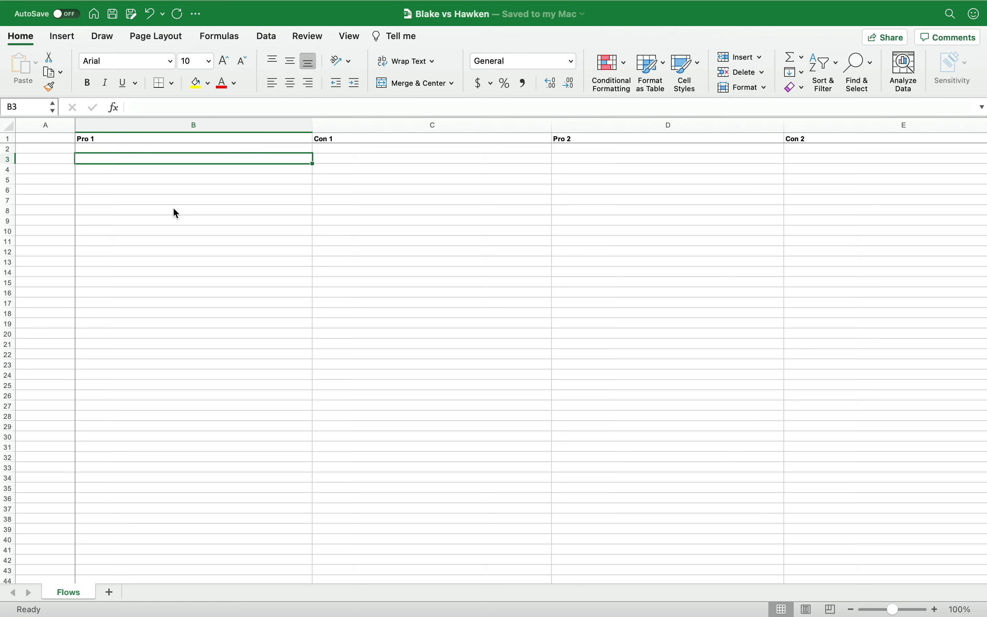
# Step: Enter "we negate" in C4 and "c1 - isis" in C5 under Con 1
pyautogui.click(114, 174)
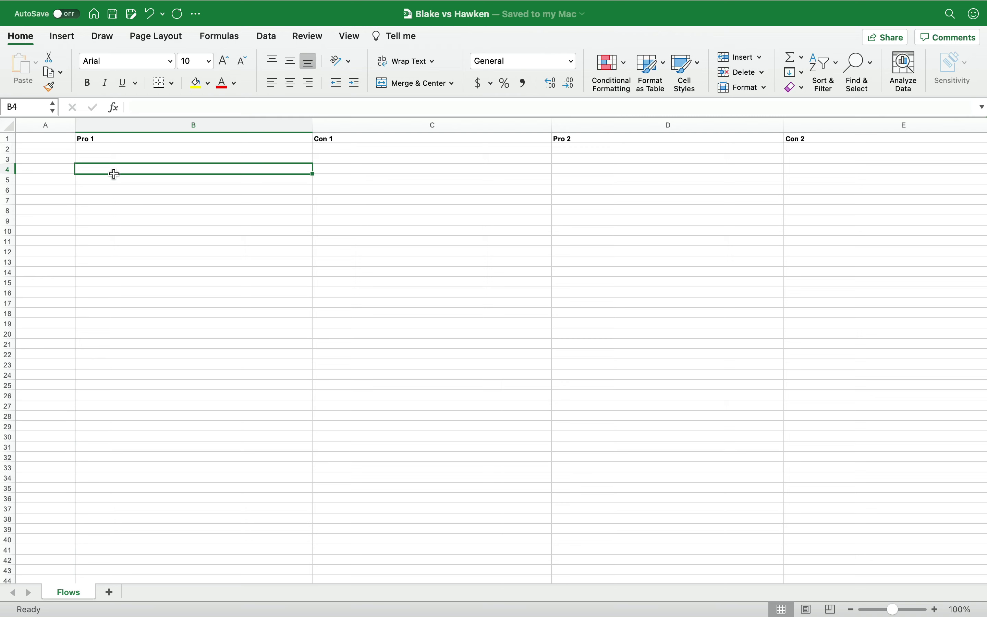
pyautogui.press('XF86AudioRaiseVolume')
pyautogui.click(344, 166)
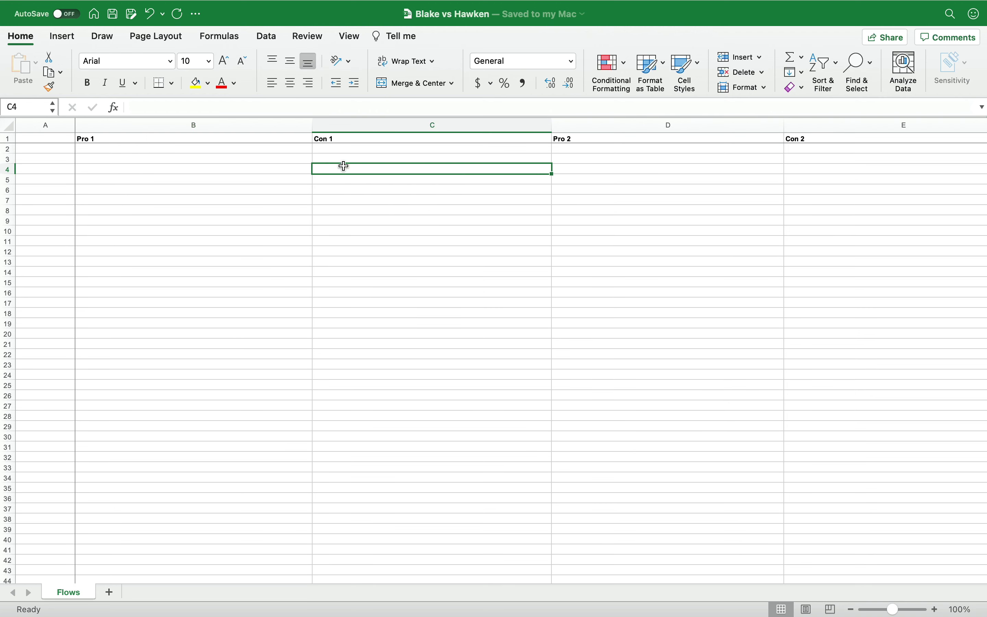
pyautogui.write('we negate')
pyautogui.press('Return')
pyautogui.write('c1')
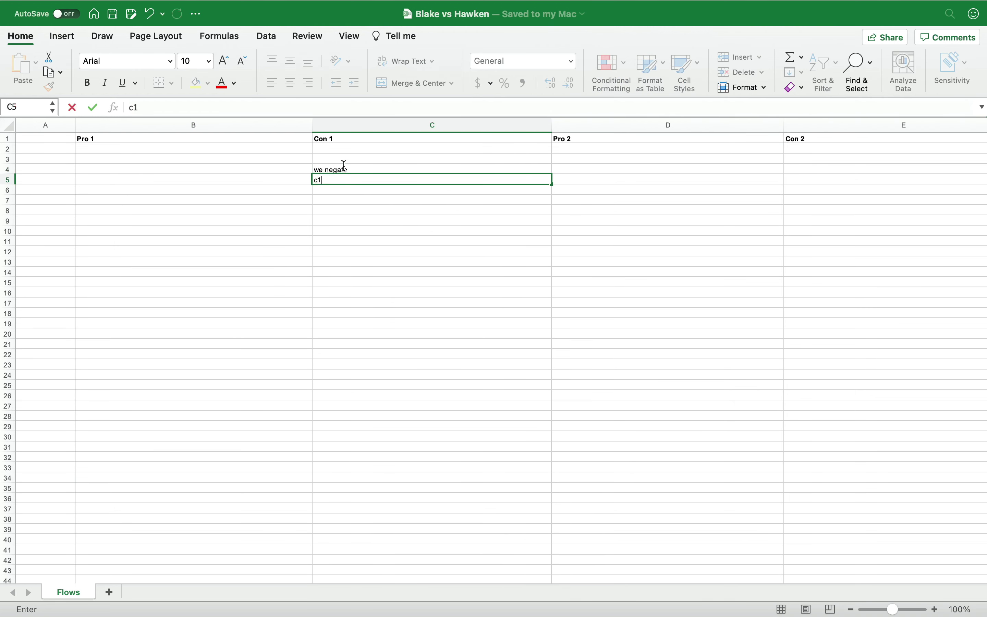
pyautogui.write(' - isis')
pyautogui.press('Return')
pyautogui.press('Return')
# Step: Enter "with corona causing chaos, isis is trying to move in x" in C7
pyautogui.write('with c')
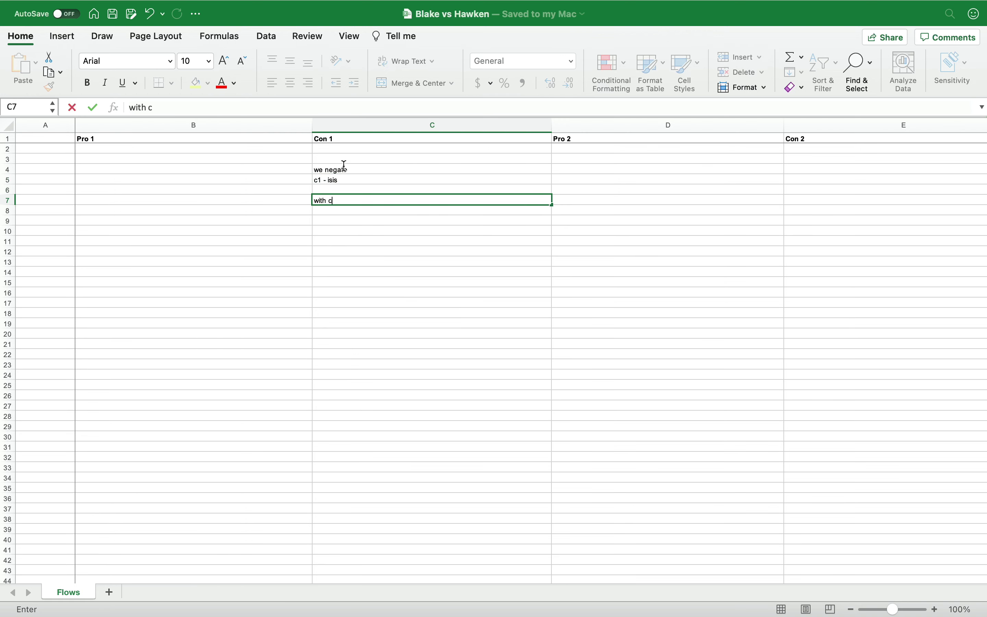
pyautogui.write('orona causing ')
pyautogui.write('cha')
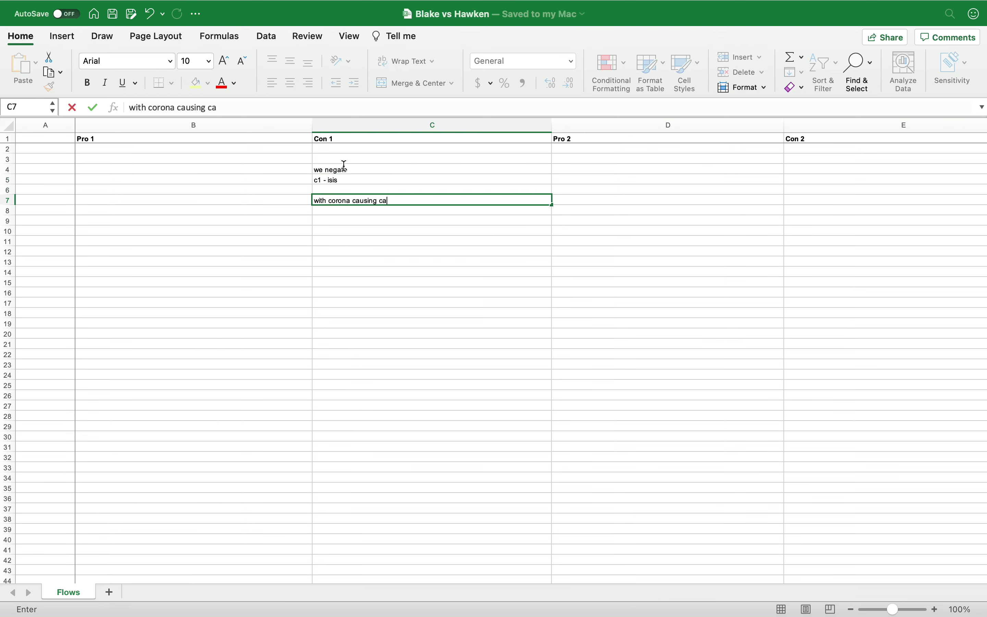
pyautogui.press('BackSpace')
pyautogui.write('haos, isis is trying to move in x')
pyautogui.press('Return')
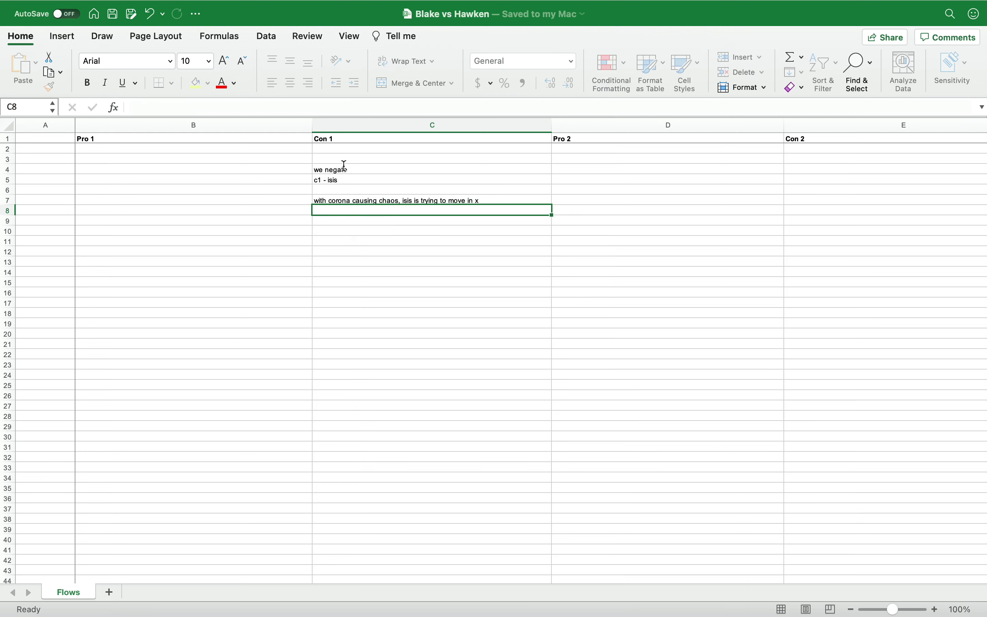
# Step: Enter "the us is helping fight in two ways" in C8 and "1] stability - x19 - isis has not had stable areas" in C9
pyautogui.write('the us is help')
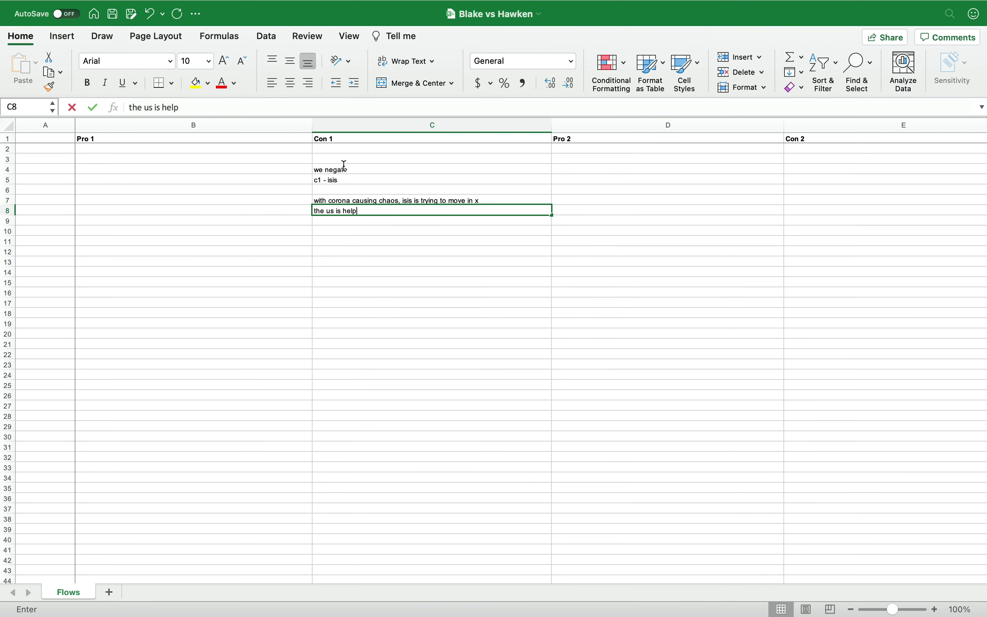
pyautogui.write('ing fight in two ways')
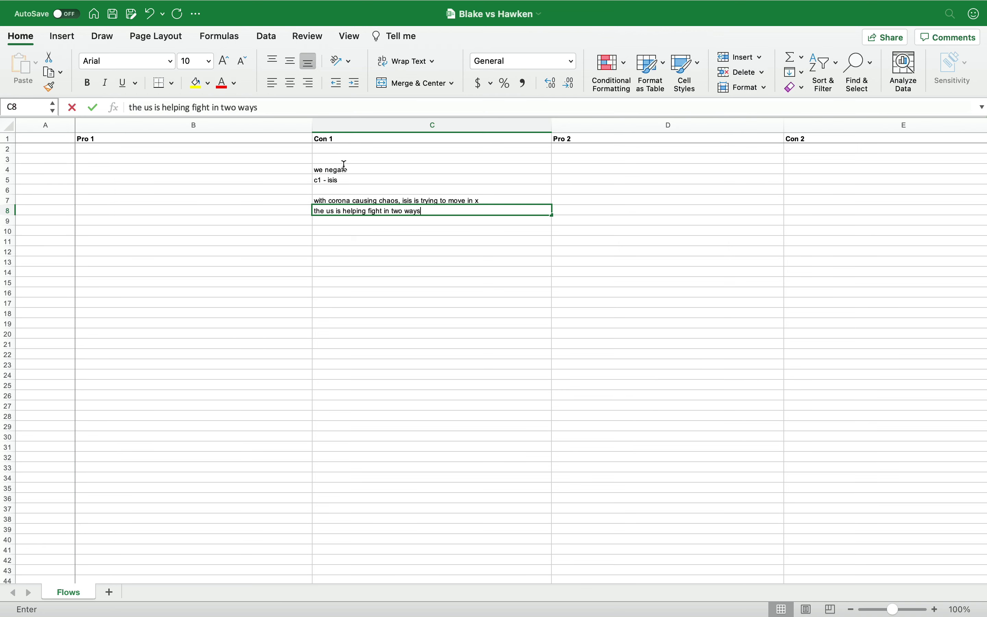
pyautogui.press('Return')
pyautogui.write('1] stability -')
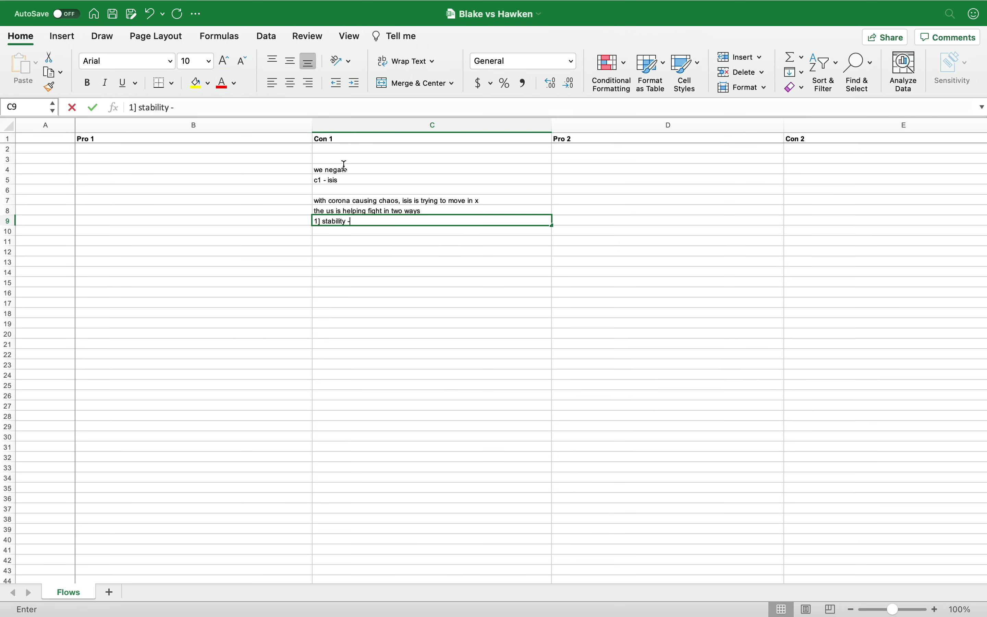
pyautogui.write(' x19 - is')
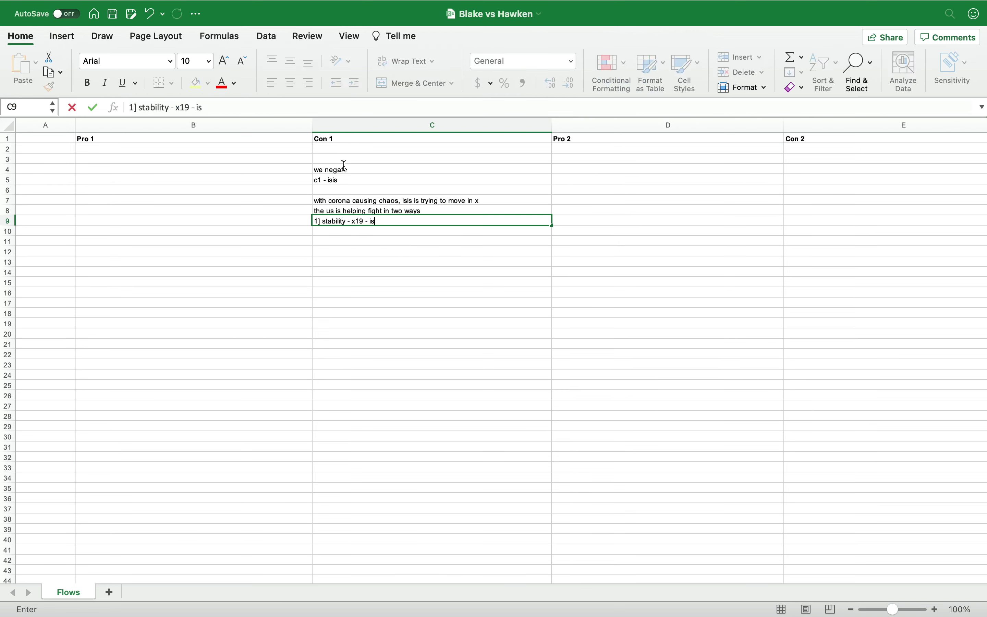
pyautogui.write('is has not had stable areas')
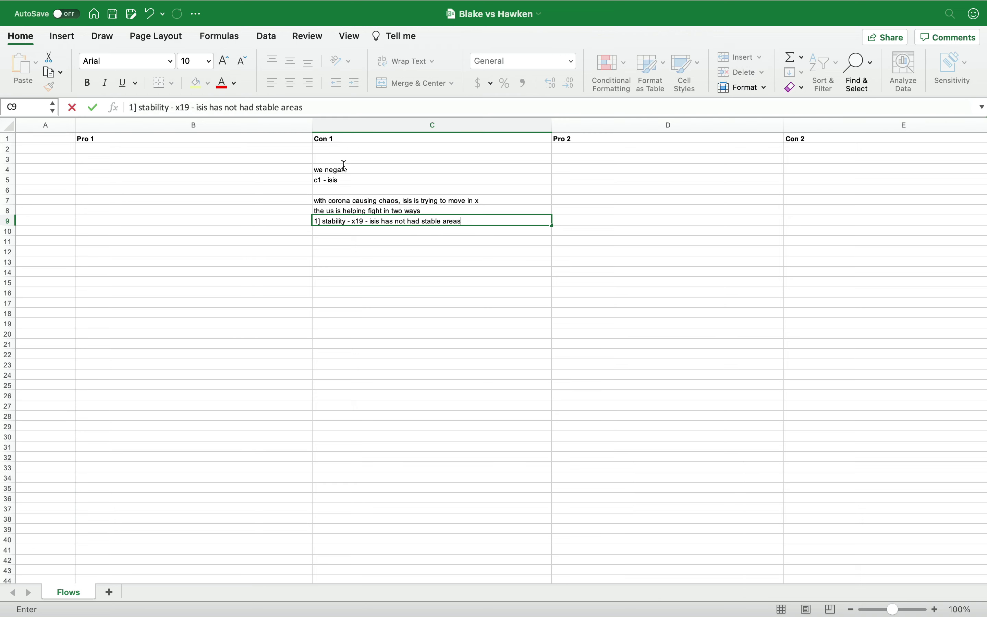
pyautogui.press('Return')
# Step: Enter the evidence note "CSIS says it emerged from chaos in syria" in C10
pyautogui.write('CSIS sas')
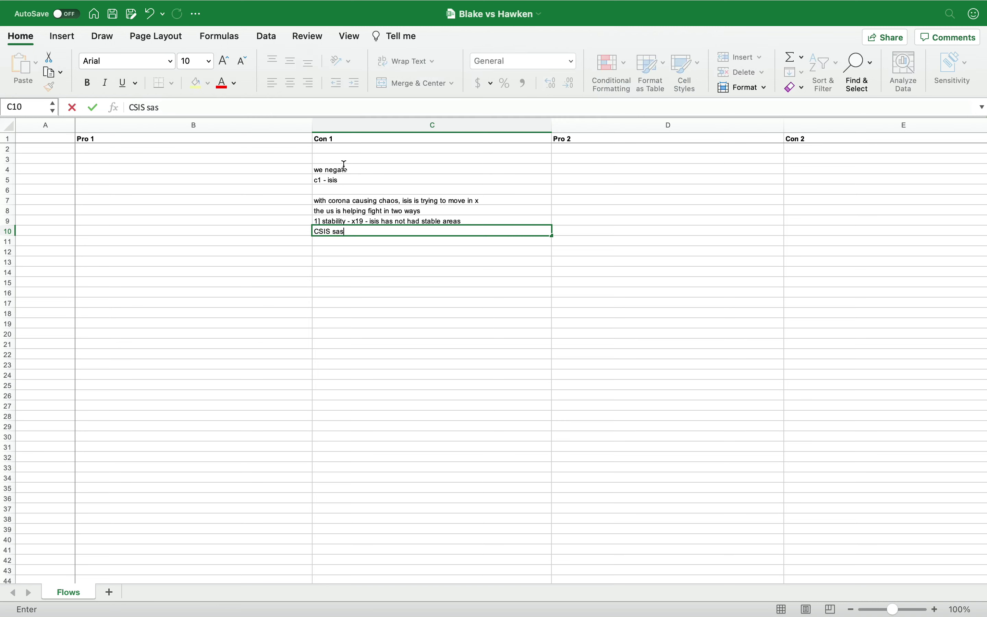
pyautogui.press('BackSpace')
pyautogui.write('ys it emerged from c')
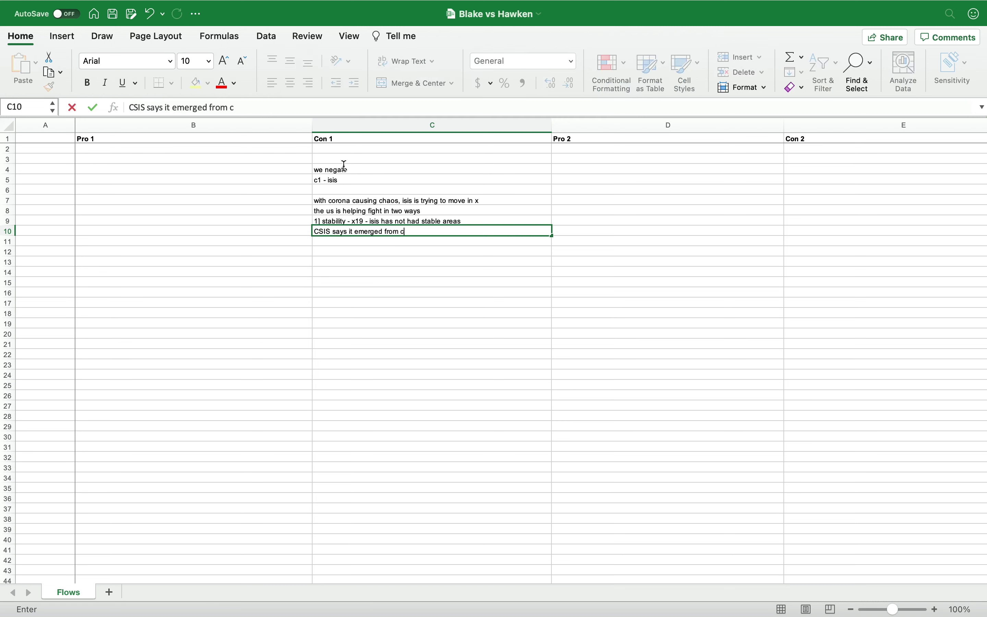
pyautogui.write('haos in syria')
pyautogui.press('Return')
pyautogui.press('Return')
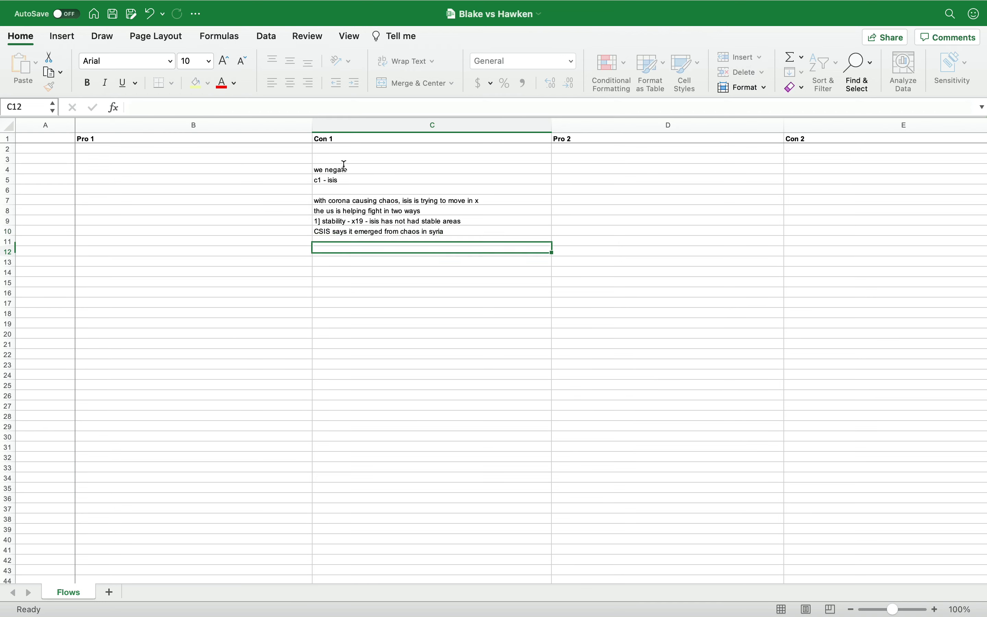
# Step: Enter "us presence can fix - MILITARY TIMES - coalition forces nvolved in stabilize" in C12
pyautogui.write('us presenc')
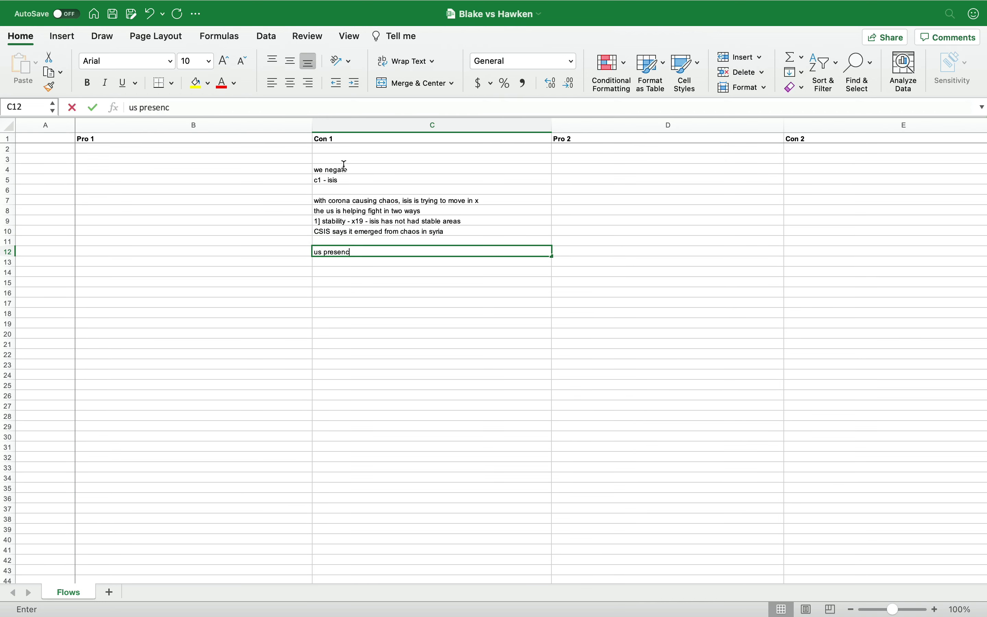
pyautogui.write('e can fix - MILITARY TIMES - co')
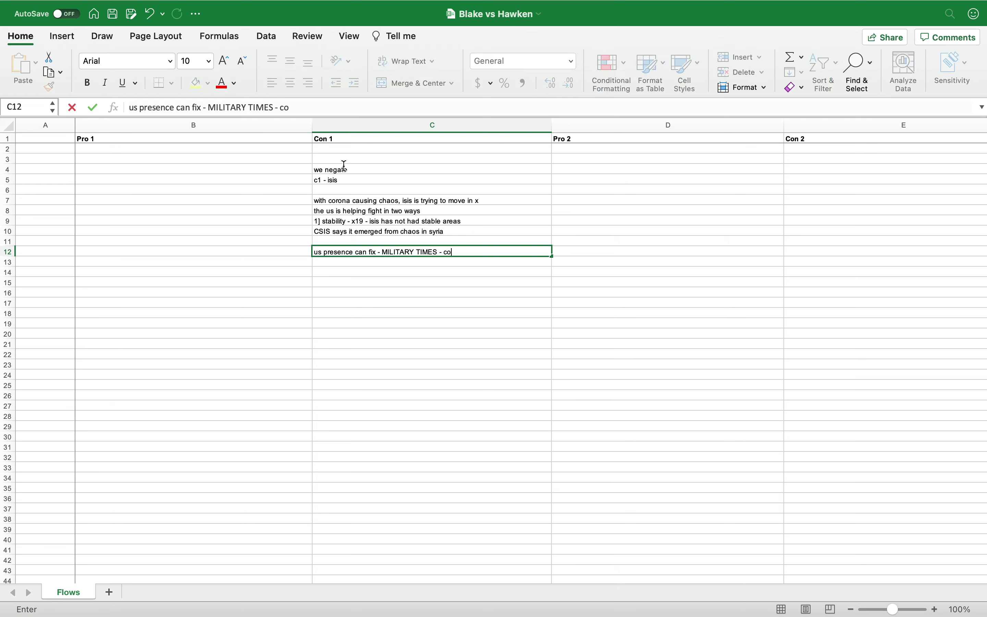
pyautogui.write('alition forces nvolved ')
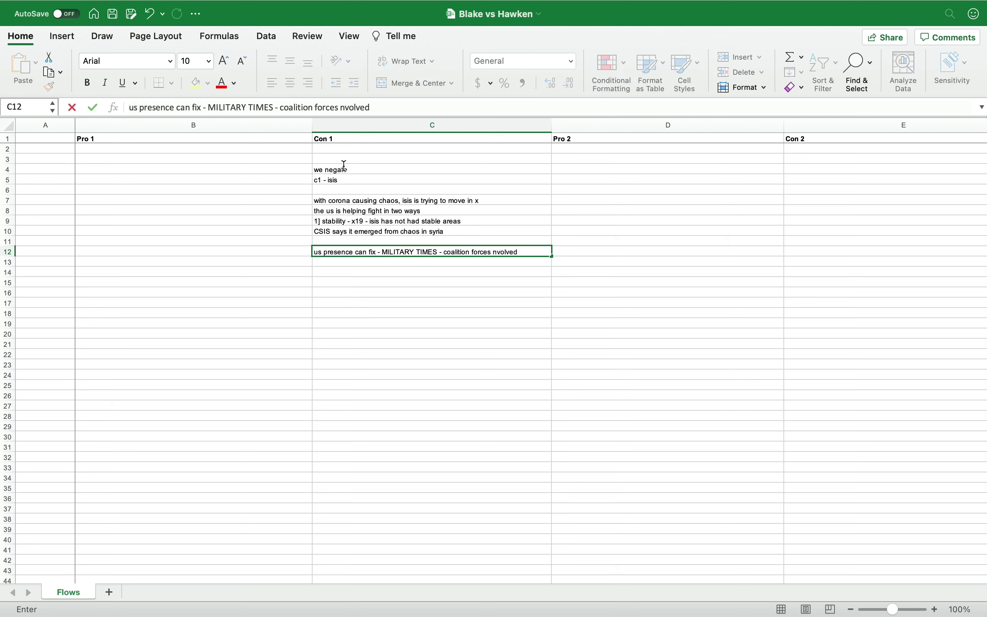
pyautogui.write('in stabilize')
pyautogui.press('Return')
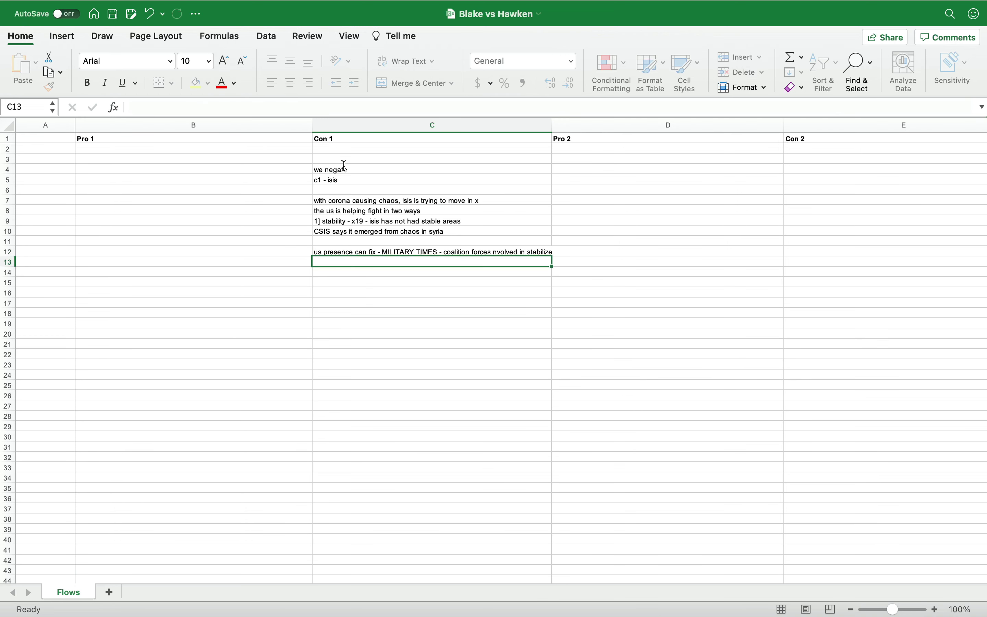
pyautogui.press('Return')
# Step: In C14, enter the cited author's surname in capitals followed by "15 continues and says withdrawal would undercut this"
pyautogui.write('BRANDS 15')
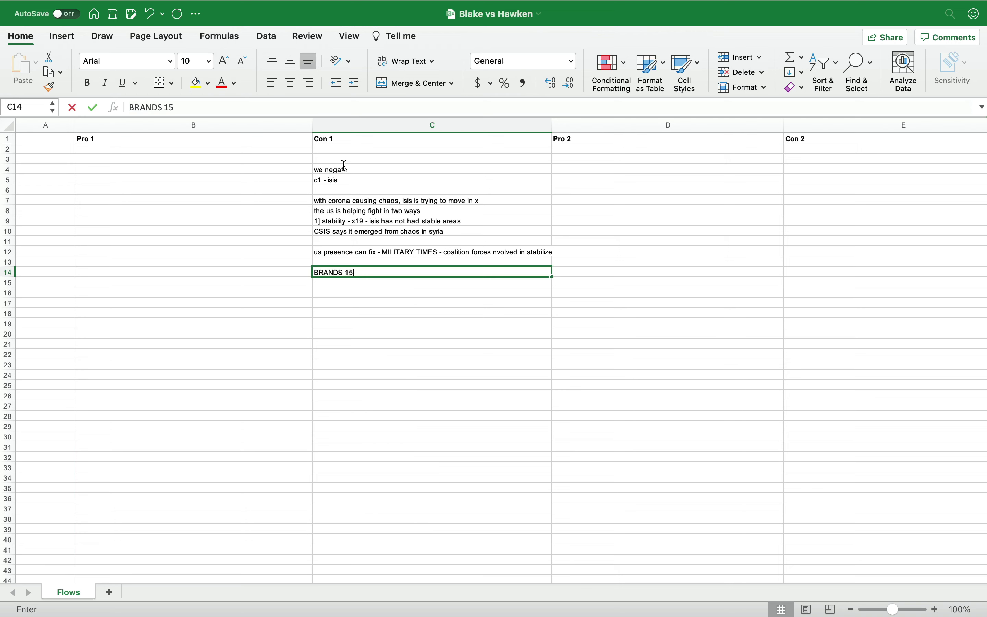
pyautogui.write(' continues and says withdr')
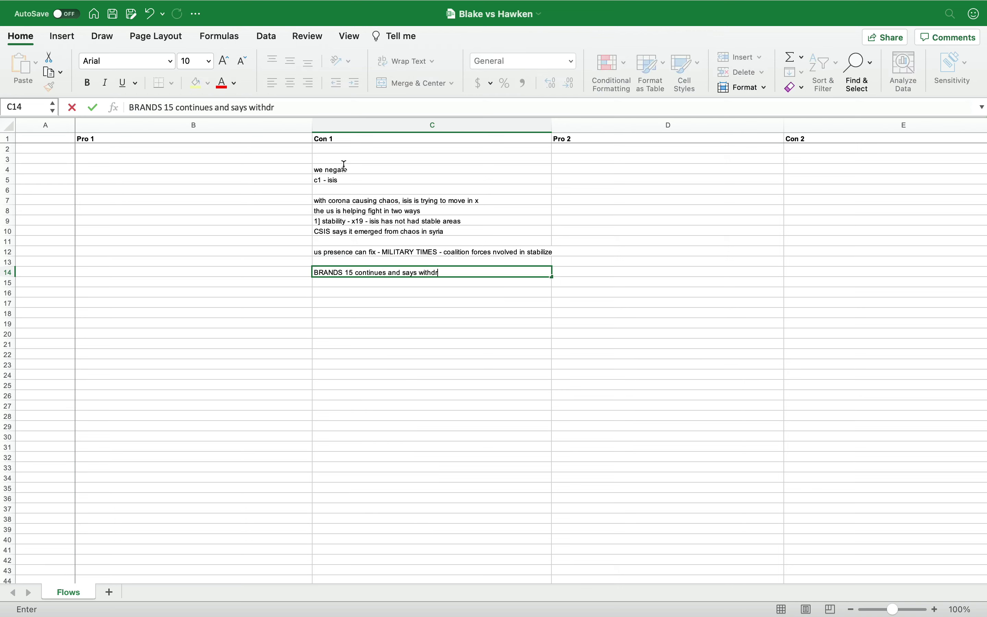
pyautogui.write('awal would undercu')
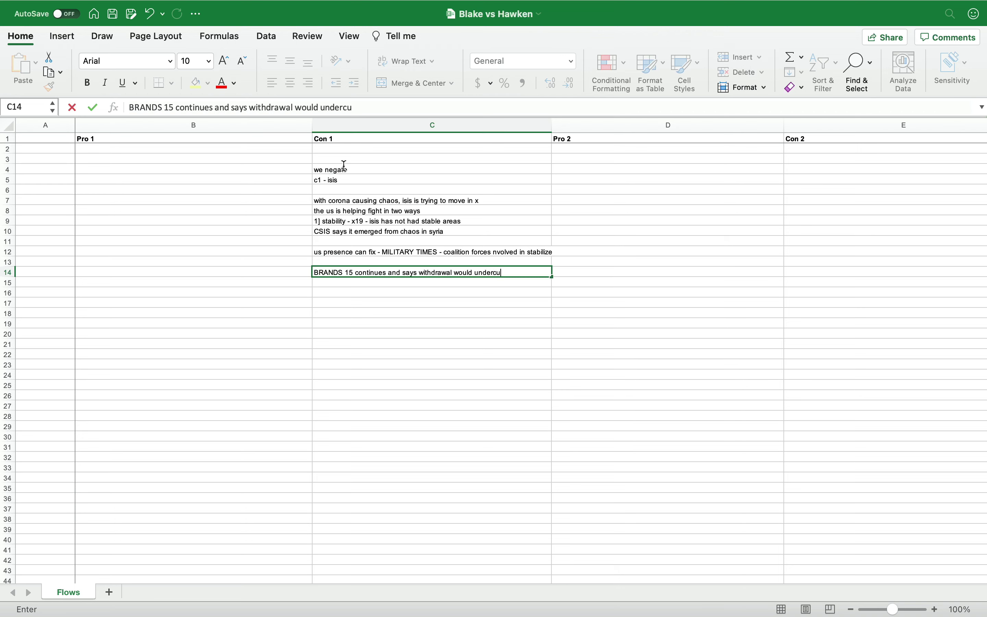
pyautogui.write('t this')
pyautogui.press('Return')
pyautogui.press('Return')
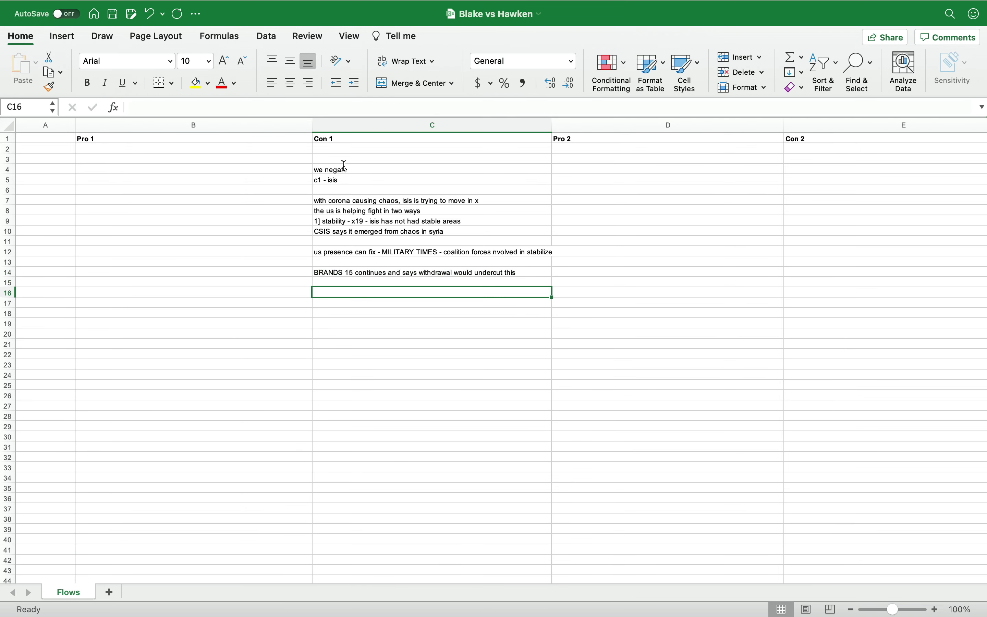
# Step: Enter "2] training forces" in C16 and the cited author's surname with "notes that training and funding results in a better CT force." in C17
pyautogui.write('2] training forces')
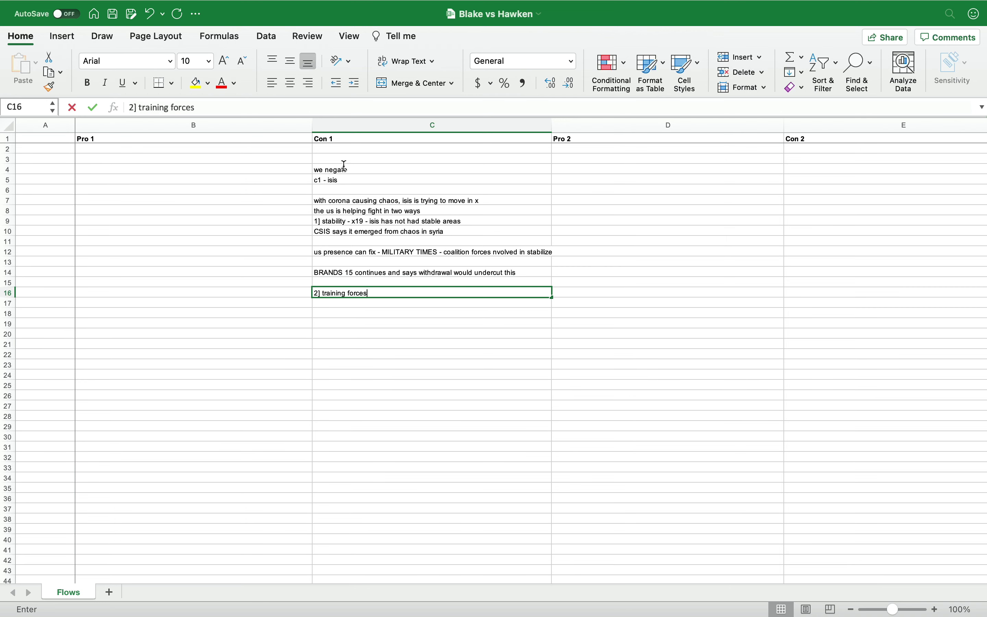
pyautogui.press('Return')
pyautogui.write('NOAK notes th')
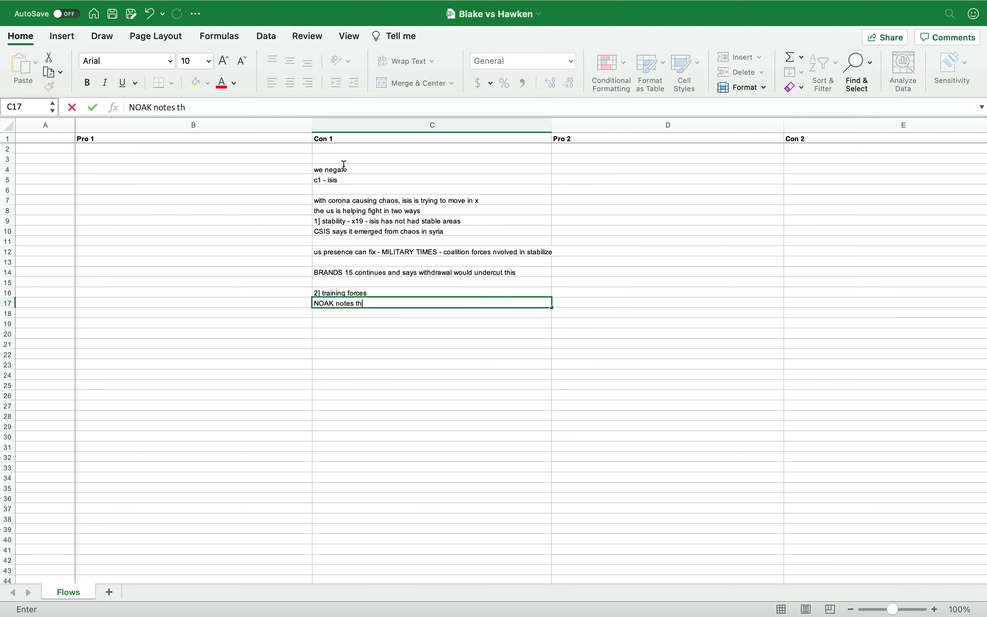
pyautogui.write('at training and funding')
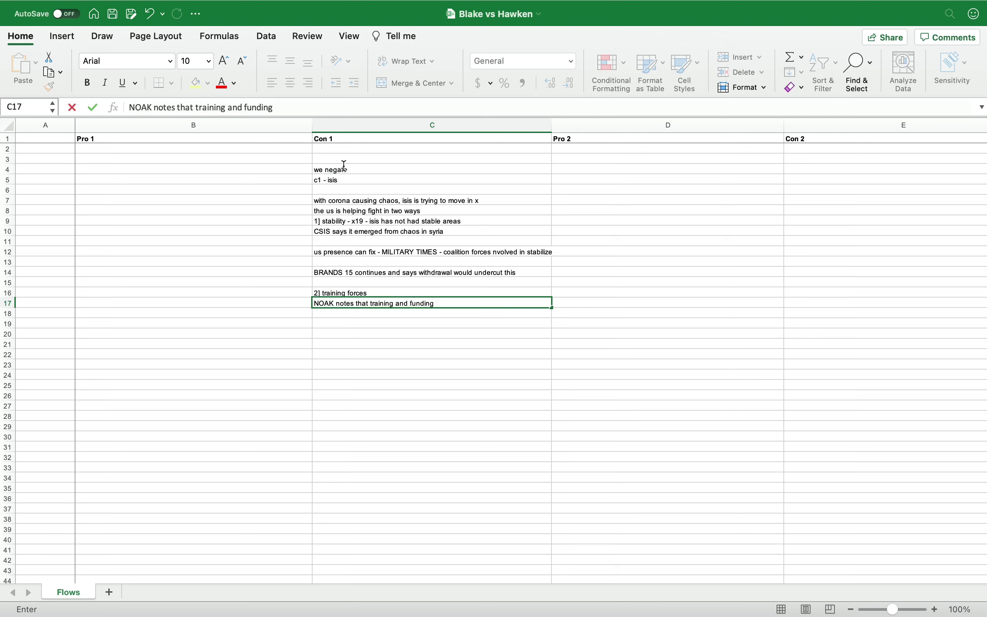
pyautogui.write(' results in a better ')
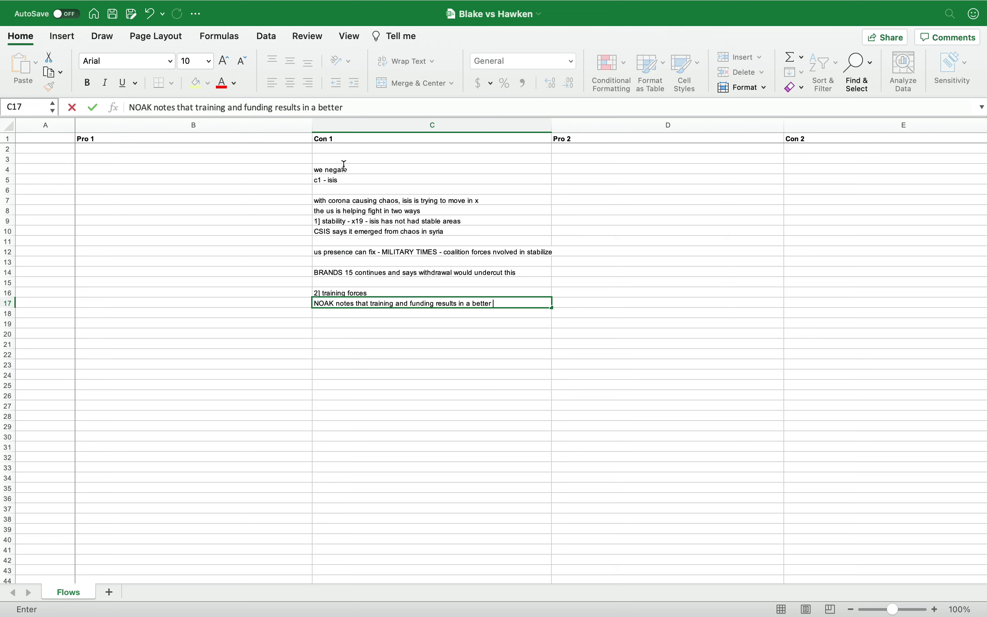
pyautogui.write('CT force.')
pyautogui.press('Return')
# Step: In C18, enter the second author's surname in capitals followed by "corroborates - left and resulted in probles"
pyautogui.write('FELDCHWE')
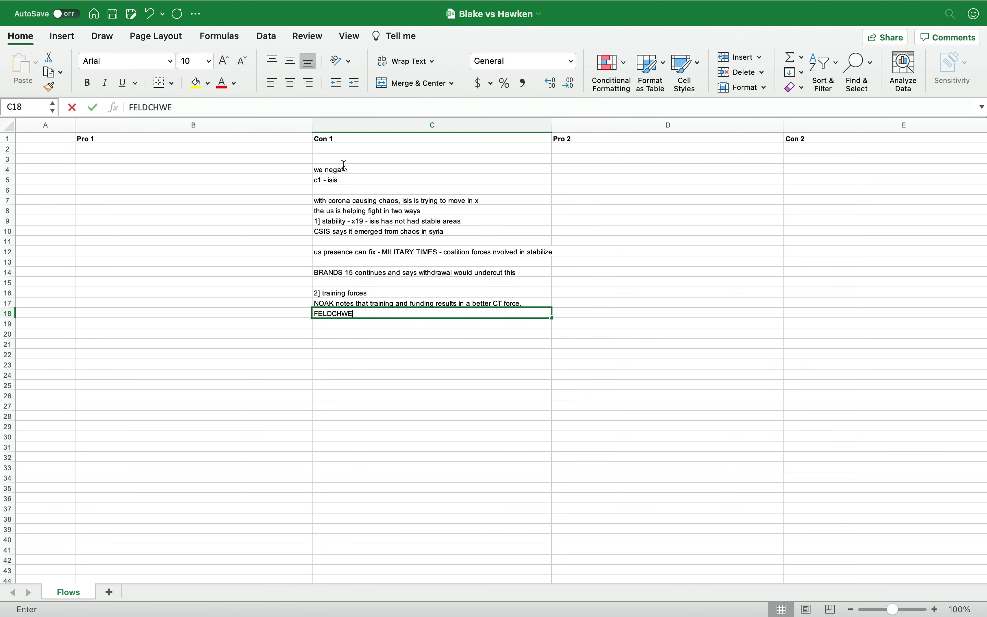
pyautogui.write('R coor')
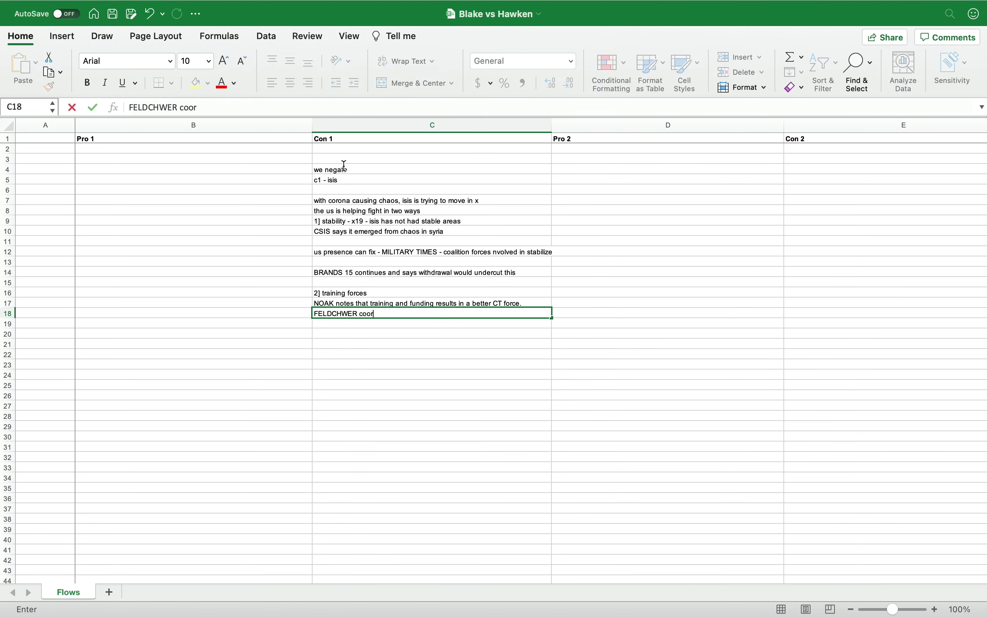
pyautogui.press('BackSpace')
pyautogui.press('BackSpace')
pyautogui.write('rroborates - left and resulted in proble')
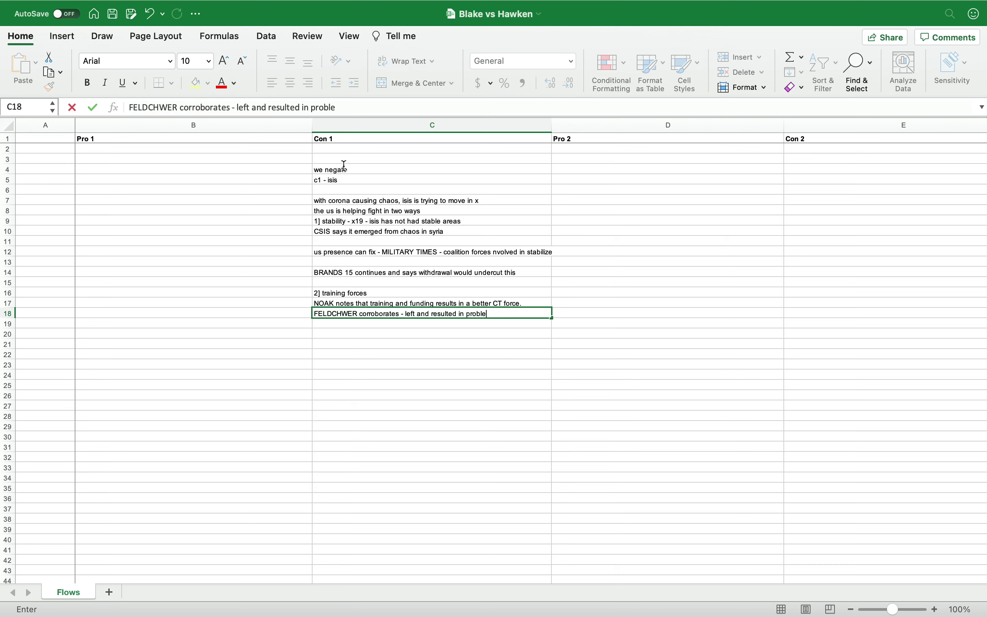
pyautogui.press('Return')
pyautogui.press('Return')
# Step: Enter the conclusion "when isis seeks control, it will succeed if withdraw" in C20
pyautogui.write('when isis ')
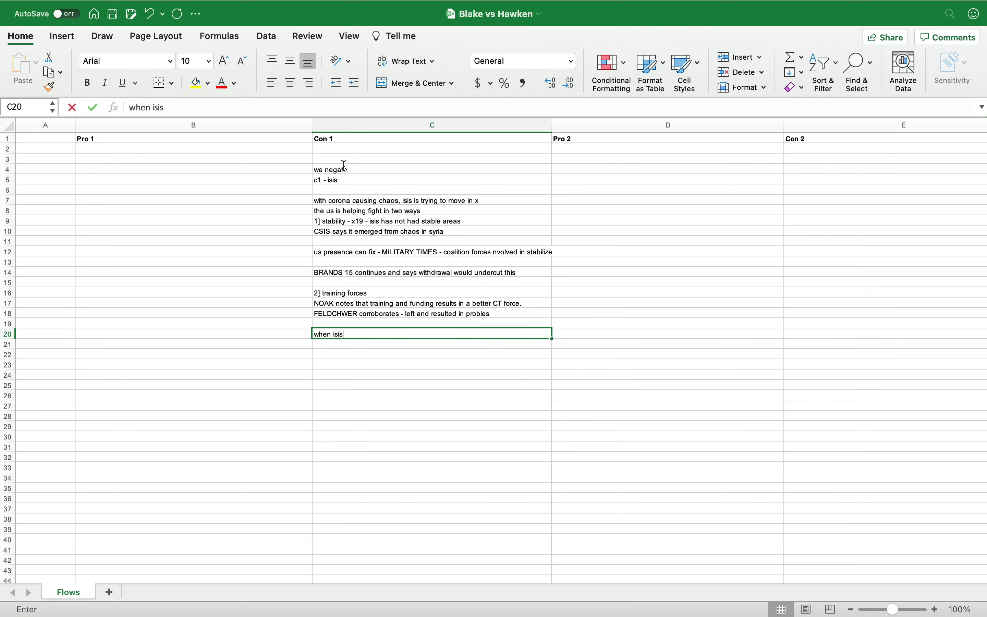
pyautogui.write('seeks contr')
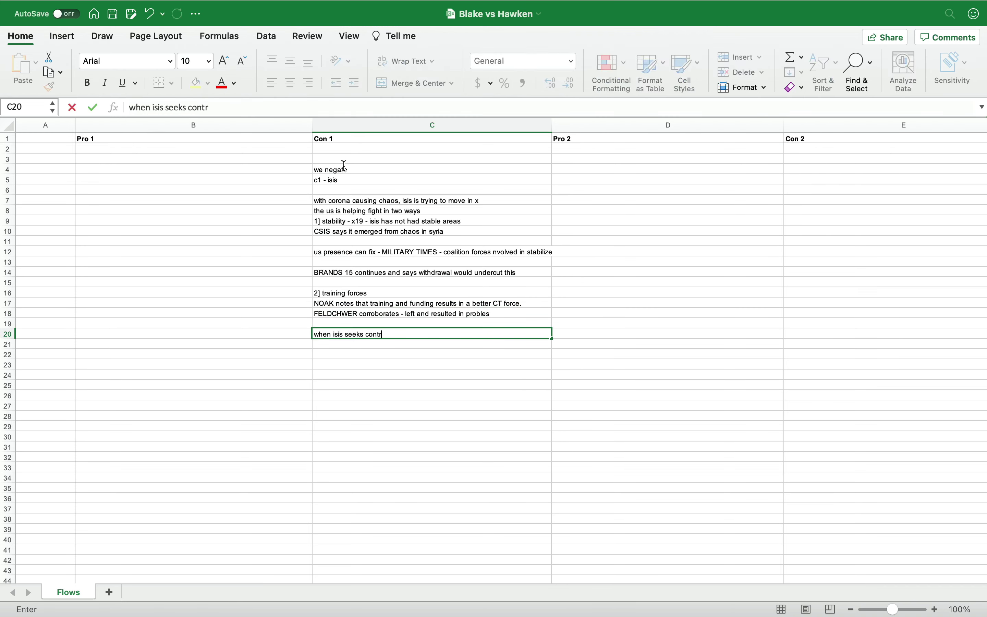
pyautogui.write('ol, it will succeed if withdraw')
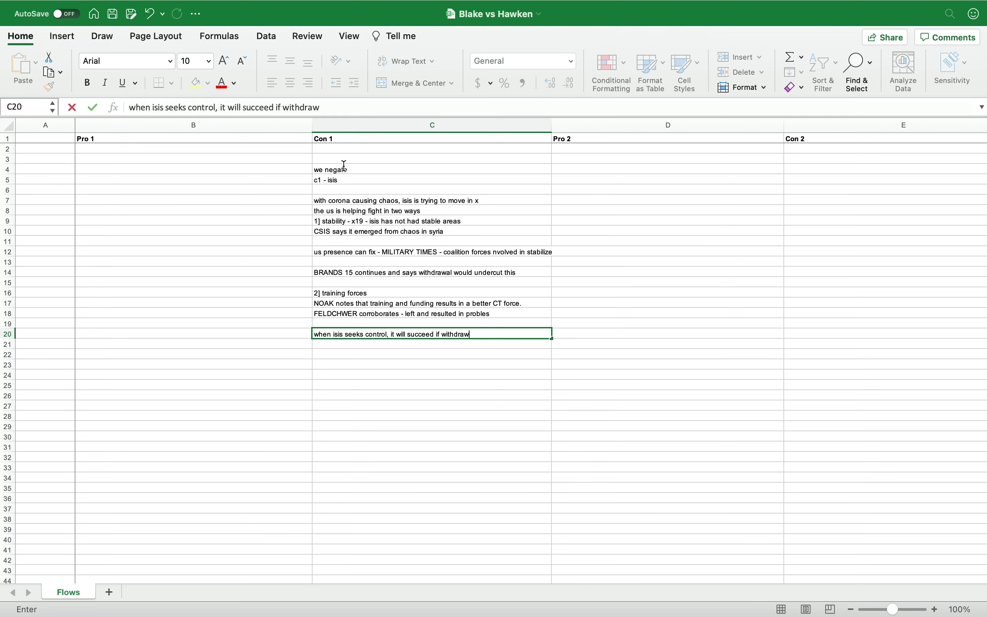
pyautogui.press('Return')
# Step: In C21, enter "impact is refugees", the cited author's surname in capitals, and "x 4 mil people return to homes"
pyautogui.write('impac')
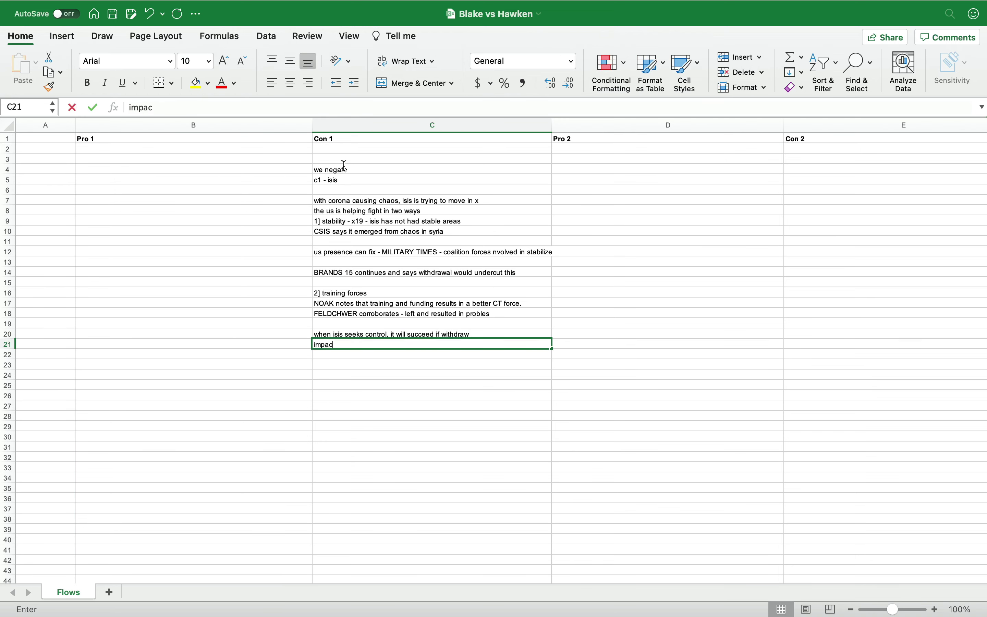
pyautogui.write('t is refugees ')
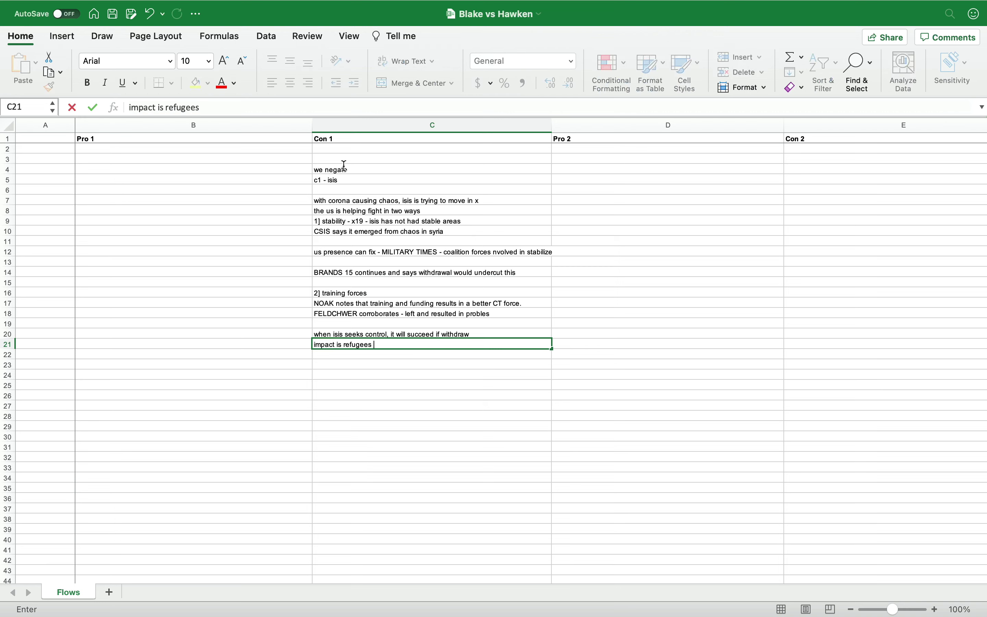
pyautogui.write('REED x  4 mil poeple return t')
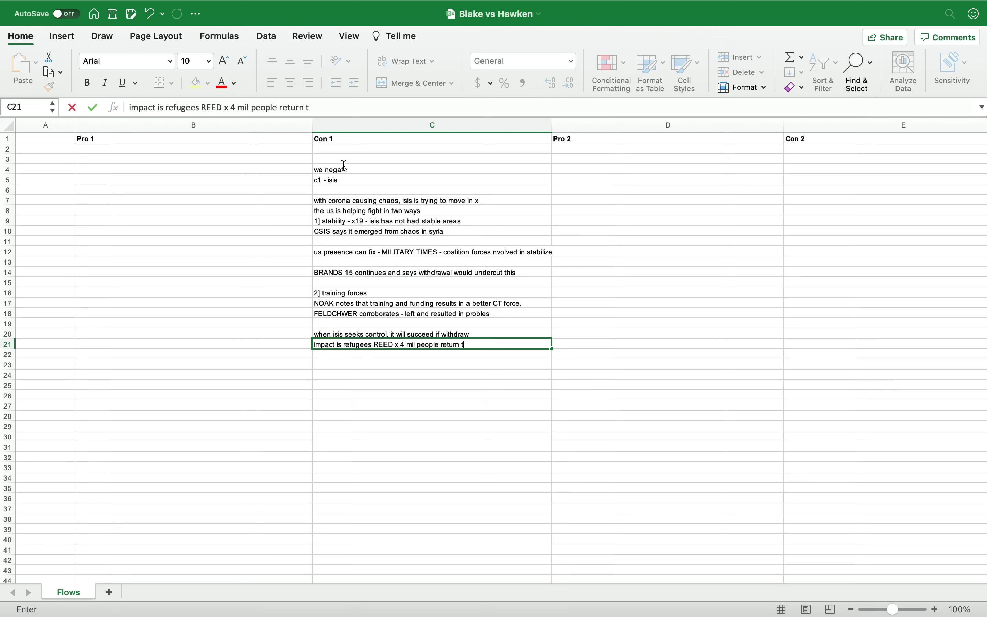
pyautogui.write('o homes')
pyautogui.press('Return')
pyautogui.press('Return')
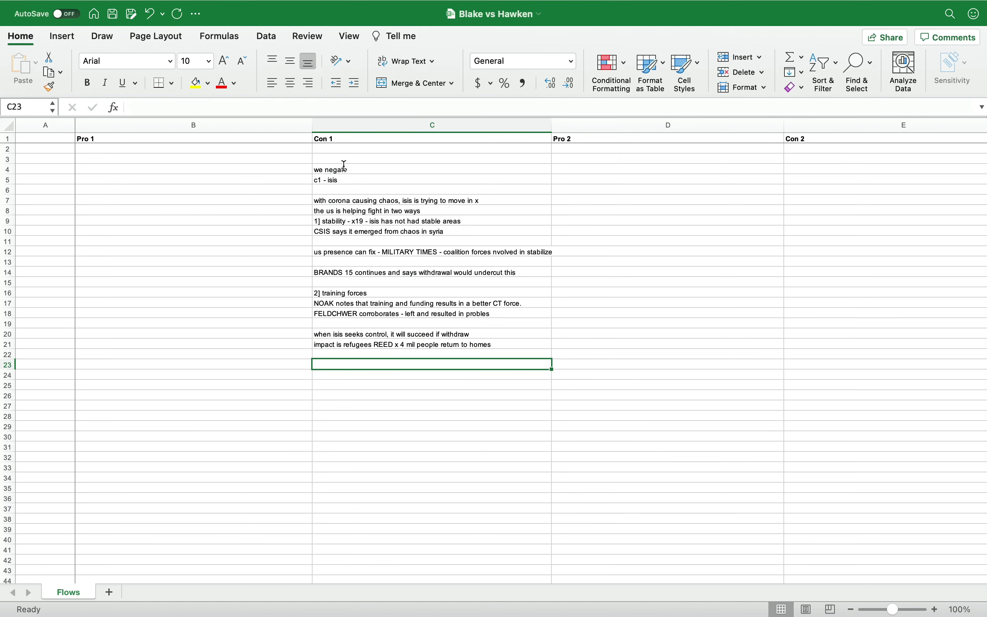
# Step: Enter the heading "c2 - stopping ME war" in C23 and "israel and iran are sworn enemies - views as existnetila threat x" in C24
pyautogui.write('c2 - stopping ME war')
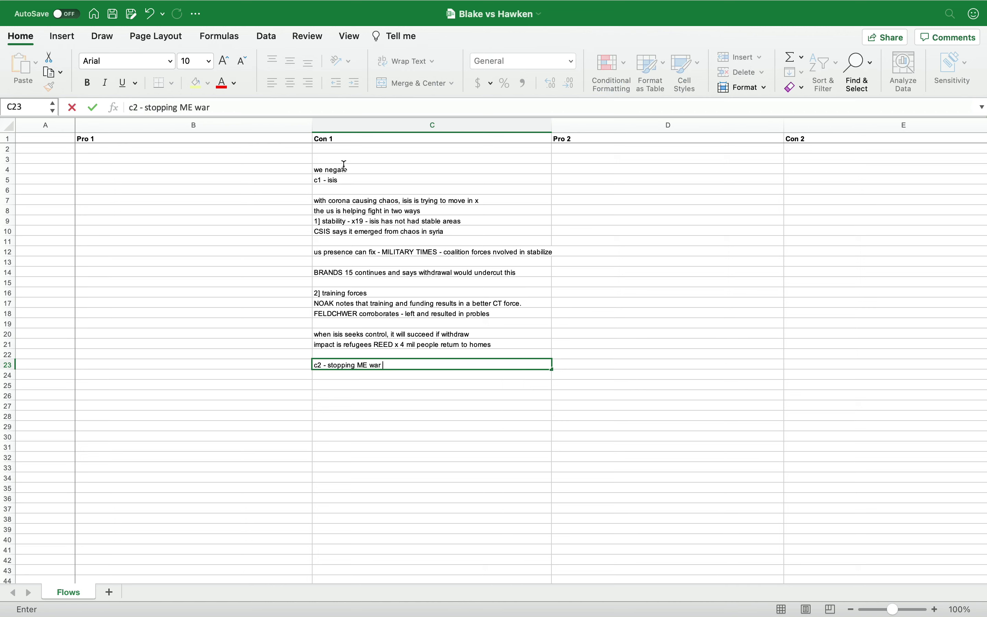
pyautogui.press('Return')
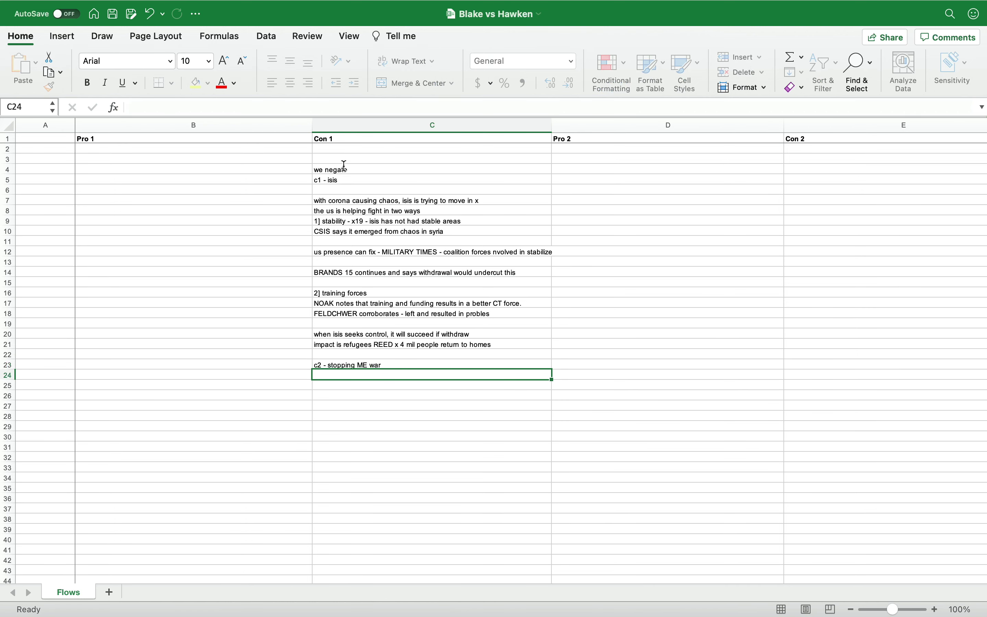
pyautogui.write('israel an')
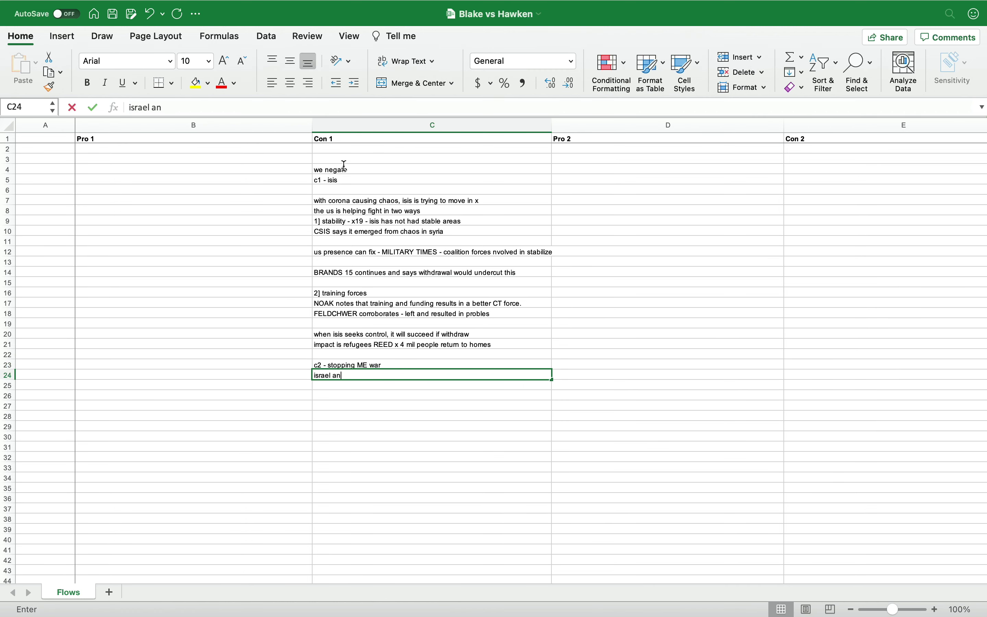
pyautogui.write('d iran are sworn e')
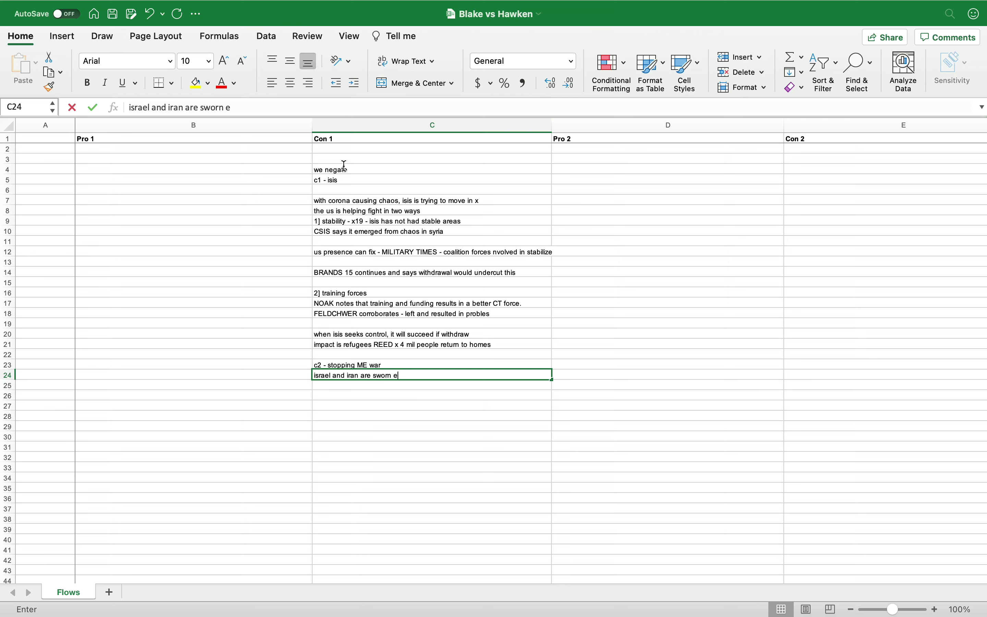
pyautogui.write('nemies - views as existnetila thre')
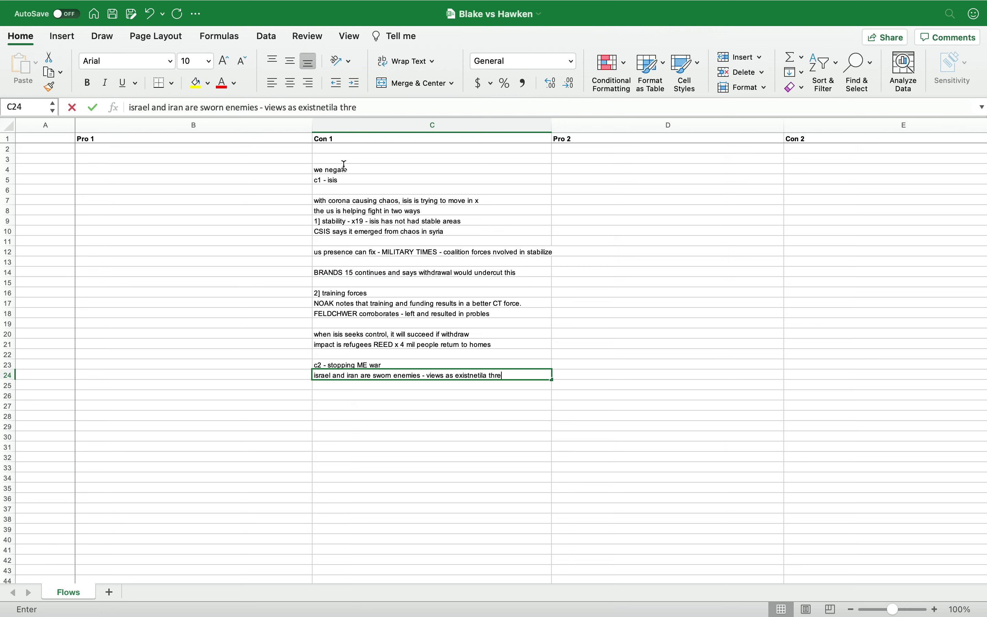
pyautogui.write('at x')
pyautogui.press('Return')
pyautogui.press('Return')
# Step: Enter "aff reverses -" in C26 and "nuclearization", the cited author's capitalized surname and "- iran will think it can expand its nuclear program" in C27
pyautogui.write('aff ')
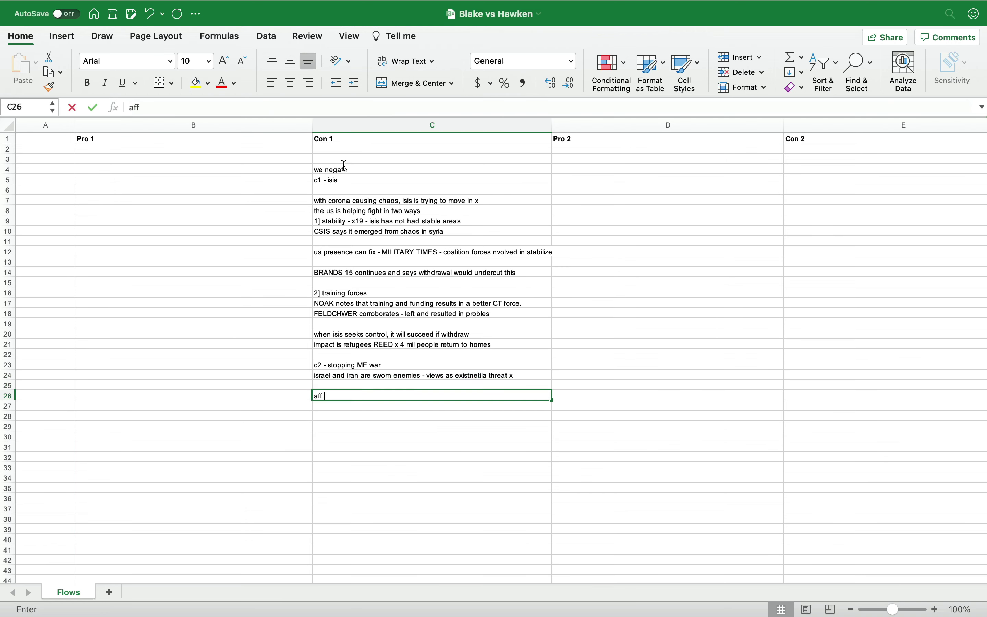
pyautogui.write('reverses -')
pyautogui.press('Return')
pyautogui.write('n')
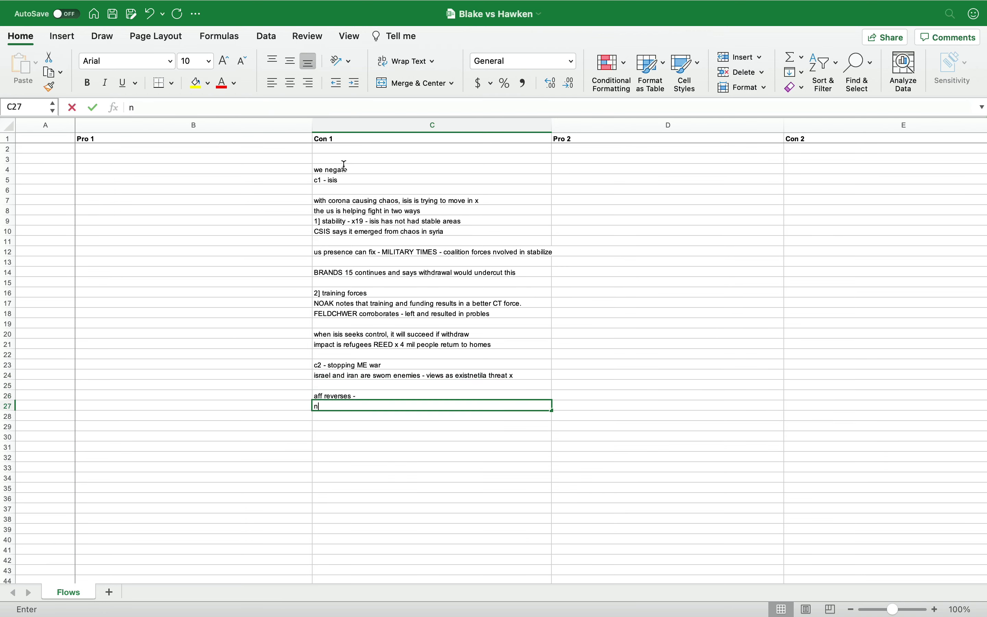
pyautogui.write('uclearization ETZIONI')
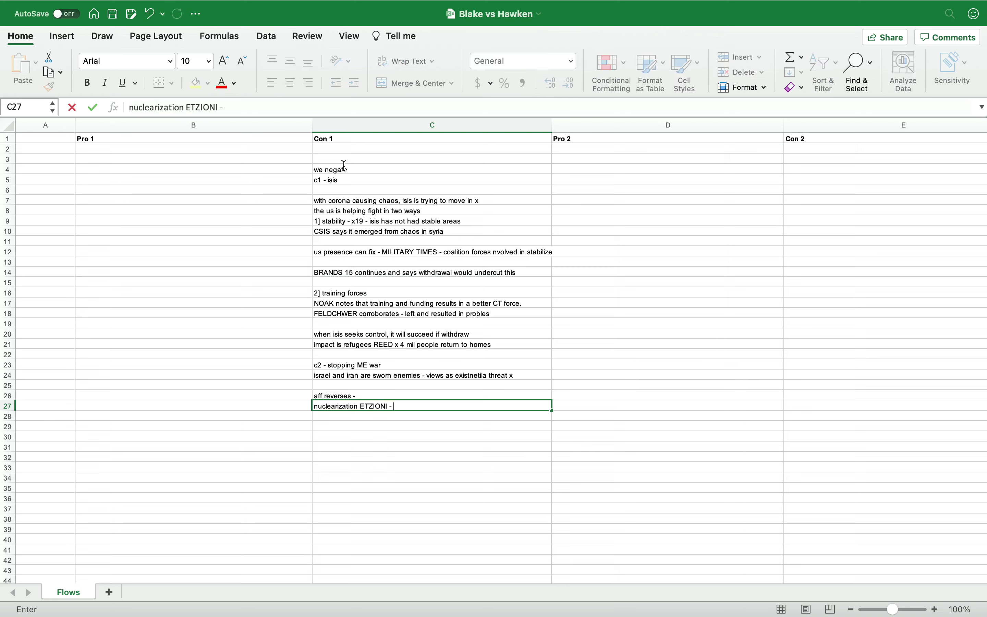
pyautogui.write(' - iran will think it can ex')
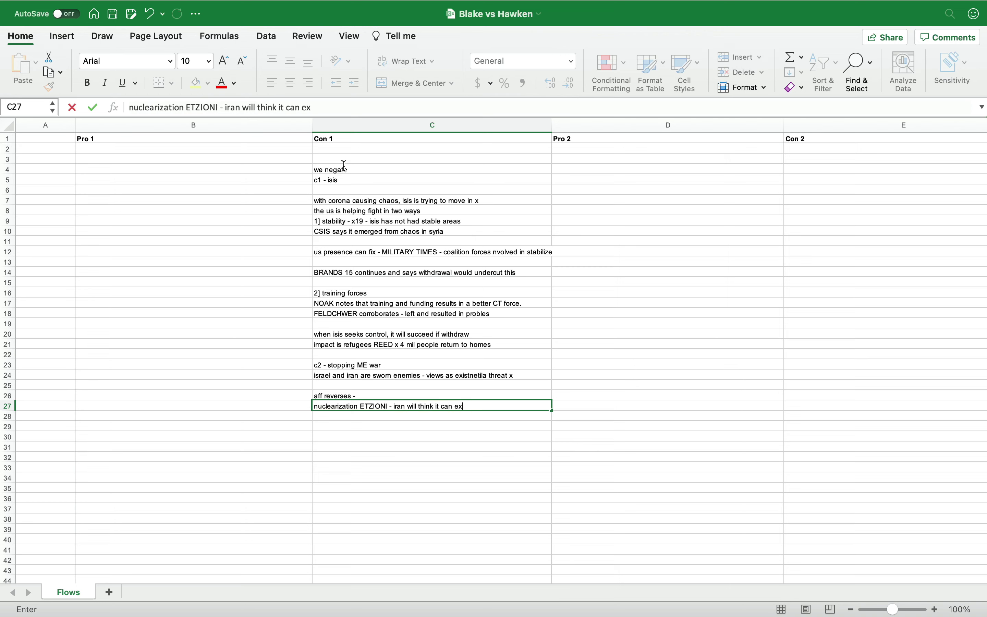
pyautogui.write('pand its nuclear program')
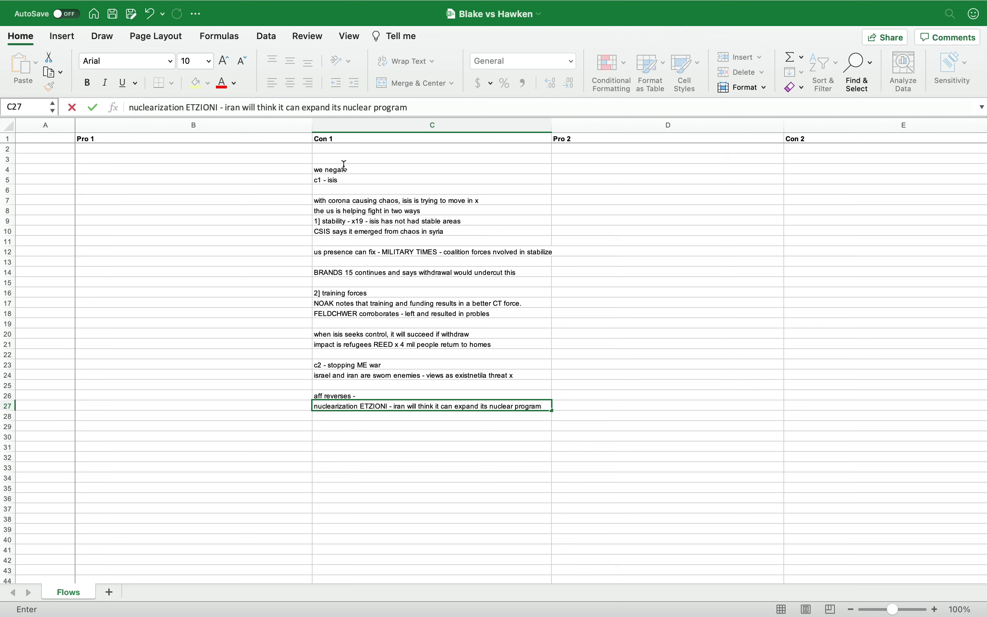
pyautogui.press('Return')
# Step: In C28, enter "this would be disastorous", the cited author's surname in capitals, and "- israel might strike"
pyautogui.write('this would ')
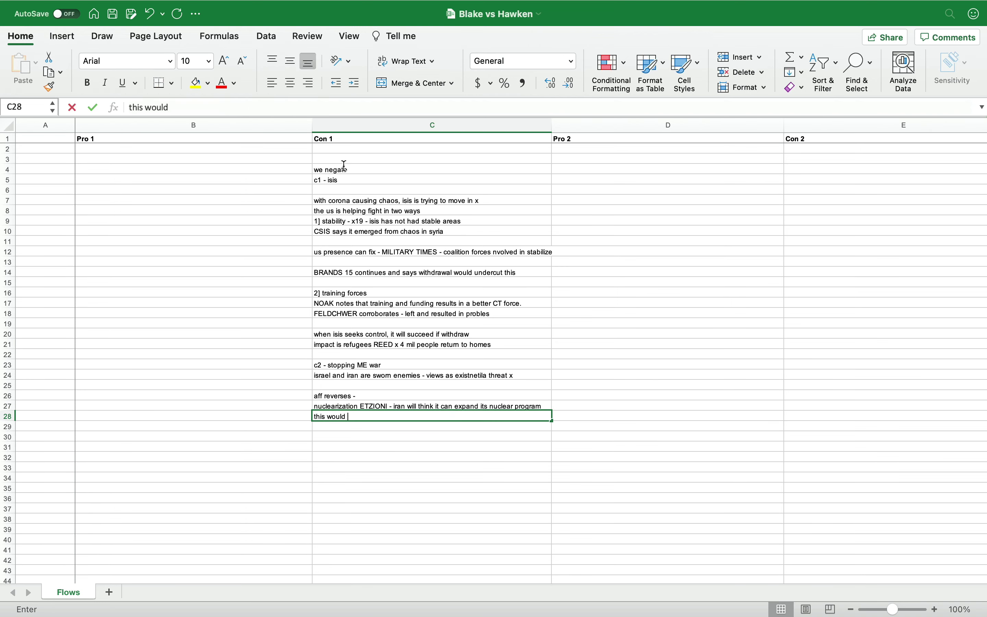
pyautogui.write('be disastorous FARLEY - isra')
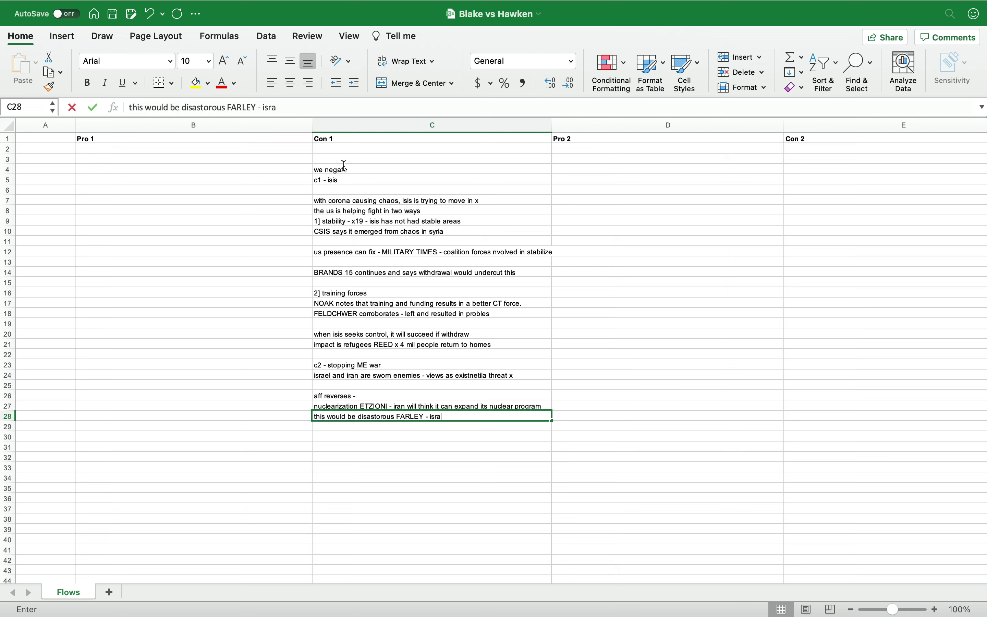
pyautogui.write('el might strike')
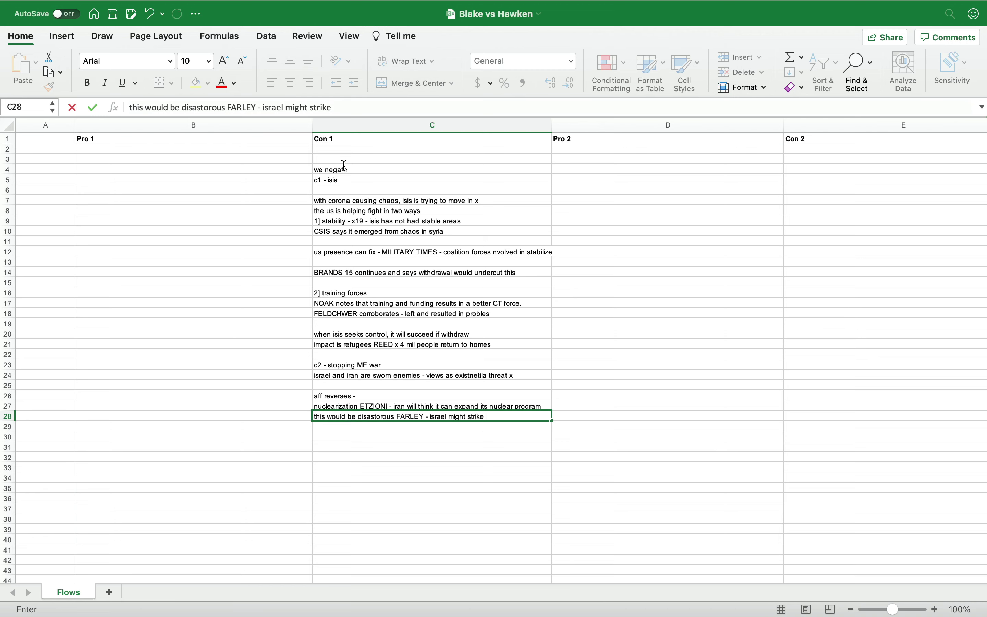
pyautogui.press('Return')
pyautogui.press('Return')
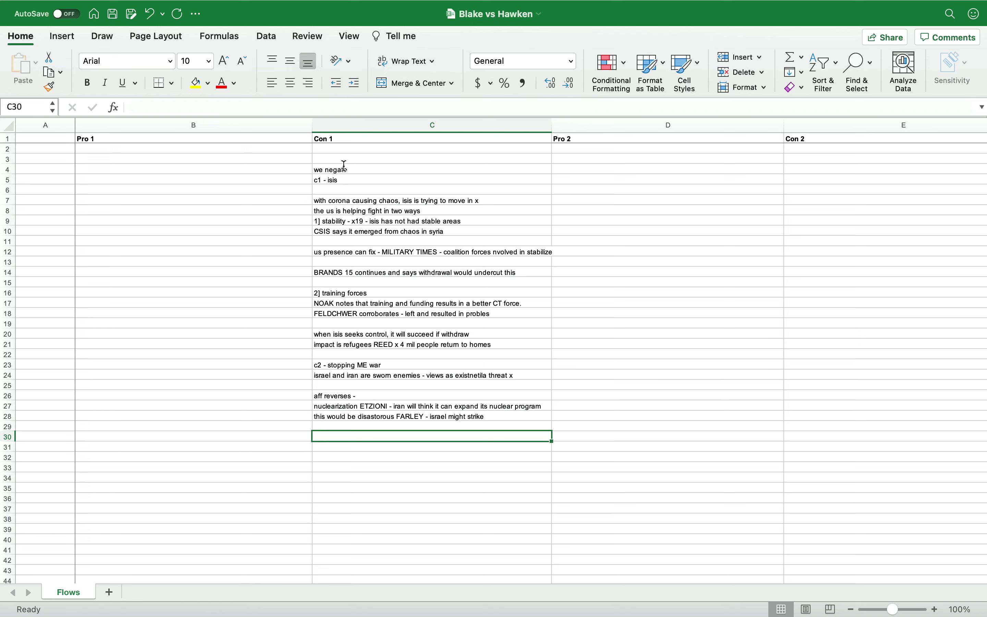
# Step: Enter "abandonment too - x" in C30 and "would leave w more room to manuever" in C31
pyautogui.write('abandonment too ')
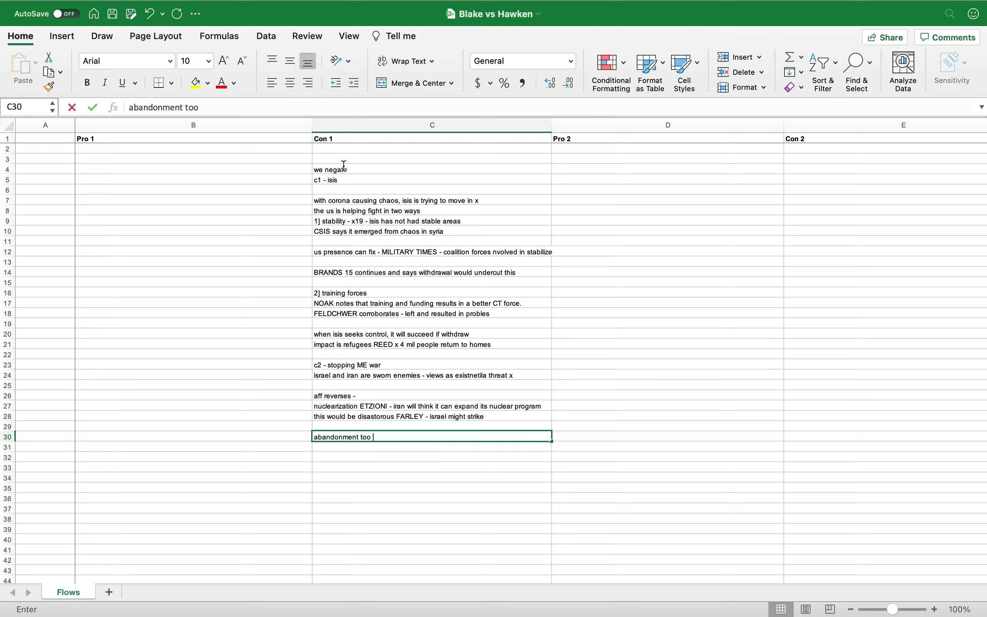
pyautogui.write('- x')
pyautogui.press('Return')
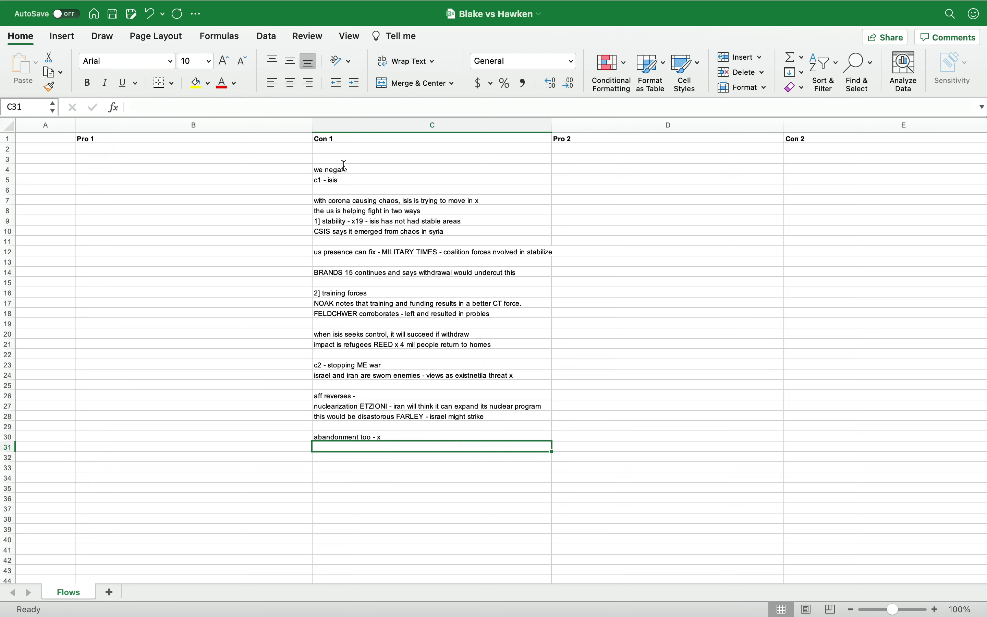
pyautogui.write('would leav')
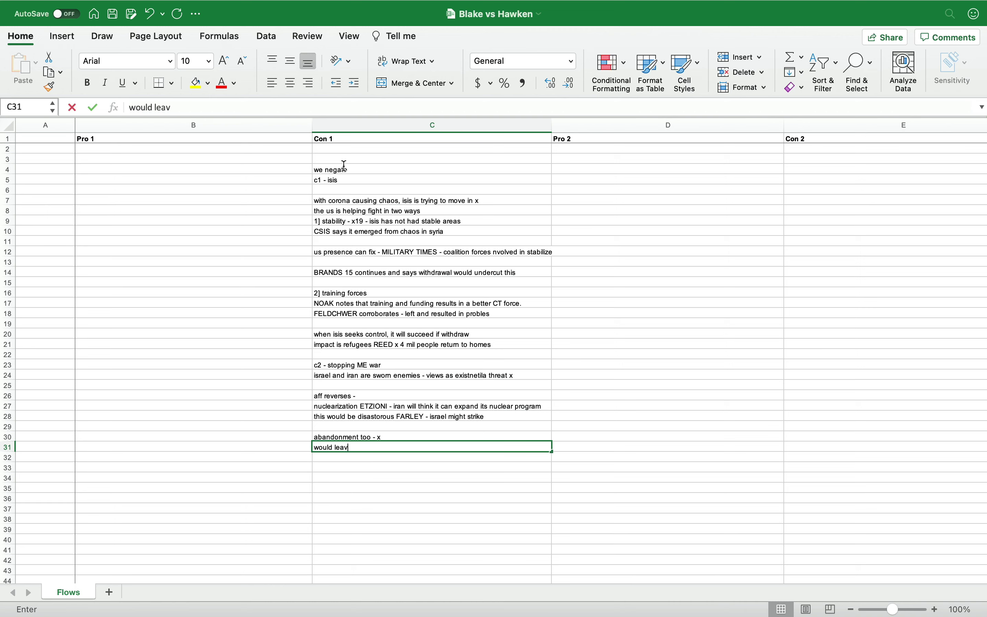
pyautogui.write('e w more room to man')
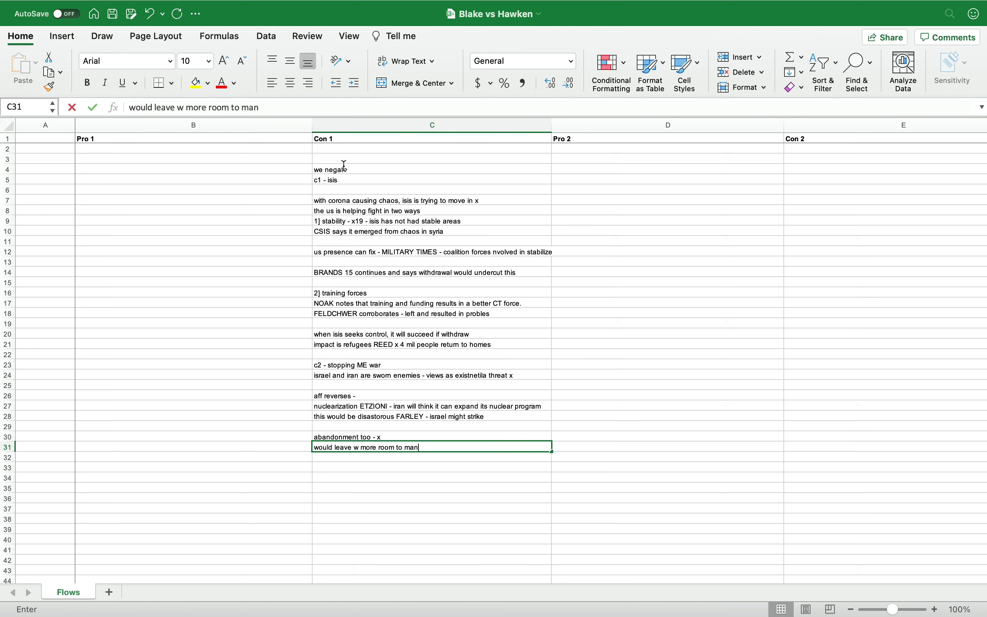
pyautogui.write('uever')
pyautogui.press('Return')
# Step: In C32, enter the cited author's surname in capitals followed by "19 - concern it will act against country"
pyautogui.write('HOROWT')
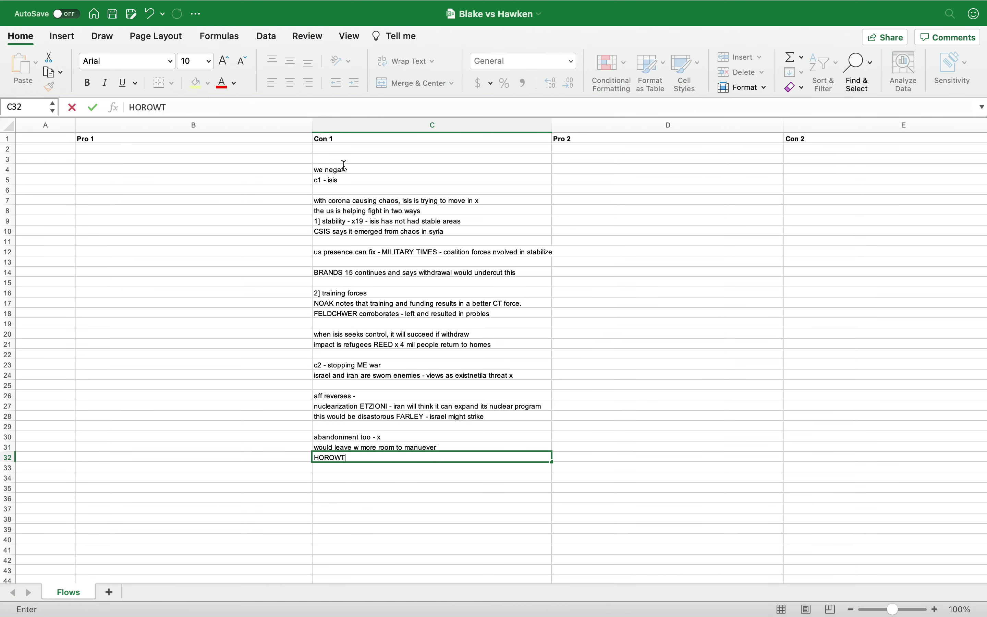
pyautogui.write('OZ 19 - concern it will a')
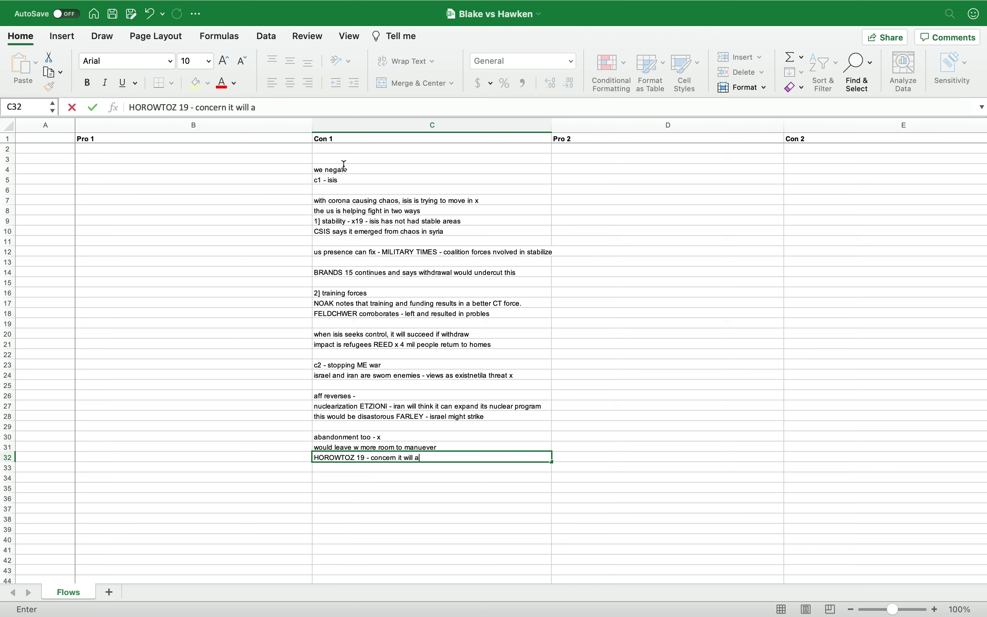
pyautogui.write('ct against country')
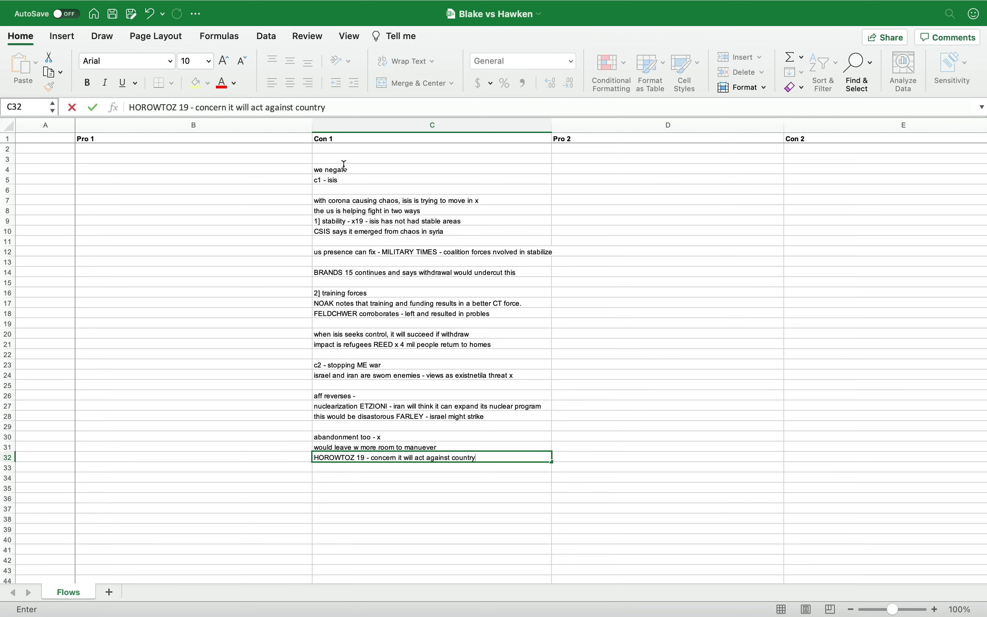
pyautogui.press('Return')
# Step: Enter "israel is known to be aggressive and take preventive action" in C33
pyautogui.write('isra')
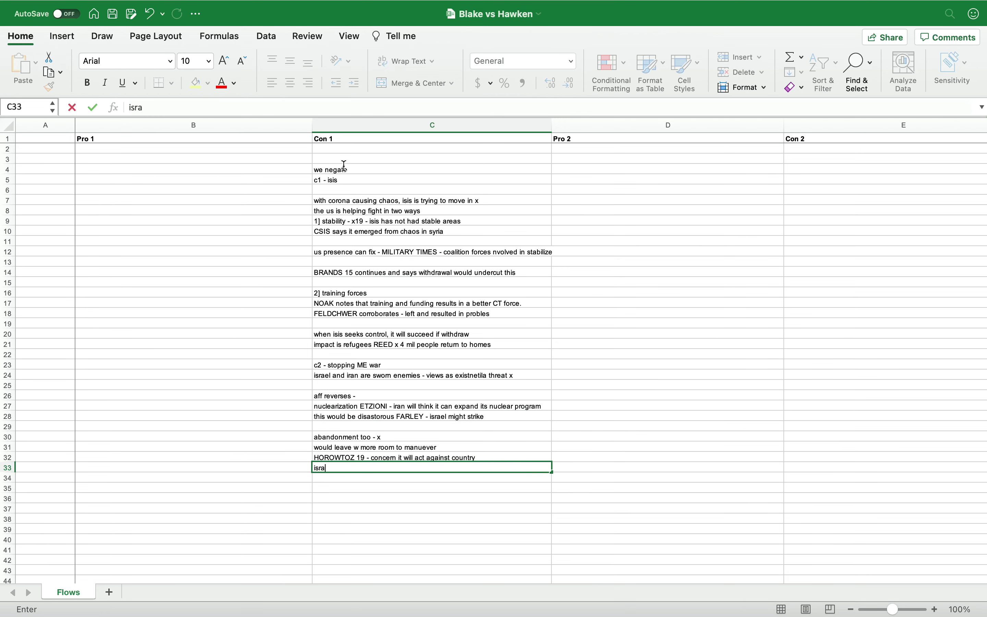
pyautogui.write('el is known to be aggressive and take pre')
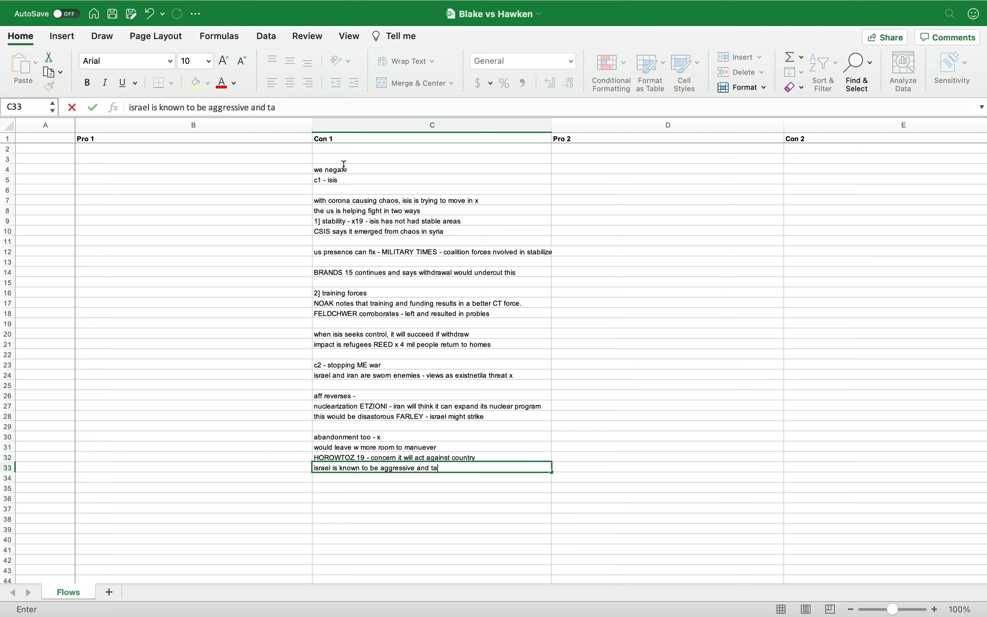
pyautogui.write('e action')
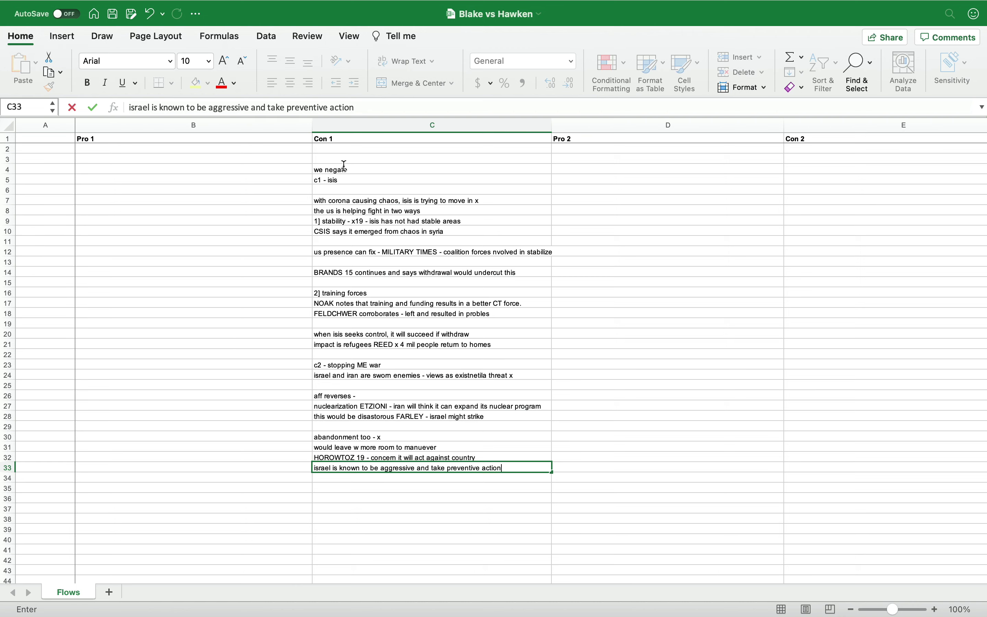
pyautogui.press('Return')
pyautogui.press('Return')
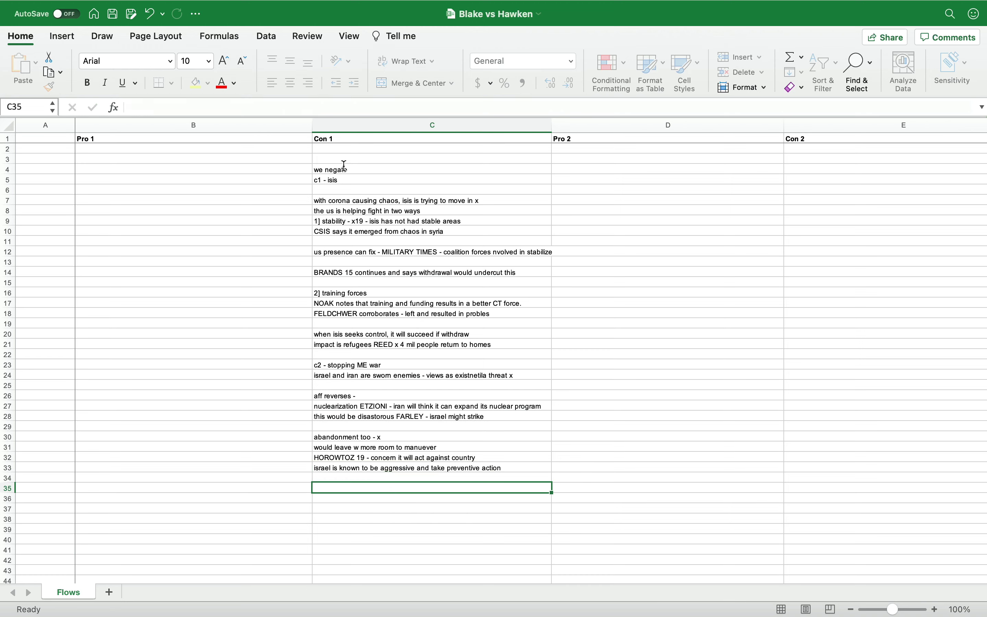
# Step: Enter "disatorous and leads to war" in C35 and the placeholder "x" in C36
pyautogui.write('disatr')
pyautogui.press('BackSpace')
pyautogui.write('orous and leads to war')
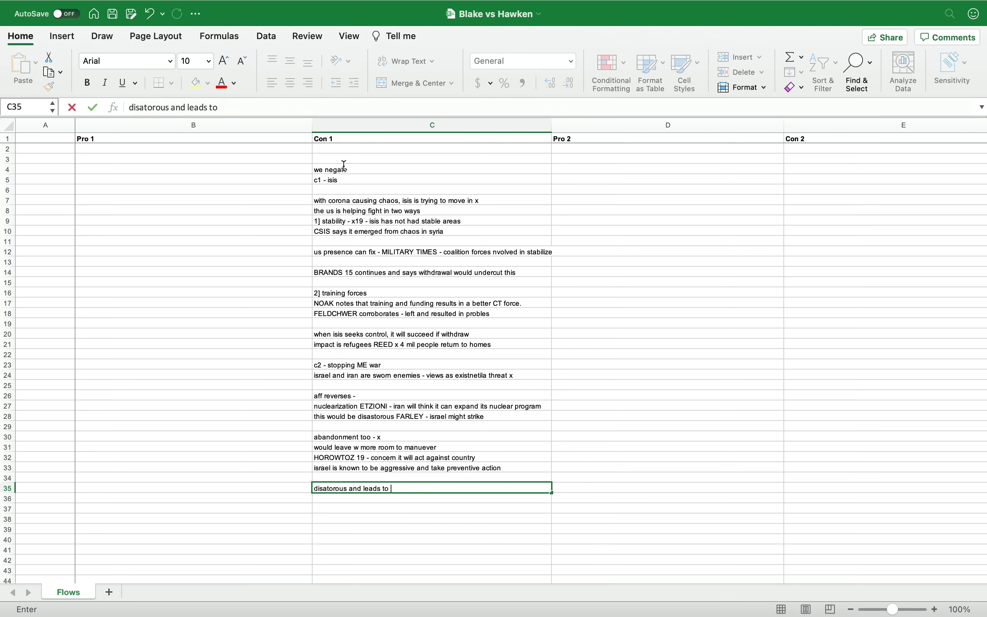
pyautogui.press('Return')
pyautogui.write('x')
pyautogui.press('Return')
pyautogui.press('Return')
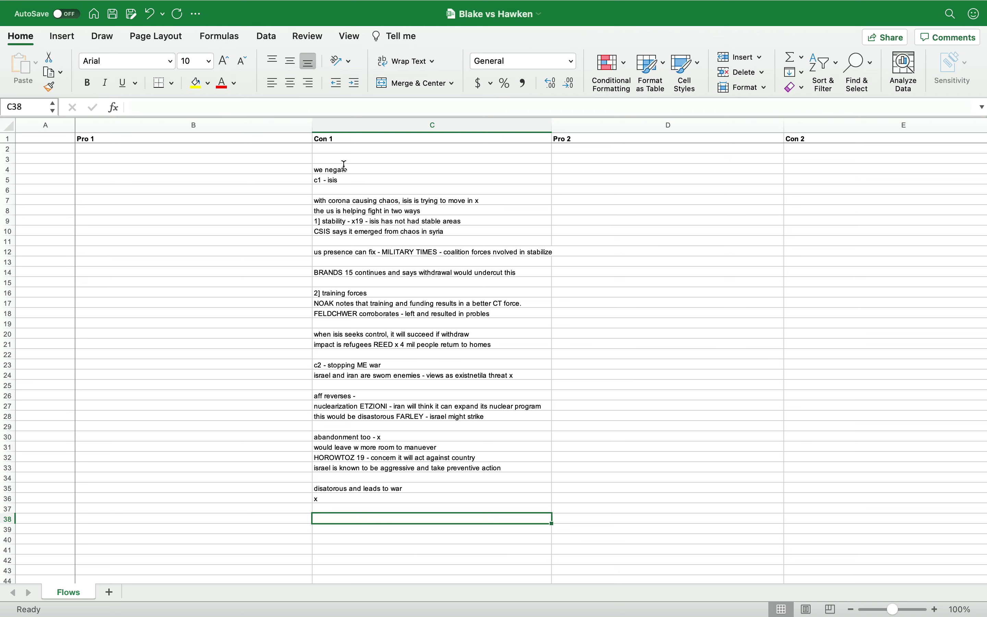
# Step: Enter the impact "this strike would kill 5 million people" in C38 and the placeholder "x" in C39
pyautogui.write('this st')
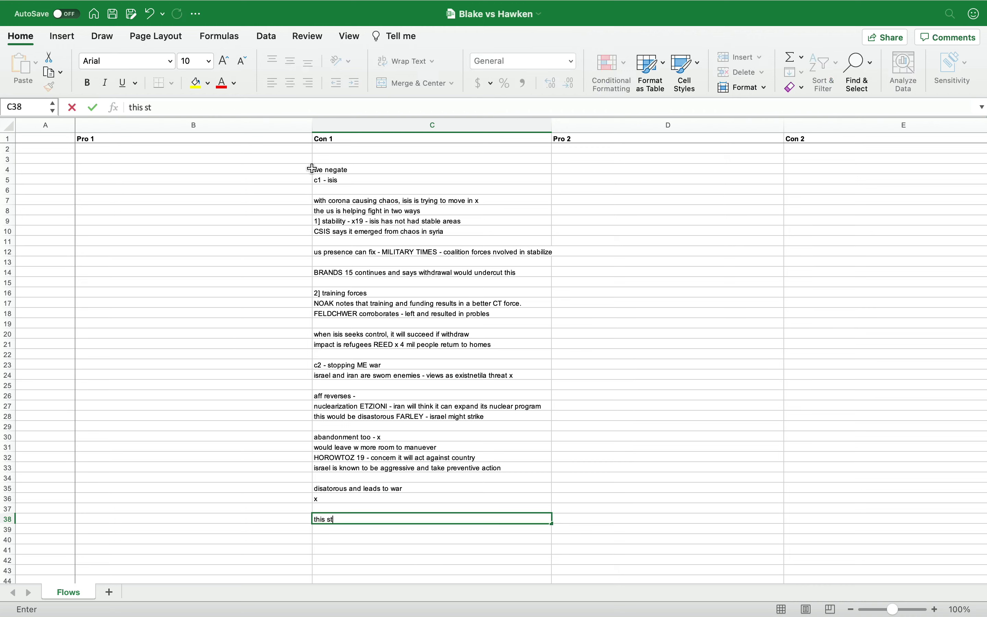
pyautogui.write('rike would kill 5')
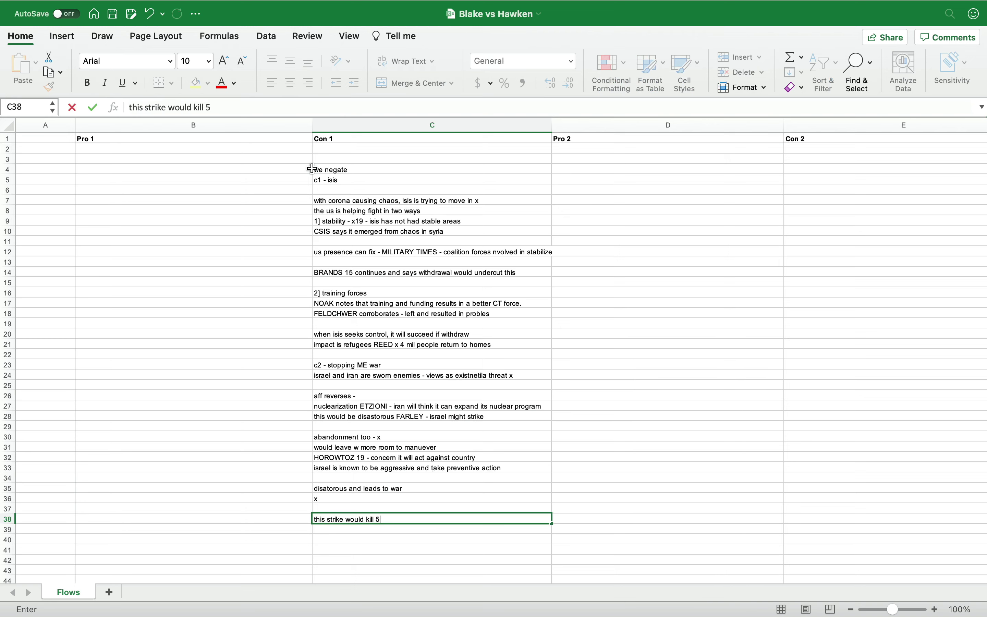
pyautogui.write(' million people')
pyautogui.press('Return')
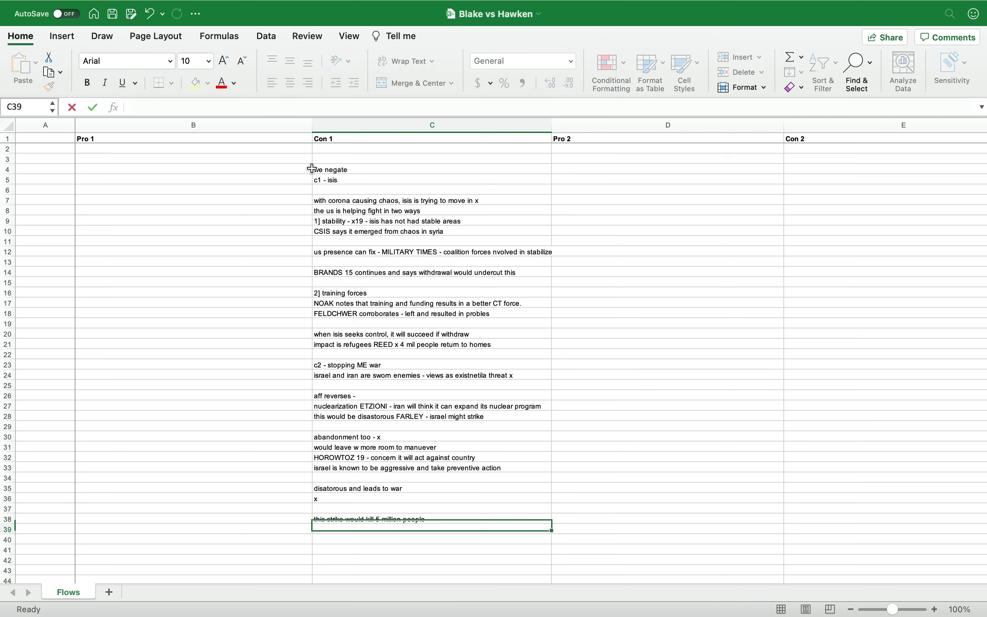
pyautogui.write('x')
pyautogui.press('Return')
pyautogui.press('Return')
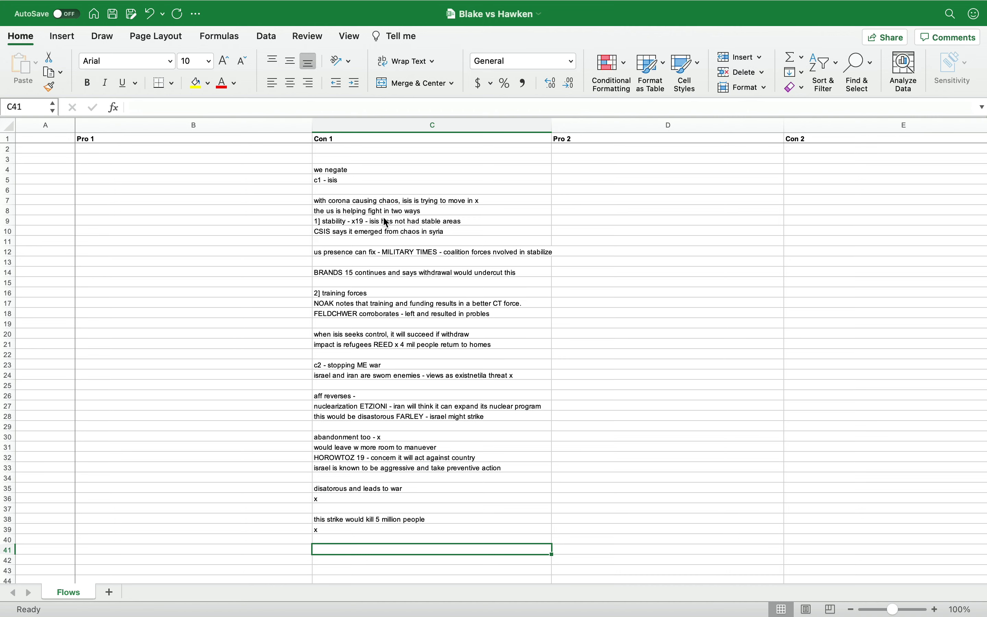
# Step: Enter the contention heading "c1 - yemen" in B4 of the Pro 1 column and lower the system volume
pyautogui.click(135, 168)
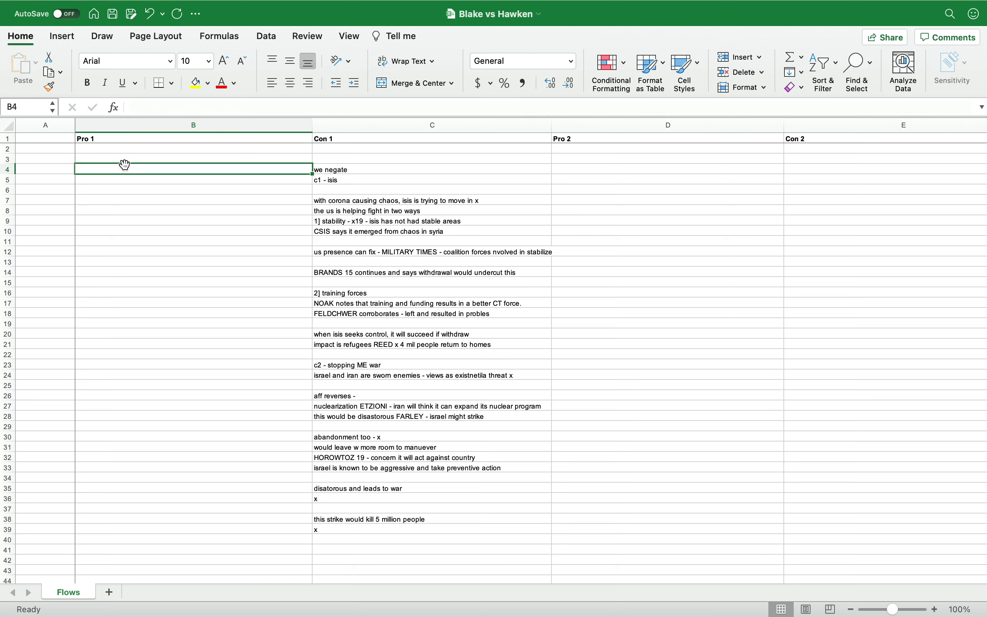
pyautogui.write('c1 - yemen')
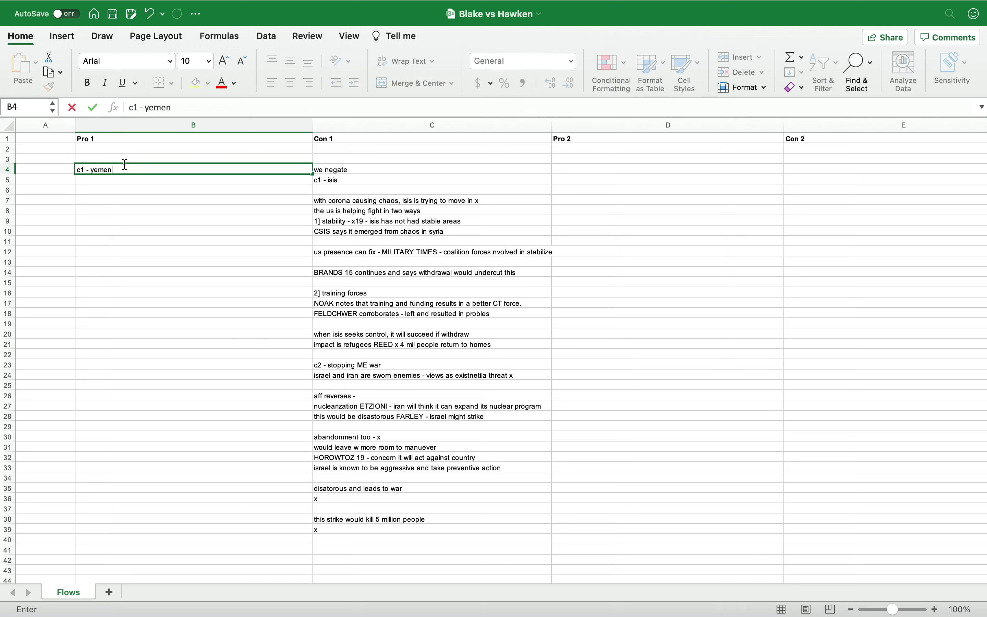
pyautogui.press('XF86AudioLowerVolume')
pyautogui.press('XF86AudioLowerVolume')
pyautogui.press('XF86AudioLowerVolume')
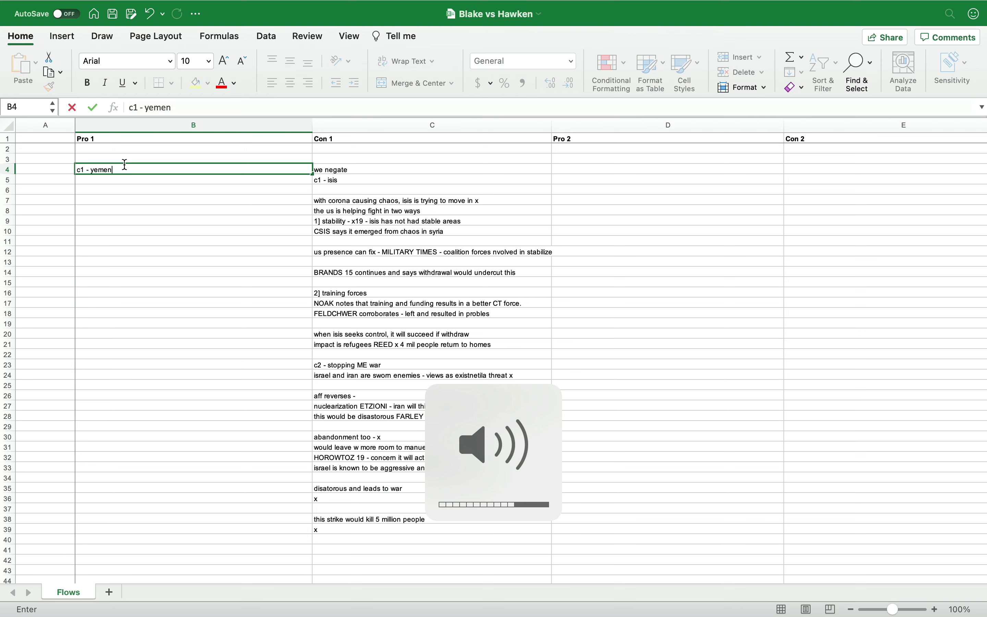
pyautogui.press('Return')
pyautogui.press('Return')
# Step: Enter "tried to organize the region through military support" in B6 and "saudi will lose security umbrella" in B7
pyautogui.write('trie')
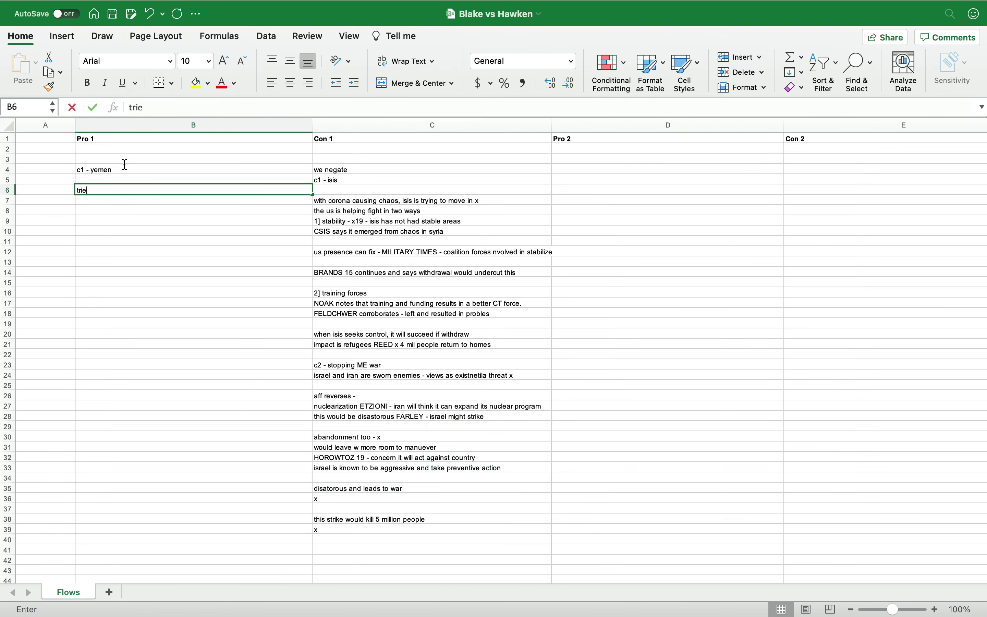
pyautogui.write('d to organize the reg')
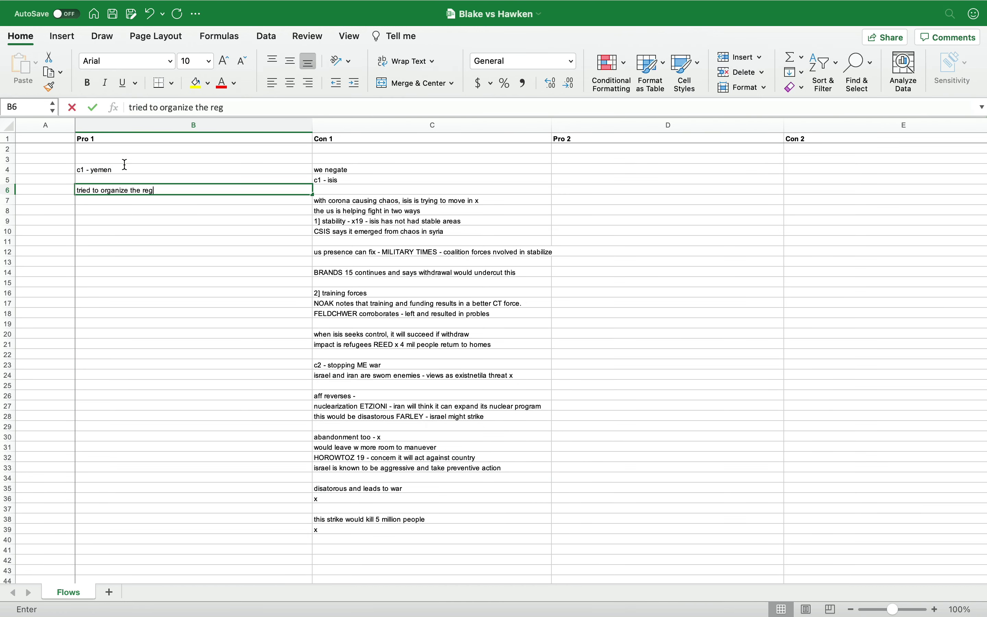
pyautogui.write('ion through m')
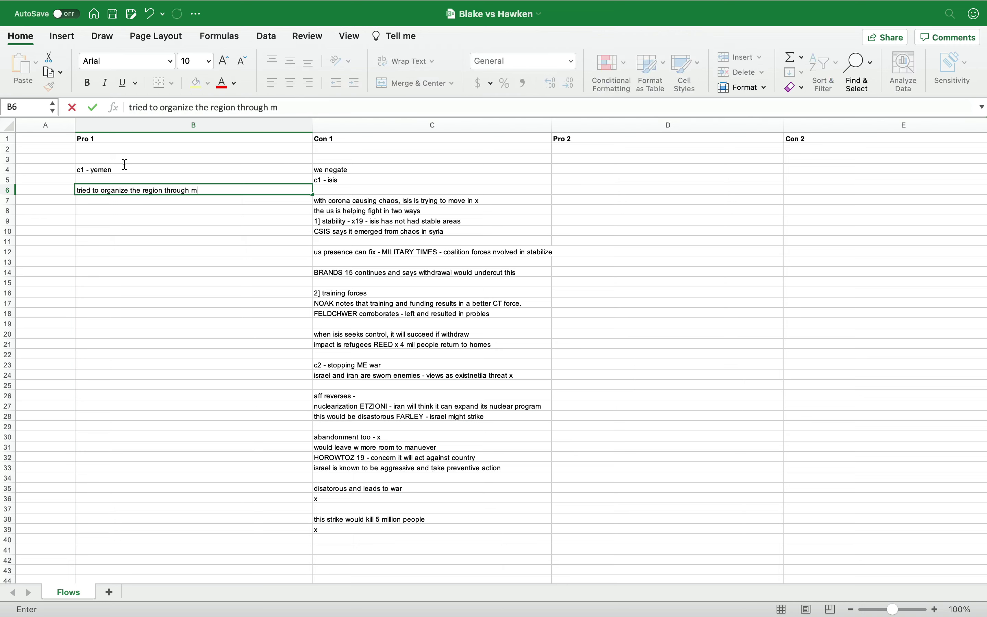
pyautogui.write('ilitary support')
pyautogui.press('Return')
pyautogui.write('saudi will lose ')
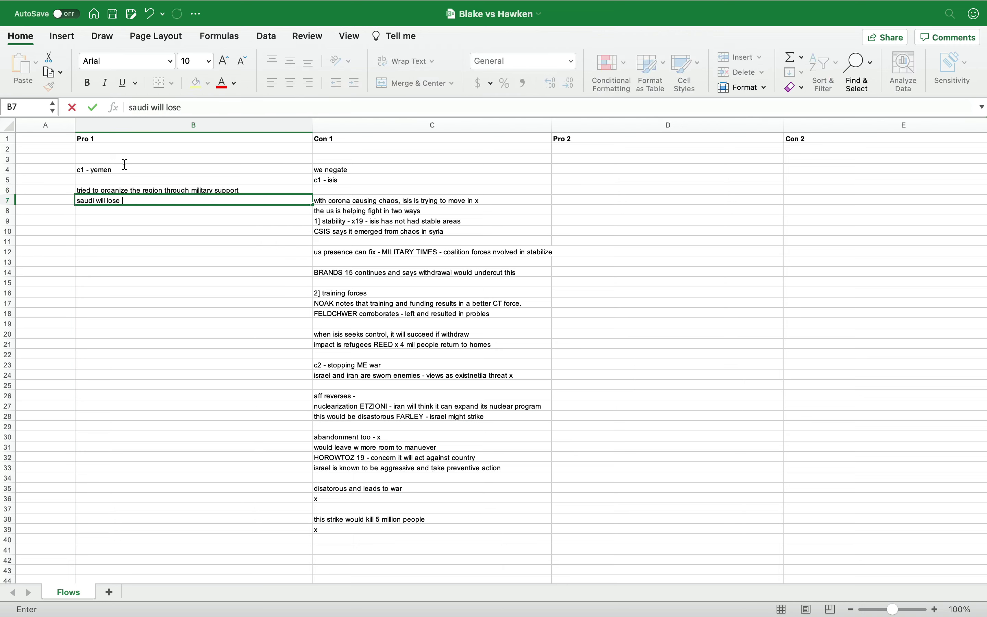
pyautogui.write('security umbrella')
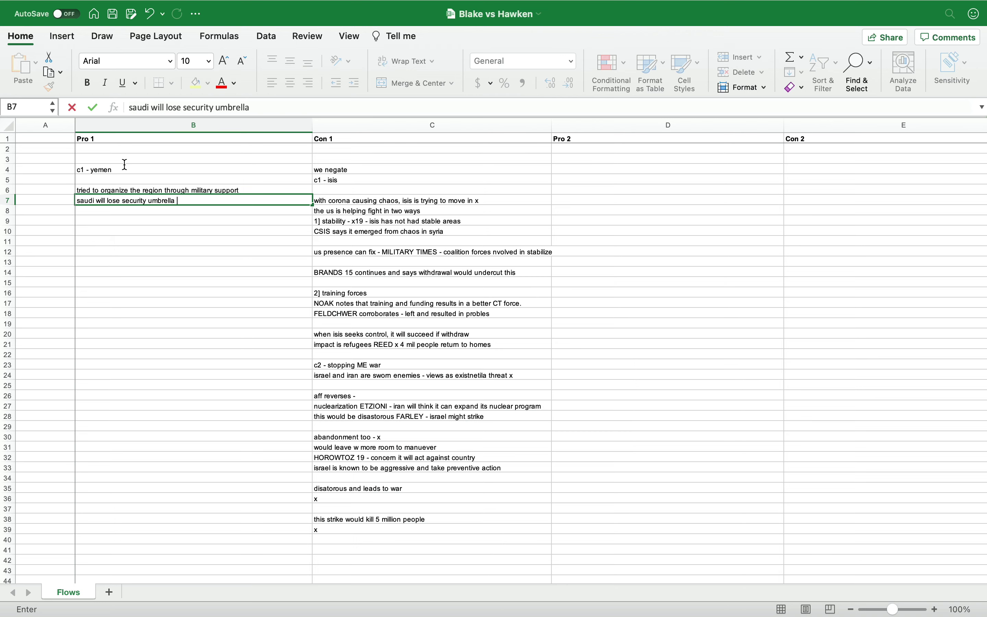
pyautogui.press('Return')
# Step: In B8, enter the cited author's surname in capitals followed by "x war has been costly for all"
pyautogui.write('HANDLE')
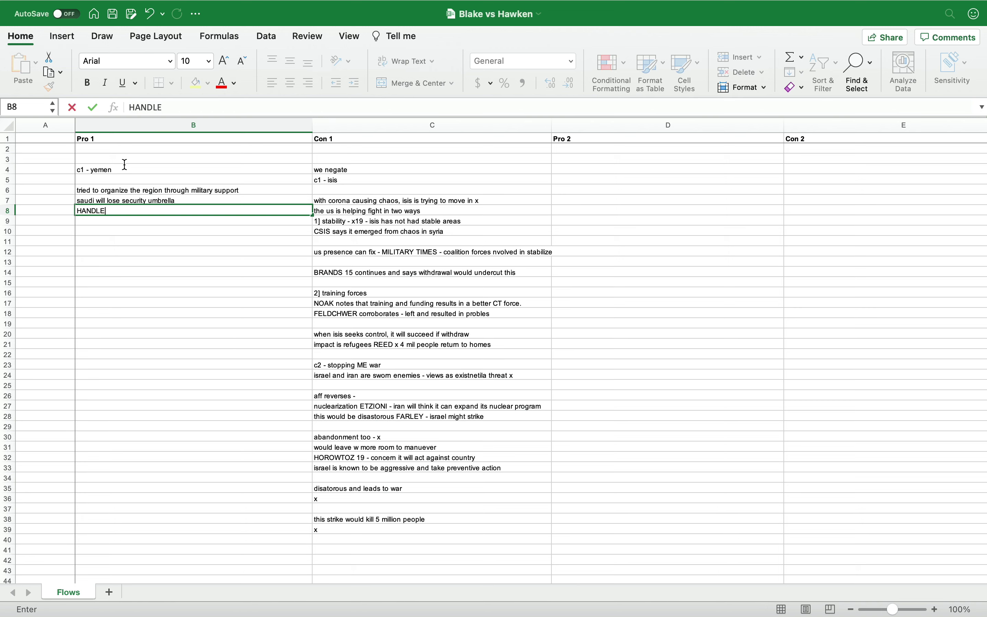
pyautogui.write('Y x war has been costly for all')
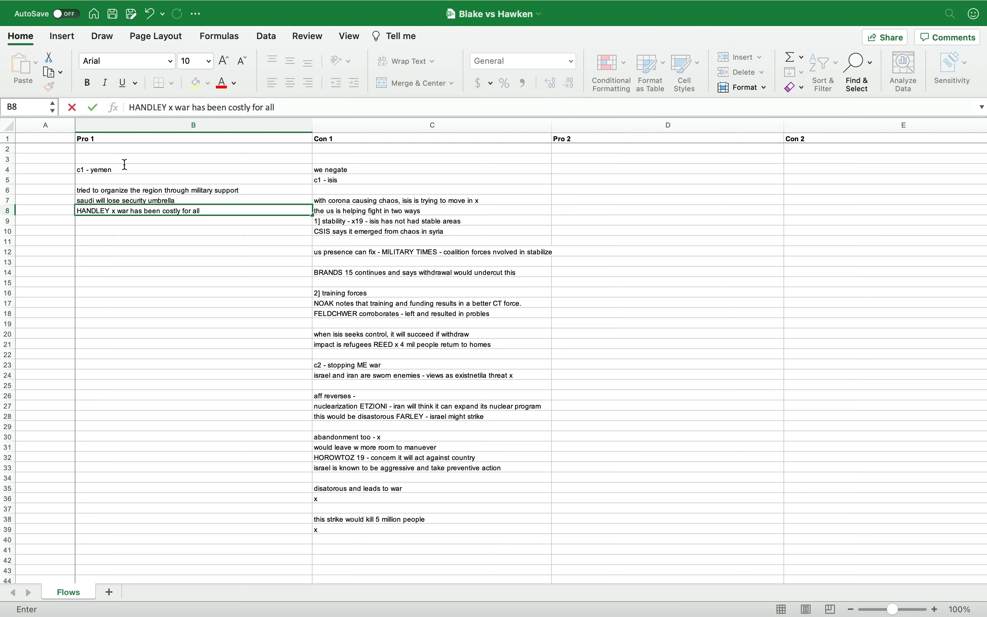
pyautogui.press('Return')
pyautogui.press('Return')
# Step: Enter "this is true empirically x20" in B10, leaving a blank row above it
pyautogui.write('this ')
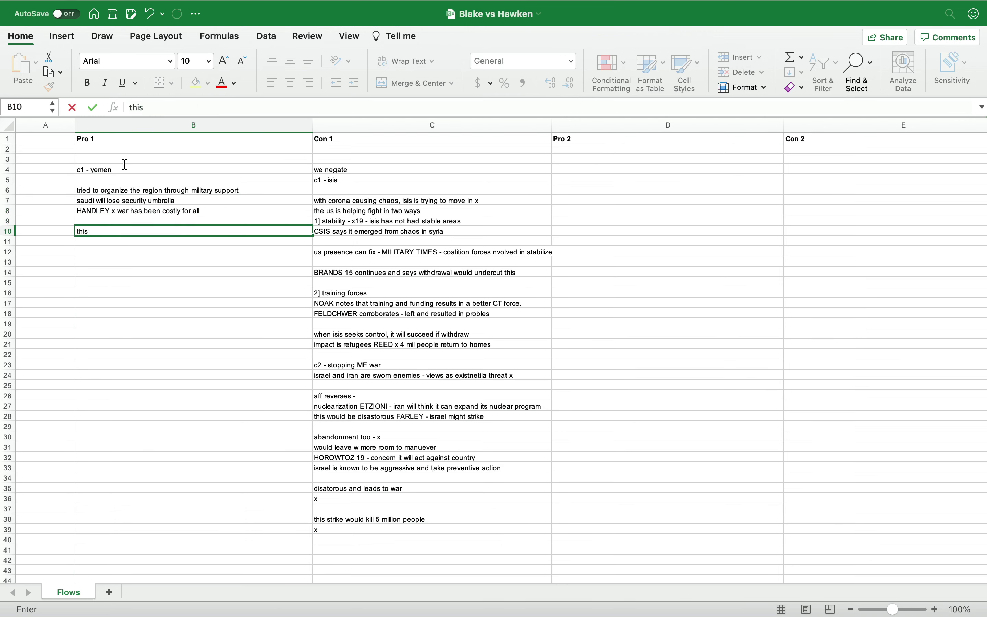
pyautogui.write('is true empirically')
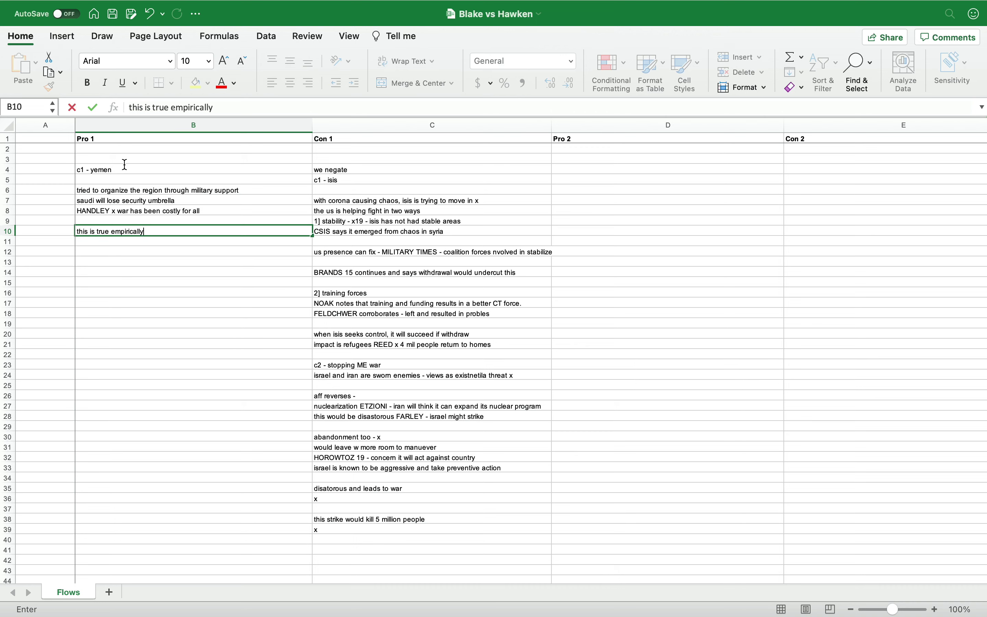
pyautogui.write(' x20')
pyautogui.press('Return')
pyautogui.press('Return')
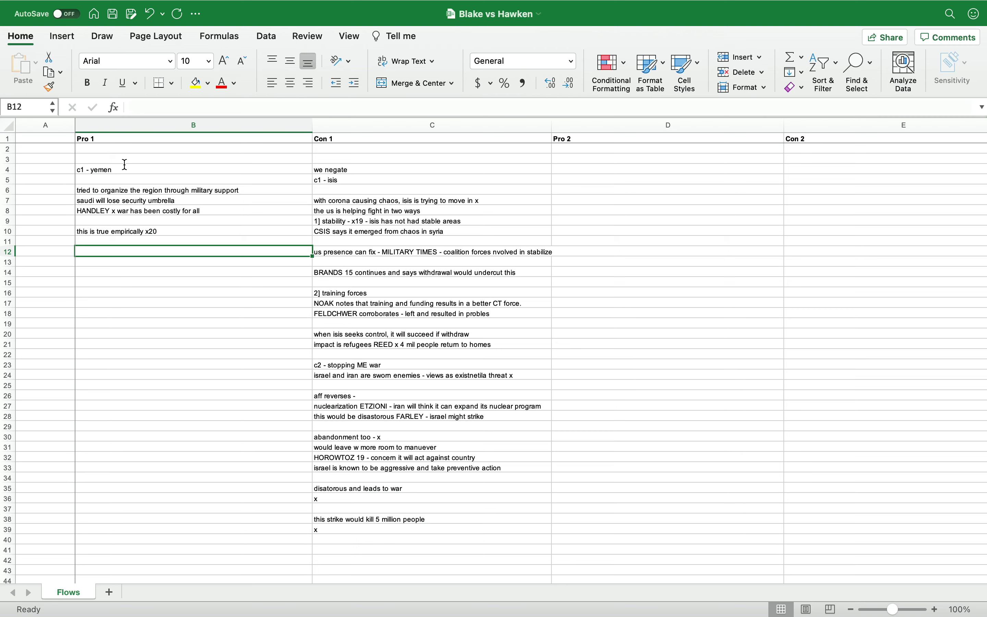
# Step: Enter "powersharing agreement is critical" in B12 and the source placeholder "x18" in B13
pyautogui.write('powersharing ag')
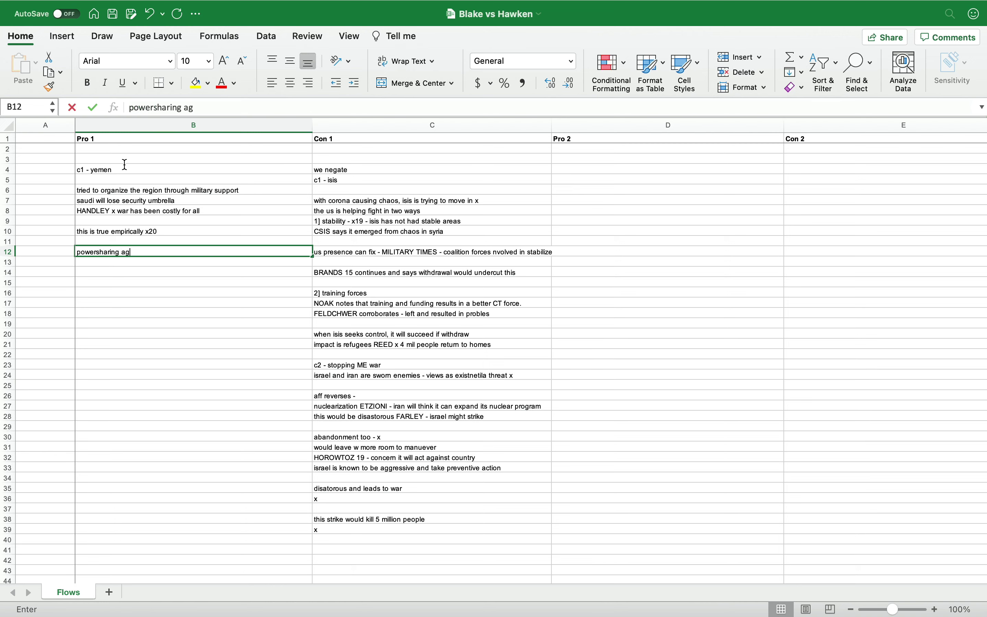
pyautogui.write('reement is critical')
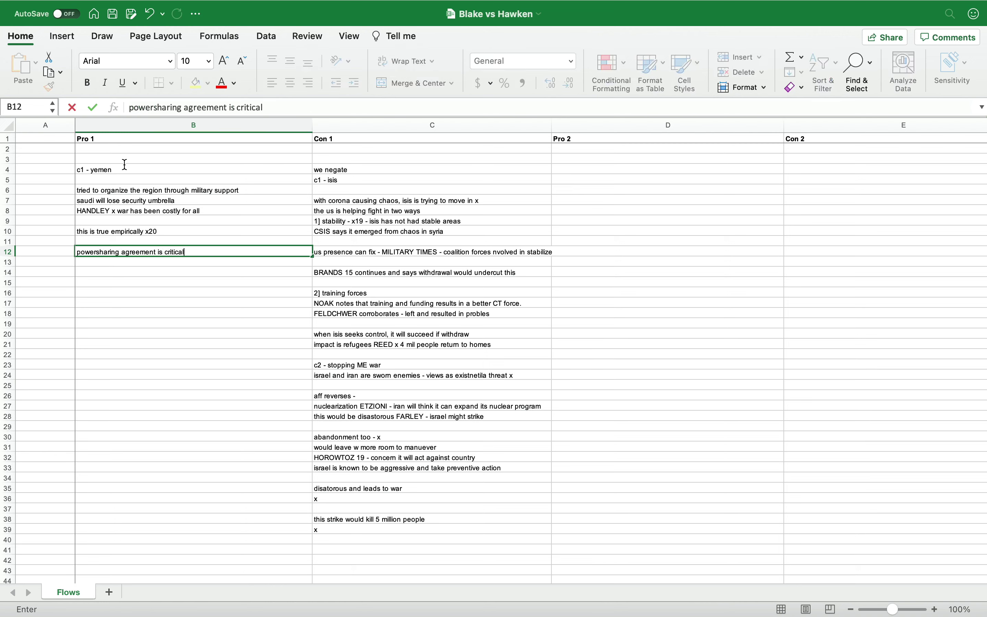
pyautogui.press('Return')
pyautogui.write('x18')
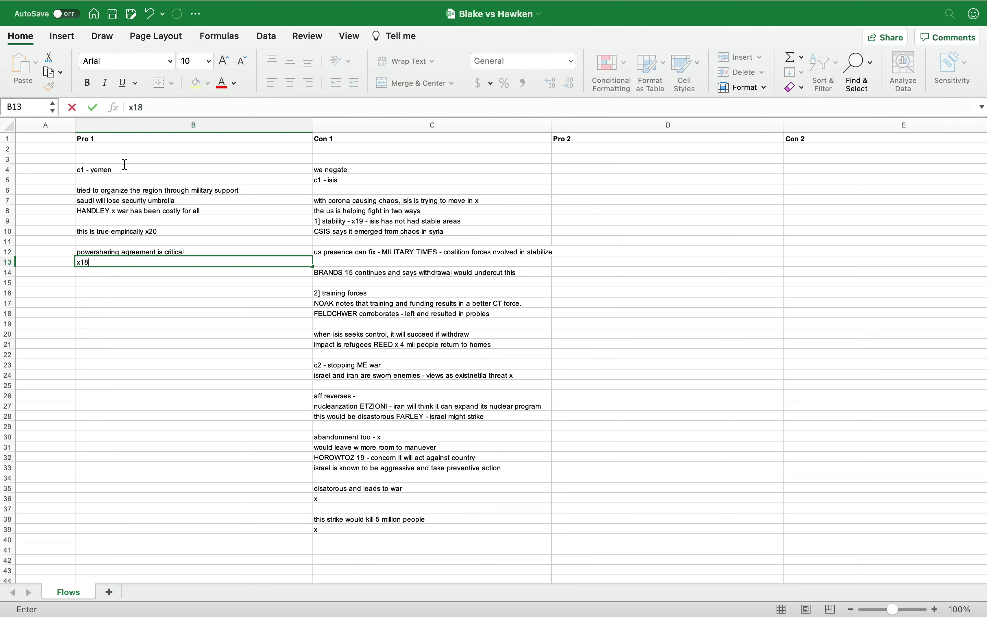
pyautogui.press('Return')
pyautogui.press('Return')
# Step: In B15, enter the cited author's surname in lowercase followed by "2020 - yemenm is the worst crisis"
pyautogui.write('landyr')
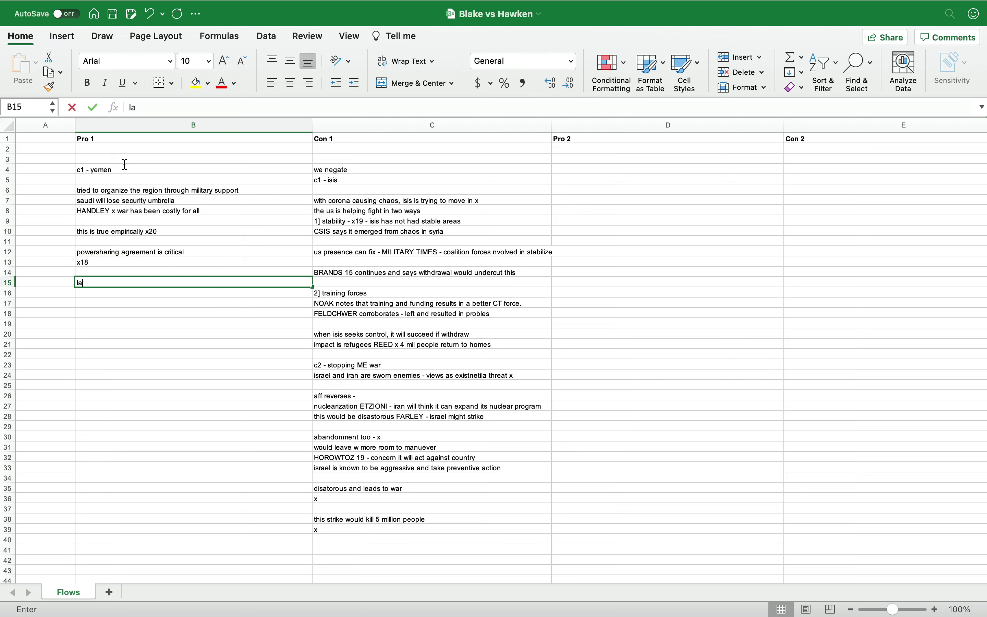
pyautogui.press('BackSpace')
pyautogui.press('BackSpace')
pyautogui.write('ry 20')
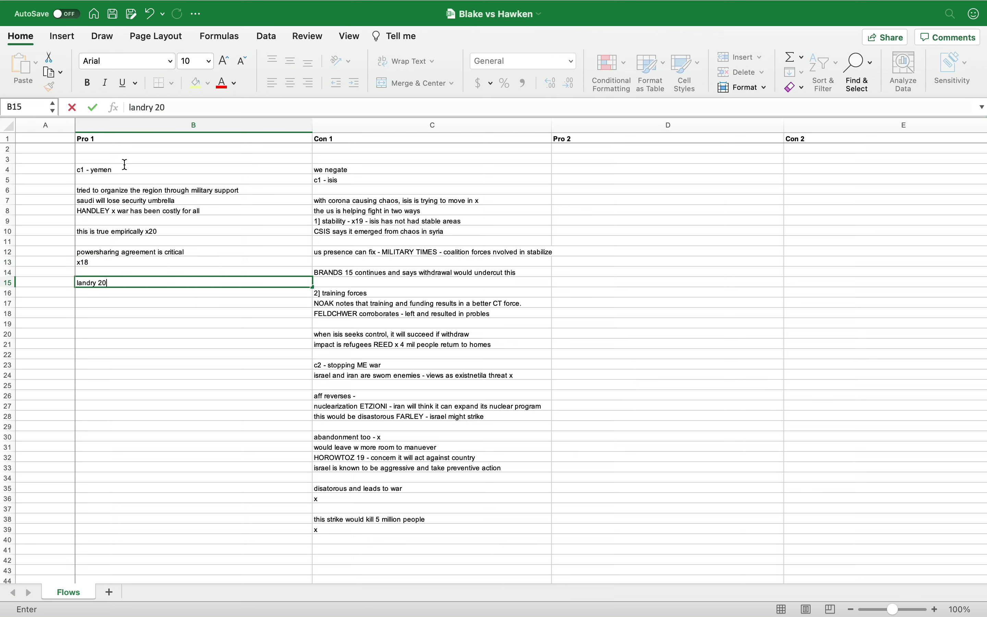
pyautogui.write('20 - yemenm is wh')
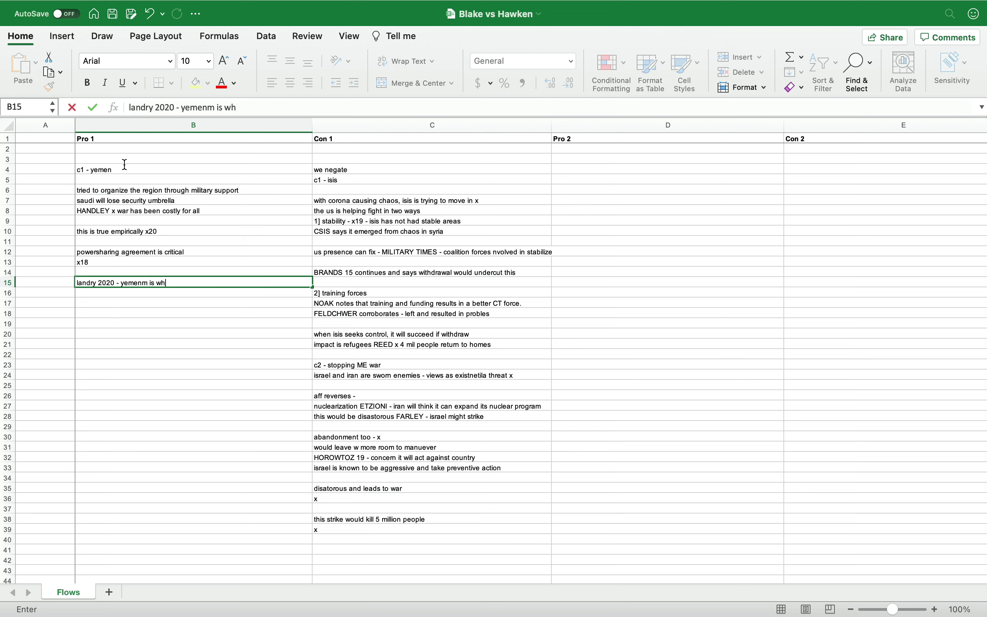
pyautogui.press('BackSpace')
pyautogui.press('BackSpace')
pyautogui.write('the worst crisis')
pyautogui.press('Return')
pyautogui.press('Return')
pyautogui.press('Return')
# Step: Enter the second contention heading "c2 - drones" in B18 and "the base is key to drone warfare" in B19
pyautogui.write('c2')
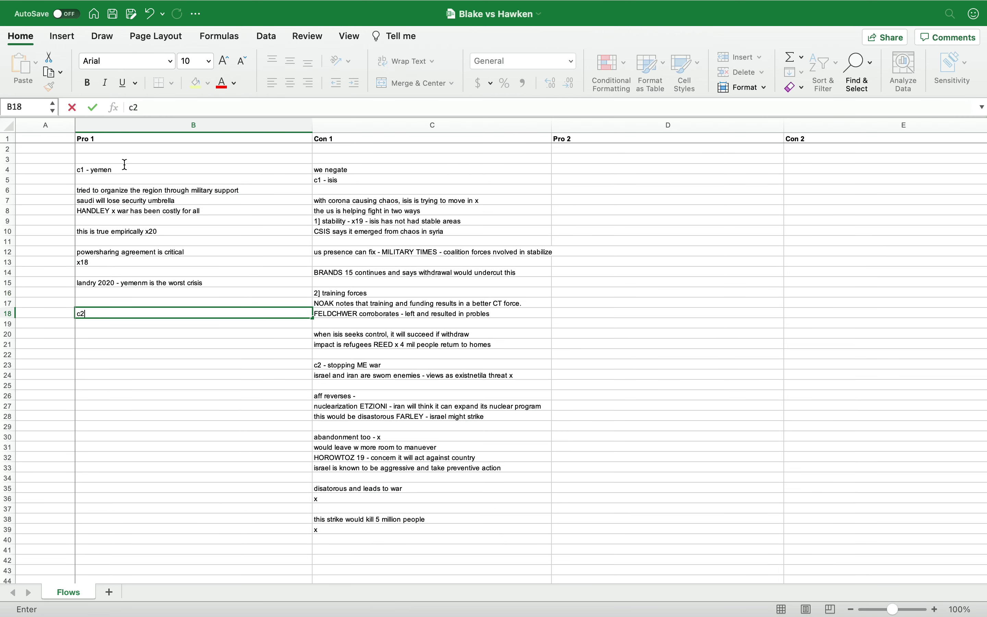
pyautogui.write(' - drones')
pyautogui.press('Return')
pyautogui.write('the')
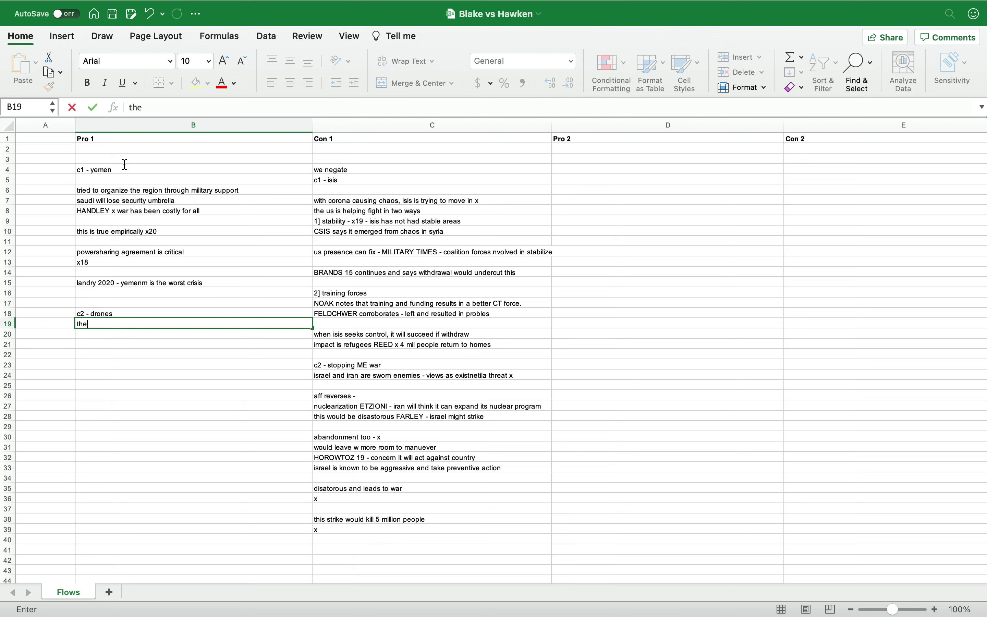
pyautogui.write(' base is key to drone warfare')
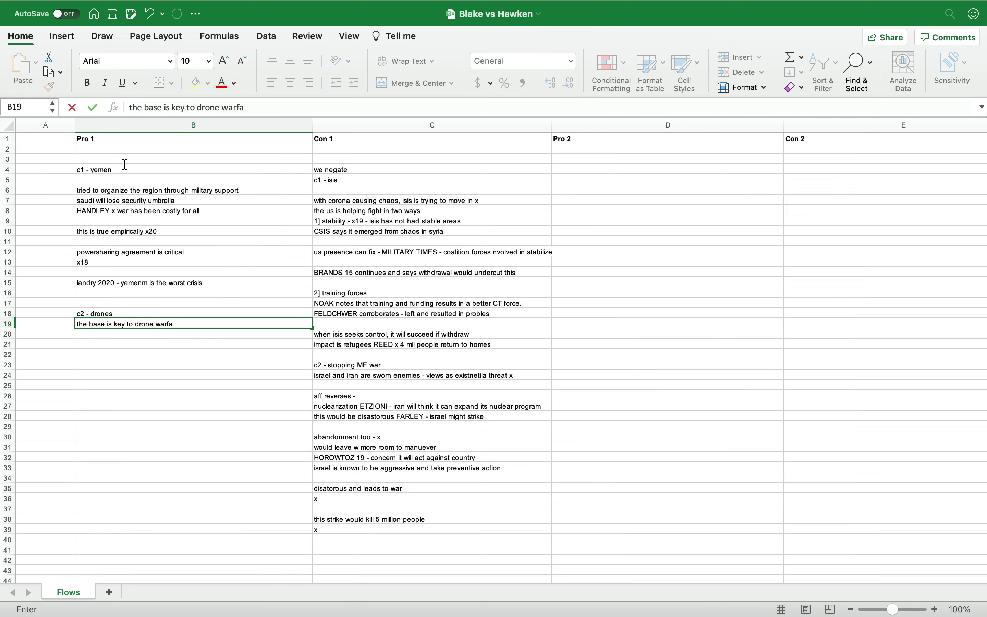
pyautogui.press('Return')
pyautogui.press('Return')
# Step: Enter "draws us in" in B21 and the subpoint "a] direct escalation and entanglement" in B22
pyautogui.write('draws us in')
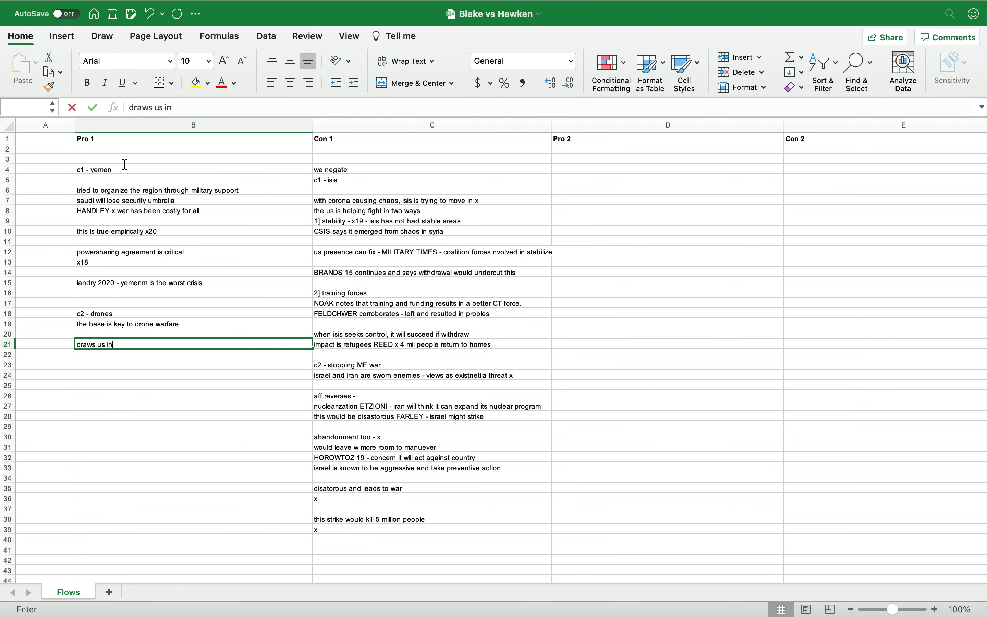
pyautogui.press('Return')
pyautogui.write('a] d')
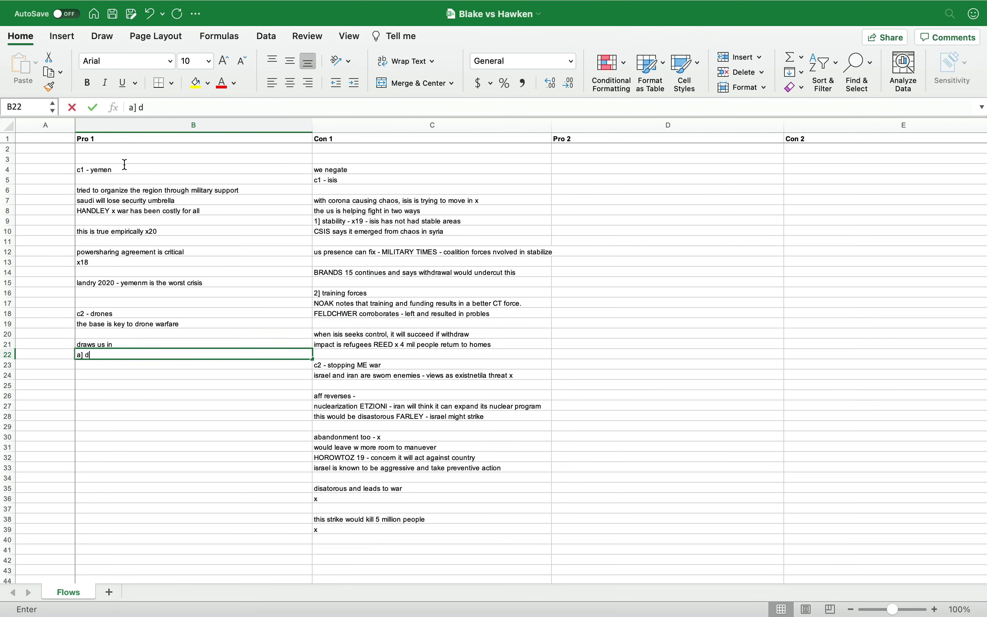
pyautogui.write('irect escalation a')
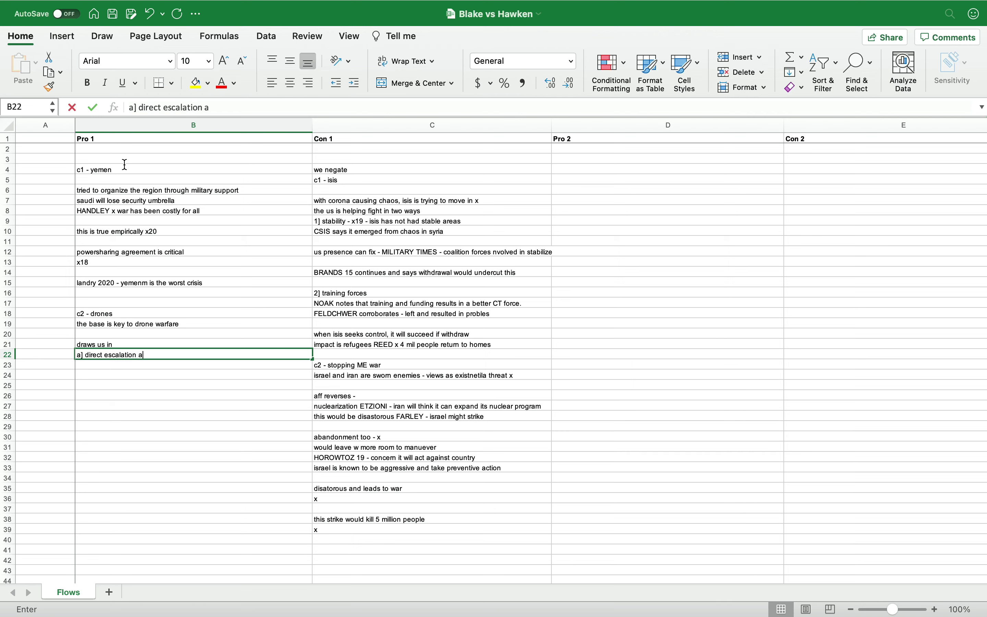
pyautogui.write('nd entanglement')
pyautogui.press('Return')
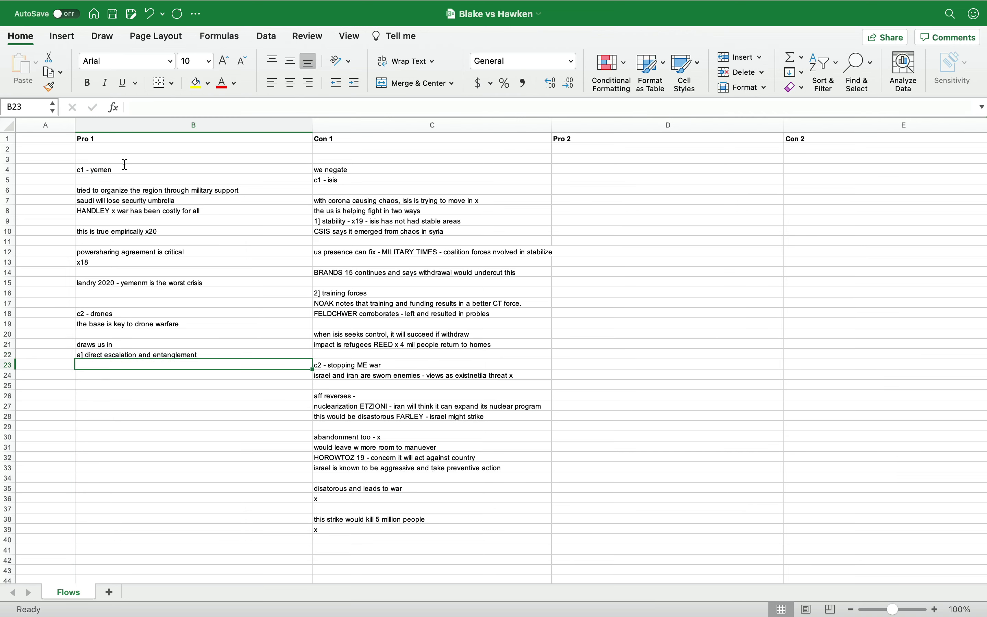
# Step: In B23, enter the cited author's surname in capitals followed by "18", and leave the row beneath blank
pyautogui.write('SHOUST 18')
pyautogui.press('Return')
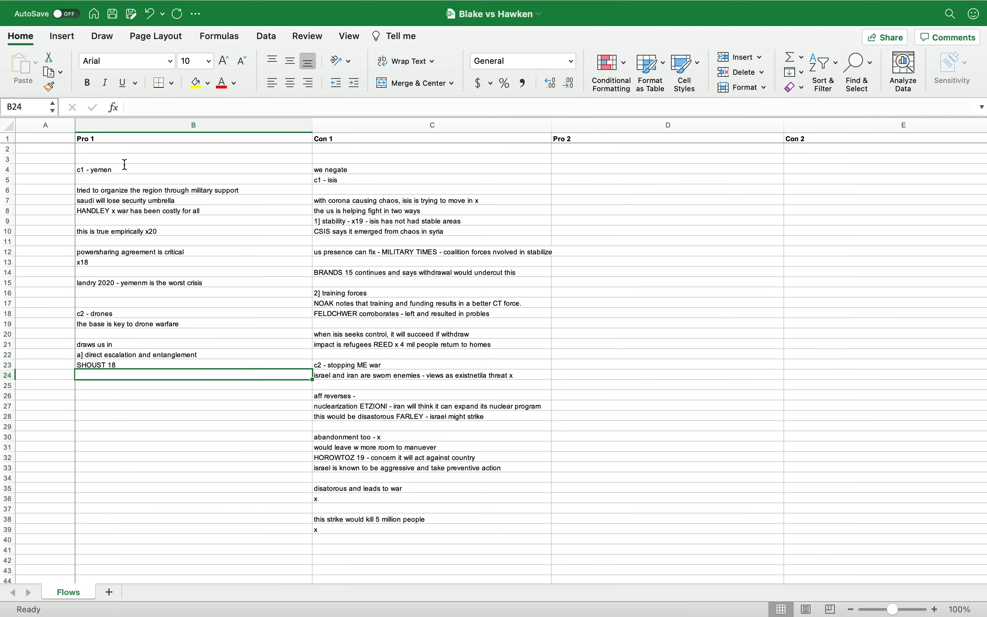
pyautogui.press('Return')
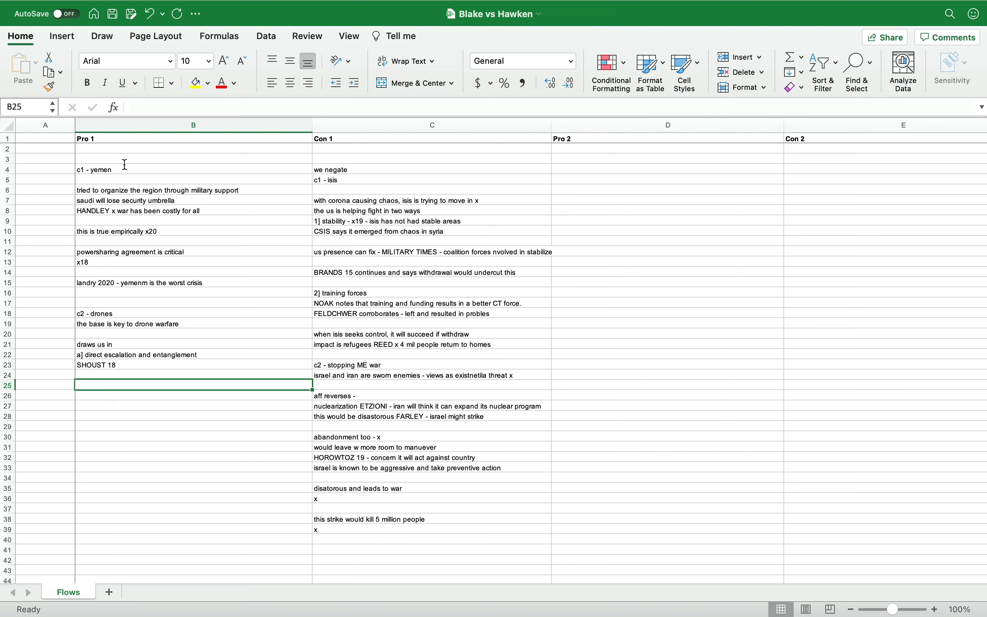
# Step: Enter "b] angring foreign powers" in B25 and "causes wars" plus the cited author's surname in capitals and "13" in B26
pyautogui.write('b] angring')
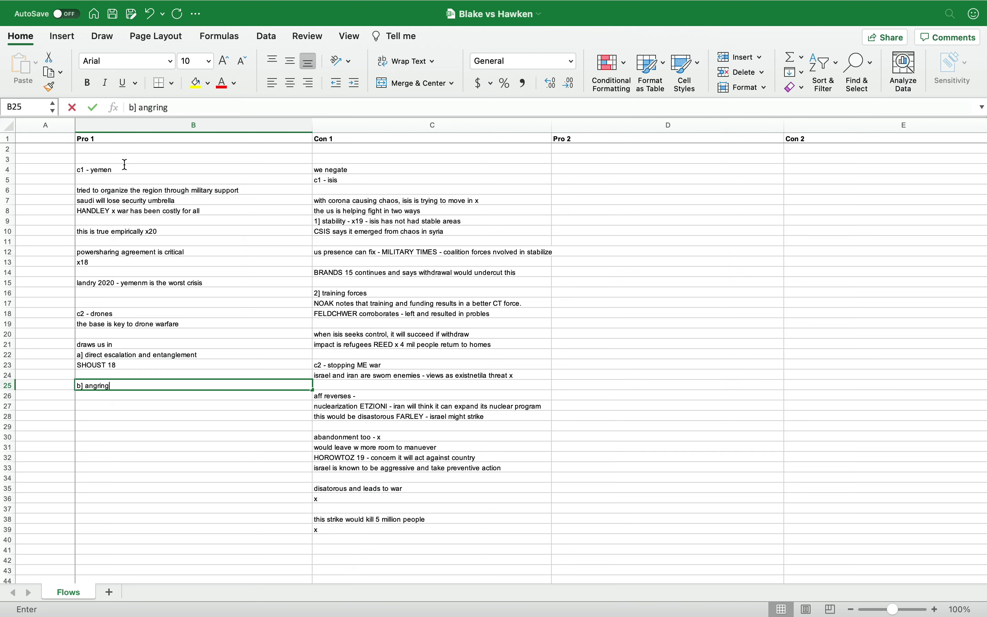
pyautogui.write(' foreign powers')
pyautogui.press('Return')
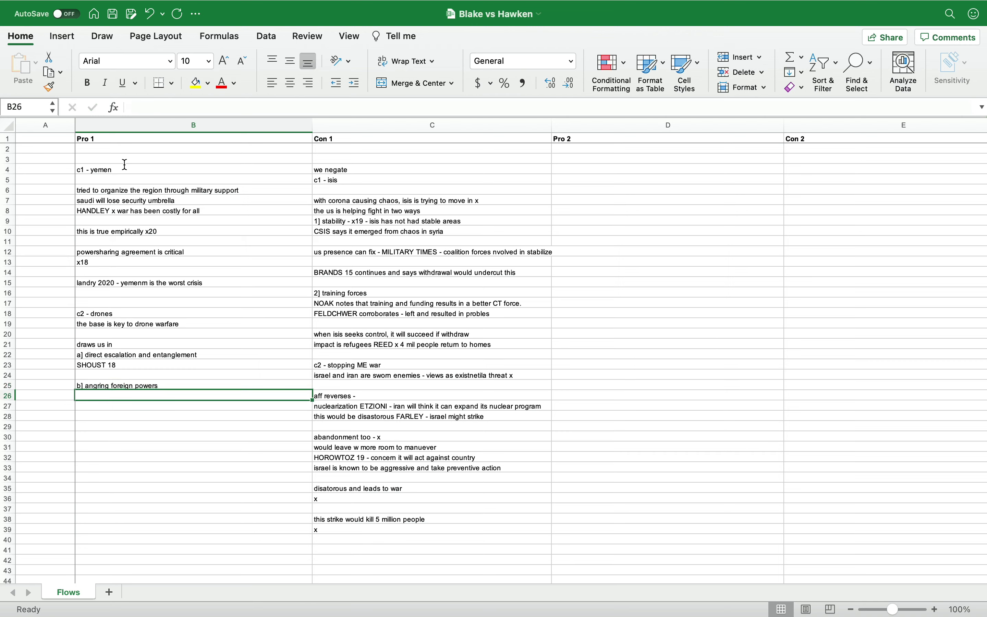
pyautogui.write('causes wars ')
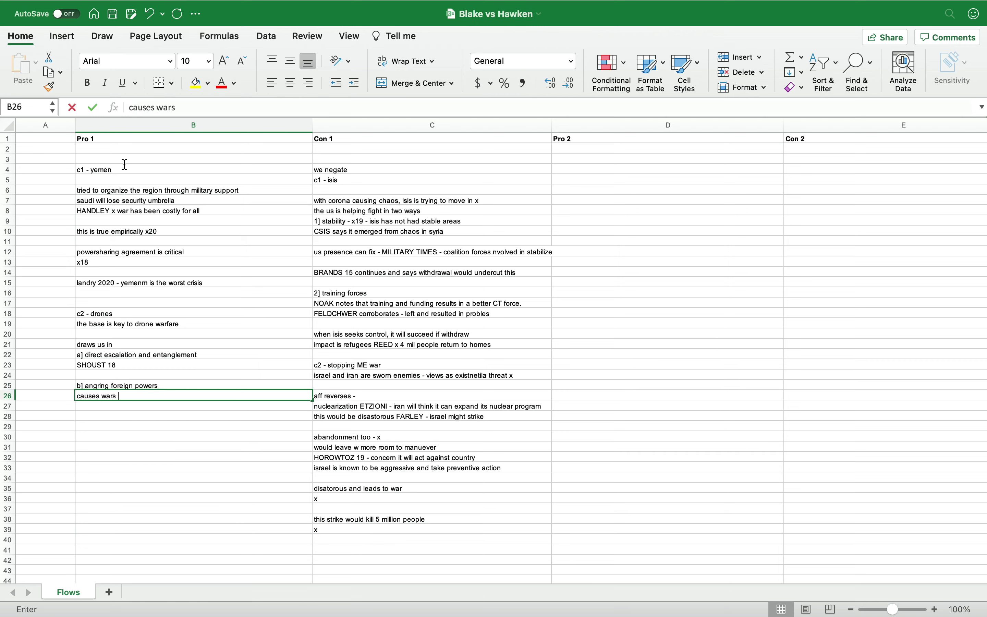
pyautogui.write('CRONIN 13')
pyautogui.press('Return')
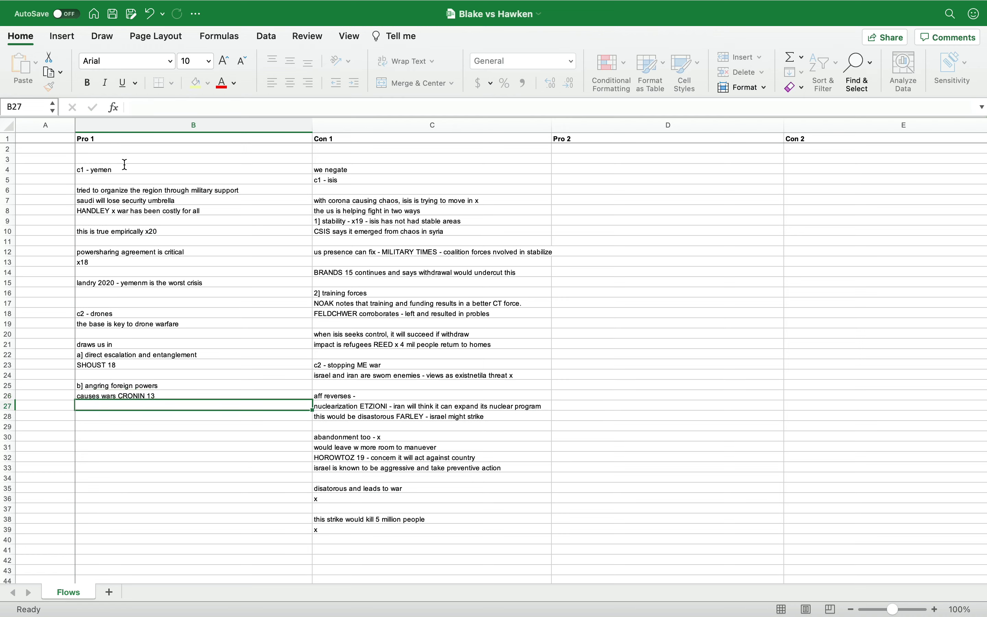
pyautogui.write('SH')
pyautogui.press('Return')
pyautogui.press('Return')
# Step: Make the placeholder "x" the only content of B27 and select B29 for the next note
pyautogui.click(145, 406)
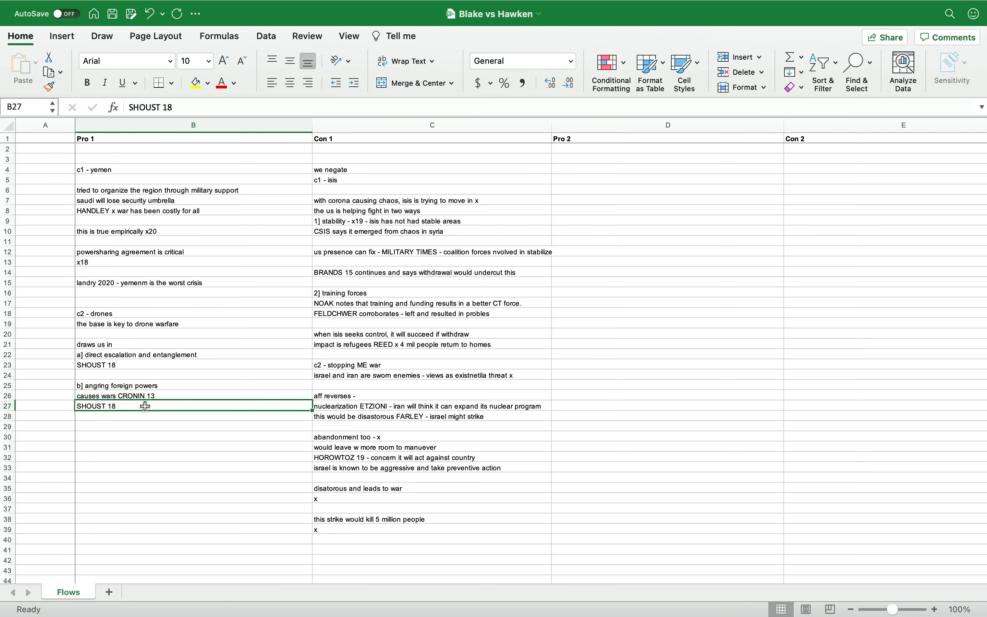
pyautogui.write('x')
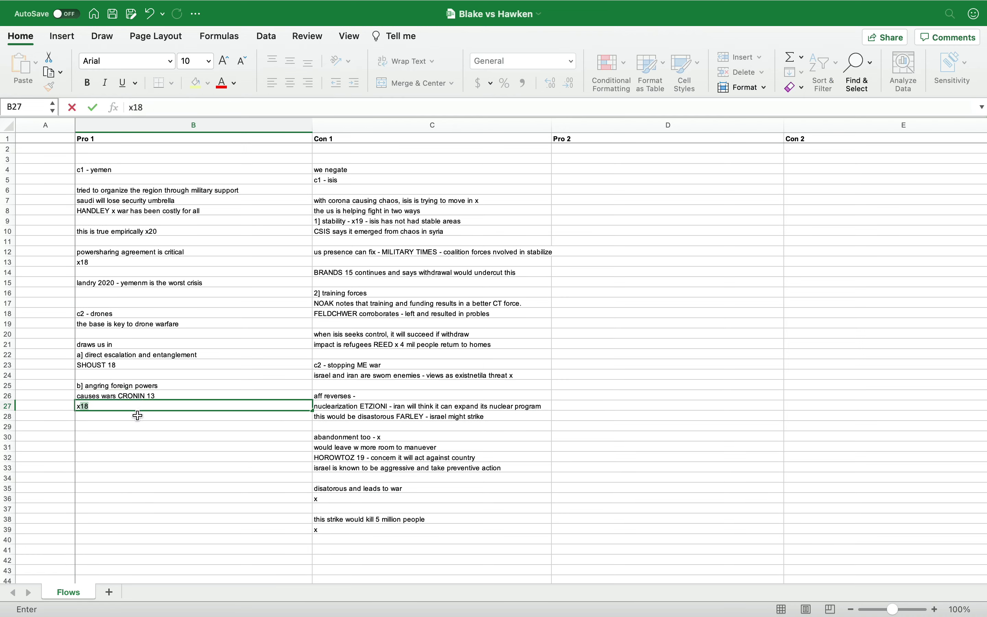
pyautogui.click(122, 433)
pyautogui.click(100, 424)
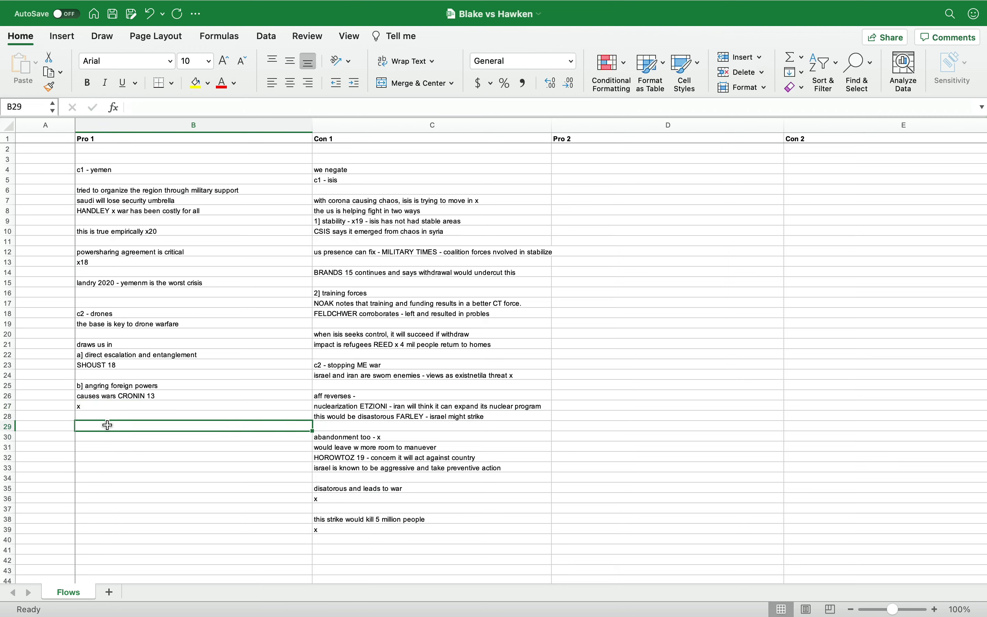
# Step: Enter "russia china will go across borders" in B28
pyautogui.click(80, 415)
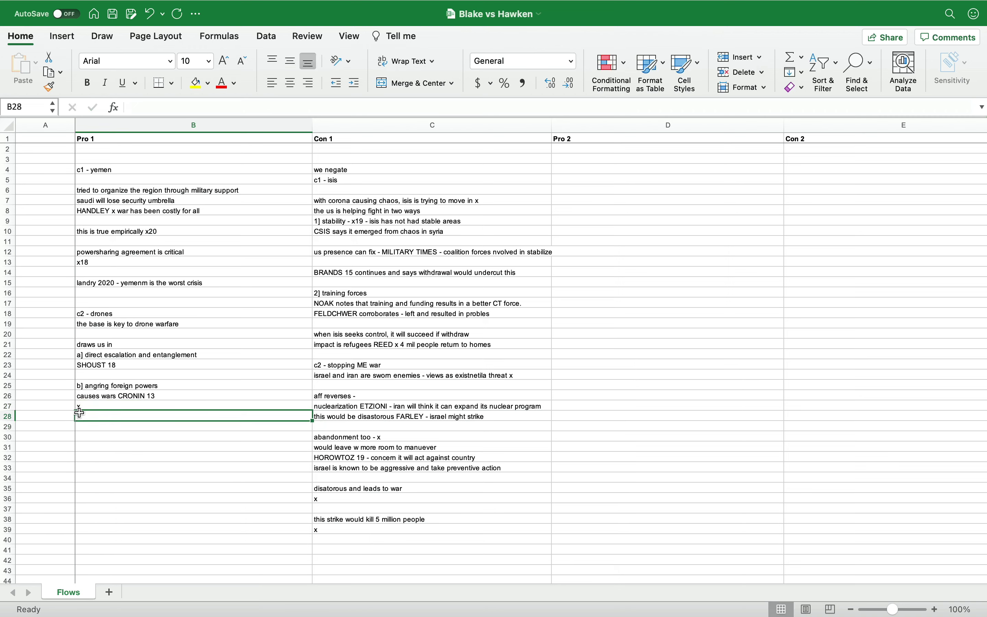
pyautogui.write('russia china wi')
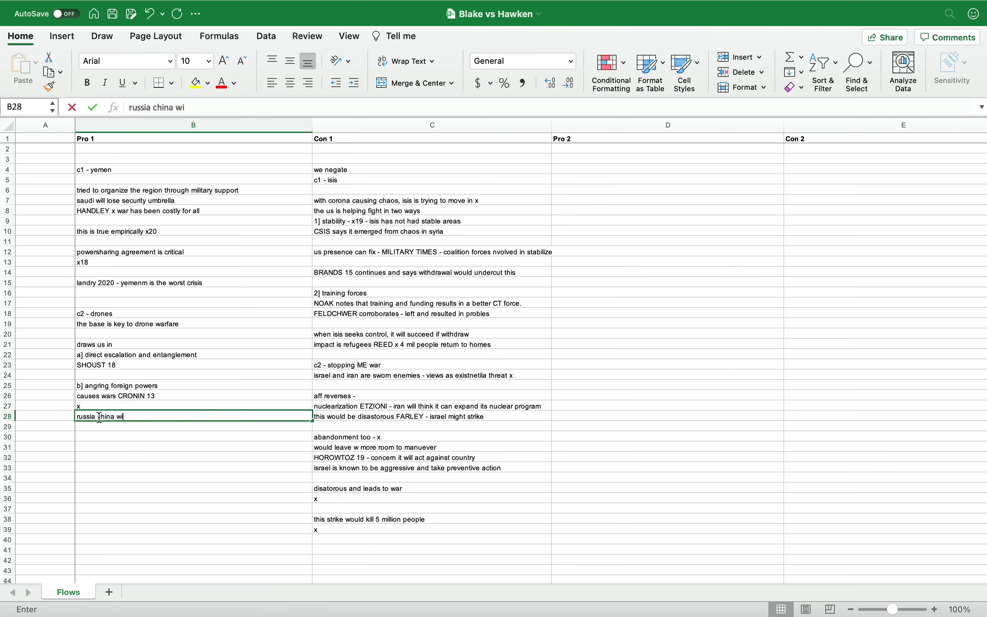
pyautogui.write('ll go across borders')
pyautogui.press('Return')
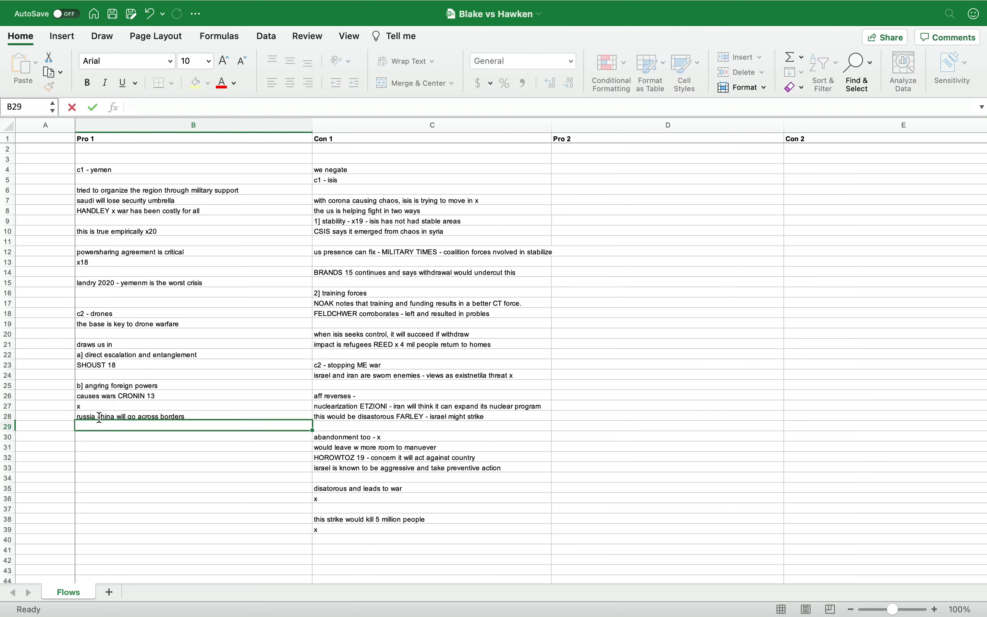
# Step: In B30, enter "the impact is direct conflict" followed by the cited author's surname in capitals and "20"
pyautogui.press('Return')
pyautogui.write('the impac')
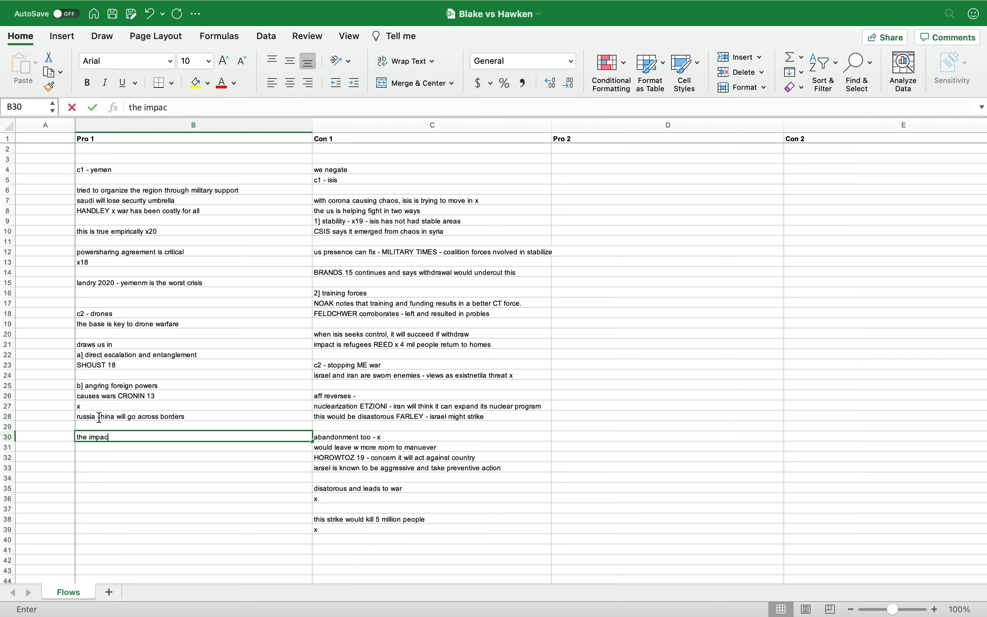
pyautogui.write('t is direct conflict DAVIS 20')
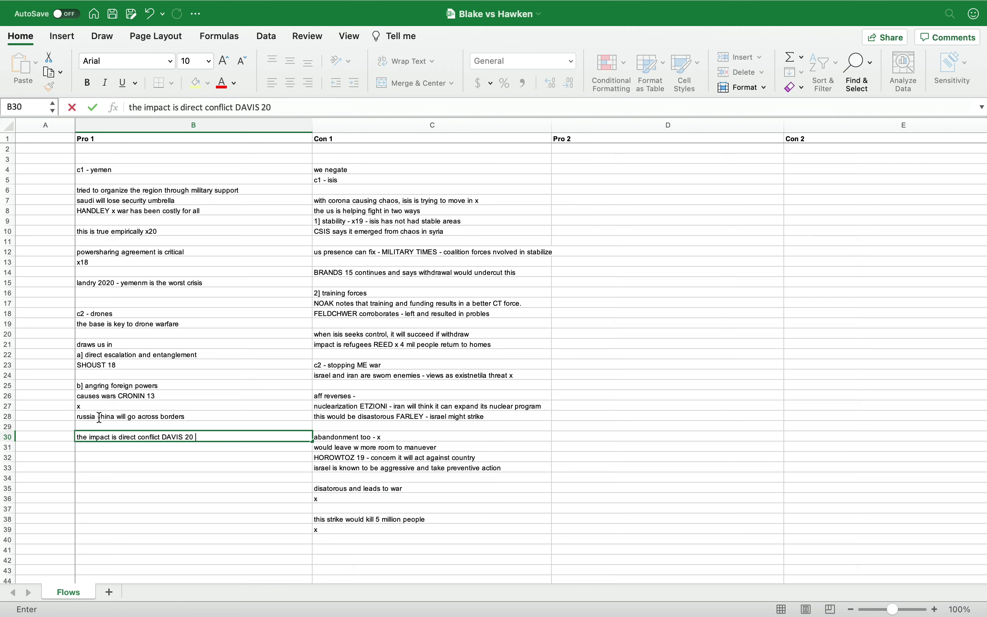
pyautogui.press('Return')
# Step: Enter "trump will nuke afghanistan!!!!!!!!" in B32 and the placeholder "x" in B33
pyautogui.press('Return')
pyautogui.write('trump s')
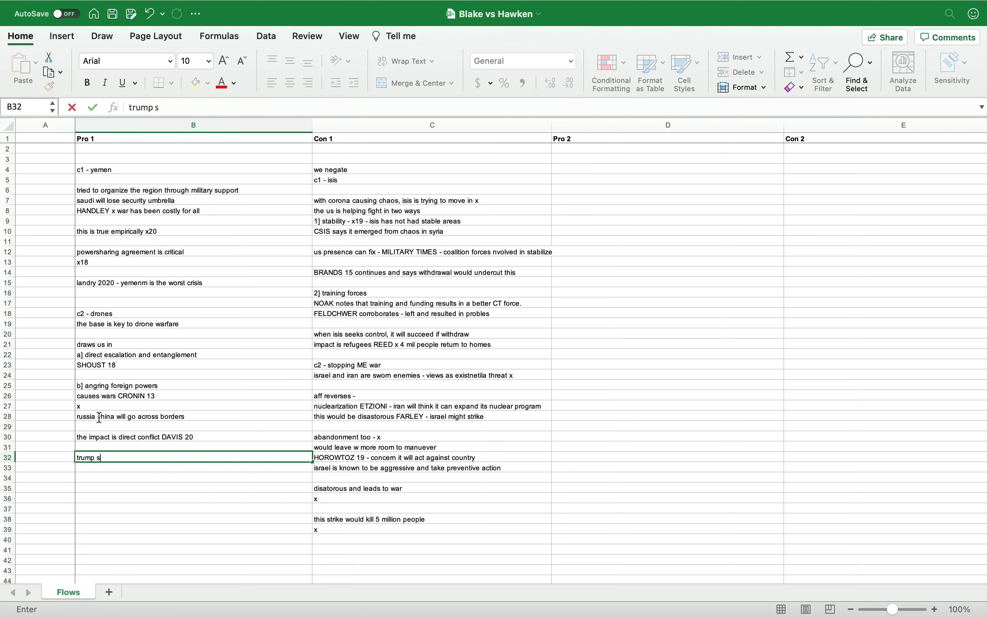
pyautogui.press('BackSpace')
pyautogui.write('will nuke afghanistan!!!!!!!!')
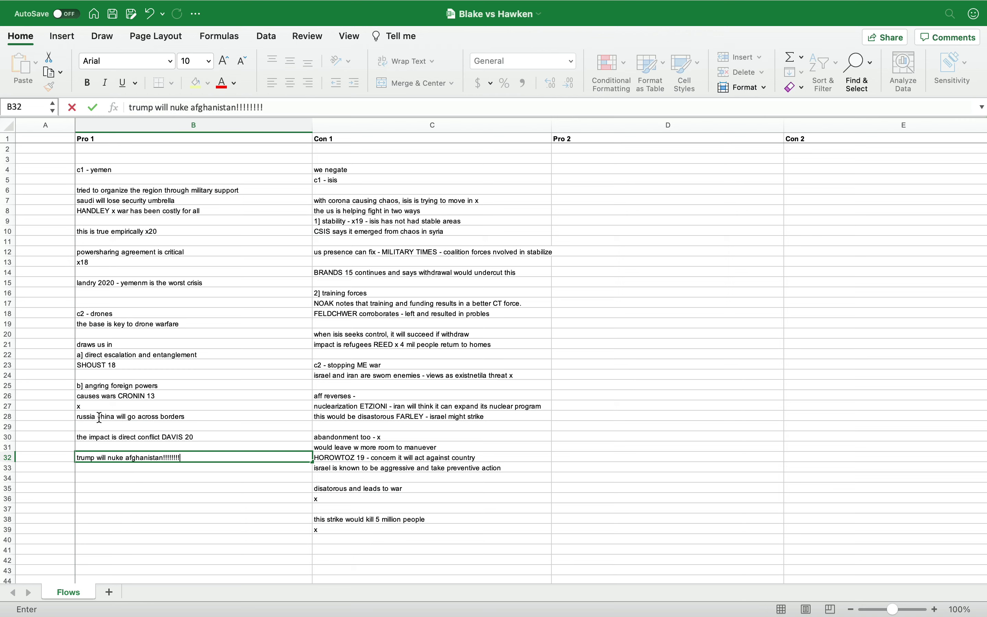
pyautogui.press('Return')
pyautogui.write('x')
pyautogui.press('Return')
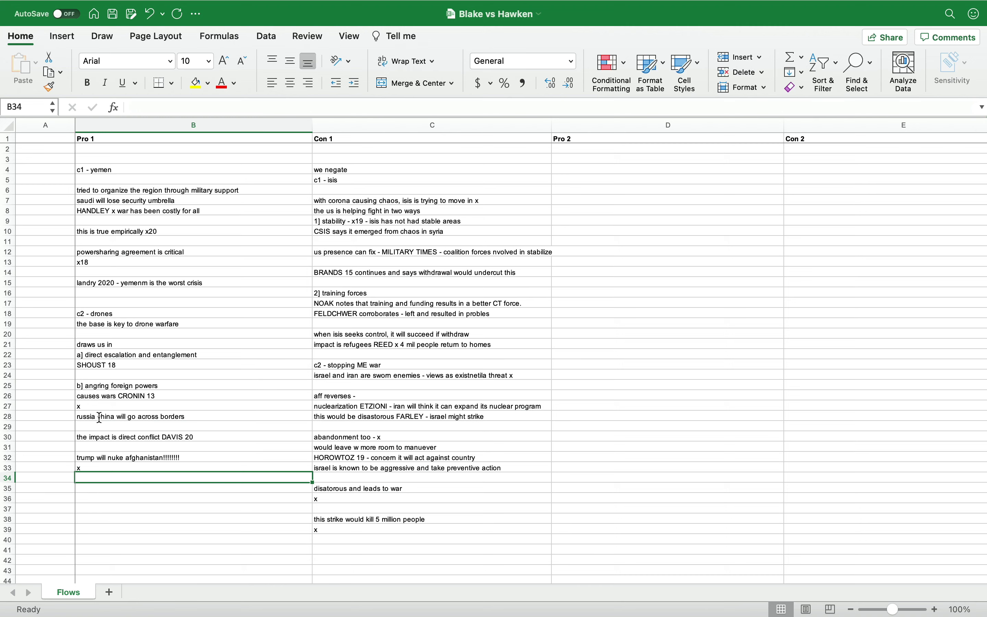
# Step: Leave a blank row and enter the third contention heading "c3 - us iran war" in B35
pyautogui.press('Return')
pyautogui.write('c3 - us iran wa')
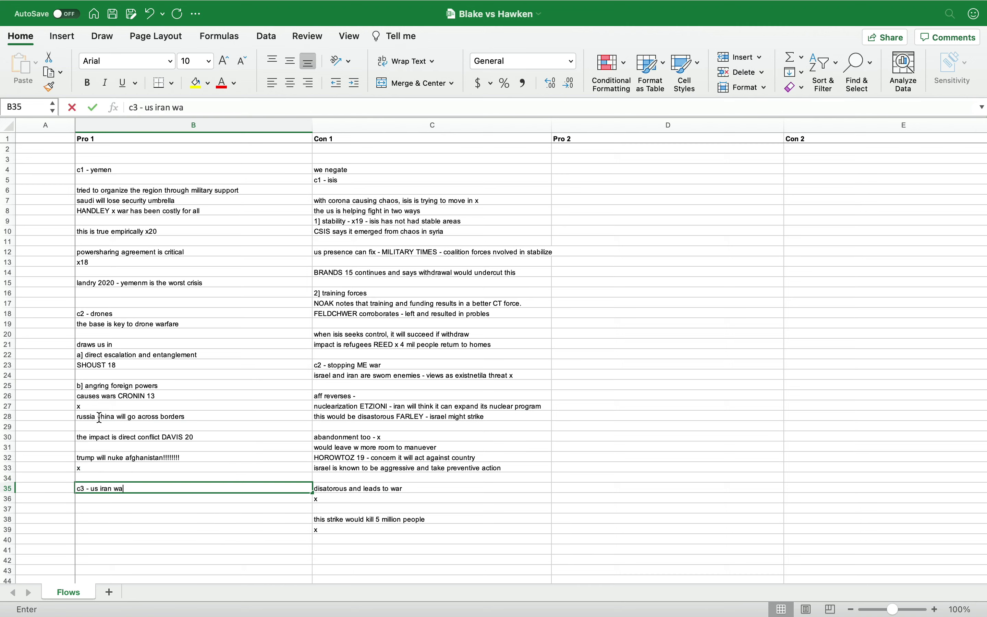
pyautogui.write('r')
pyautogui.press('Return')
# Step: Enter "aggressive foreign policy has put on a collision course x20" in B37
pyautogui.press('Return')
pyautogui.write('aggressive f')
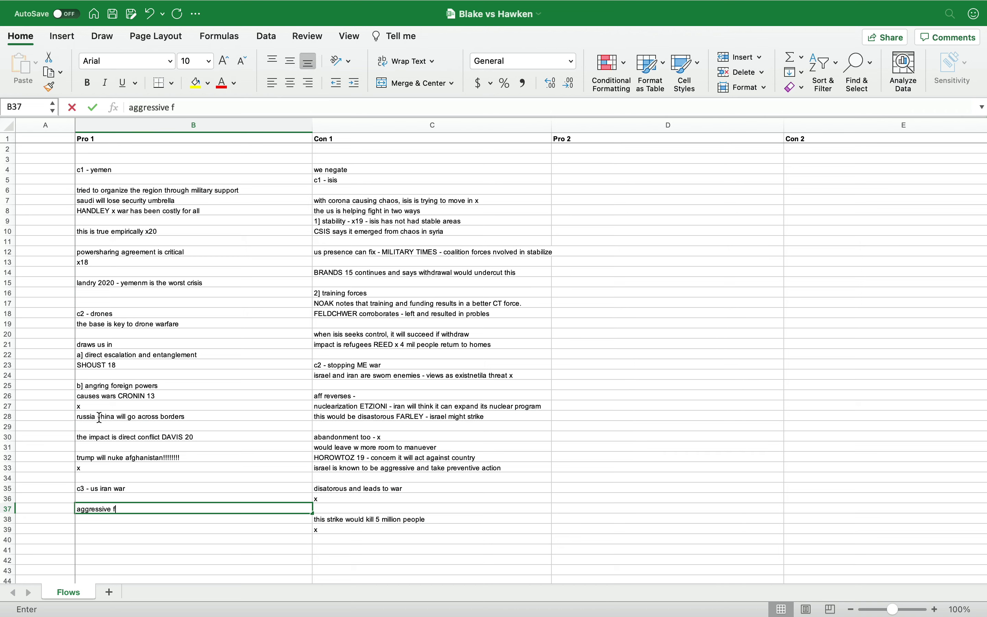
pyautogui.write('oreign policy has p')
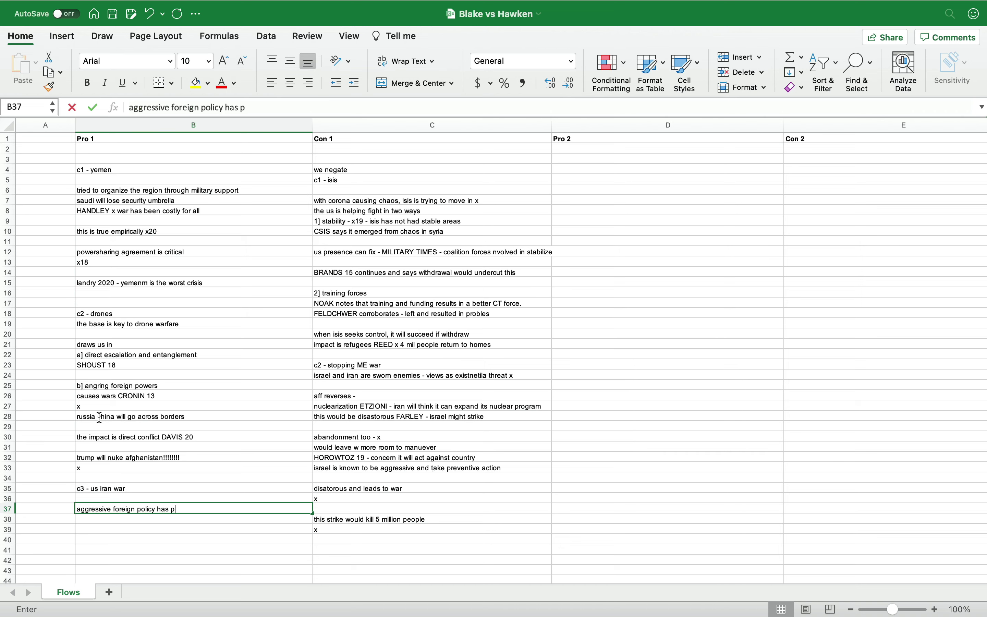
pyautogui.write('ut on a collision course x')
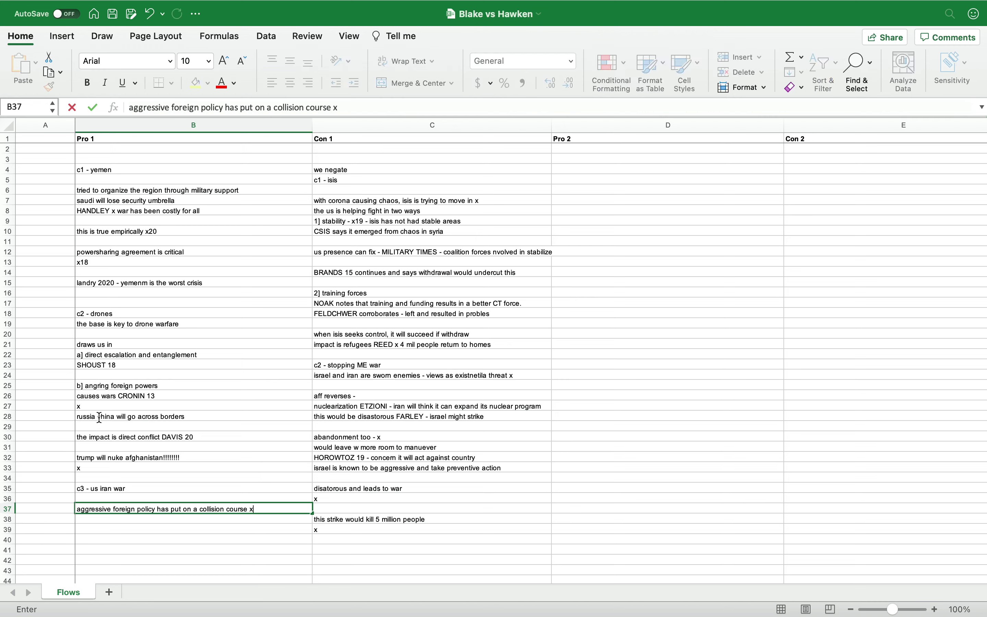
pyautogui.press('super+Return')
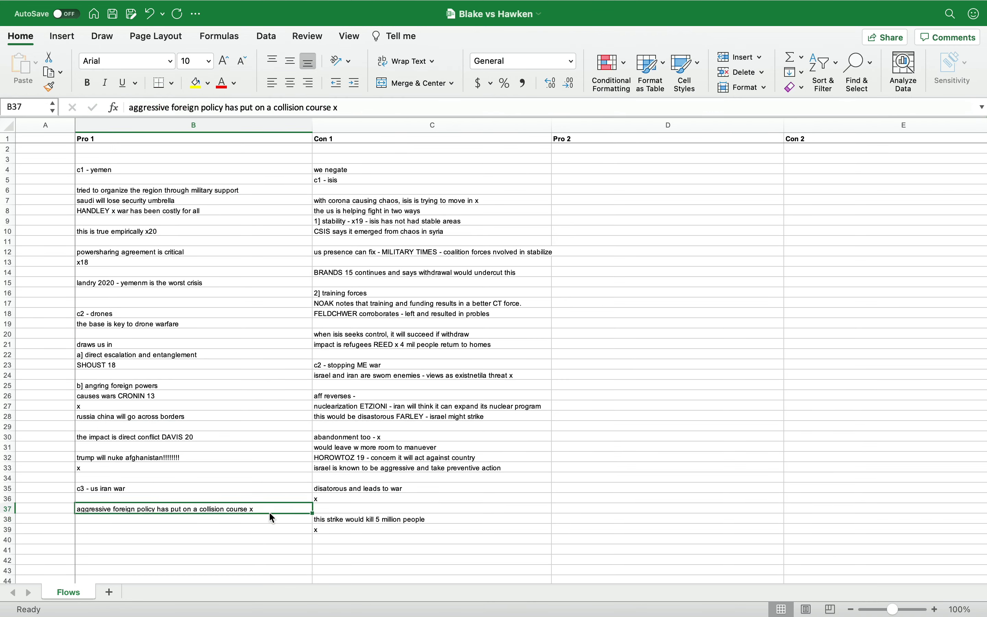
pyautogui.doubleClick(269, 511)
pyautogui.write('20')
pyautogui.press('Return')
# Step: Enter "trump wants major war" plus the cited author's surname in capitals in B39, and the placeholder "x" in B40
pyautogui.press('Return')
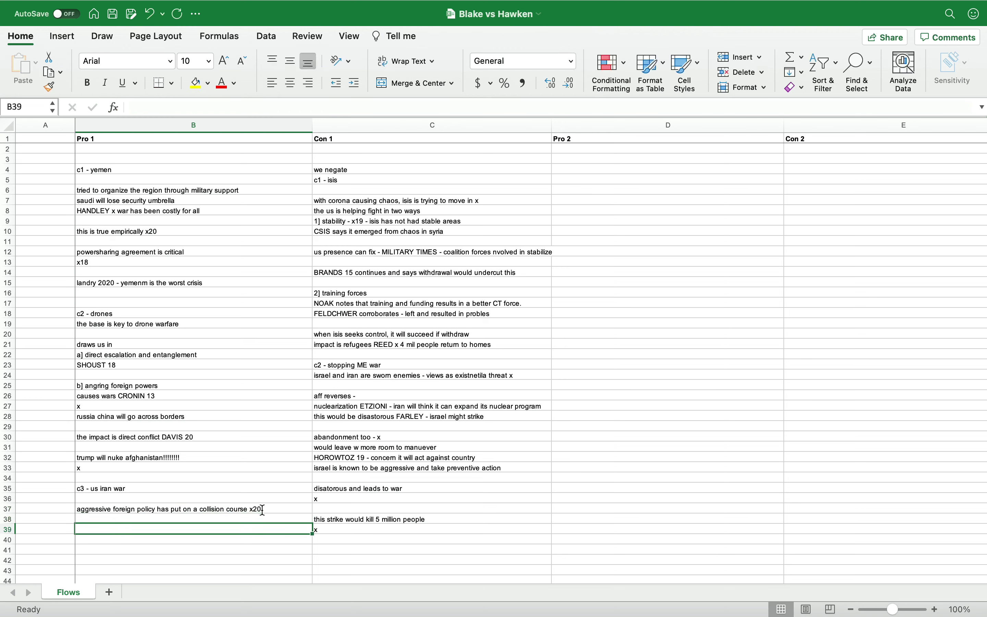
pyautogui.write('trump wants m')
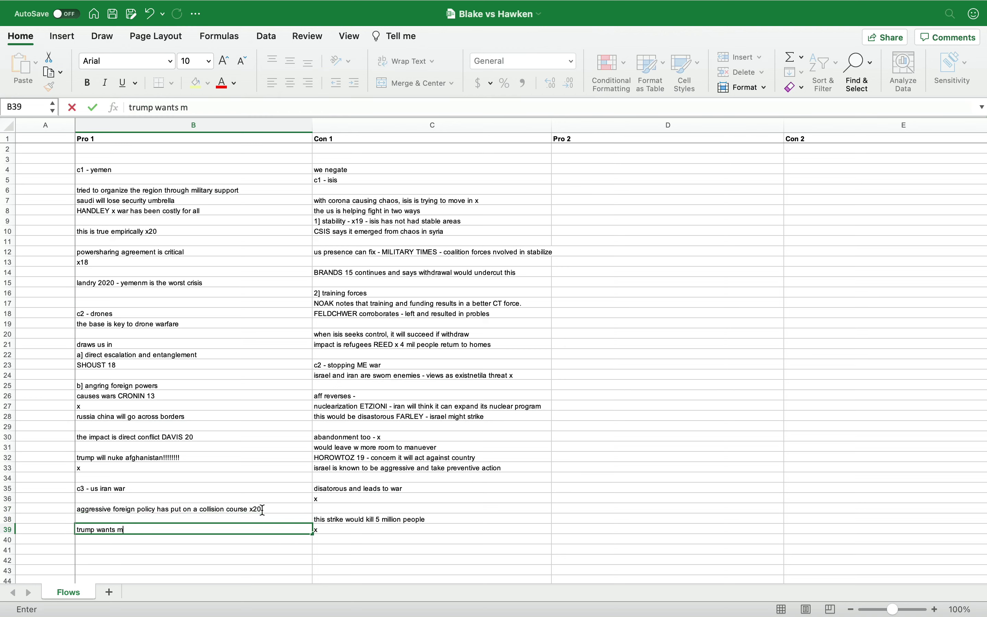
pyautogui.write('ajor war KAY')
pyautogui.press('Return')
pyautogui.write('x')
pyautogui.press('Return')
# Step: Enter "withdrawal solves -" in B42 and the subpoint "1] provoking iran -" in B43
pyautogui.press('Return')
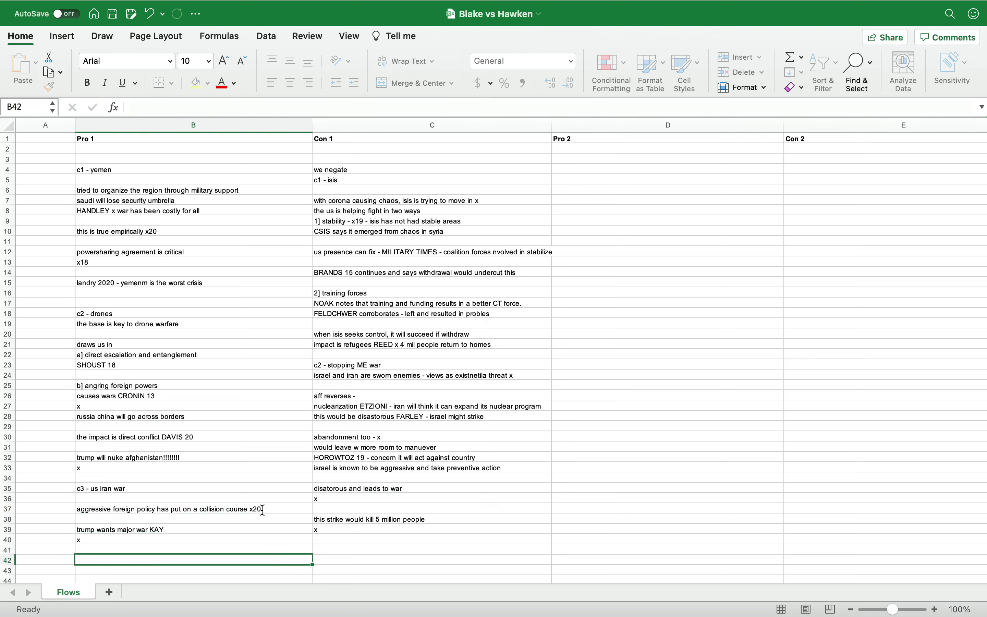
pyautogui.scroll(-3, 262, 510)
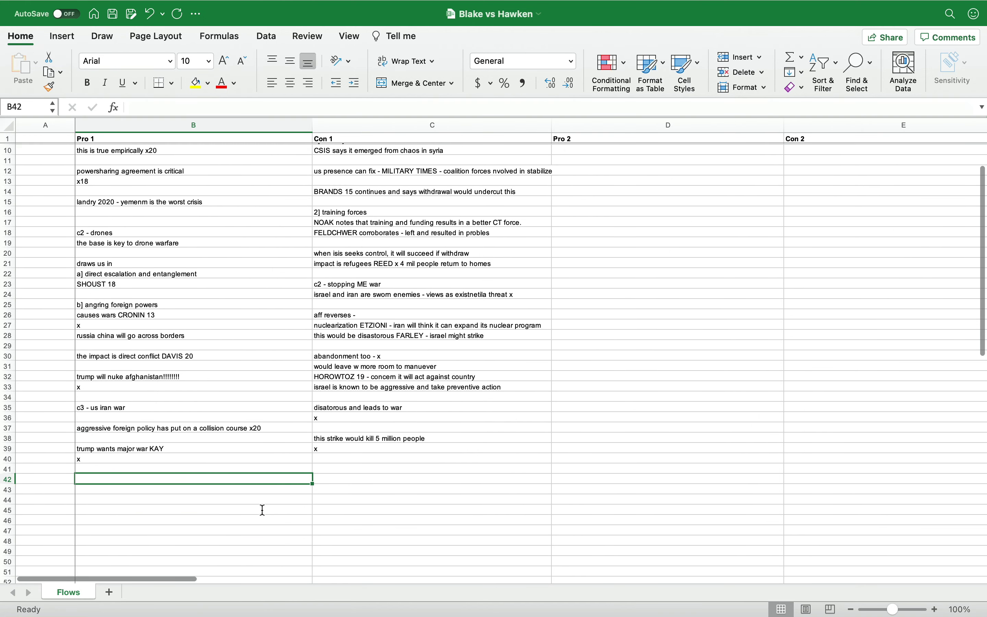
pyautogui.scroll(-5, 262, 510)
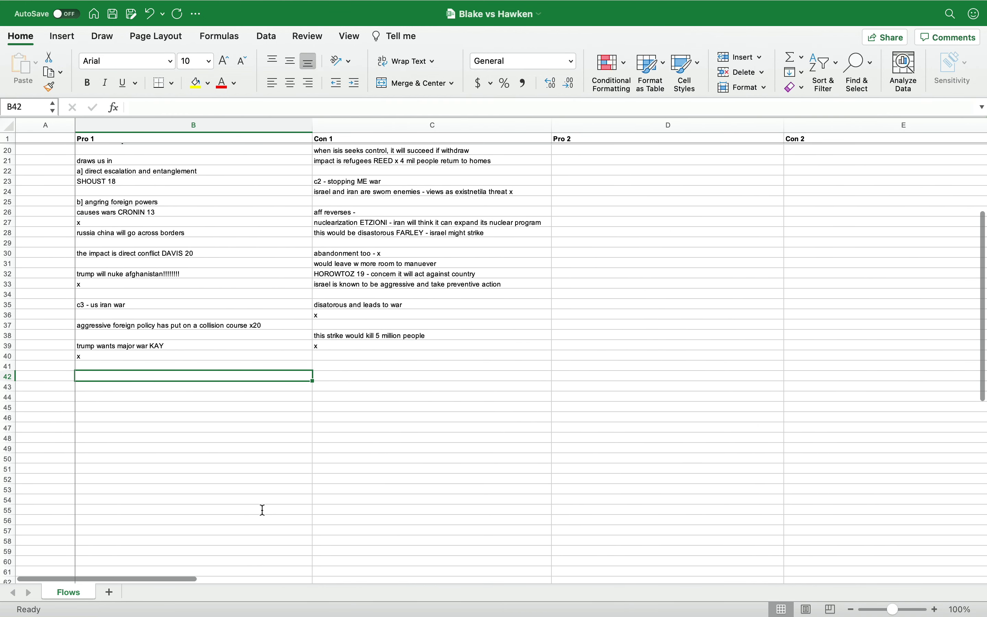
pyautogui.write('withdrawal s')
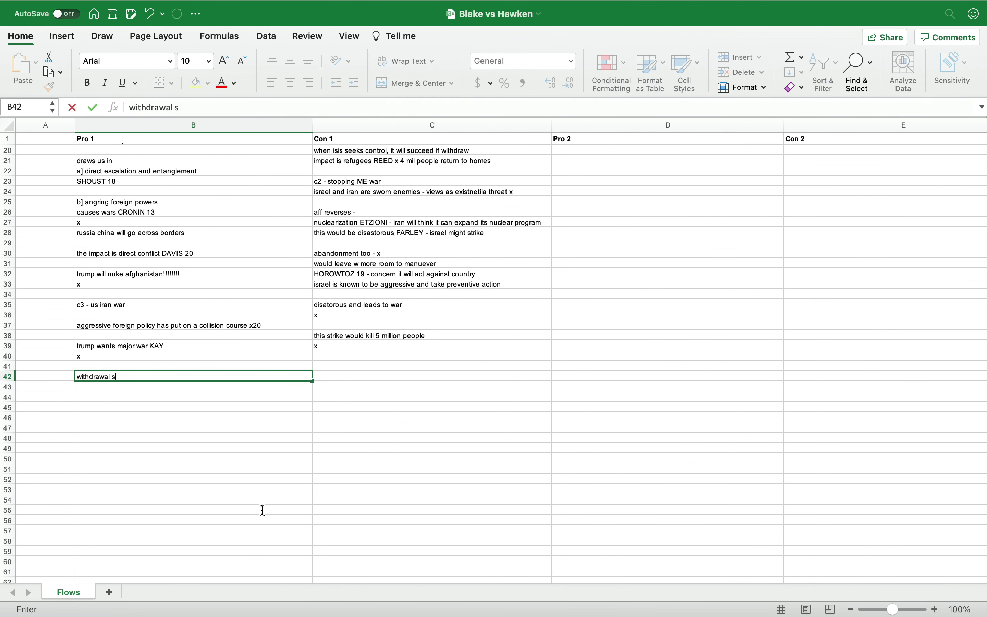
pyautogui.write('olves -')
pyautogui.press('Return')
pyautogui.write('1] provok')
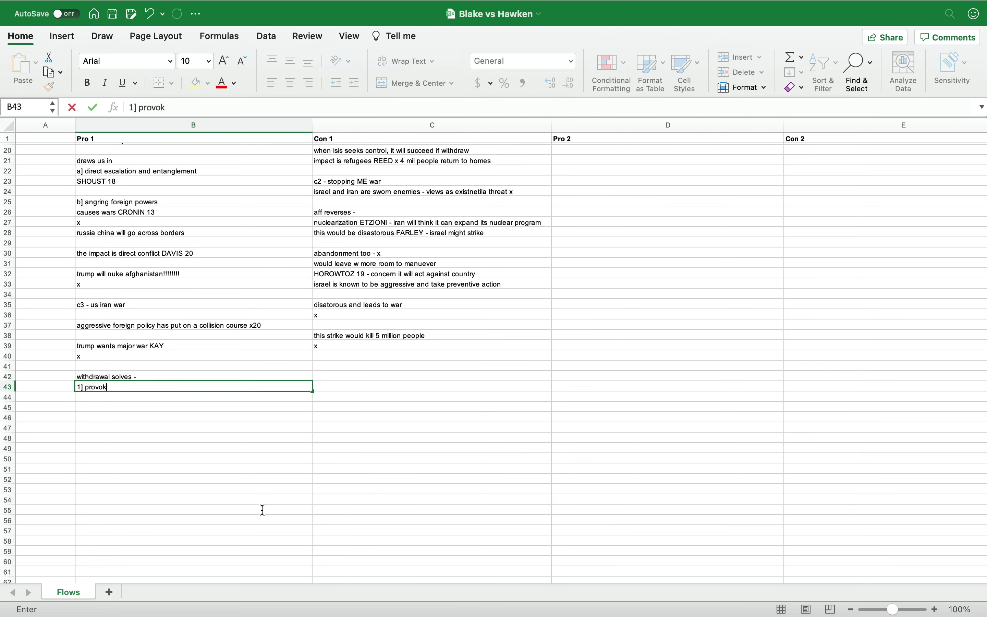
pyautogui.write('ing iran -')
pyautogui.press('Return')
# Step: In B44, enter the cited author's surname in capitals followed by "20", and leave the row beneath blank
pyautogui.write('A')
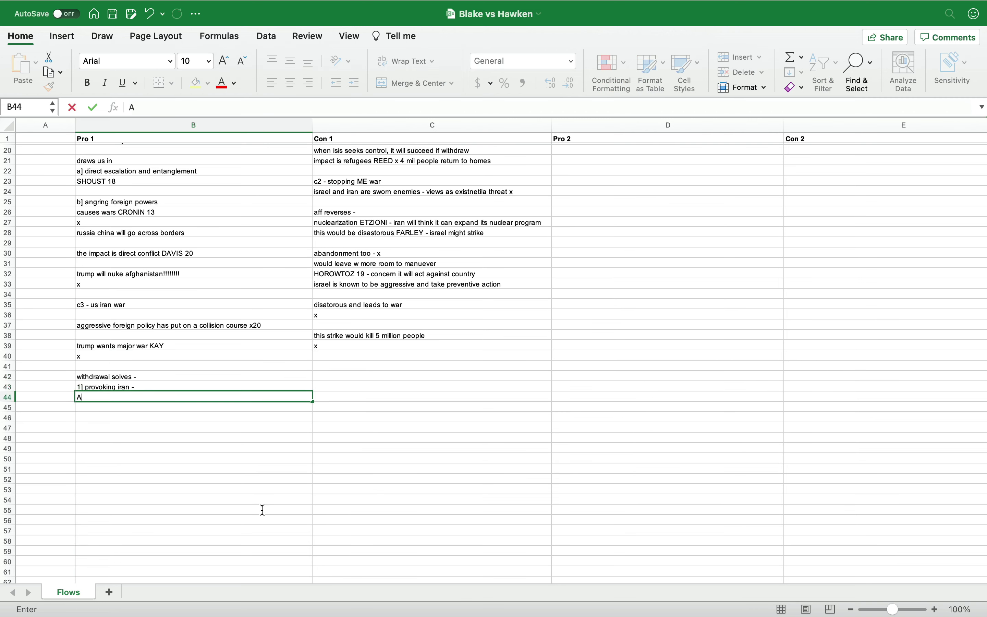
pyautogui.write('BADO 20')
pyautogui.press('Return')
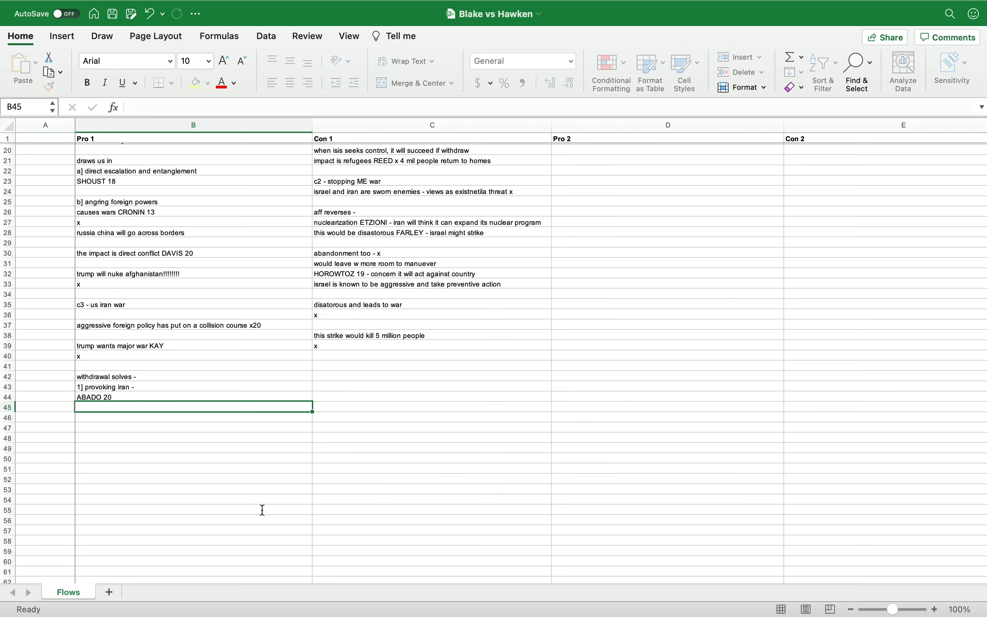
pyautogui.press('Return')
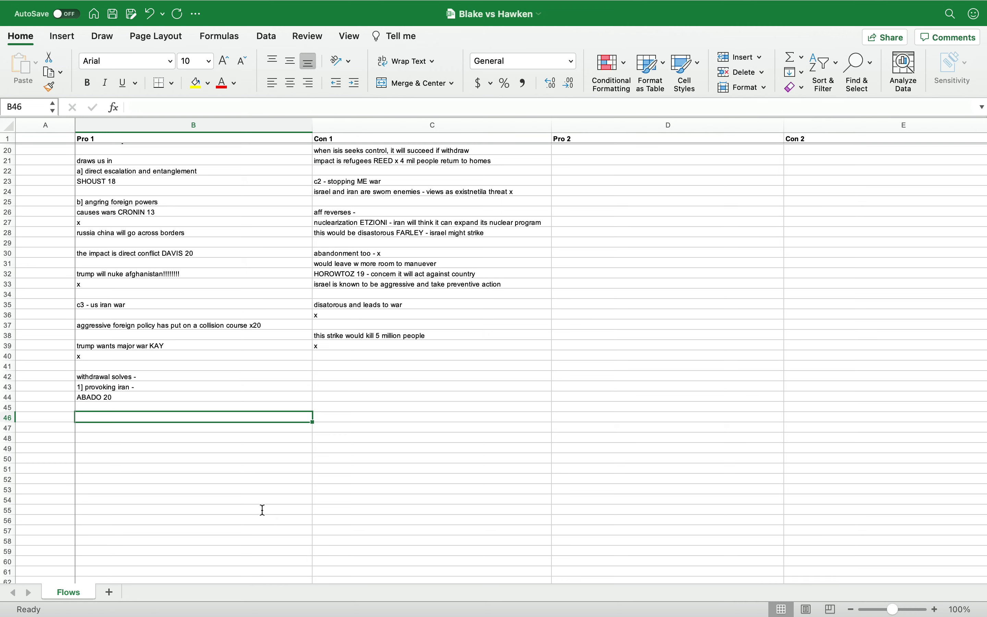
pyautogui.write('2]')
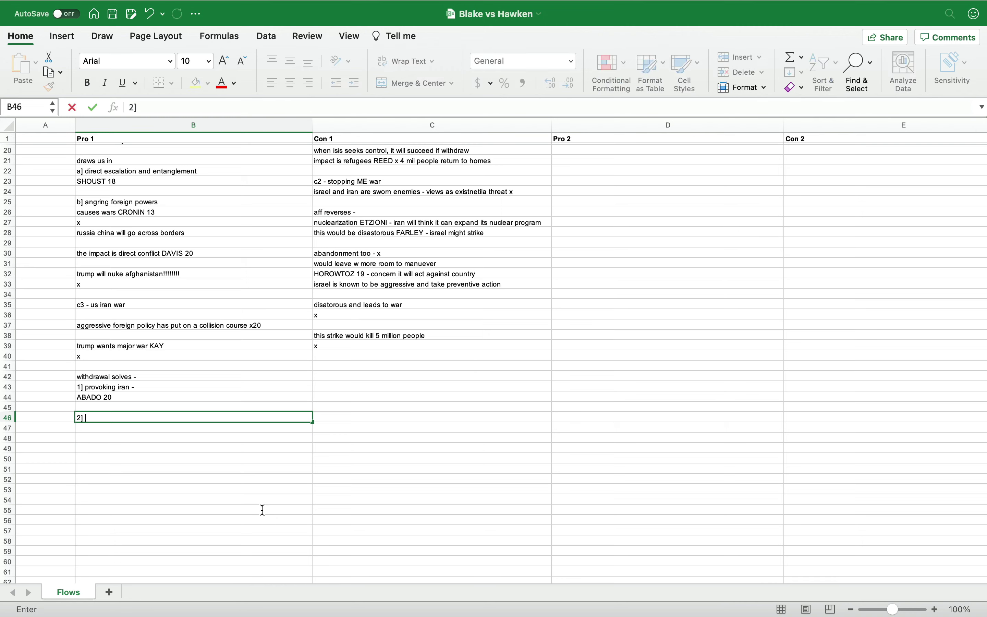
pyautogui.press('BackSpace')
pyautogui.press('BackSpace')
pyautogui.press('BackSpace')
pyautogui.write('a]')
pyautogui.press('BackSpace')
pyautogui.press('BackSpace')
pyautogui.press('BackSpace')
# Step: Enter "absent us threat, iran will stop" plus the cited author's surname in capitals and "13" in B46, and "x" in B47
pyautogui.write('absent us threat, ir')
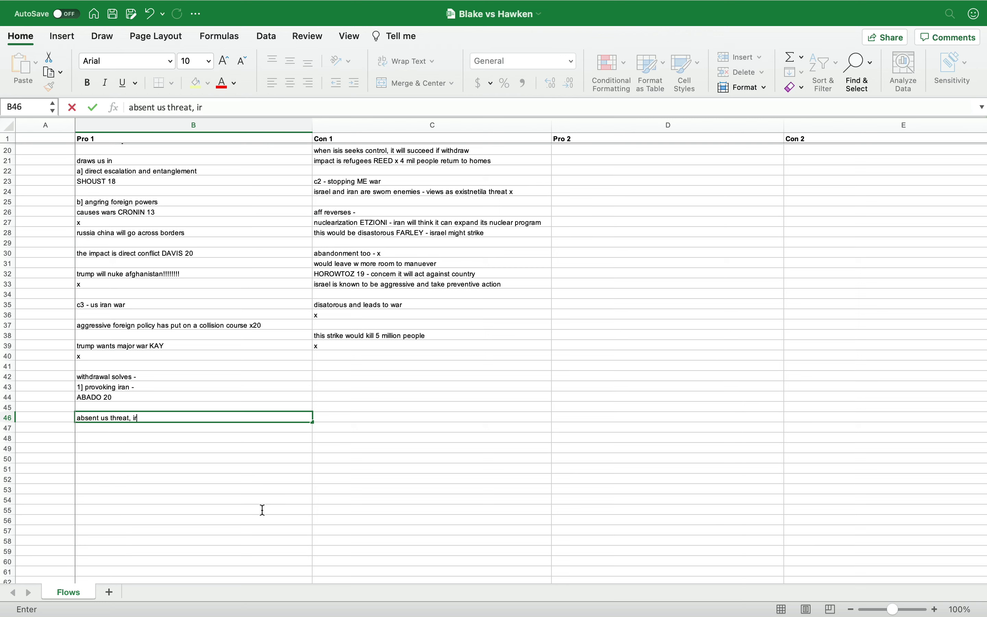
pyautogui.write('an will stop TRIV')
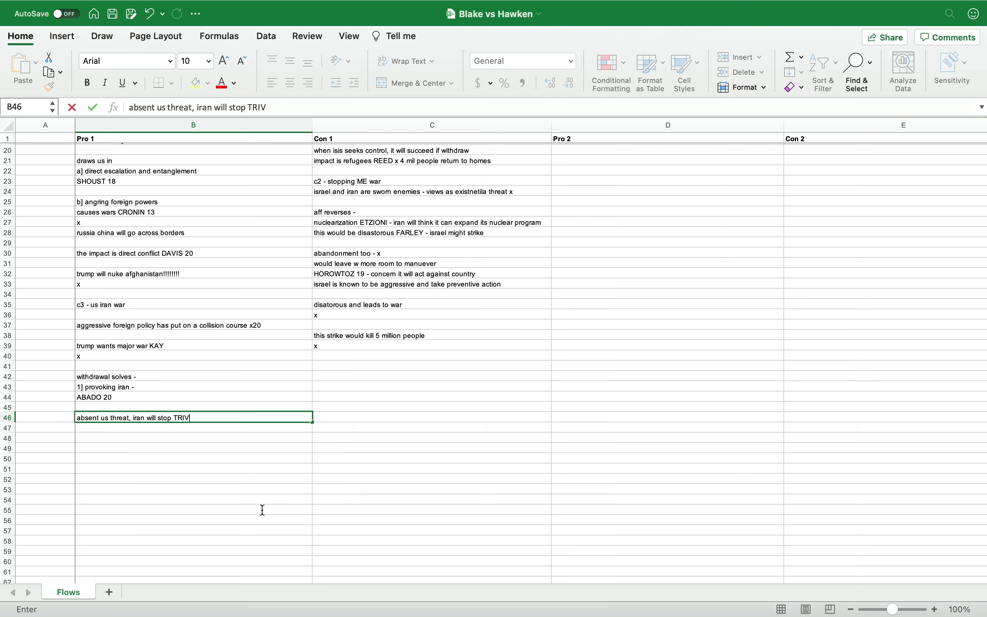
pyautogui.write('INGO 13')
pyautogui.press('Return')
pyautogui.write('x')
pyautogui.press('Return')
# Step: Enter the subpoint "2] shift to diplomacy -" in B50 and "informed by aggression" in B51
pyautogui.press('Return')
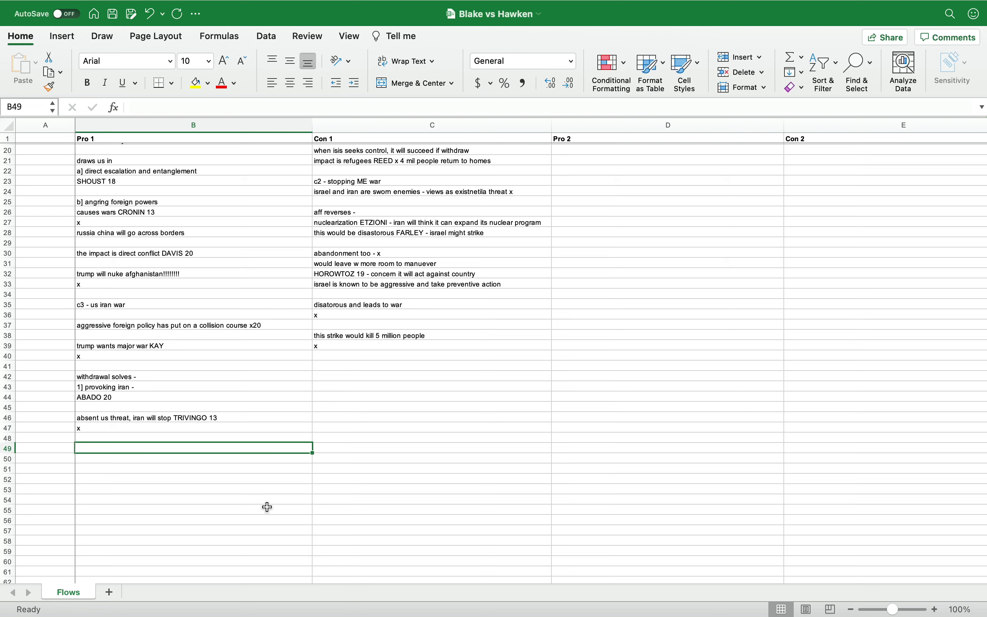
pyautogui.press('Return')
pyautogui.write('2] shif')
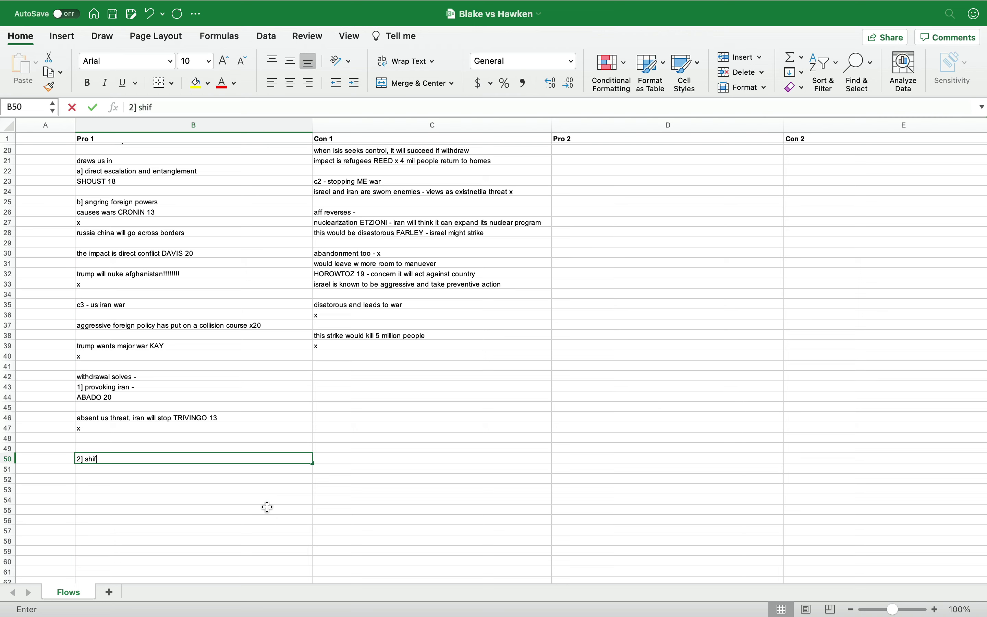
pyautogui.write('t to diplomacy -')
pyautogui.press('Return')
pyautogui.write('informe')
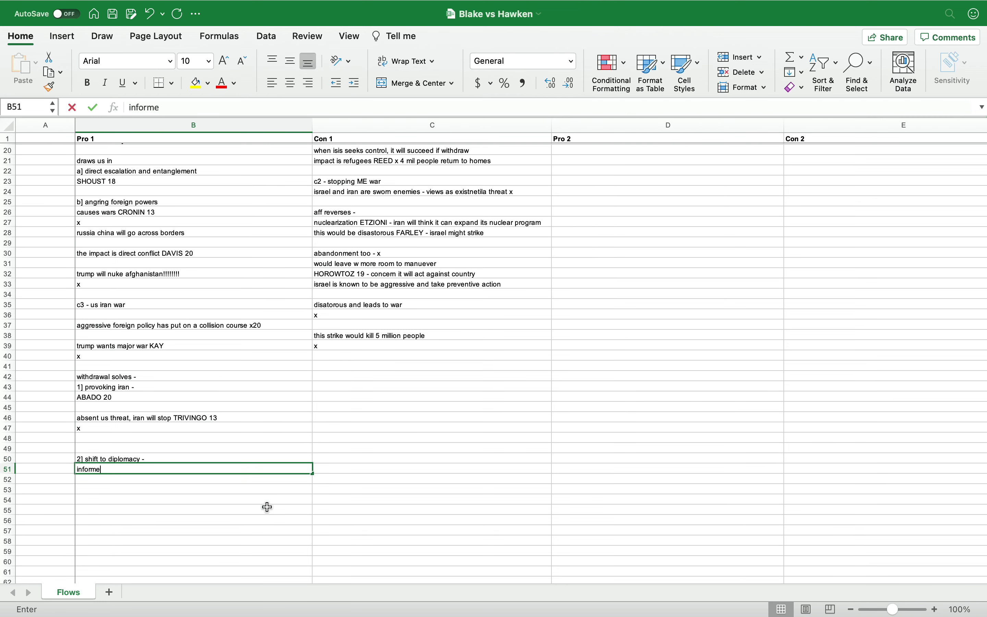
pyautogui.write('d by aggression')
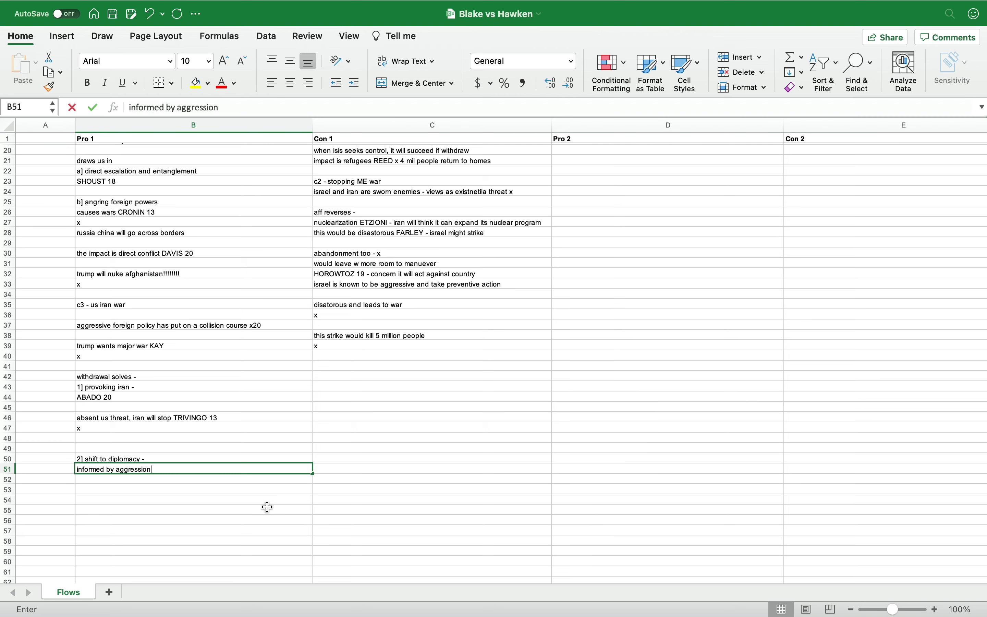
# Step: Enter the cited author's surname in capitals followed by "11" in B52 and the placeholder "x" in B53
pyautogui.press('Return')
pyautogui.write('JONES 11')
pyautogui.press('Return')
pyautogui.write('x')
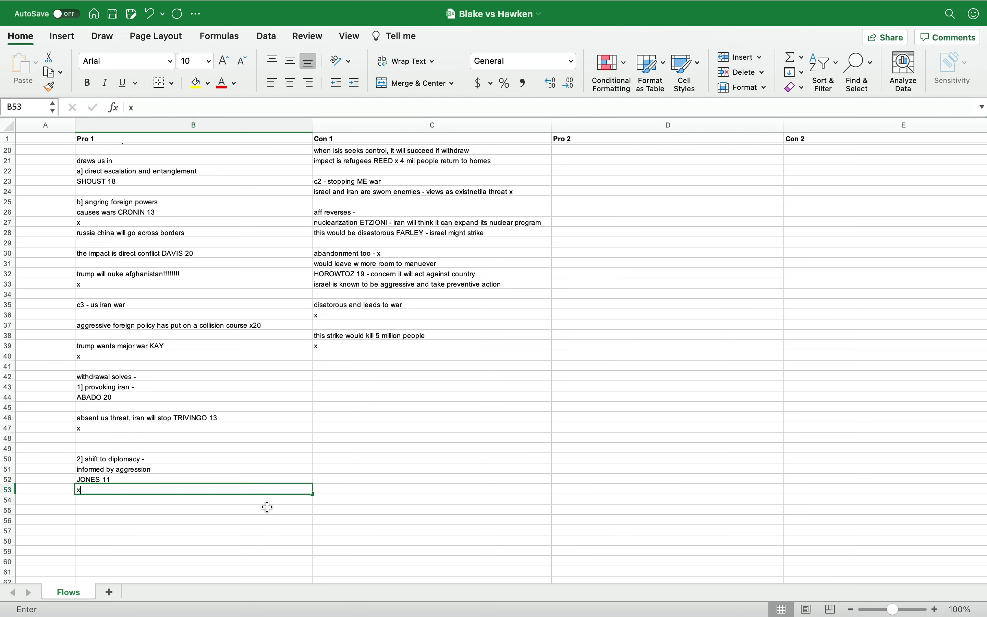
pyautogui.press('Return')
# Step: Enter "breaks the cycle" in B55 and the evidence placeholder "x19" in B56
pyautogui.press('Return')
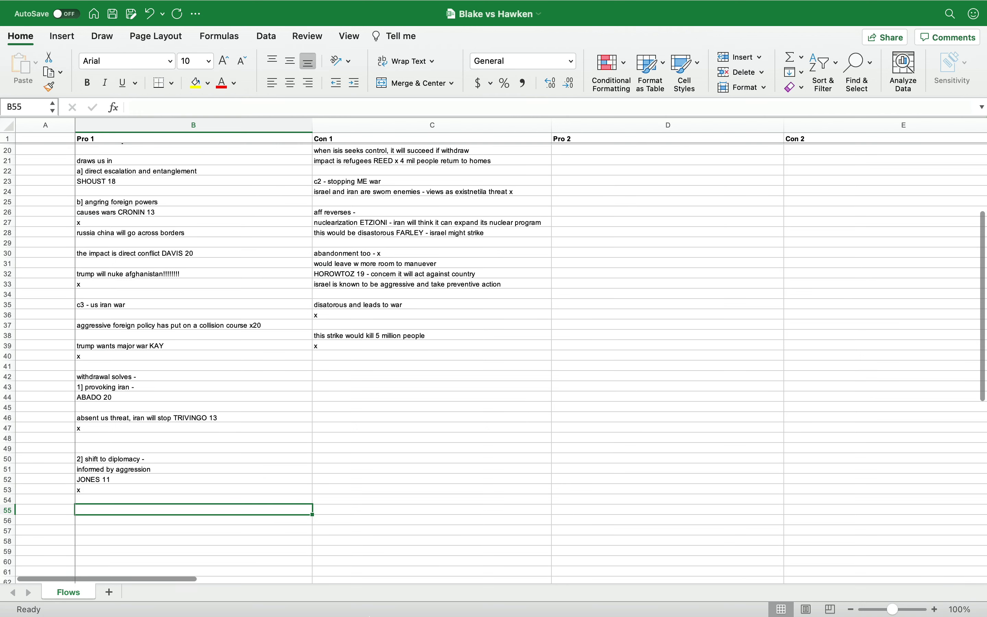
pyautogui.write('bnb')
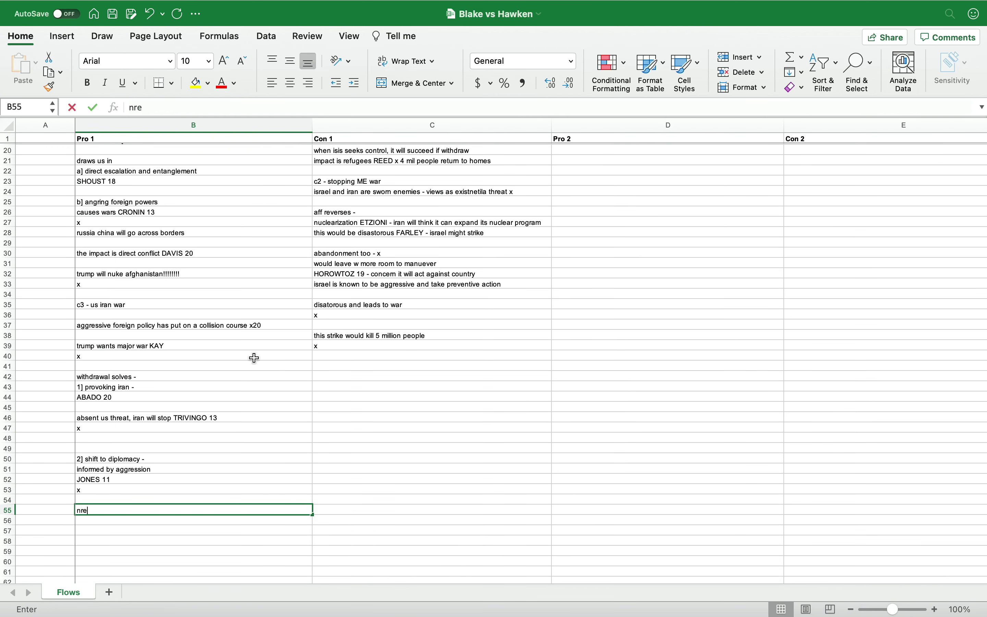
pyautogui.press('Escape')
pyautogui.write('breaks the cycle')
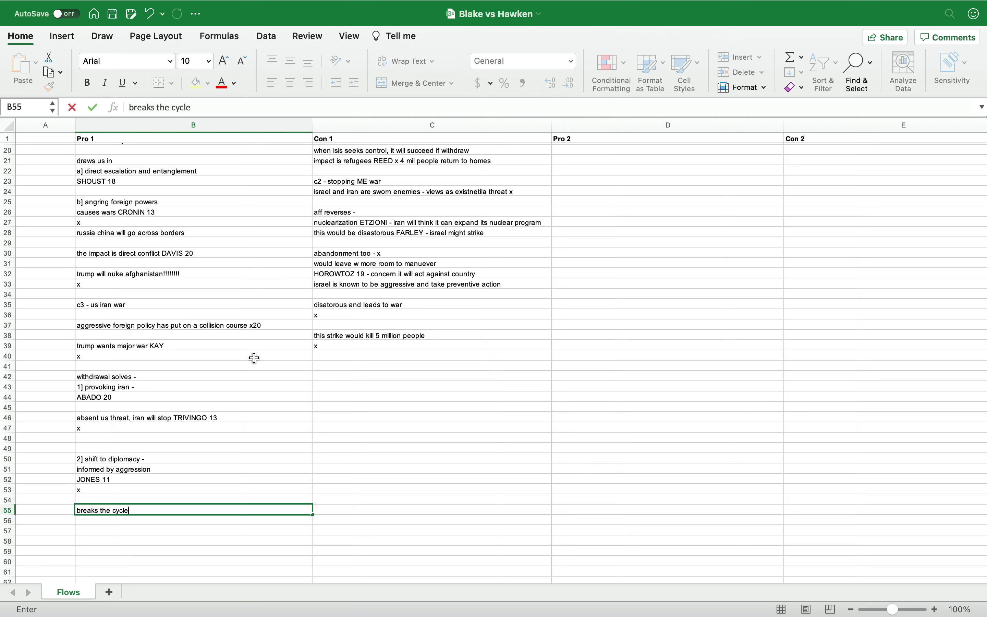
pyautogui.press('Return')
pyautogui.write('x19')
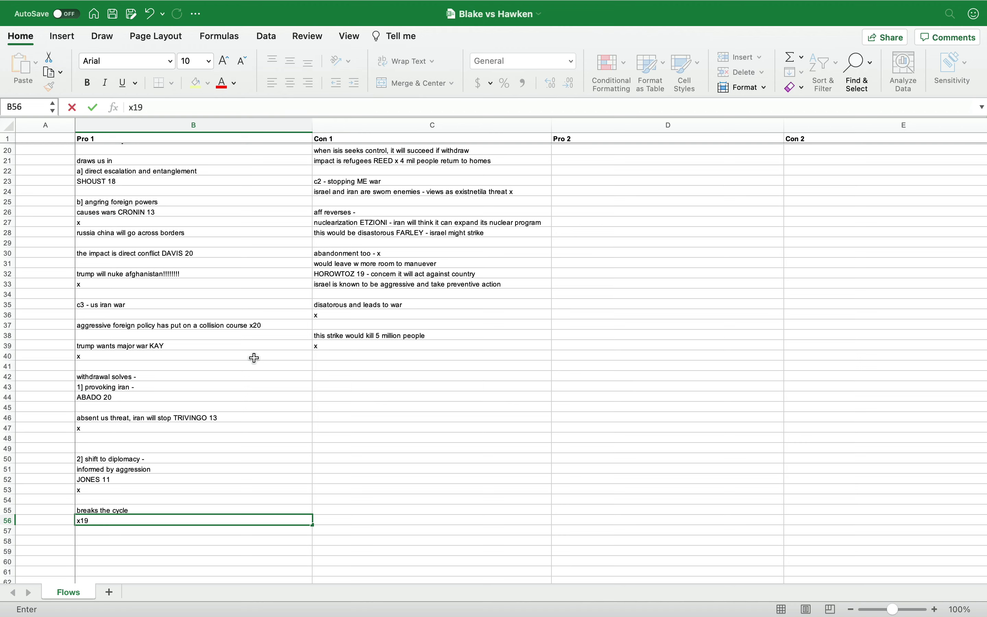
pyautogui.press('Return')
# Step: Enter the impact "us iran war would be bad" in B58 and "x18" in B59
pyautogui.press('Return')
pyautogui.write('u')
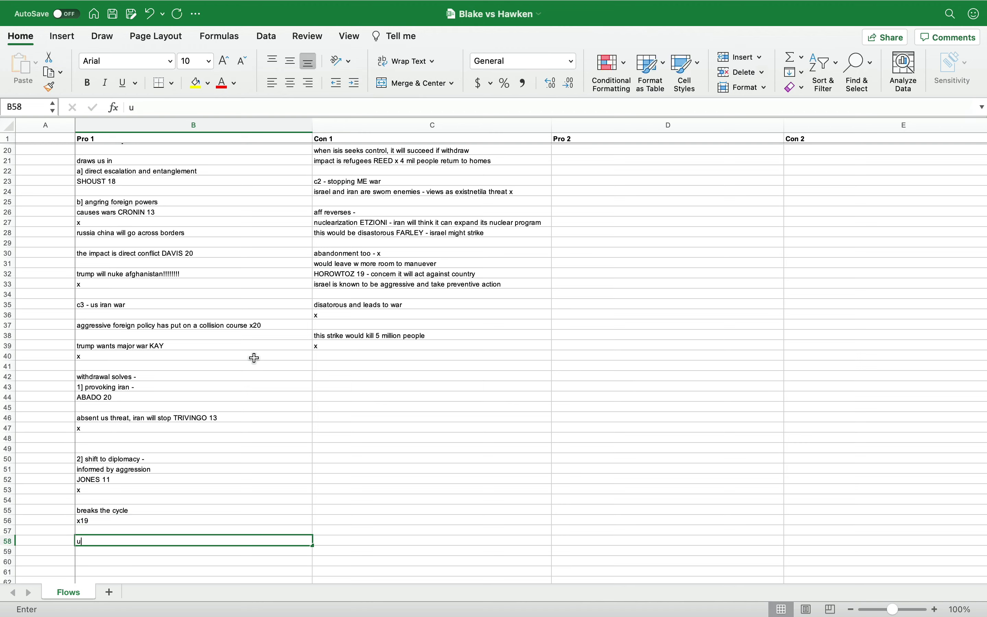
pyautogui.write('s iran war would be bad')
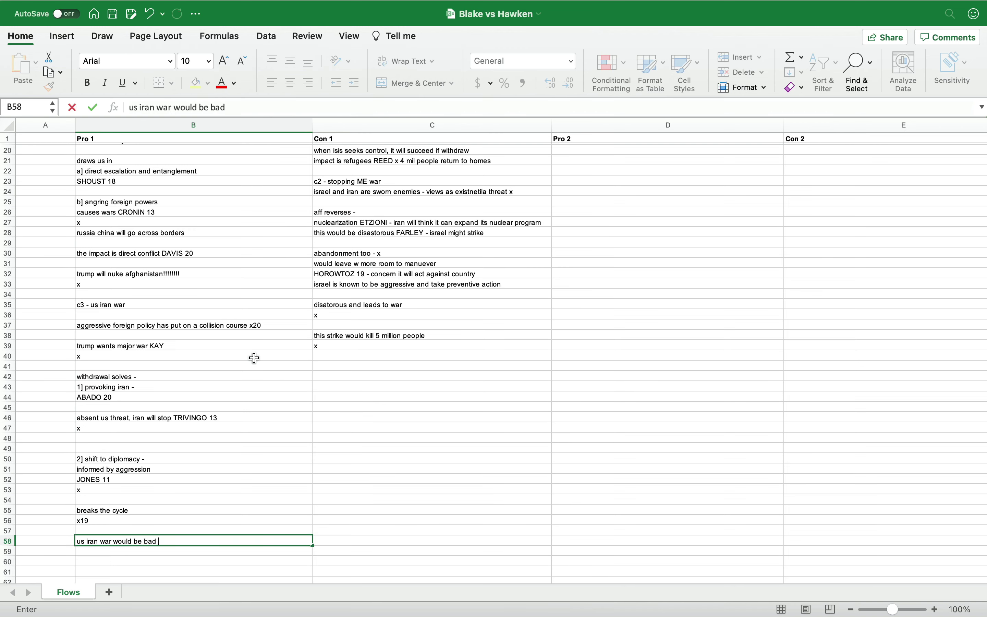
pyautogui.press('Return')
pyautogui.write('x18')
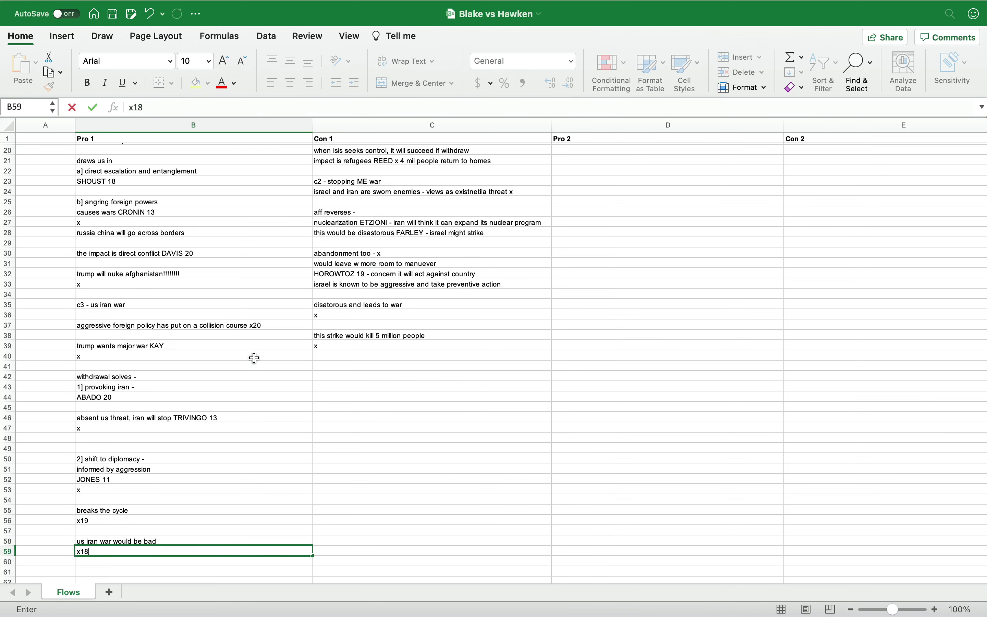
pyautogui.press('Return')
pyautogui.press('Return')
pyautogui.press('Return')
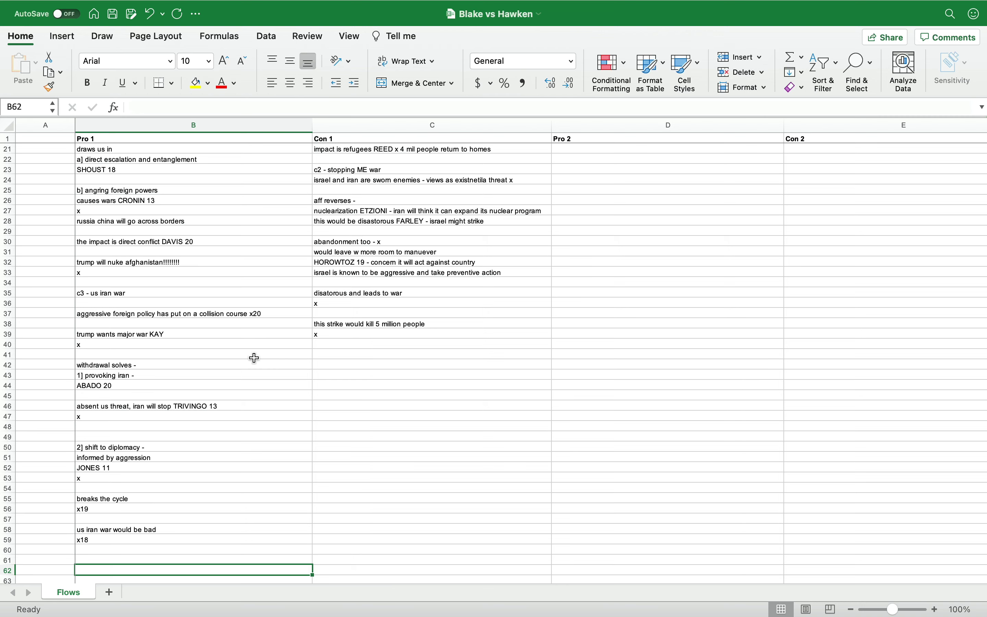
pyautogui.scroll(1, 313, 349)
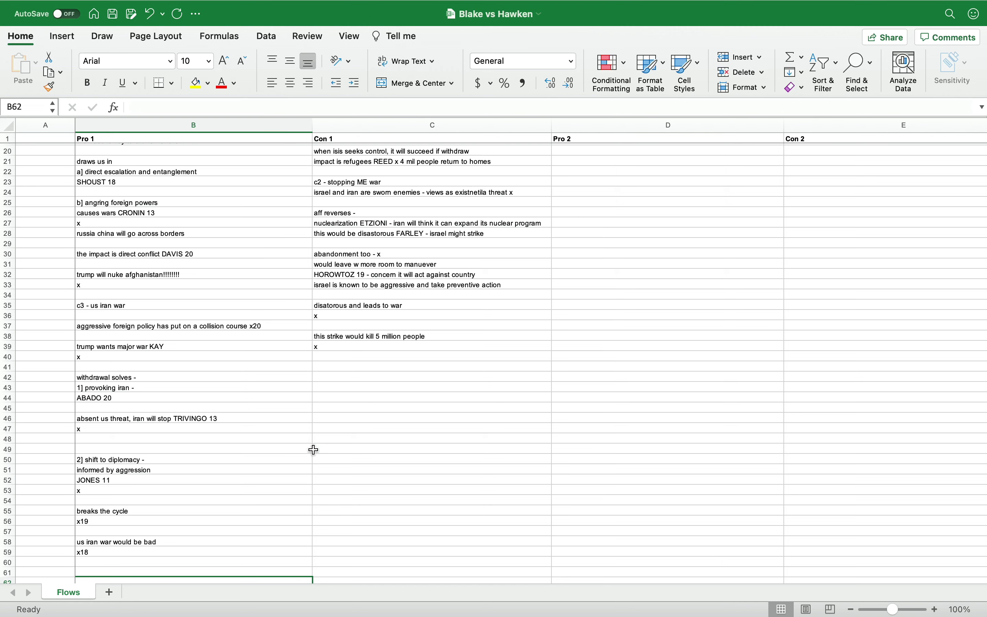
pyautogui.press('XF86AudioRaiseVolume')
pyautogui.press('XF86AudioRaiseVolume')
pyautogui.press('XF86AudioRaiseVolume')
pyautogui.press('XF86AudioRaiseVolume')
pyautogui.press('XF86AudioRaiseVolume')
pyautogui.click(322, 357)
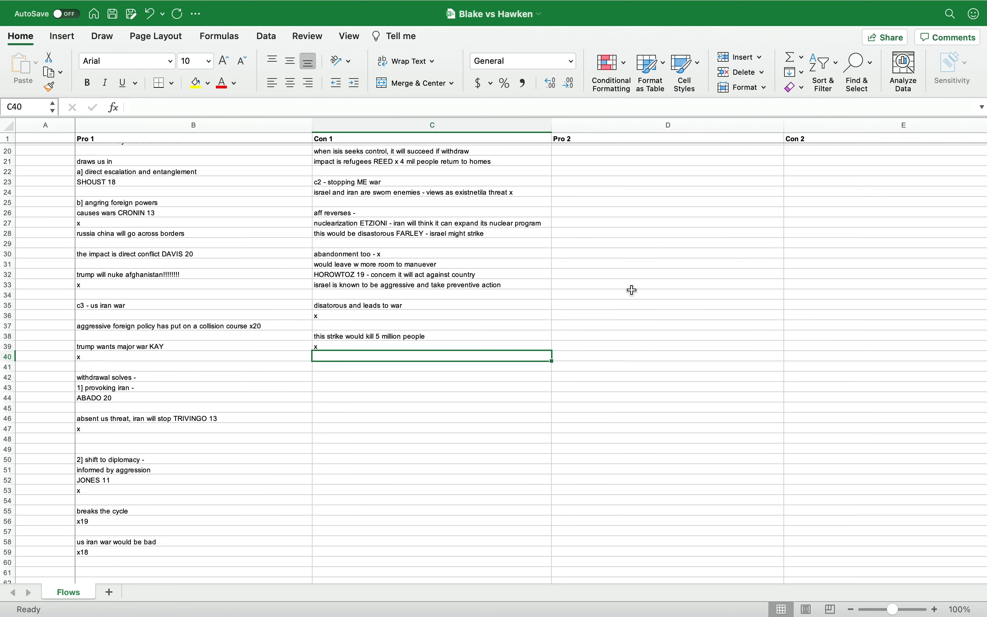
# Step: In the Con 2 column, enter "their yemen contention" in E8 and "1] saudi arabia wants to withdraw - x" in E9
pyautogui.scroll(5, 632, 290)
pyautogui.hscroll(2, 632, 290)
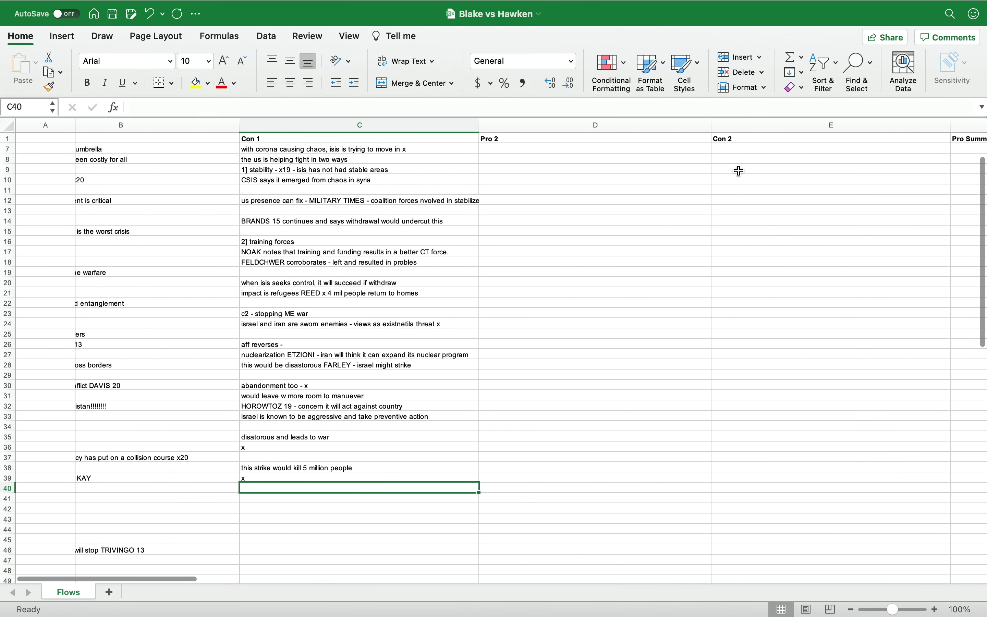
pyautogui.click(740, 159)
pyautogui.write('their ')
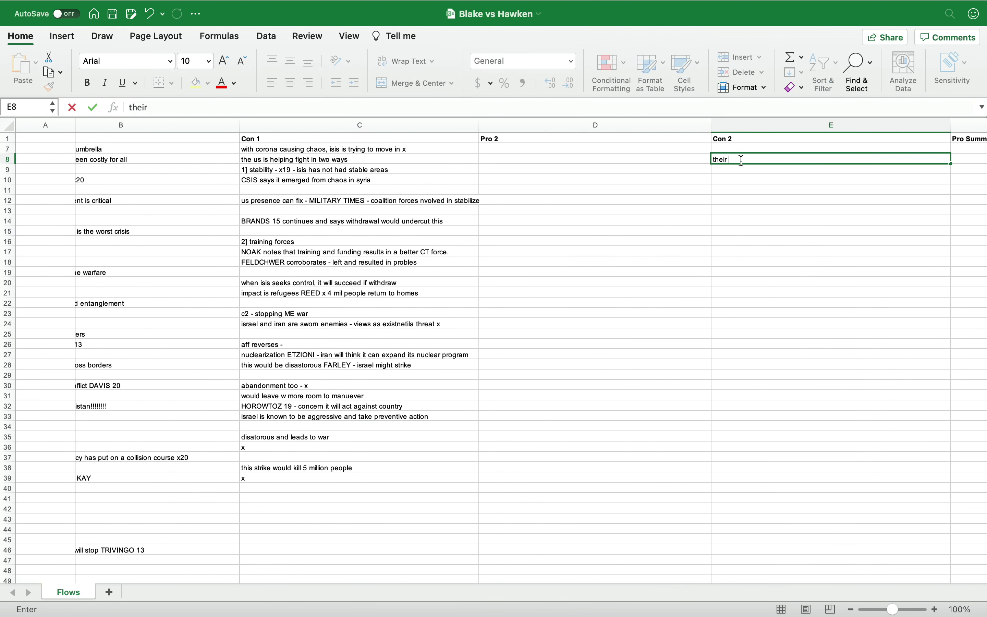
pyautogui.write('yemen contention')
pyautogui.press('Return')
pyautogui.write('1')
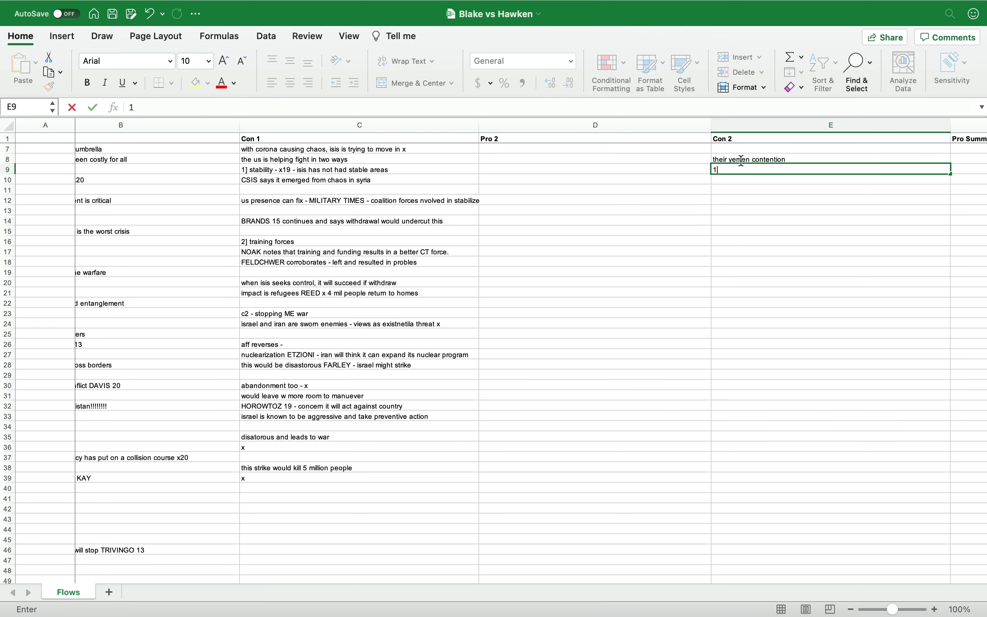
pyautogui.write('] saudi arabia wants to withdr')
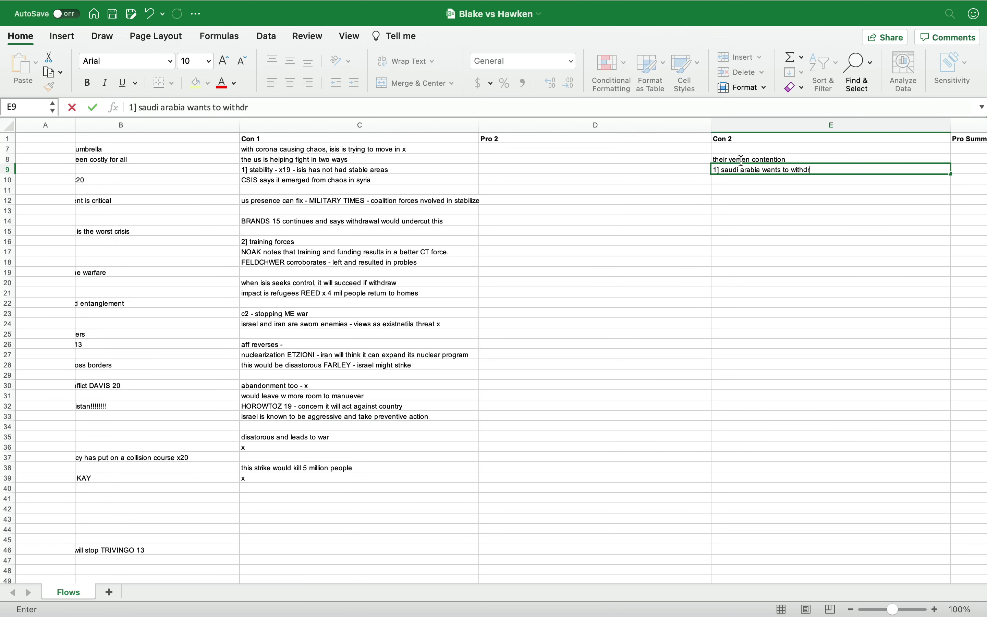
pyautogui.write('aw - x')
pyautogui.press('Return')
# Step: Enter "saudi arabia is losing the war" in E10 under the first Con 2 response
pyautogui.write('saudi arabia is lo')
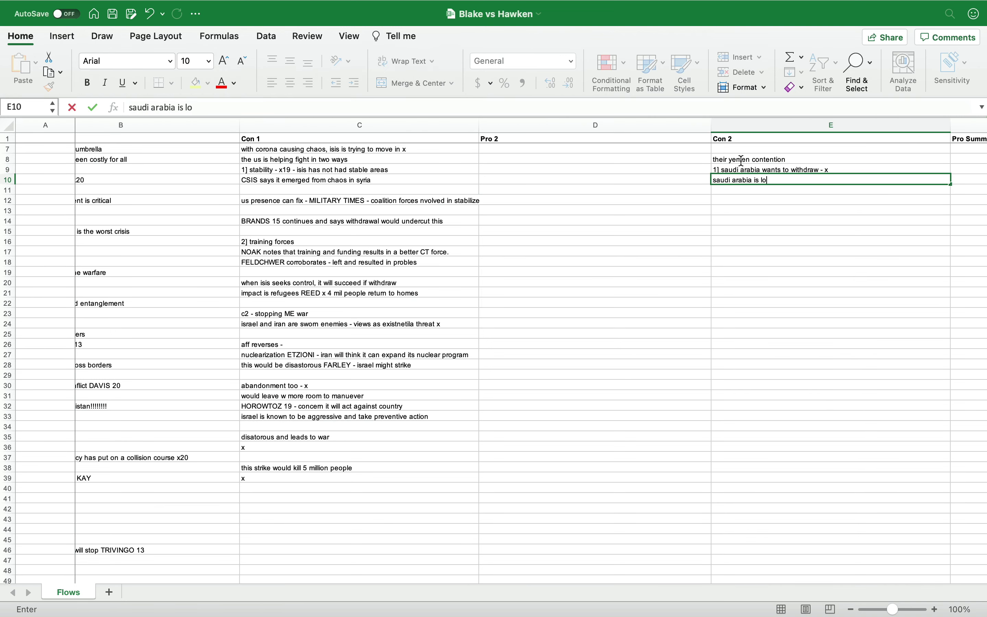
pyautogui.write('sing the')
pyautogui.hscroll(3, 741, 160)
pyautogui.scroll(1, 741, 161)
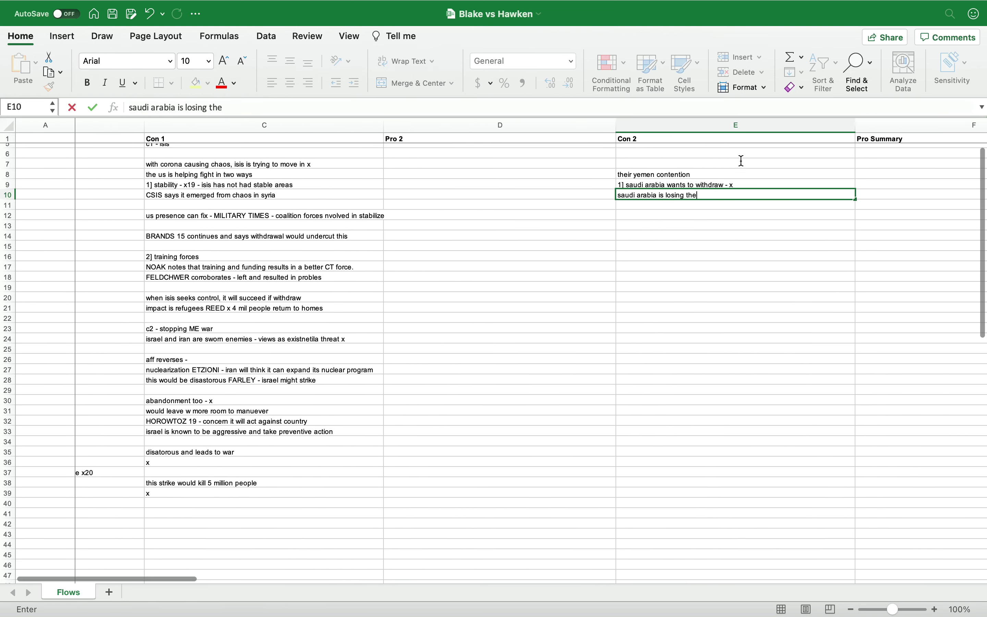
pyautogui.scroll(2, 741, 160)
pyautogui.hscroll(3, 742, 160)
pyautogui.hscroll(-1, 742, 161)
pyautogui.write('war')
pyautogui.press('Return')
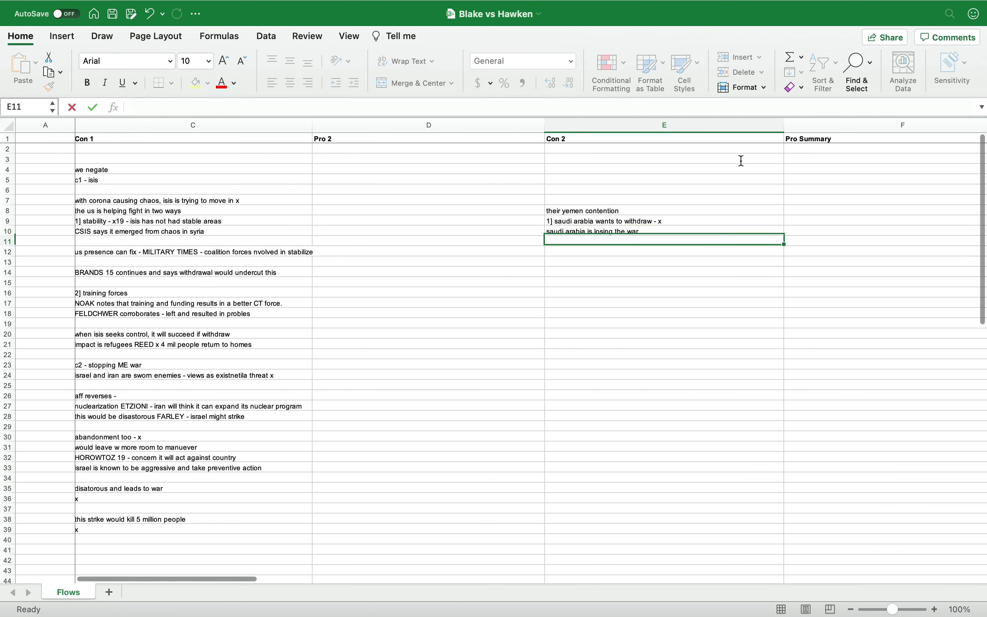
# Step: Enter the response "2] they never explain why us support doesn't continue triggering aggression" in E12
pyautogui.press('Return')
pyautogui.write('2] they nev')
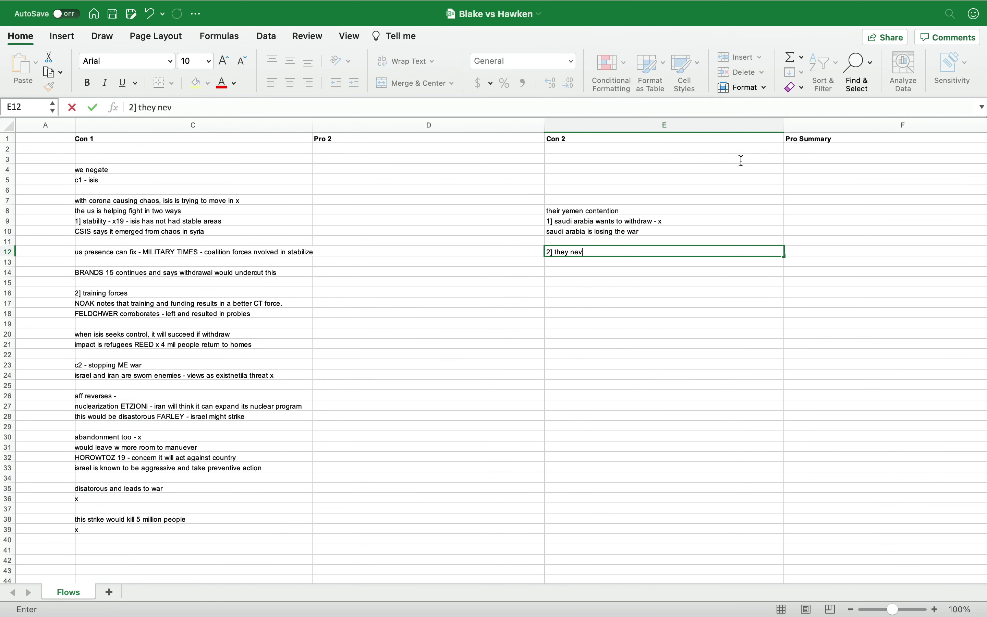
pyautogui.write('er explain why us support doe')
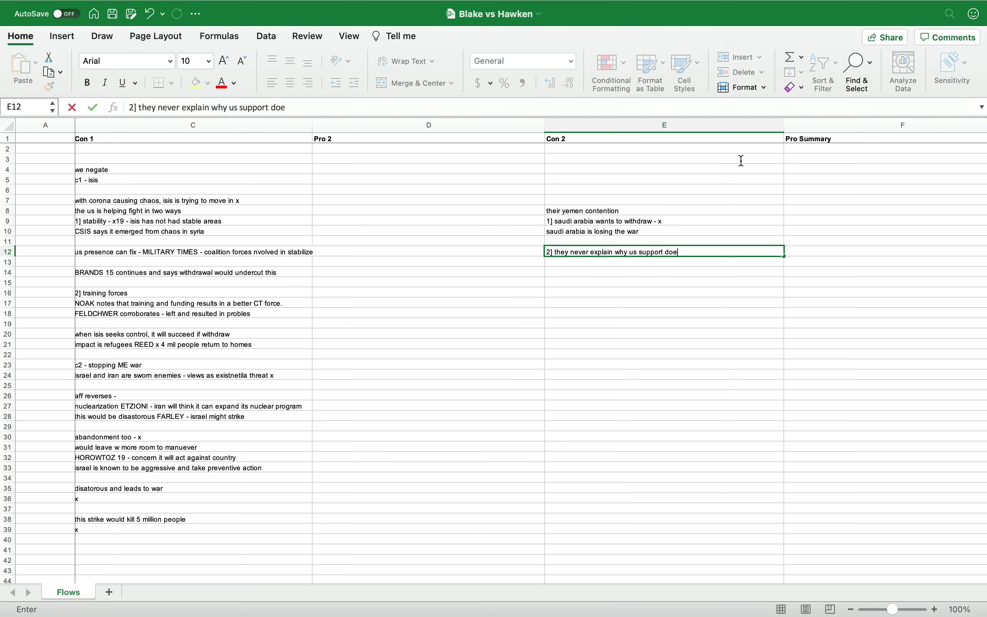
pyautogui.write("sn't continue triggering aggression")
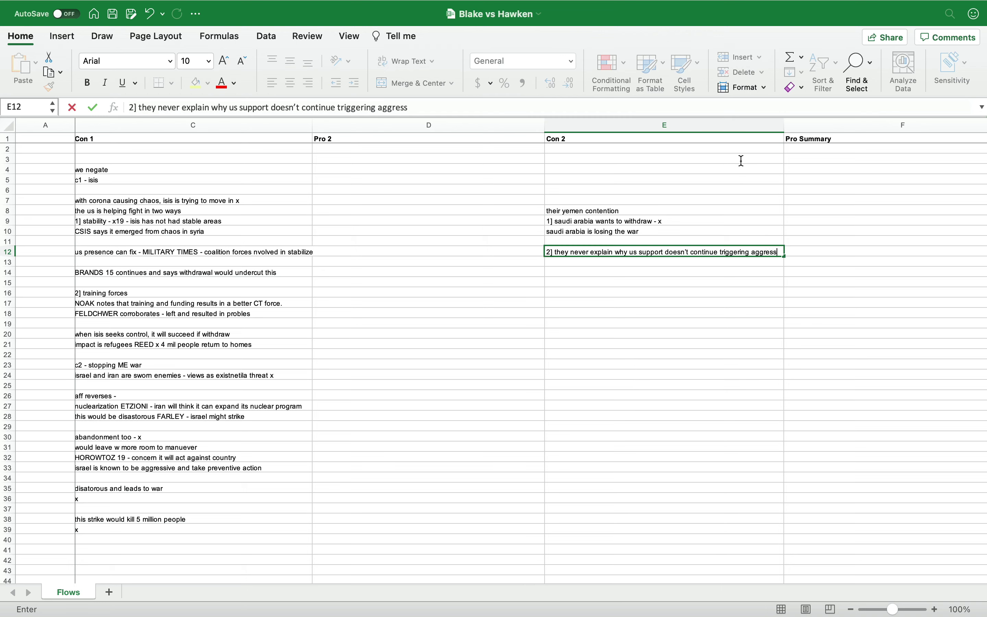
pyautogui.press('Return')
# Step: Enter the response "3] the guardian finds that the UK can fill a similar role - means war continues" in E14
pyautogui.press('Return')
pyautogui.write('3] the gu')
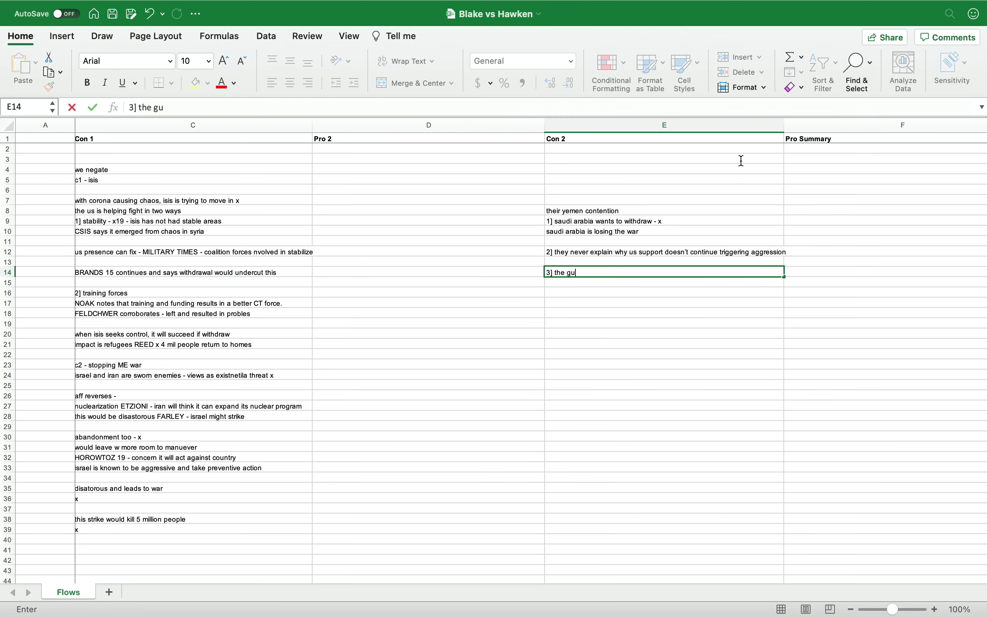
pyautogui.write('ardian finds tha')
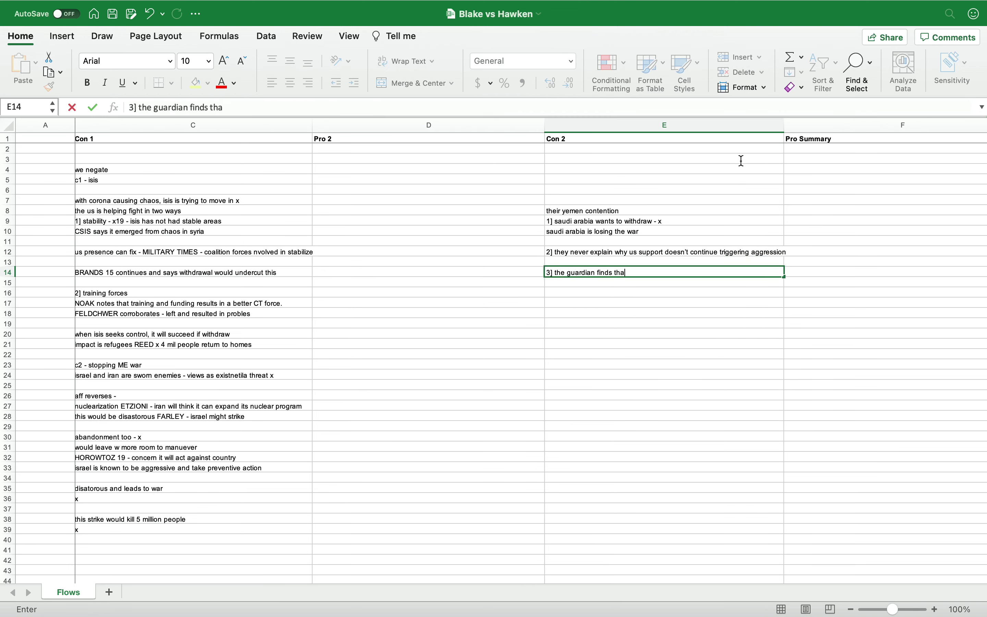
pyautogui.write('t the UK can fill asi')
pyautogui.press('BackSpace')
pyautogui.write('similar role')
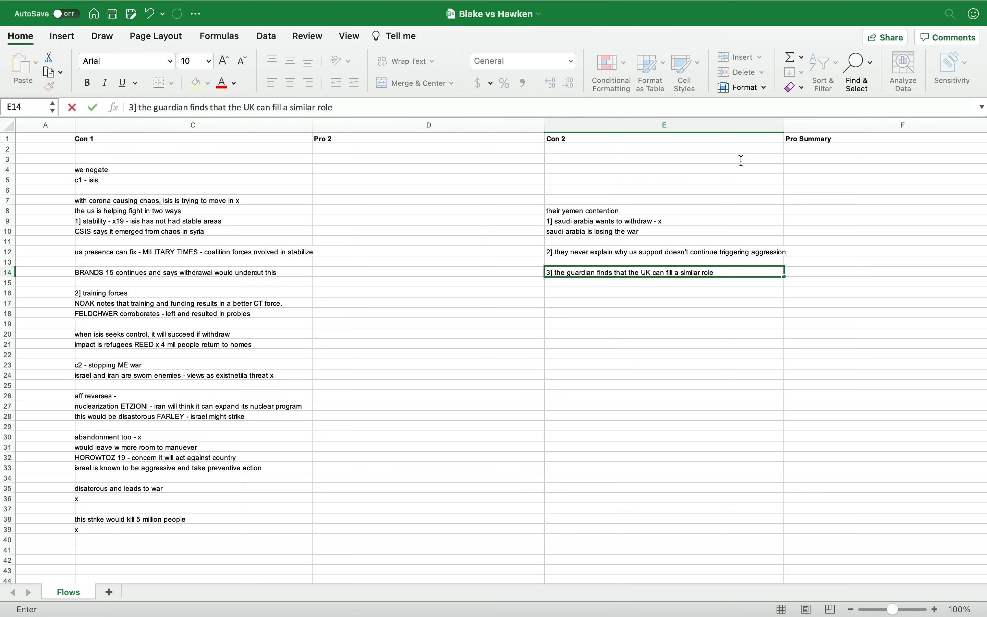
pyautogui.write('- means war continues')
pyautogui.press('Return')
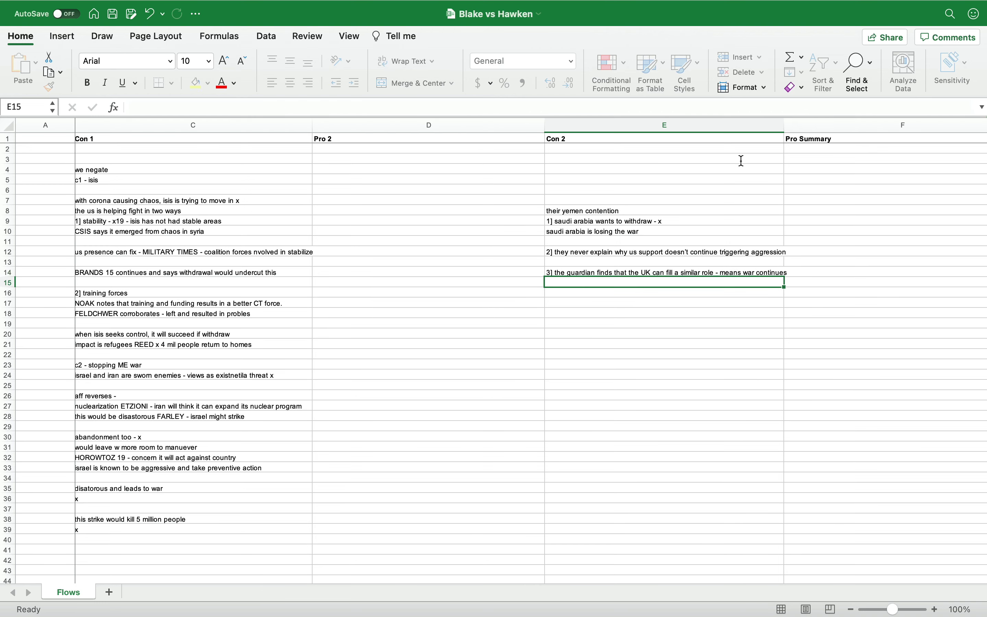
# Step: In E16, enter the cited author's surname followed by "ev -- this is not true. During the same time, the US increased troops"
pyautogui.press('Return')
pyautogui.write('parsy e')
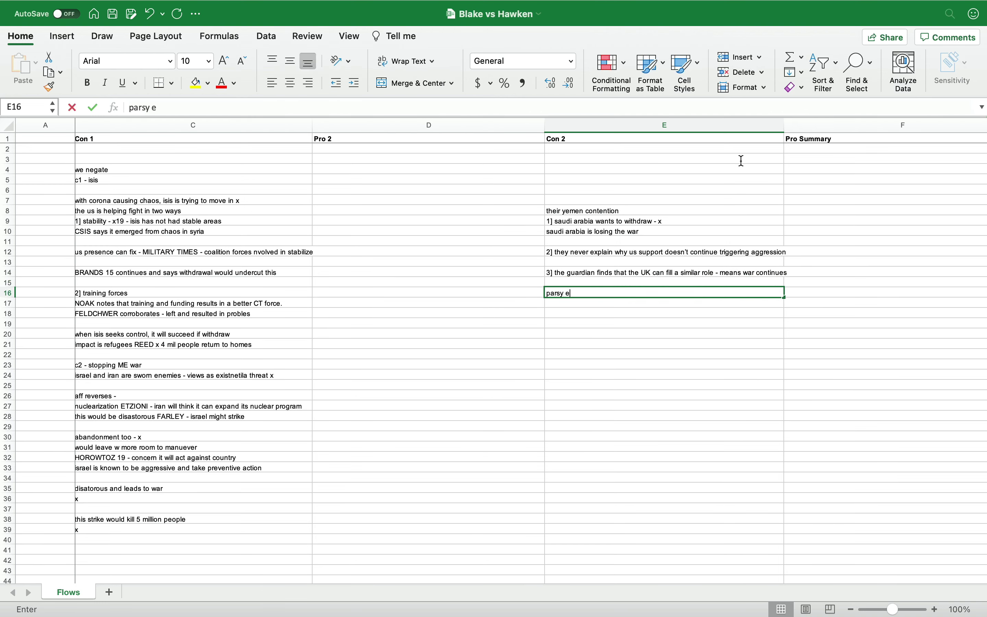
pyautogui.write('v -- this is not true. During the s')
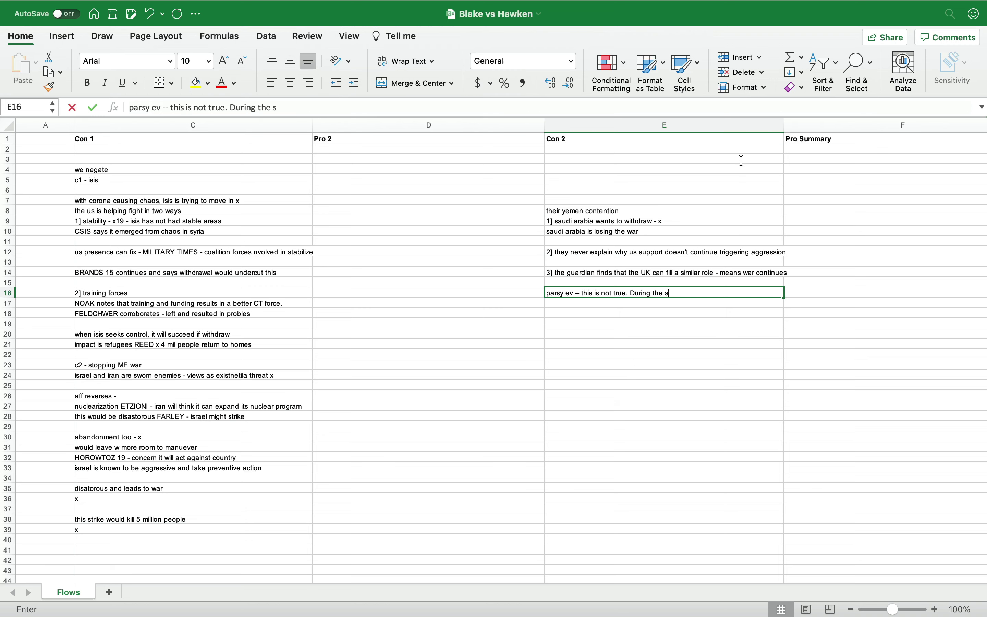
pyautogui.write('ame time')
pyautogui.write('U')
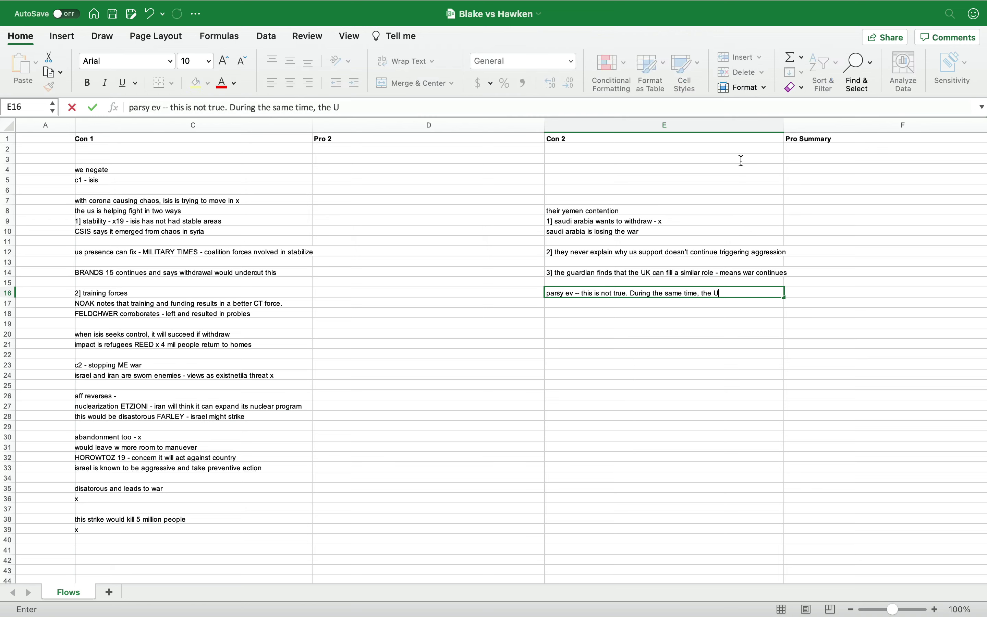
pyautogui.write('S increa')
pyautogui.press('Return')
pyautogui.press('Return')
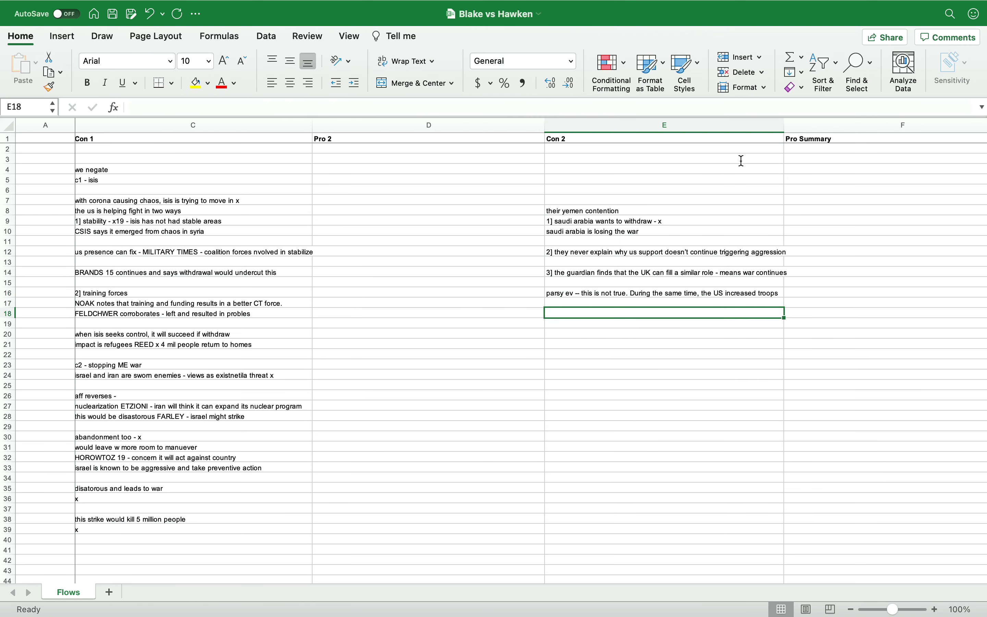
# Step: Enter "drones - this makes no sense - us has 4 bases in afghainstan for drones. Will just use those bases" in E19
pyautogui.press('Return')
pyautogui.write('drones - this mak')
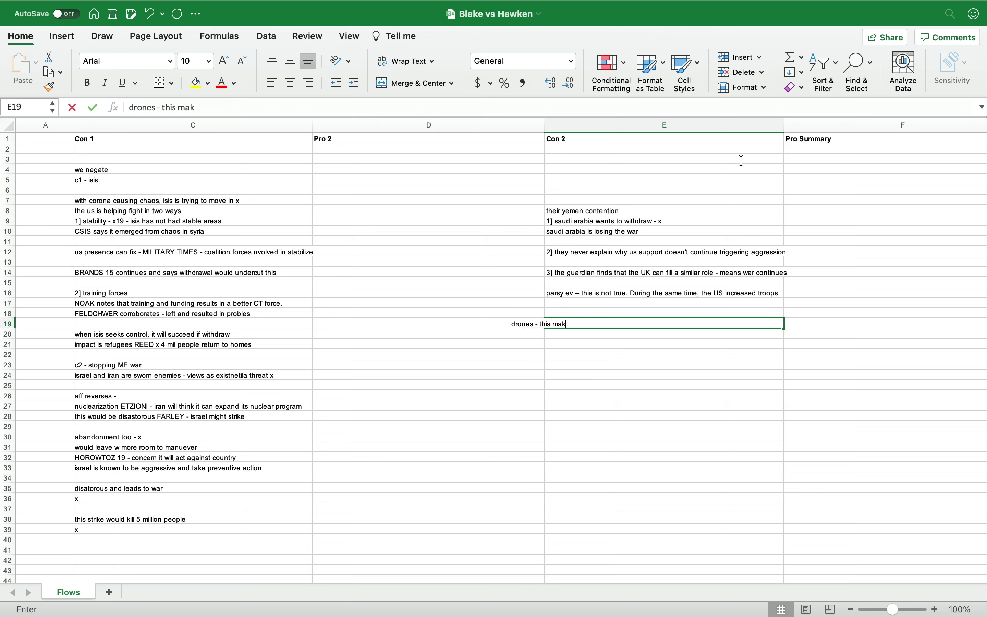
pyautogui.write('es no sense - us has ')
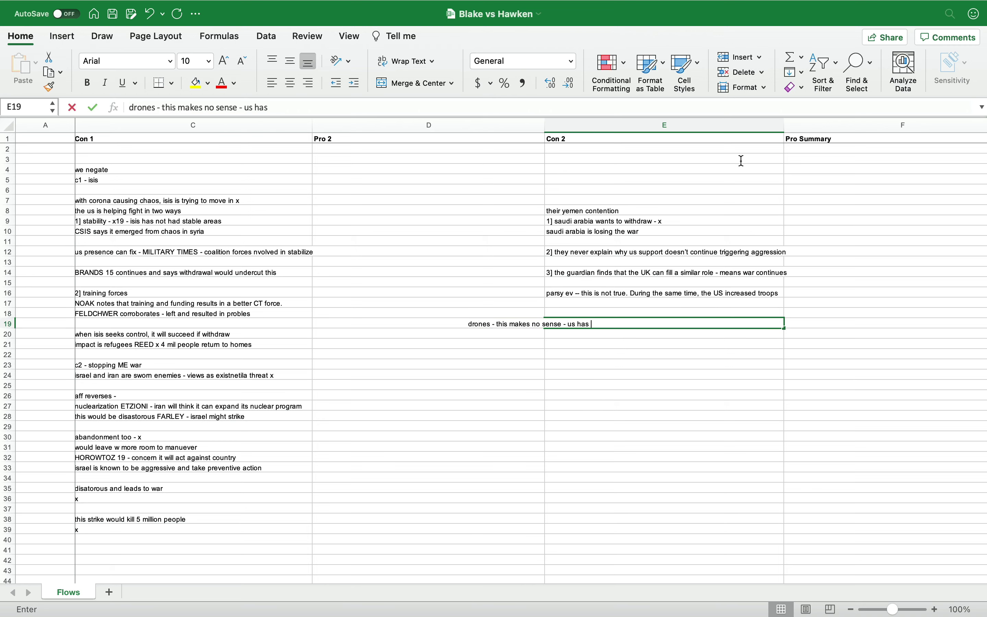
pyautogui.write('4 bases in afgh')
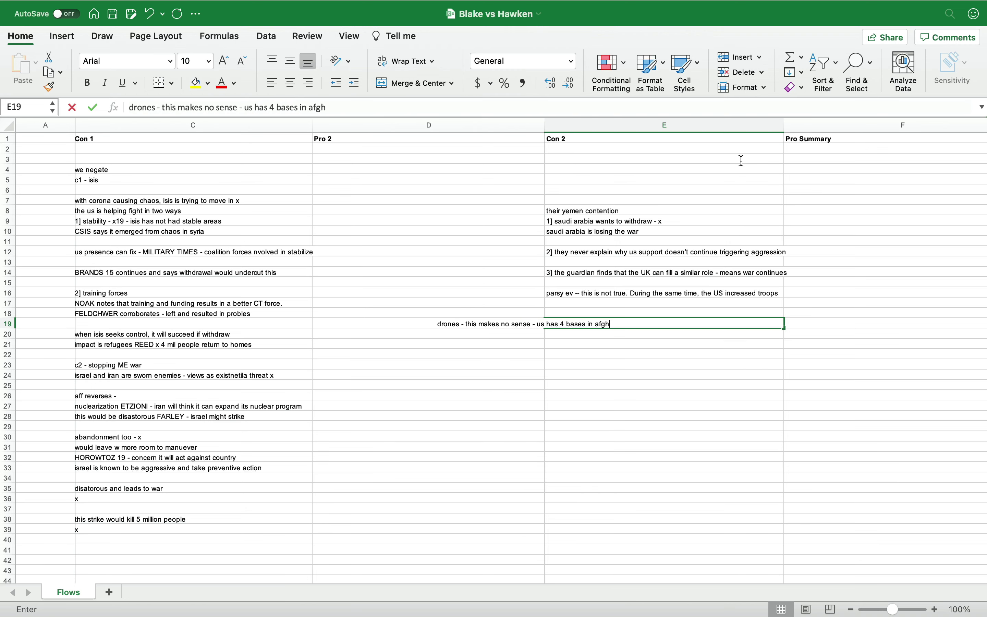
pyautogui.write('ainstan for drone')
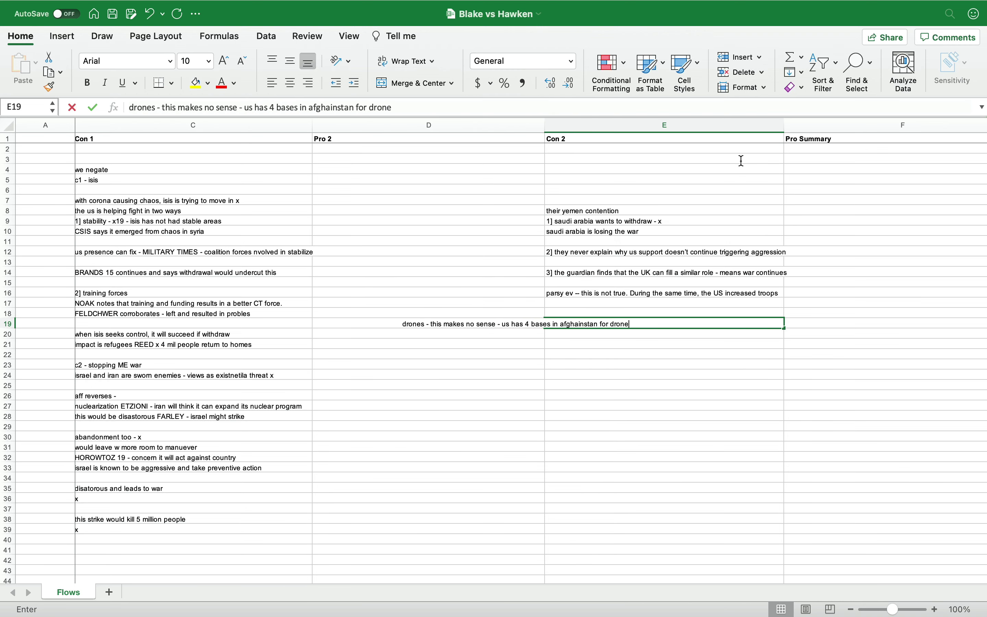
pyautogui.write('s. will just use those ')
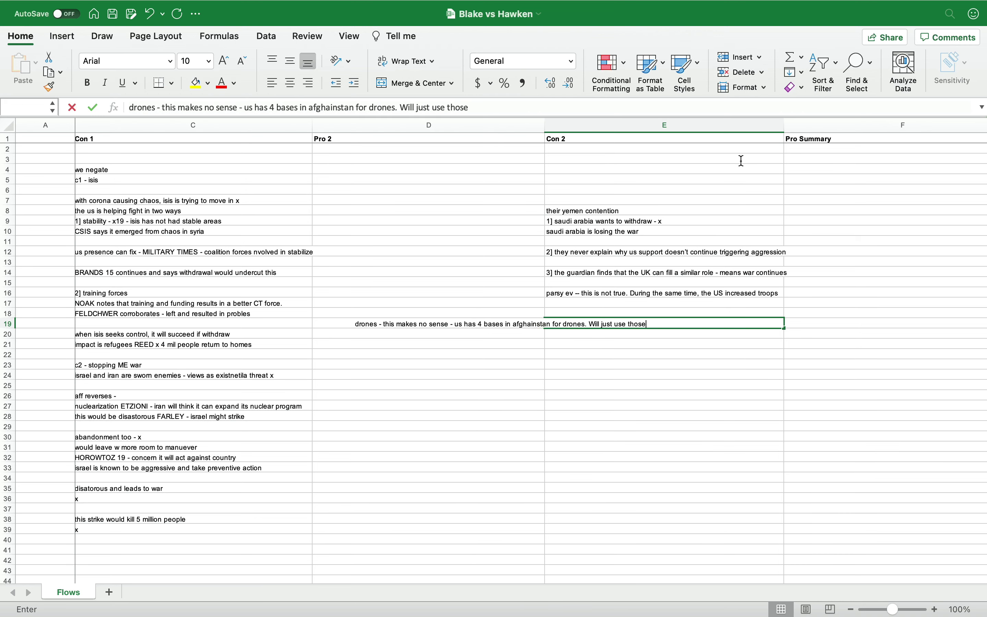
pyautogui.write('bases')
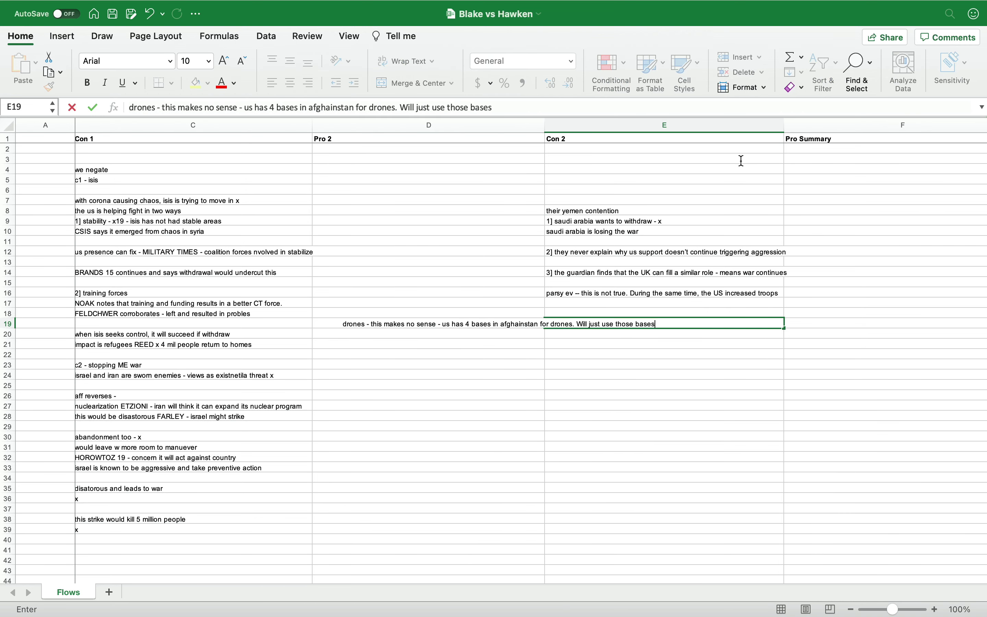
pyautogui.press('Return')
# Step: Enter "dw finds that reaper drones can go 1000 miles - qatar is unimportant - other bases in turkey" in E20
pyautogui.write('dw finds t')
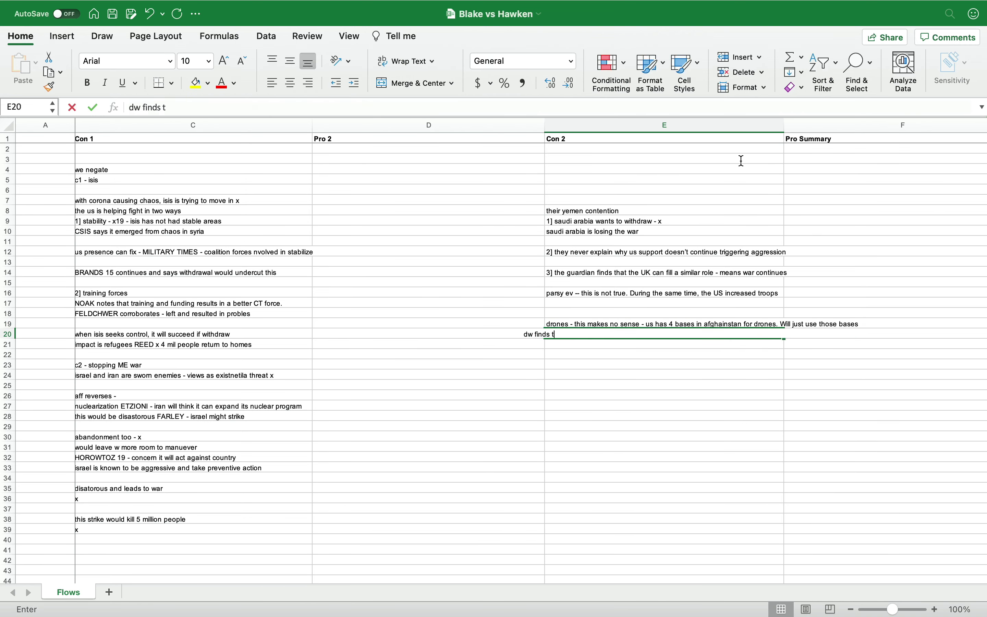
pyautogui.write('hat rea')
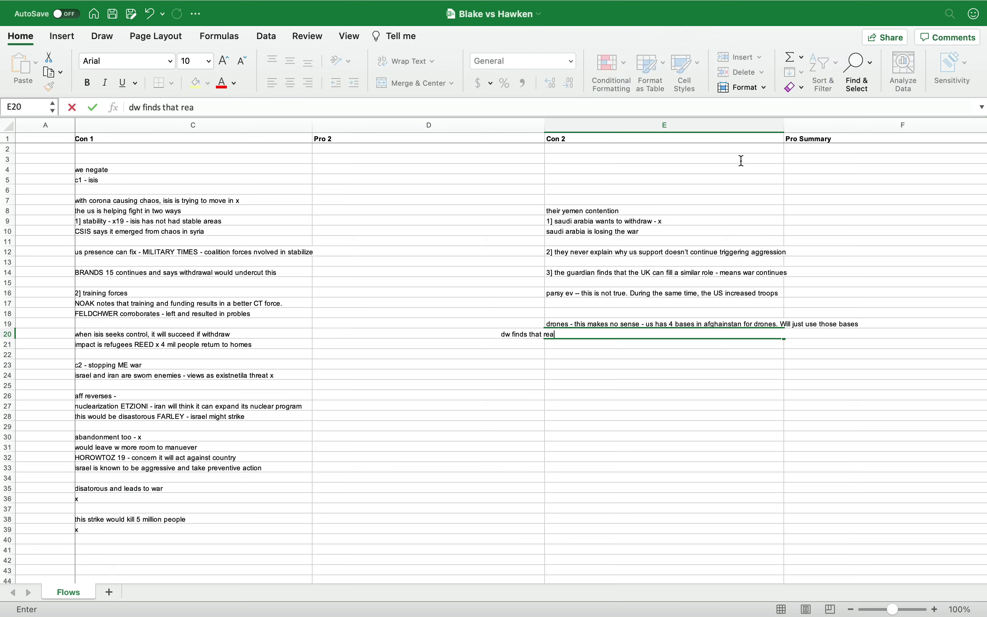
pyautogui.write('per drones can go 10')
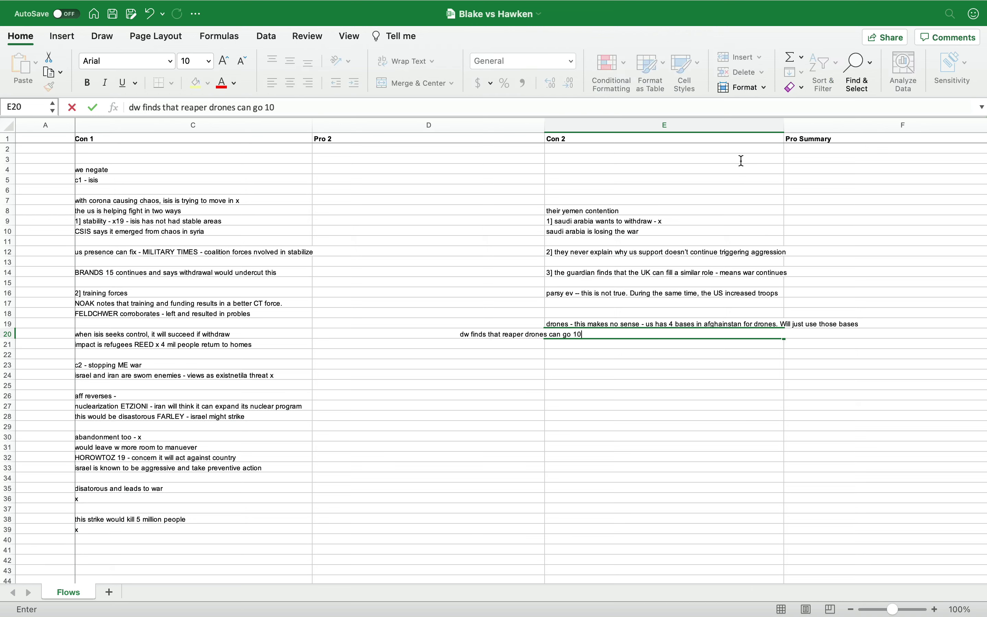
pyautogui.write('00 miles - qa')
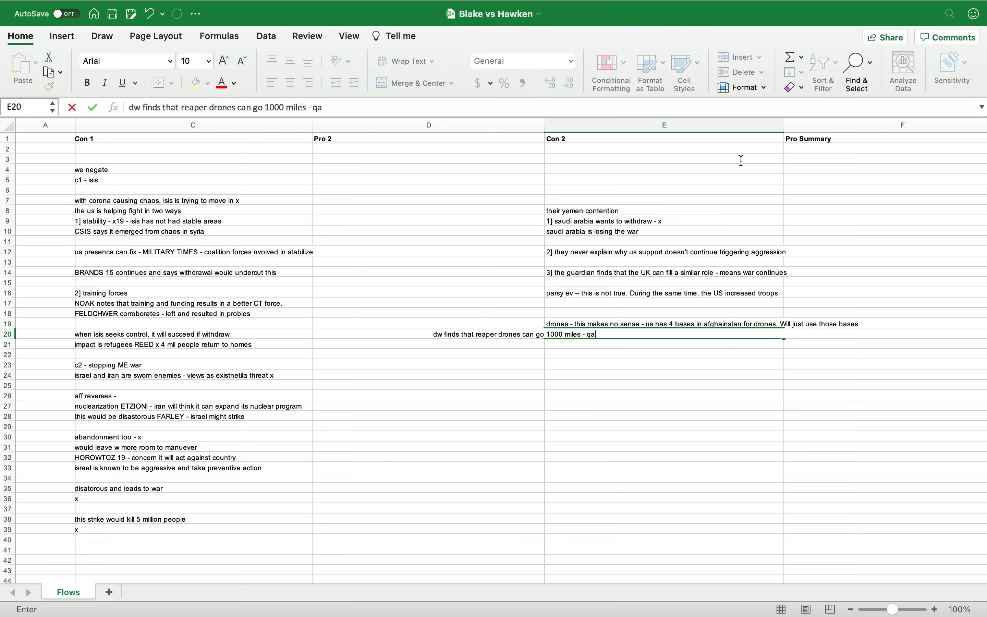
pyautogui.write('tar is unimport')
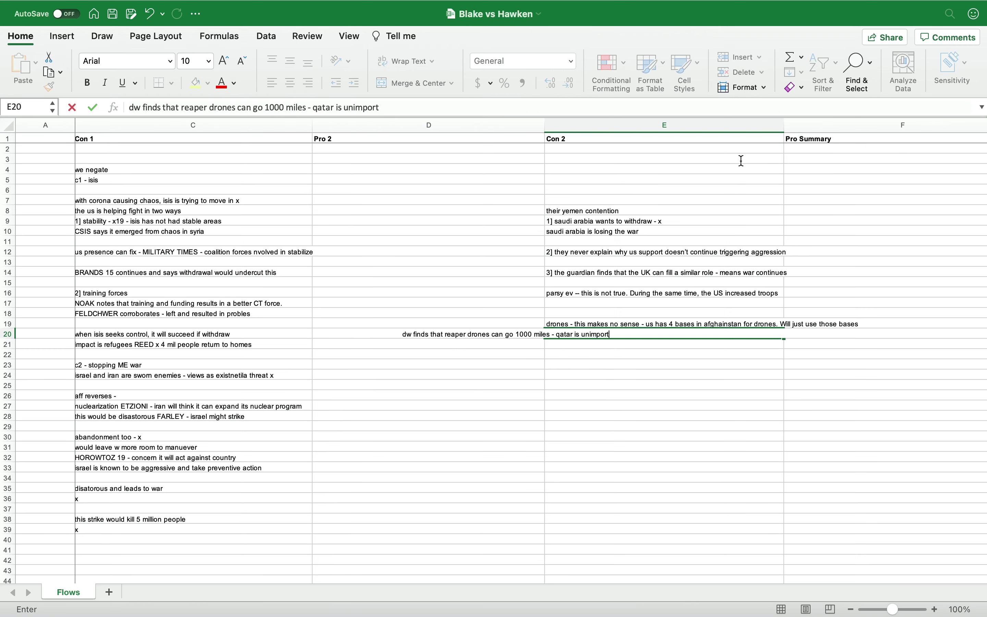
pyautogui.write('ant - other ba')
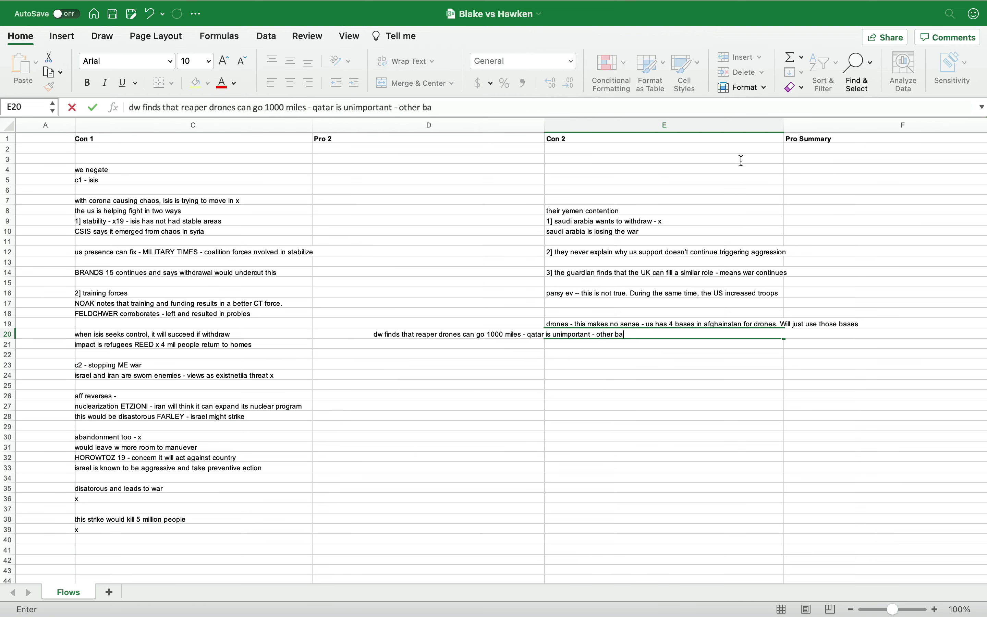
pyautogui.write('ses in turkey')
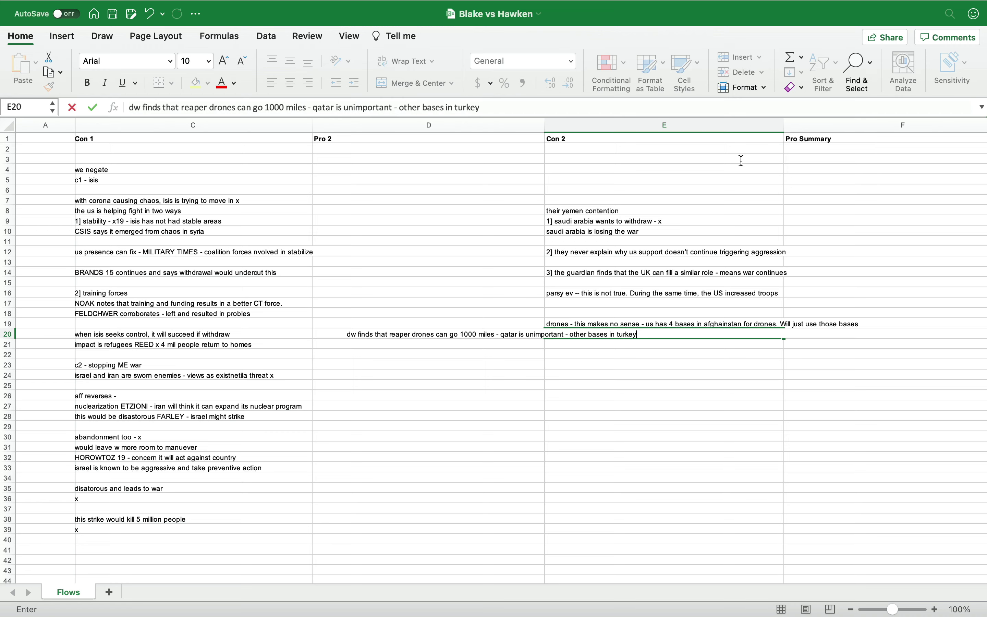
pyautogui.press('Return')
pyautogui.press('Return')
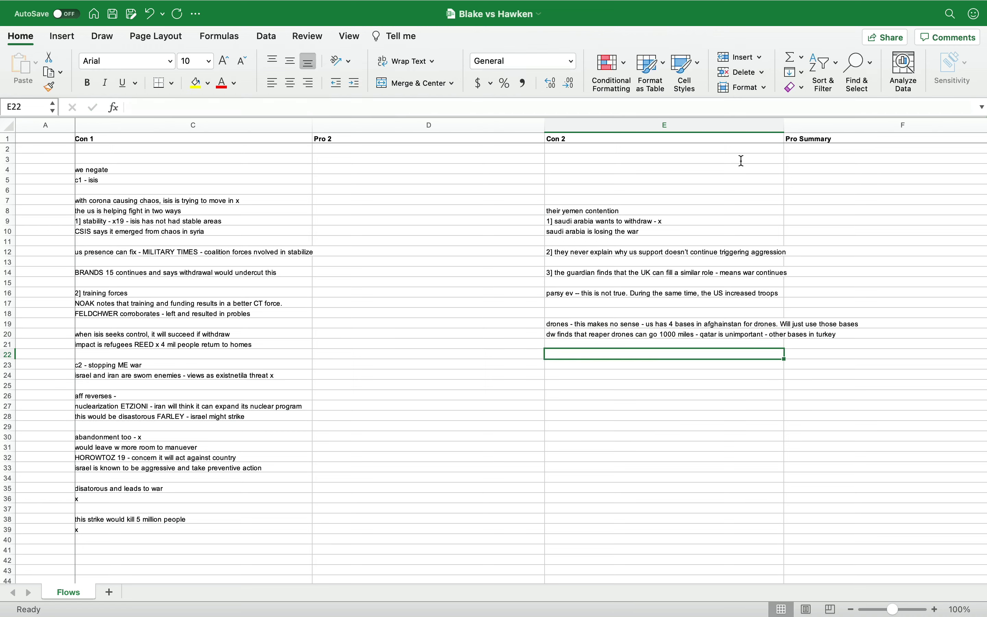
# Step: Enter the response "WSJ 17 finds that cia has a ton of drone bases - will turn to those instead" in E22
pyautogui.write('WSJ 17 finds th')
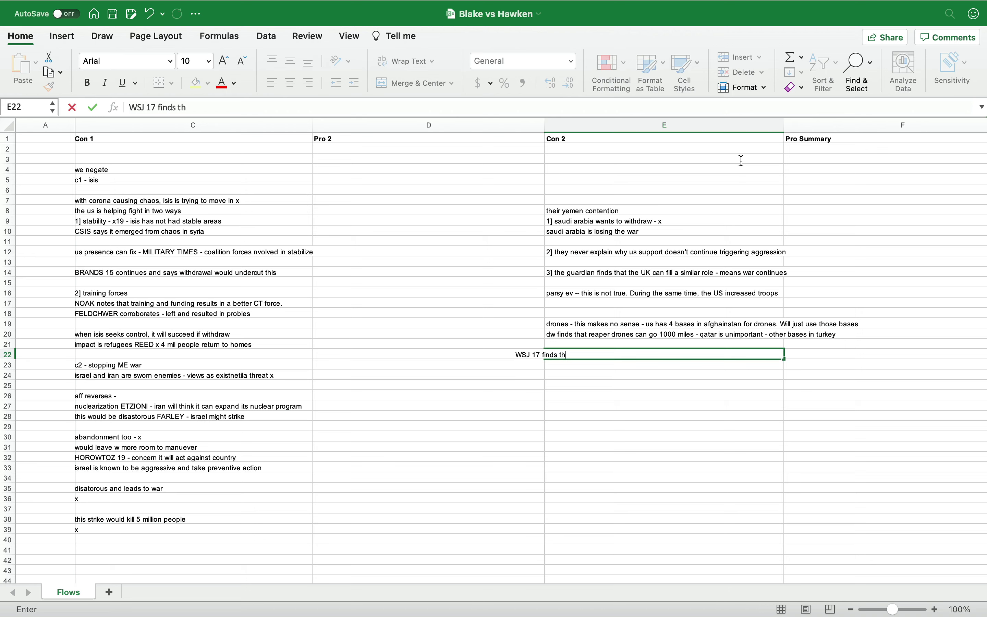
pyautogui.write('at cia has a ton of dron')
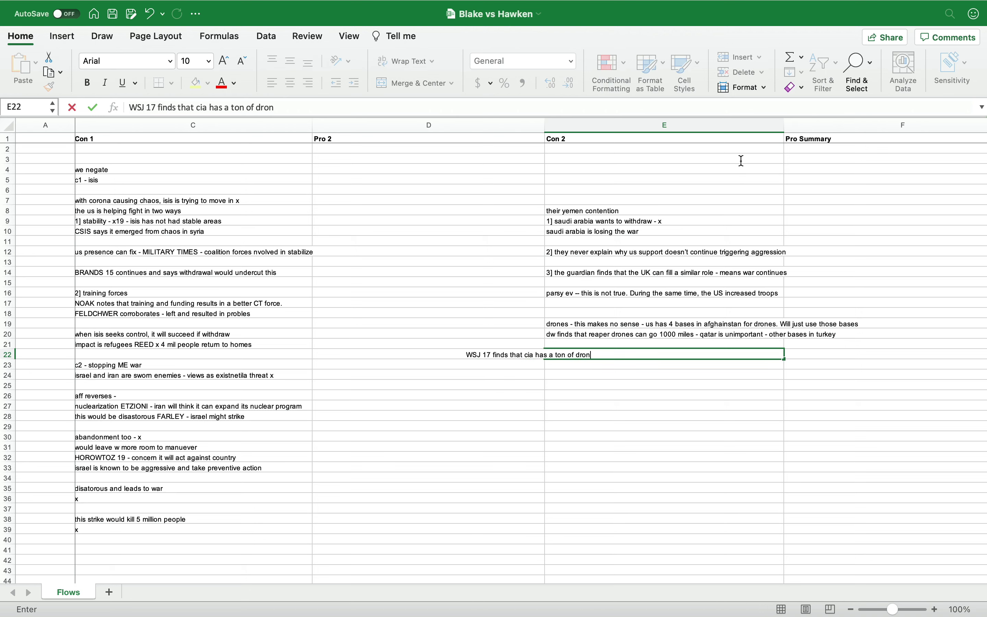
pyautogui.write('e bases - wi')
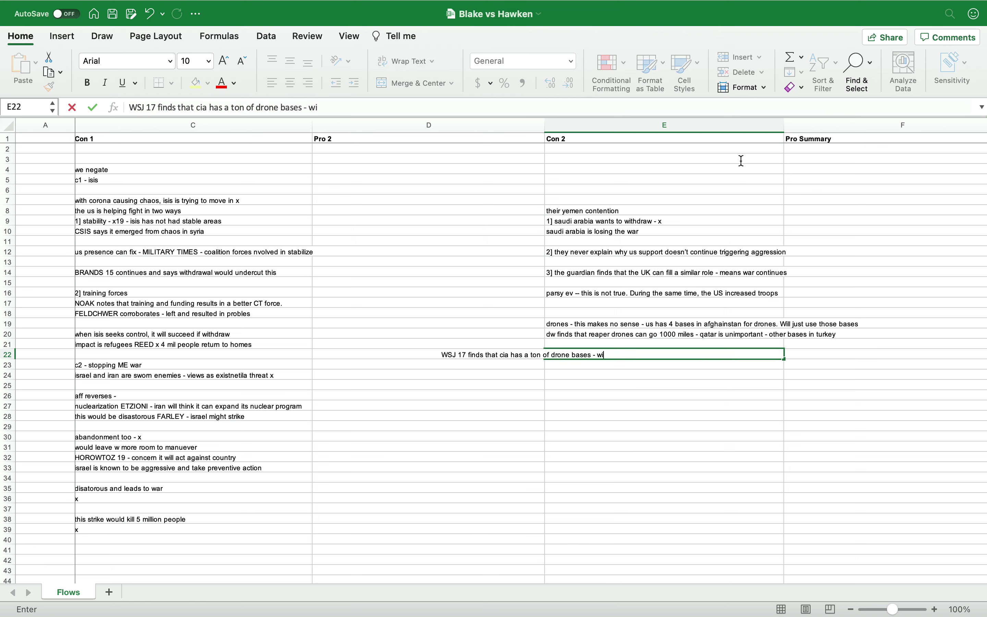
pyautogui.write('ll turn to those')
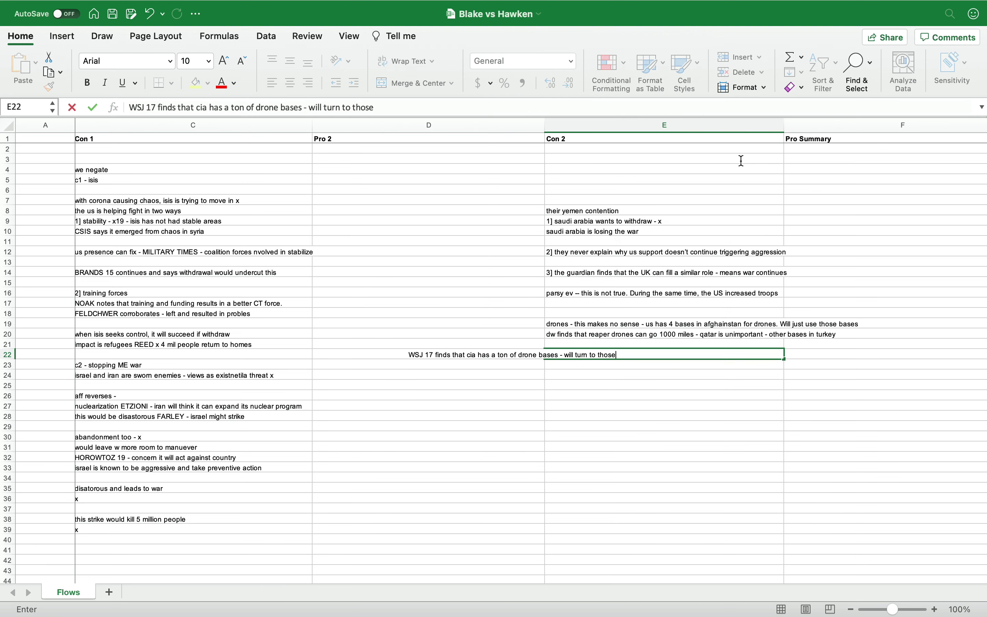
pyautogui.write(' instead')
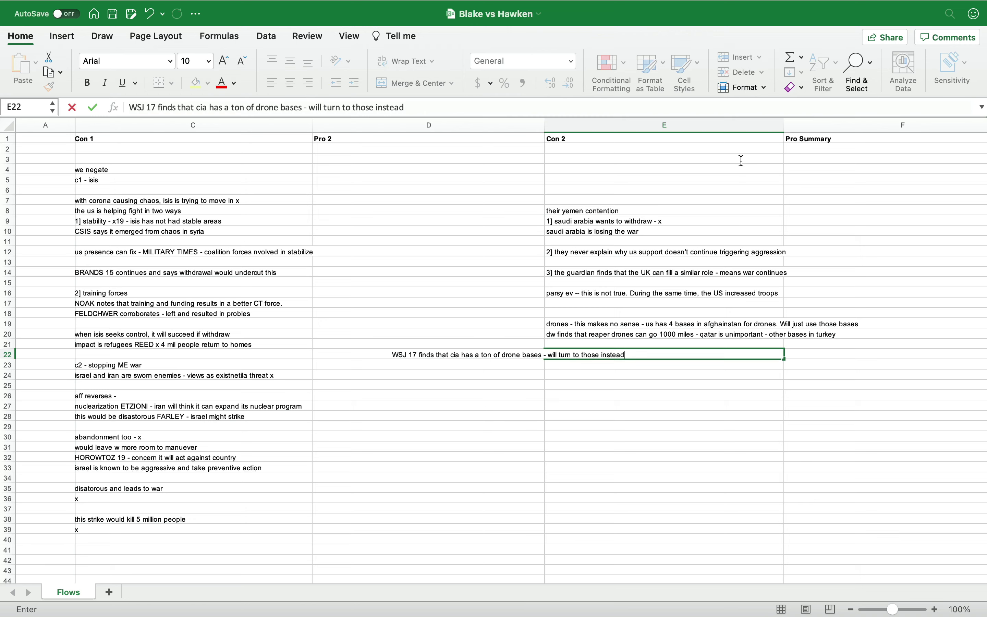
pyautogui.press('Return')
pyautogui.press('Return')
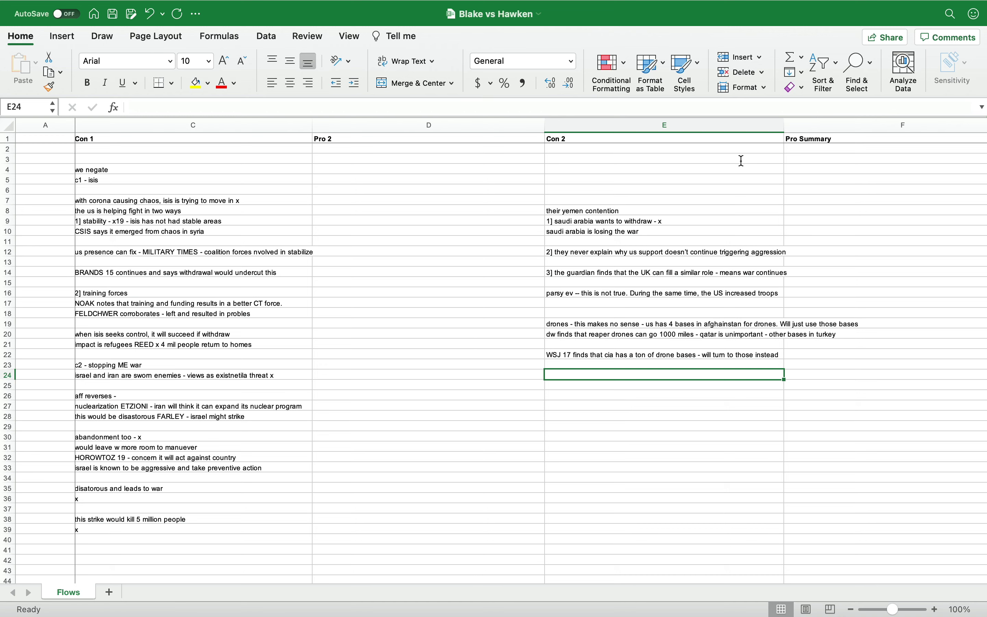
# Step: Enter the response "link scenario is non unique" in E24 of the Con 2 column
pyautogui.write('link scenario ')
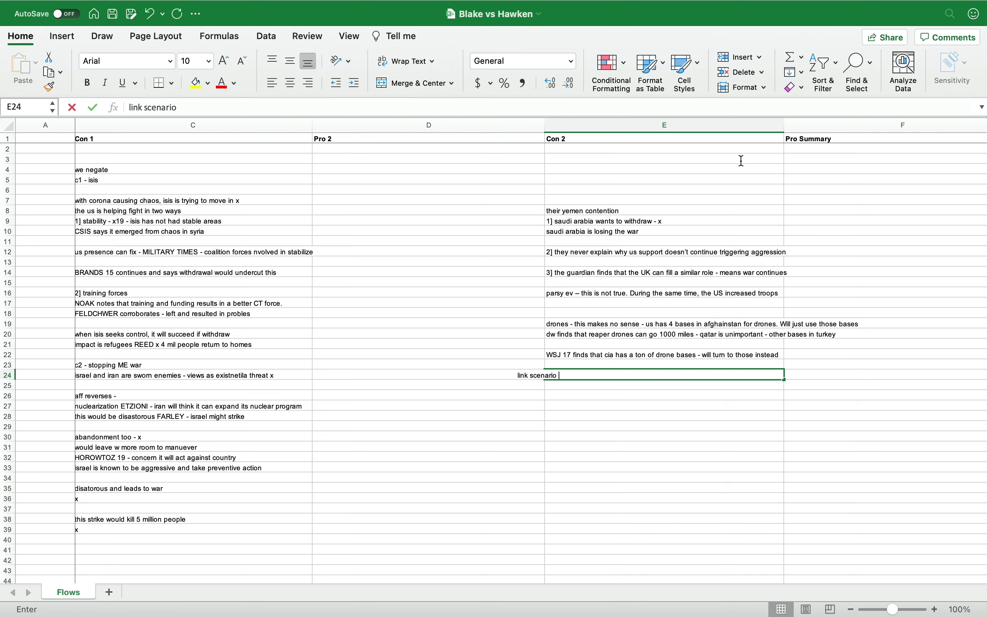
pyautogui.write('is non unique')
pyautogui.press('Return')
pyautogui.press('Return')
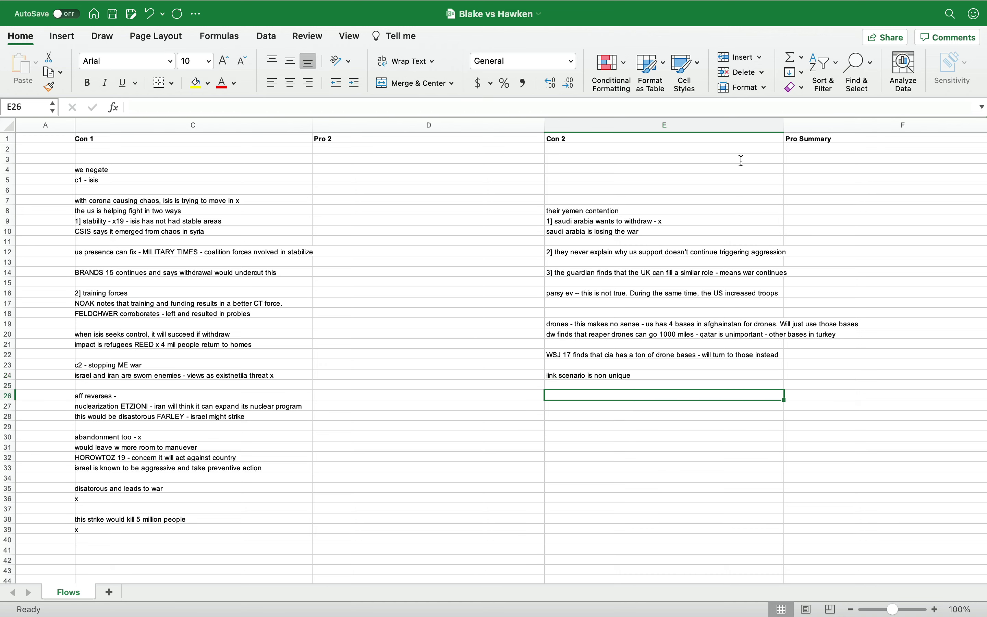
# Step: Enter "c3 -" in E27 and, in E28, "provoking now is not true -", the cited author's surname in capitals and "says no appetite for war"
pyautogui.press('Return')
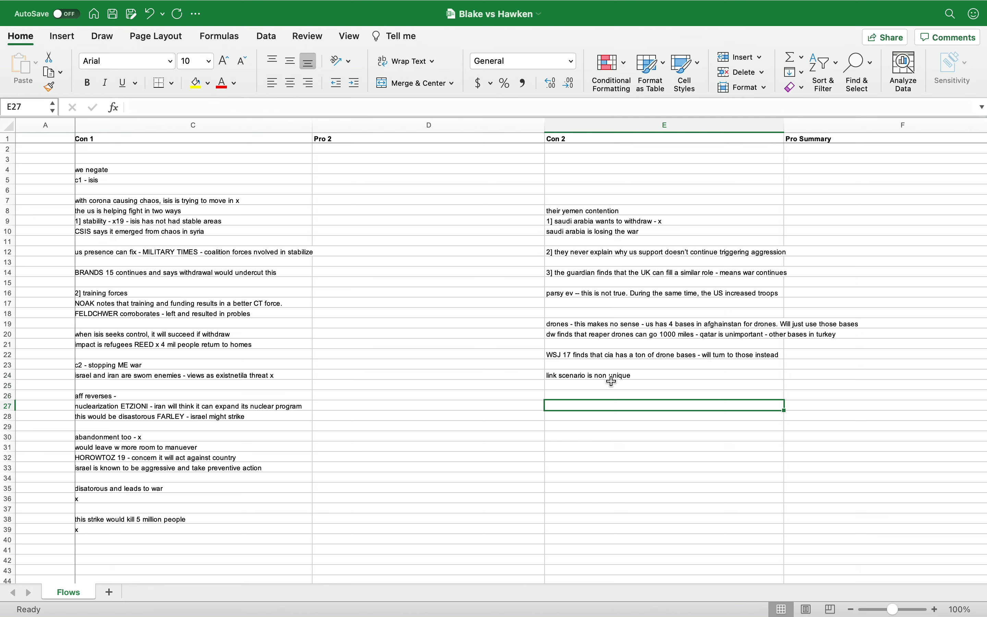
pyautogui.write('t')
pyautogui.press('Return')
pyautogui.write('provoking ')
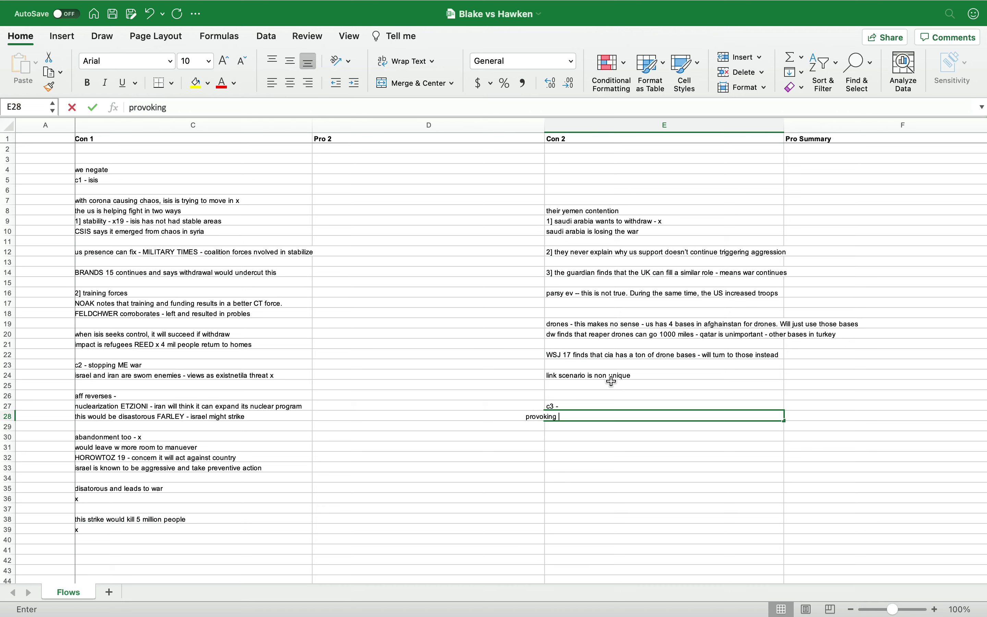
pyautogui.write('now is not true - C')
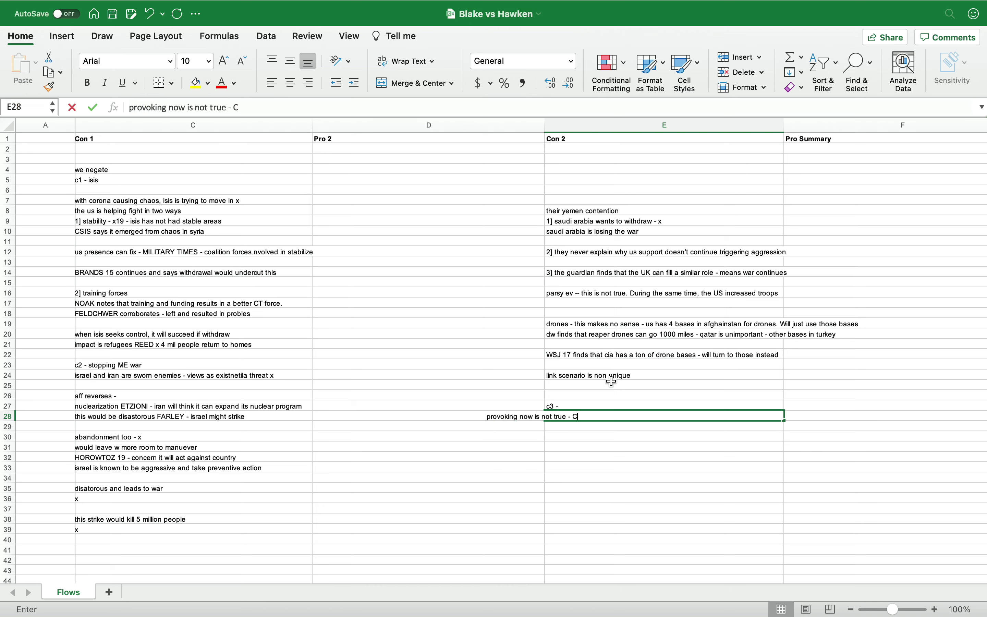
pyautogui.write('OOPER says no appe')
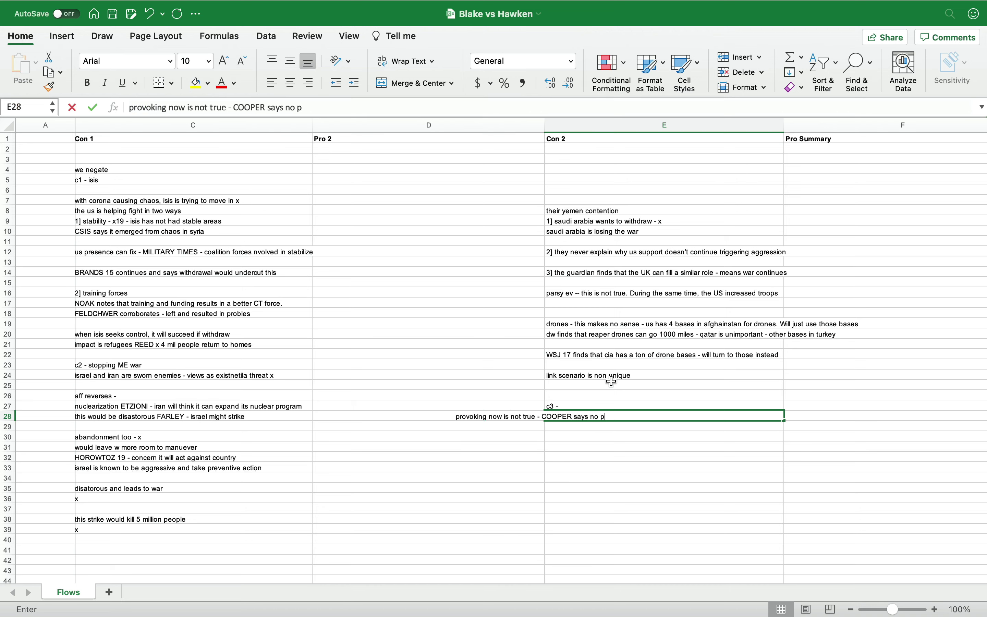
pyautogui.write('tite for war')
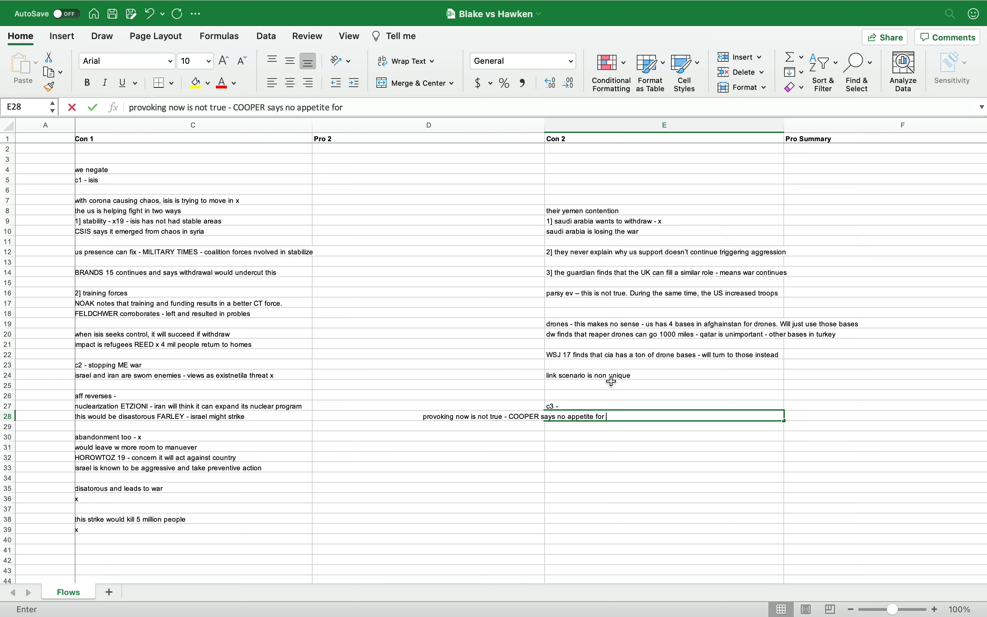
pyautogui.press('Return')
pyautogui.press('Return')
# Step: Enter the response "don't retaliate aginst iran - can't prove it comes from them" in E30
pyautogui.write("don't retaliate ")
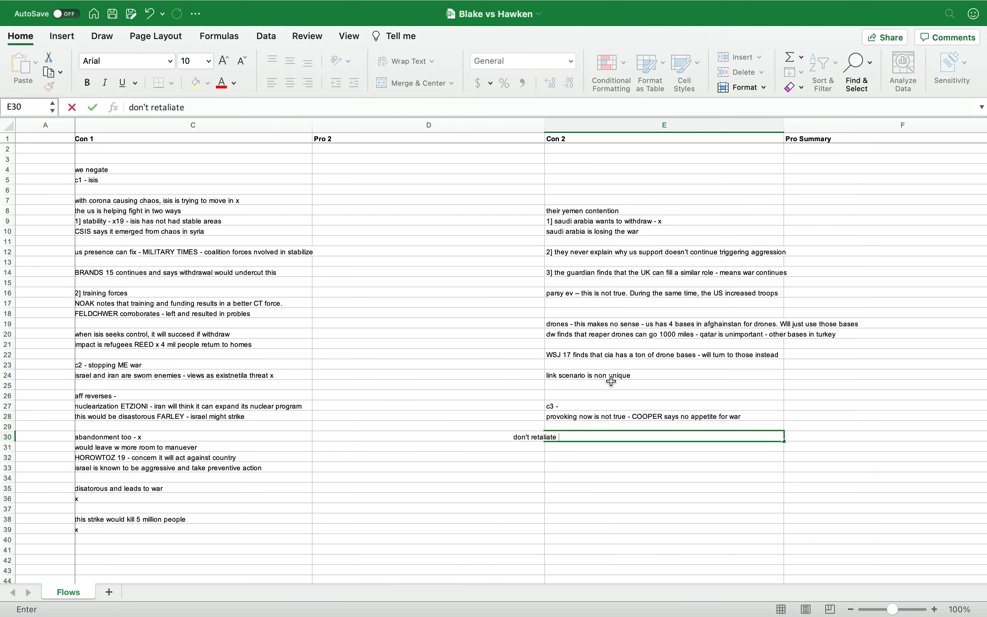
pyautogui.write("aginst iran - can't pro")
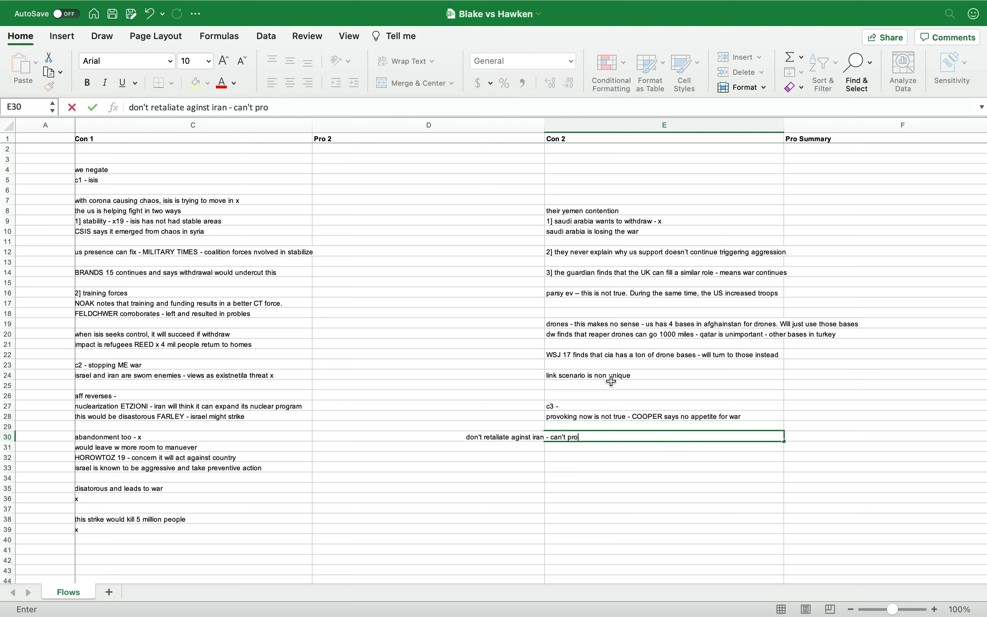
pyautogui.write('ve it comes from them')
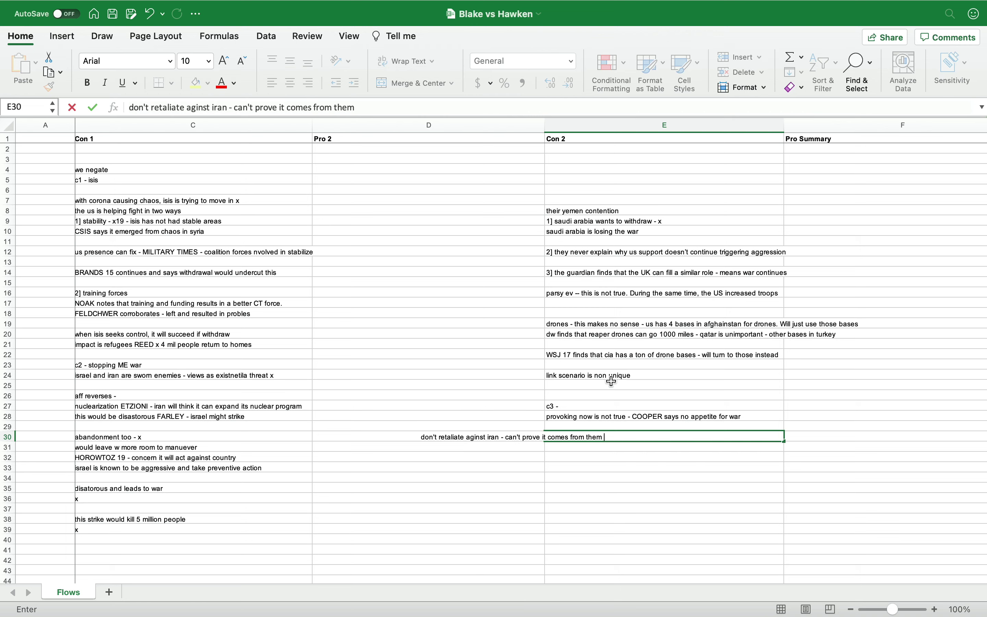
pyautogui.press('Return')
pyautogui.press('Return')
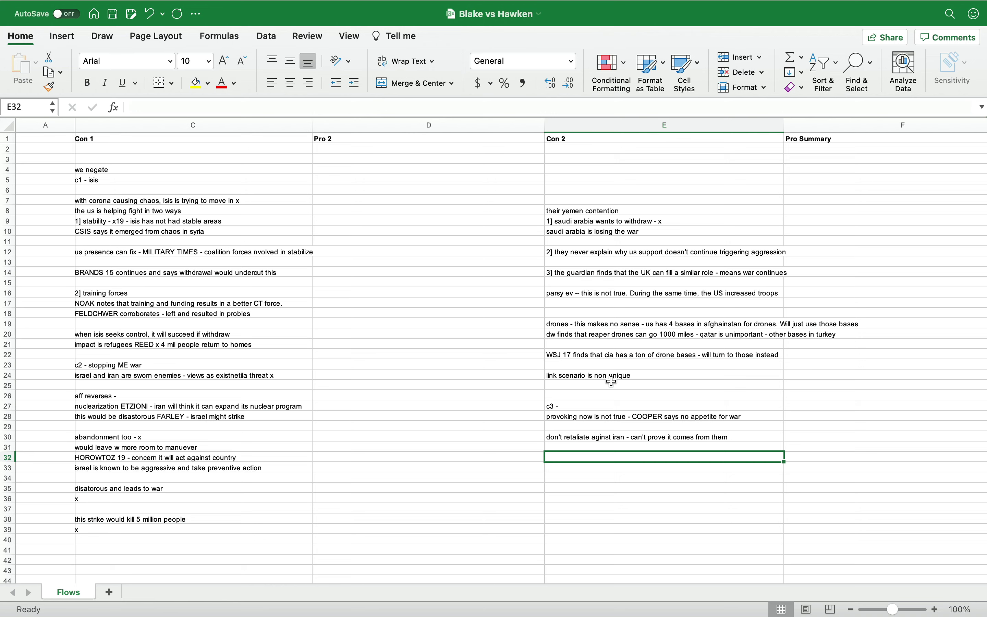
# Step: Enter the response "possible to lower tensions with lethal strikes" in E32 of the Con 2 column
pyautogui.write('possible to ')
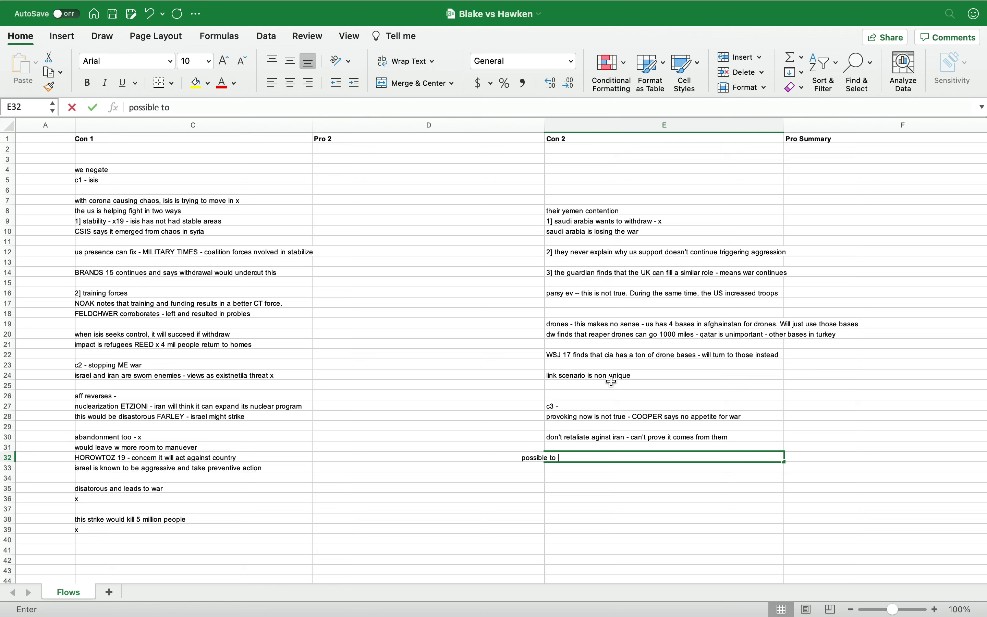
pyautogui.write('l')
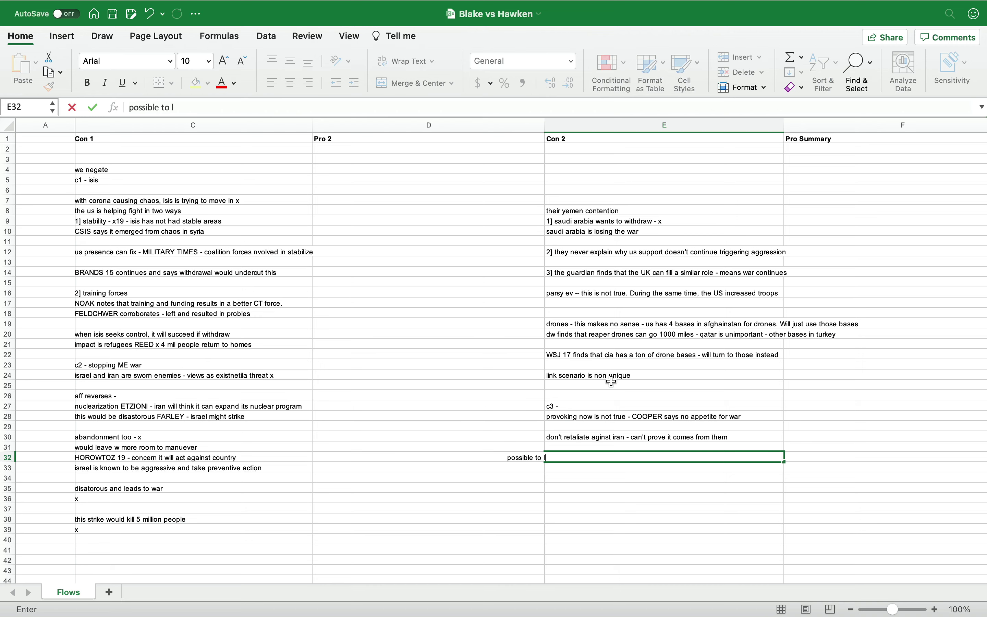
pyautogui.write('ower tensions with l')
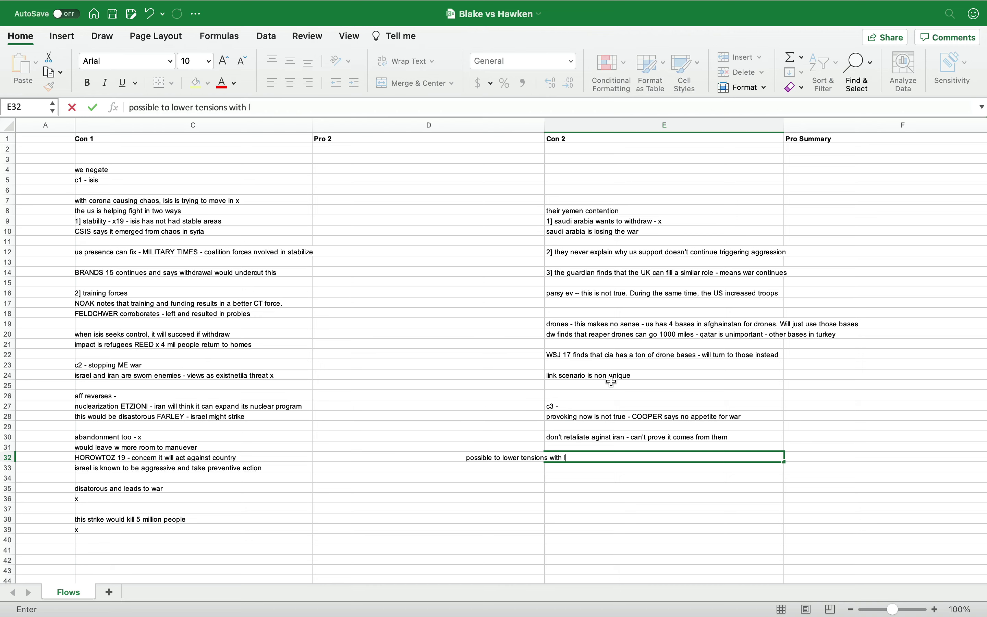
pyautogui.write('ethal strikes')
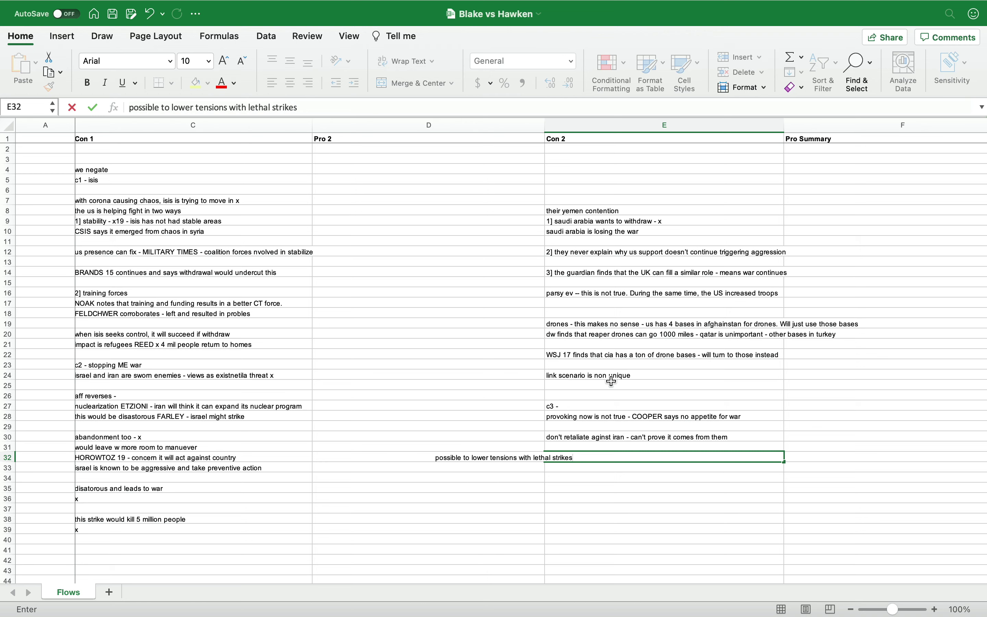
pyautogui.press('Return')
pyautogui.press('Return')
# Step: Enter the response "diplomacy is not going to happen - trump has taken it off the table" in E34
pyautogui.write('diplomacy ')
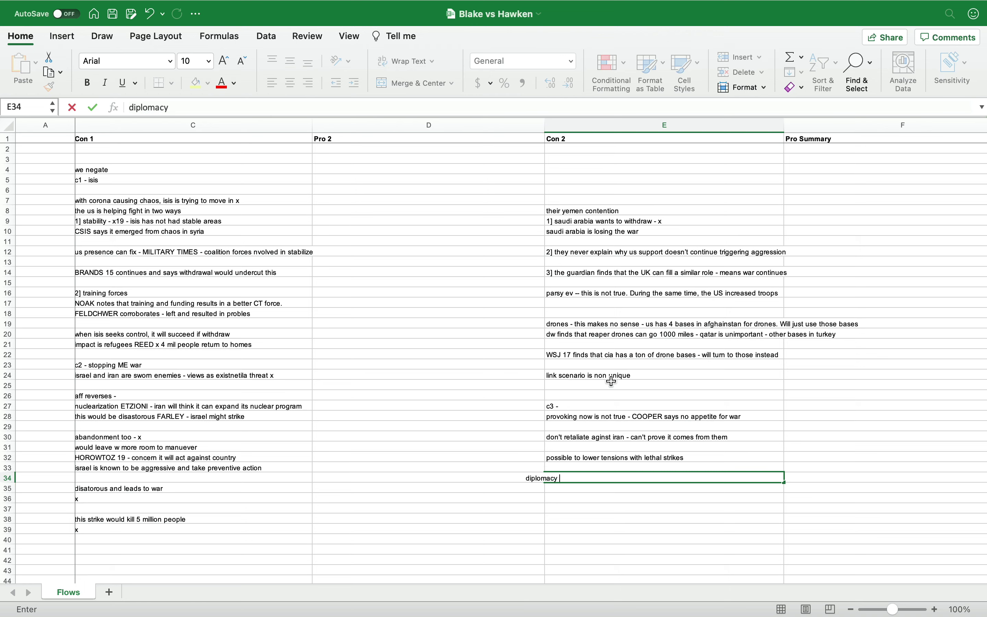
pyautogui.write('is not going to hap')
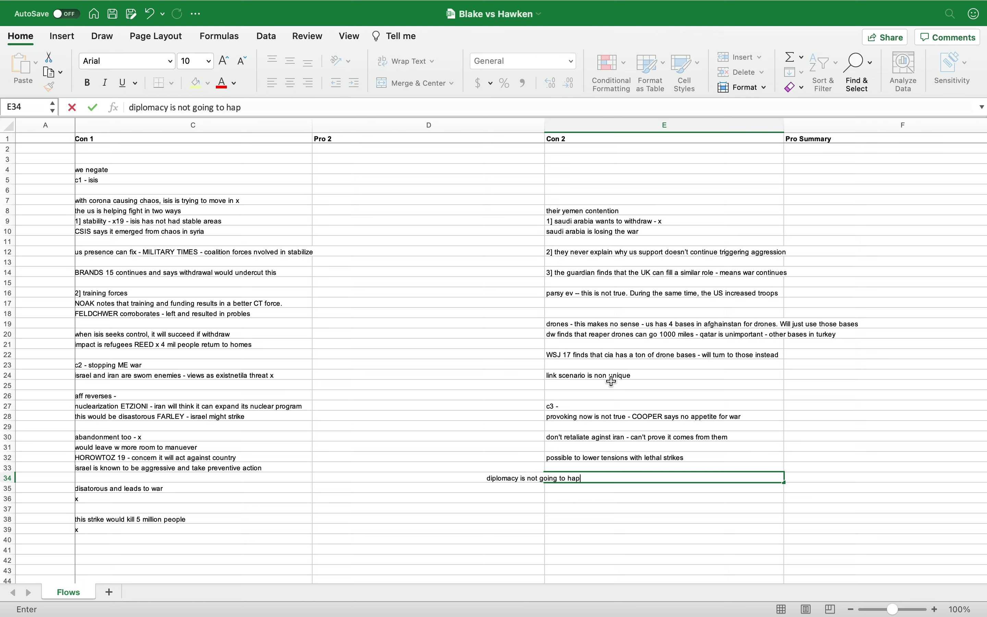
pyautogui.write('pen - trump has taken ')
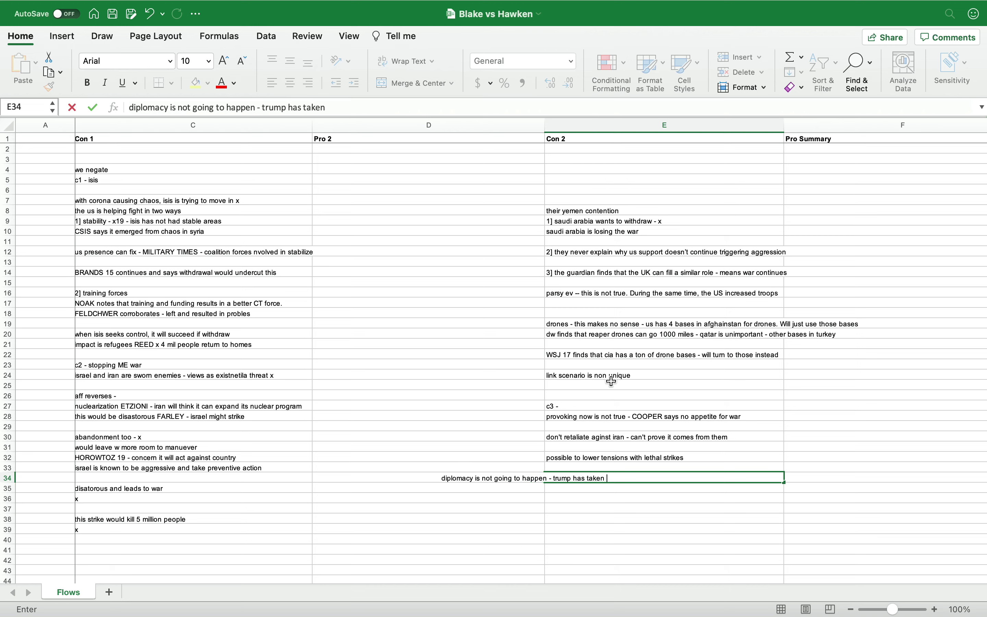
pyautogui.write('it off the table')
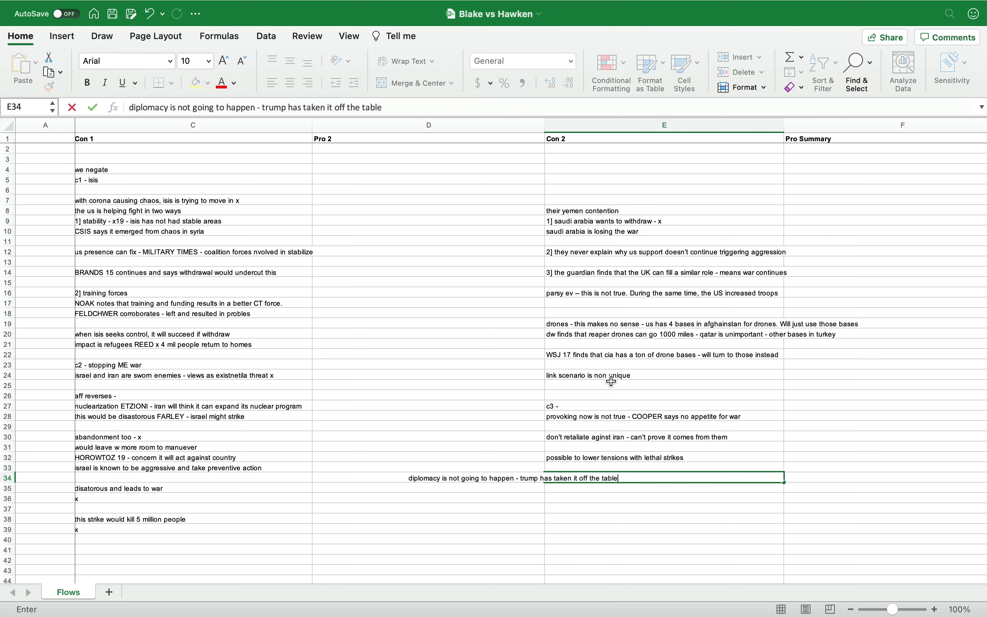
pyautogui.press('Return')
pyautogui.press('Return')
# Step: Enter the response "iran views control as critical - will not give up" in E36 of the Con 2 column
pyautogui.write('ir')
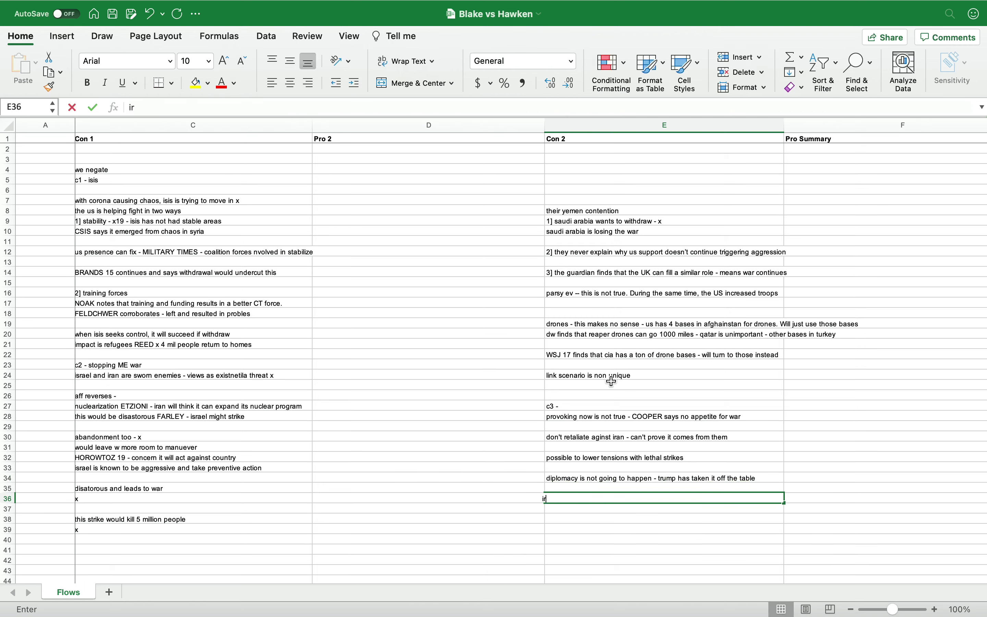
pyautogui.write('an views control ')
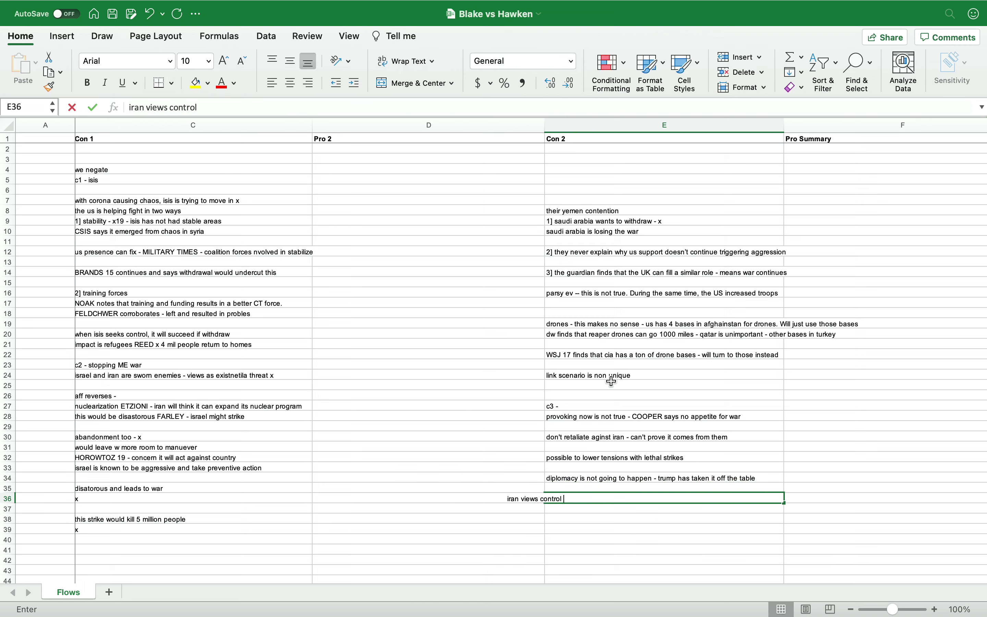
pyautogui.write('as crti')
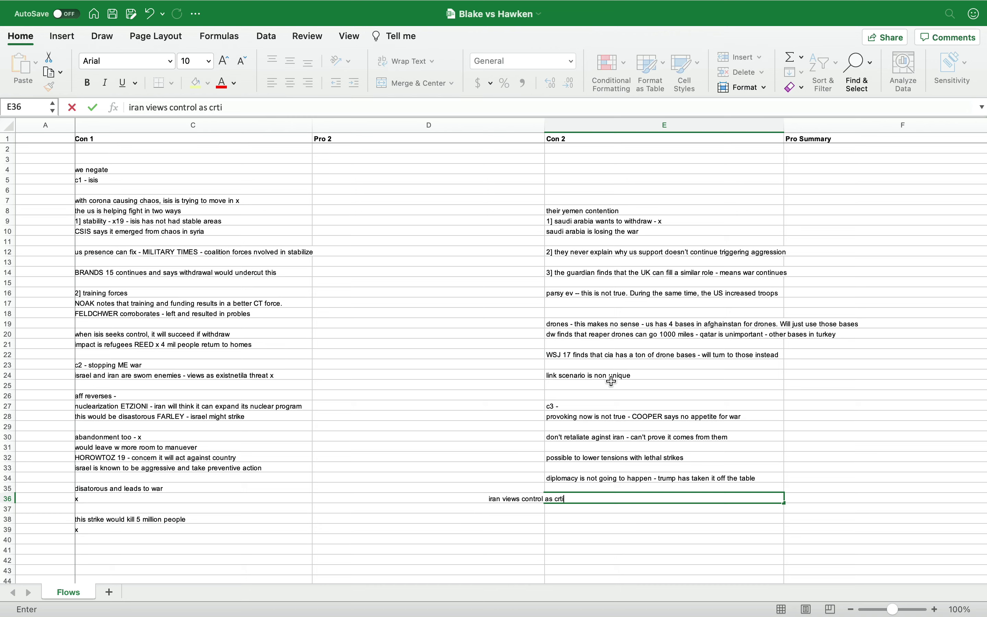
pyautogui.press('BackSpace')
pyautogui.press('BackSpace')
pyautogui.write('itical - will not give up')
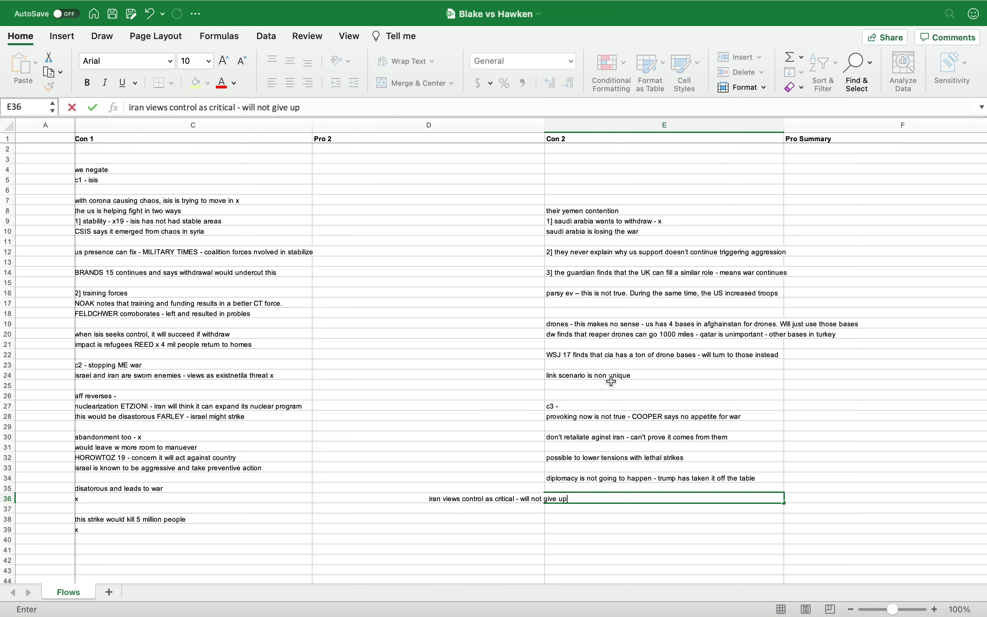
pyautogui.press('Return')
pyautogui.press('Return')
# Step: Enter "voting pro means iran takes over" in E38 and the placeholder "x" in E39
pyautogui.write('voting')
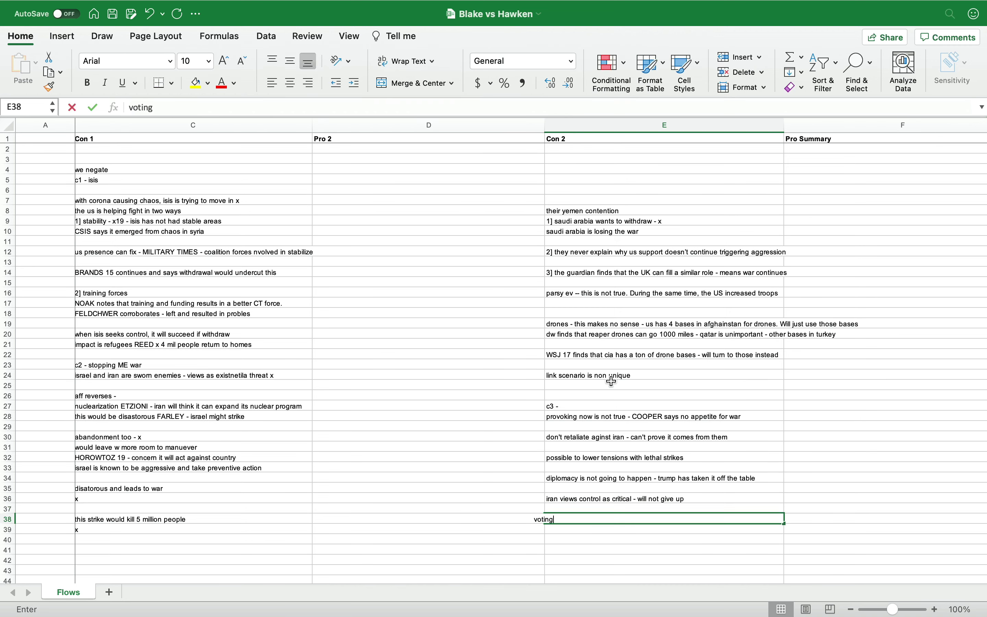
pyautogui.write(' pro means iran takes over')
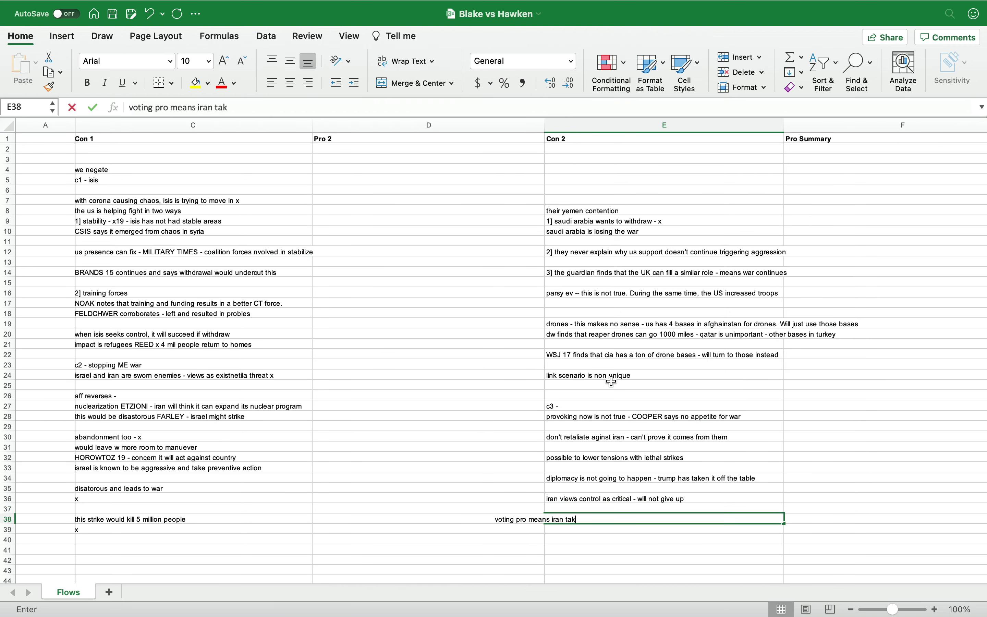
pyautogui.press('Return')
pyautogui.write('x')
pyautogui.press('Return')
pyautogui.press('Return')
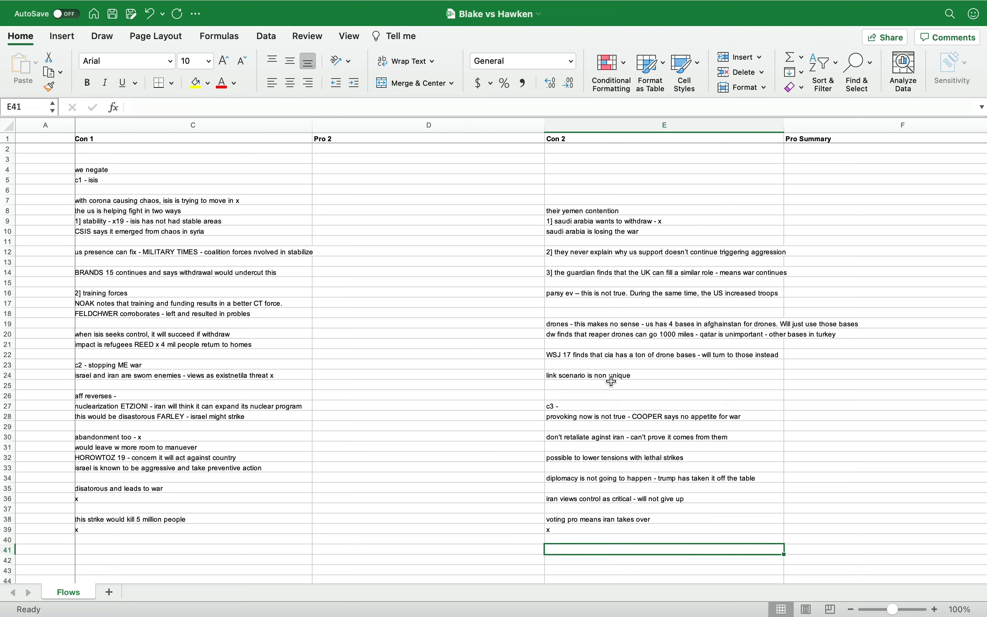
# Step: Enter the cited source's name in capitals followed by "20 says they will gain rapid influence" in E41
pyautogui.write('JIAD 20 s')
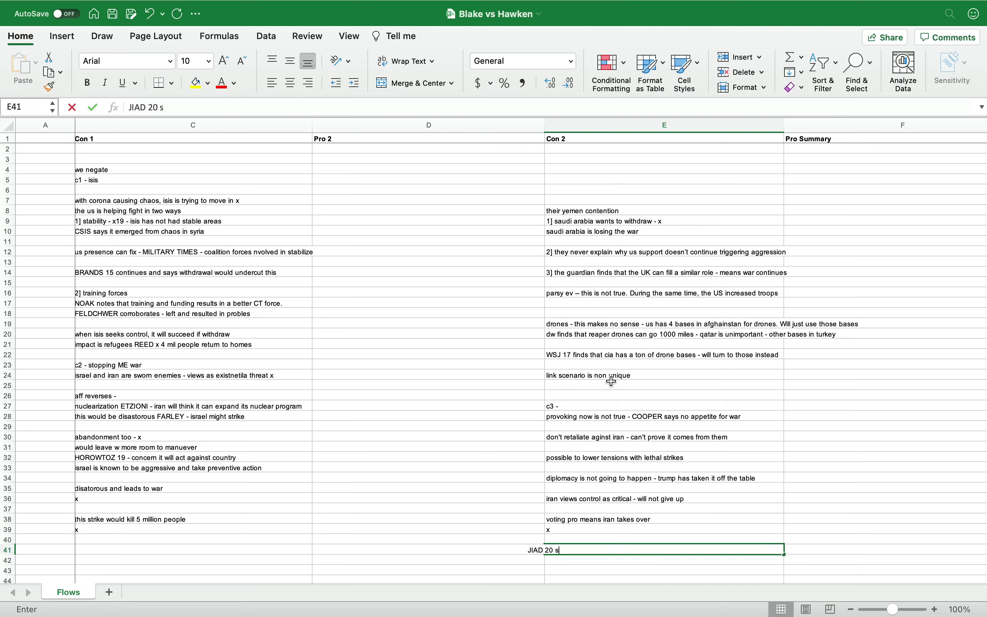
pyautogui.write('ays they will ga')
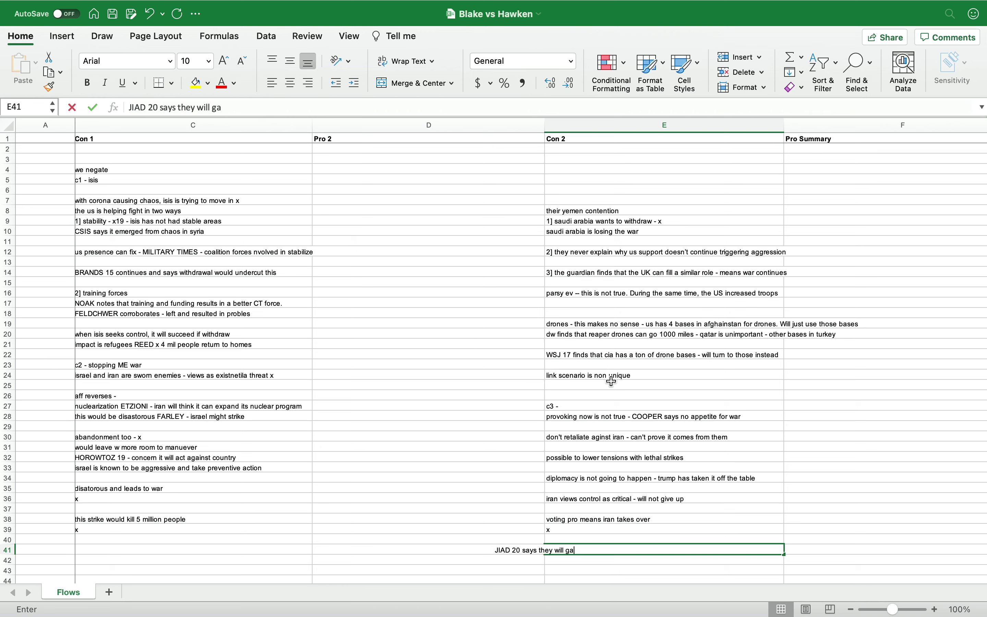
pyautogui.write('in rapid influence')
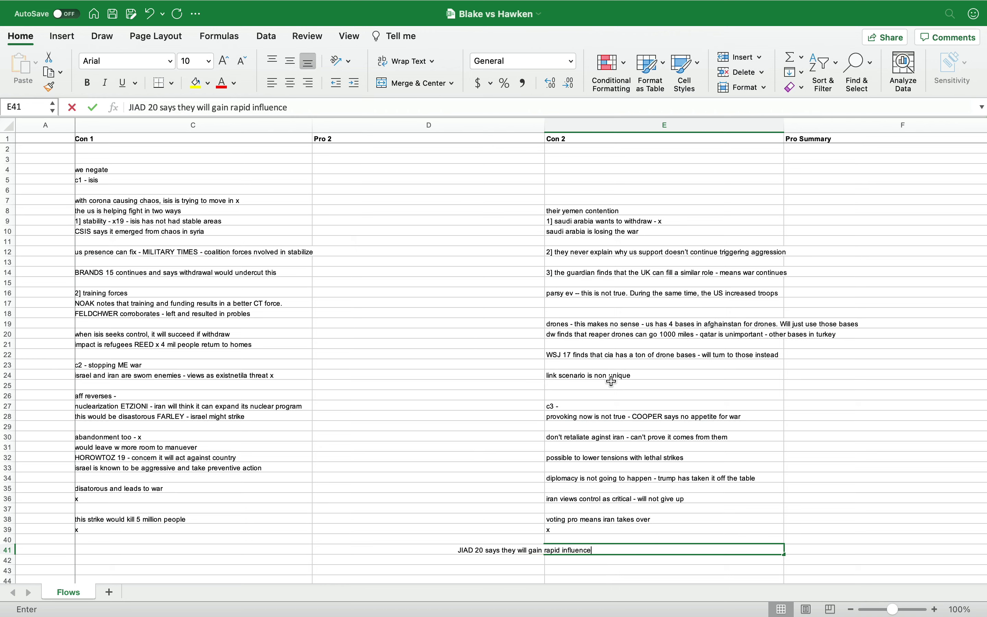
pyautogui.press('Return')
pyautogui.press('Return')
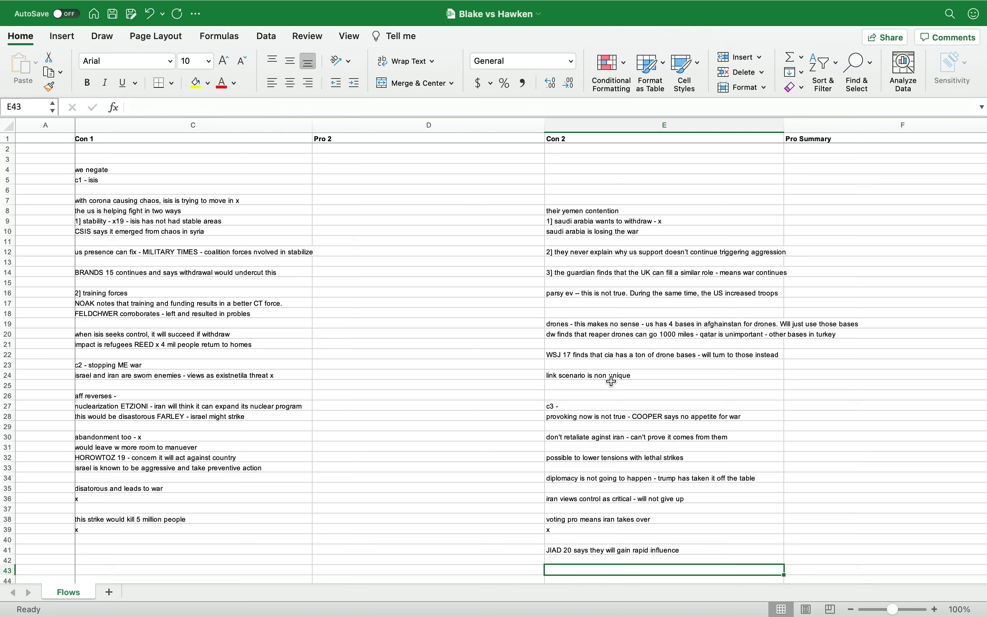
# Step: Enter "will push for sanctions -" followed by the cited author's surname in capitals in E43
pyautogui.write('will push for sanctions - CORTWRIGHT')
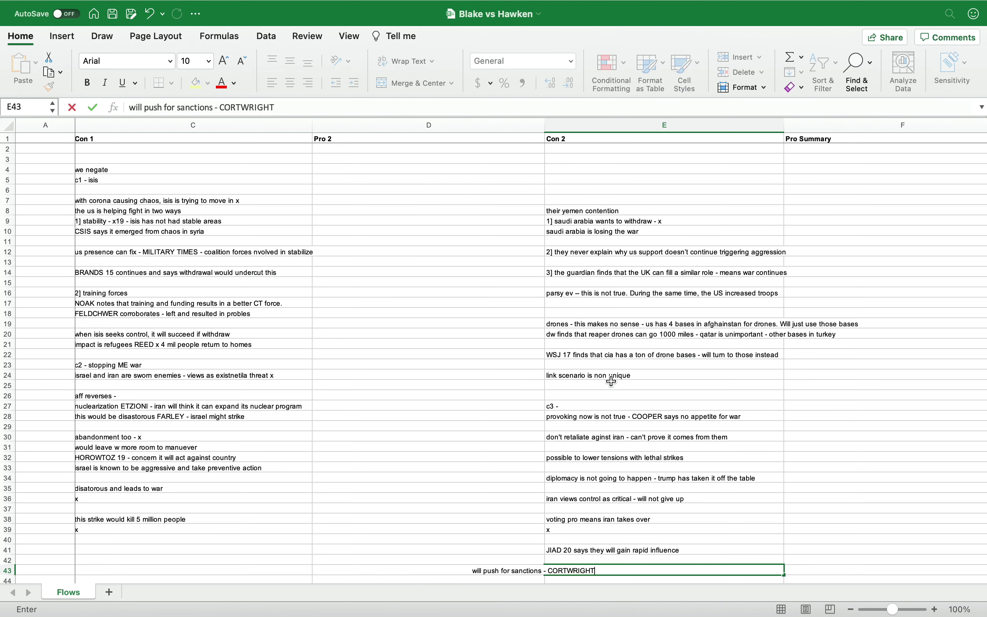
pyautogui.press('Return')
pyautogui.press('Return')
# Step: Enter the response "devastates regional stability - OXFORD" in E45 of the Con 2 column
pyautogui.write('deva')
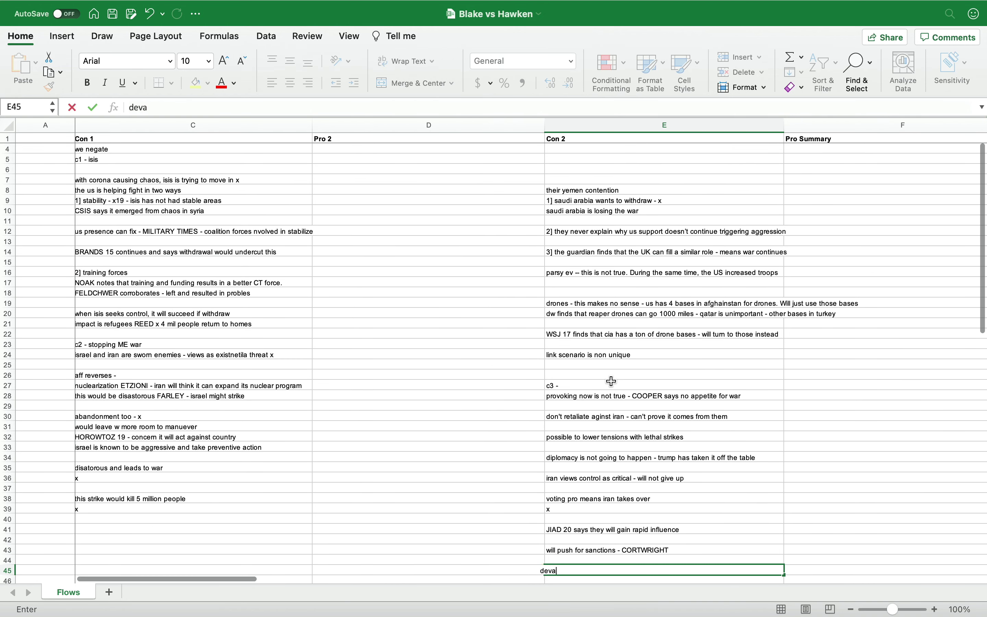
pyautogui.write('states regional stai')
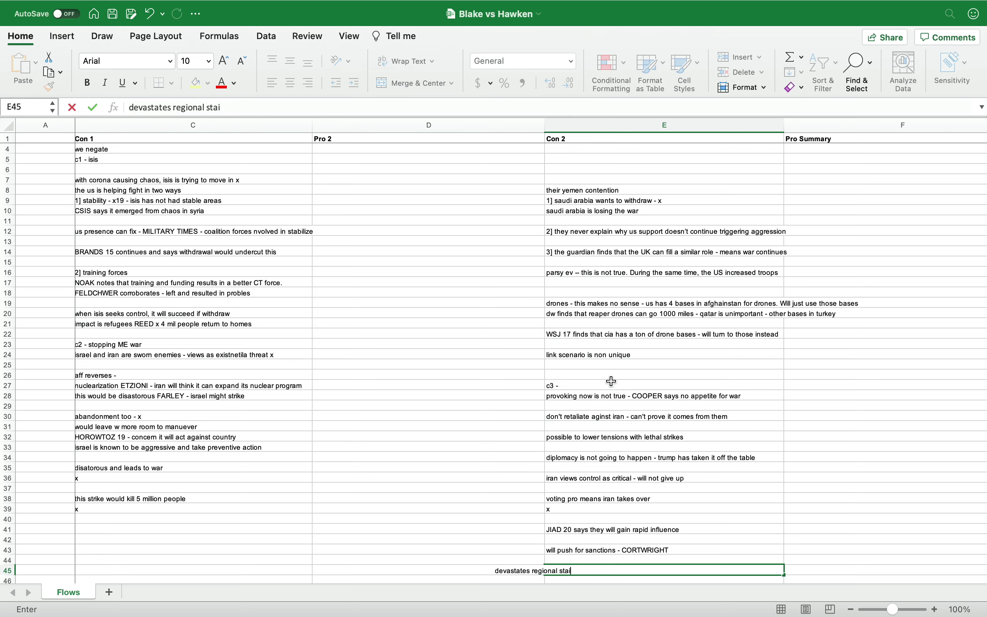
pyautogui.press('BackSpace')
pyautogui.write('bility - ')
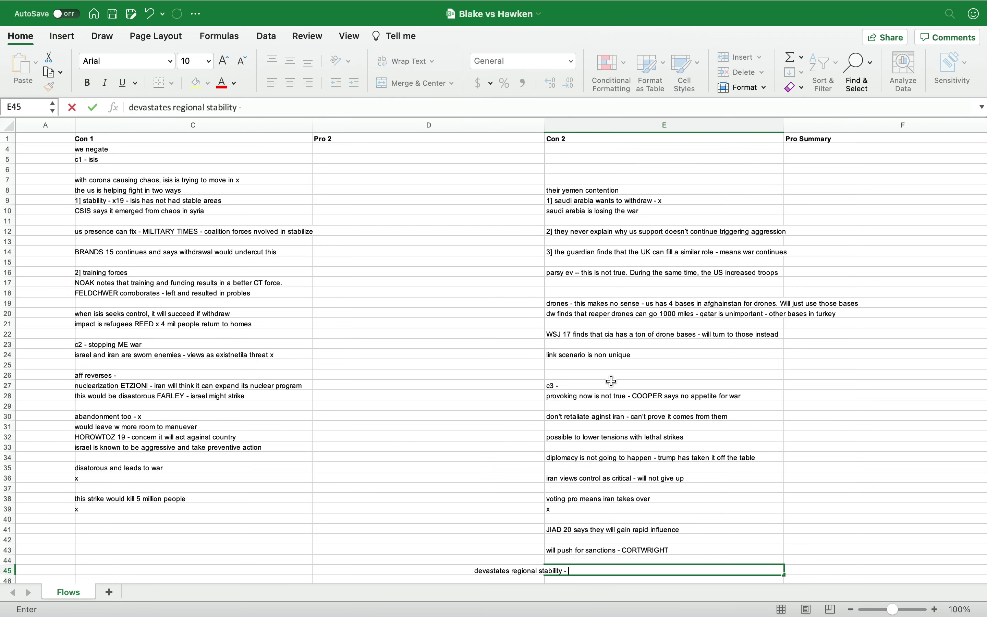
pyautogui.write('OXFORD')
pyautogui.press('Return')
pyautogui.press('Return')
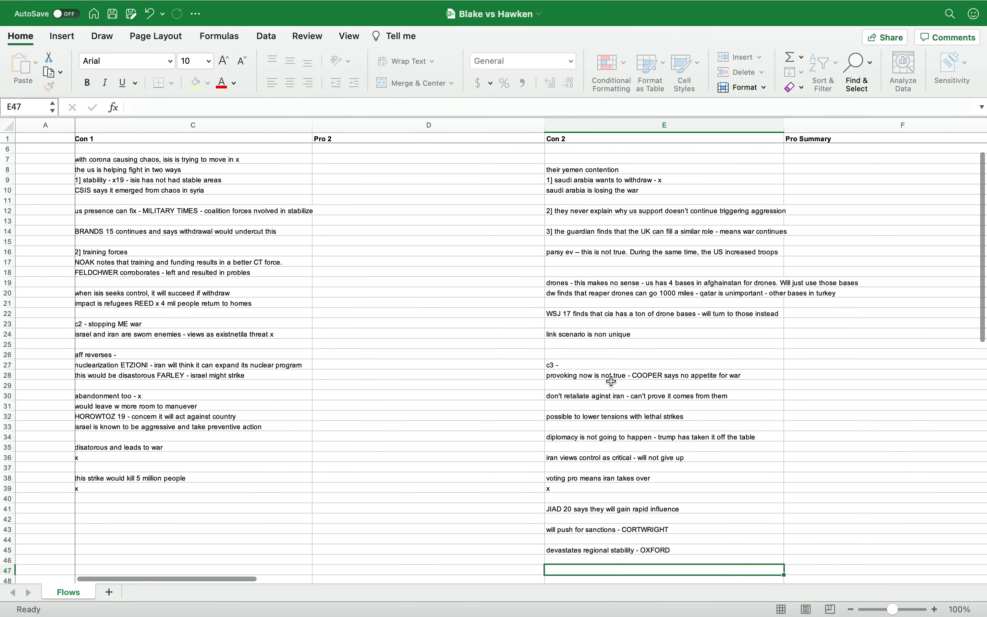
# Step: Enter "would be devastating - sunni shia war causes lots of deaths" in E48 and "would brin in the US" in E49
pyautogui.scroll(-10, 612, 382)
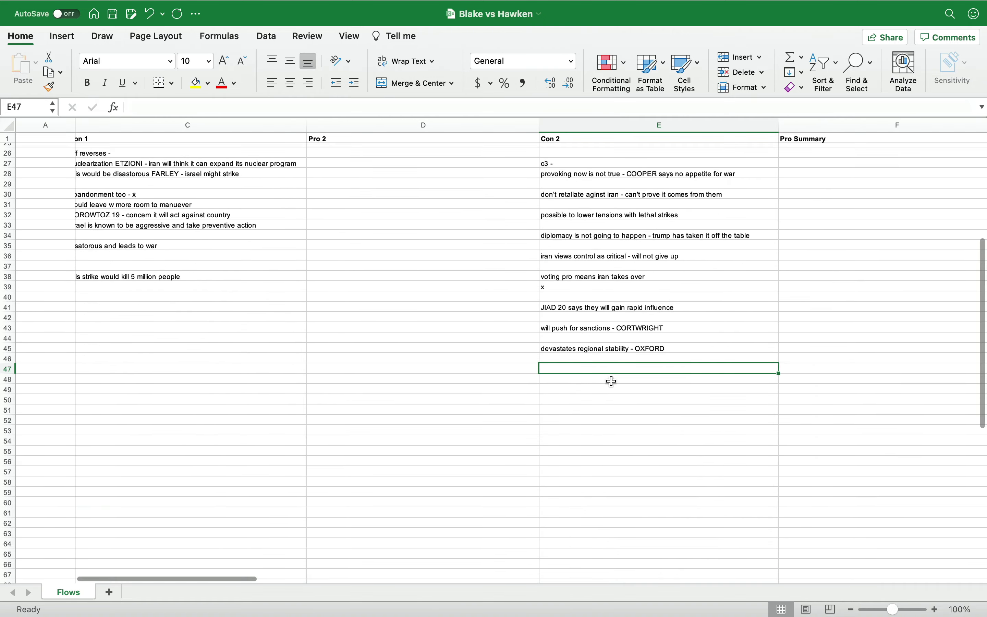
pyautogui.scroll(7, 611, 381)
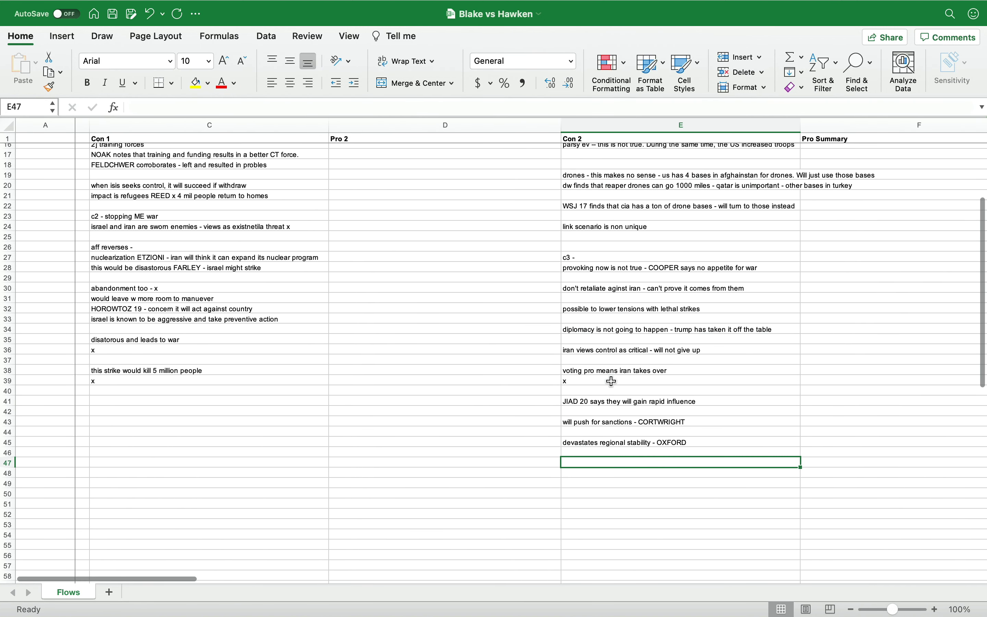
pyautogui.press('Return')
pyautogui.write('wou')
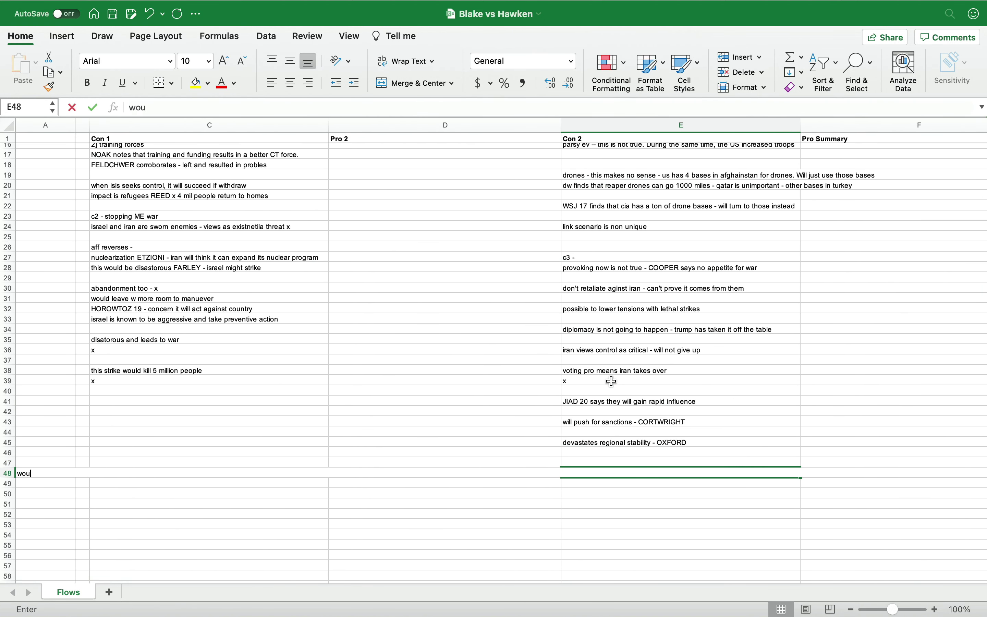
pyautogui.write('ld be devastating - sunni shia ')
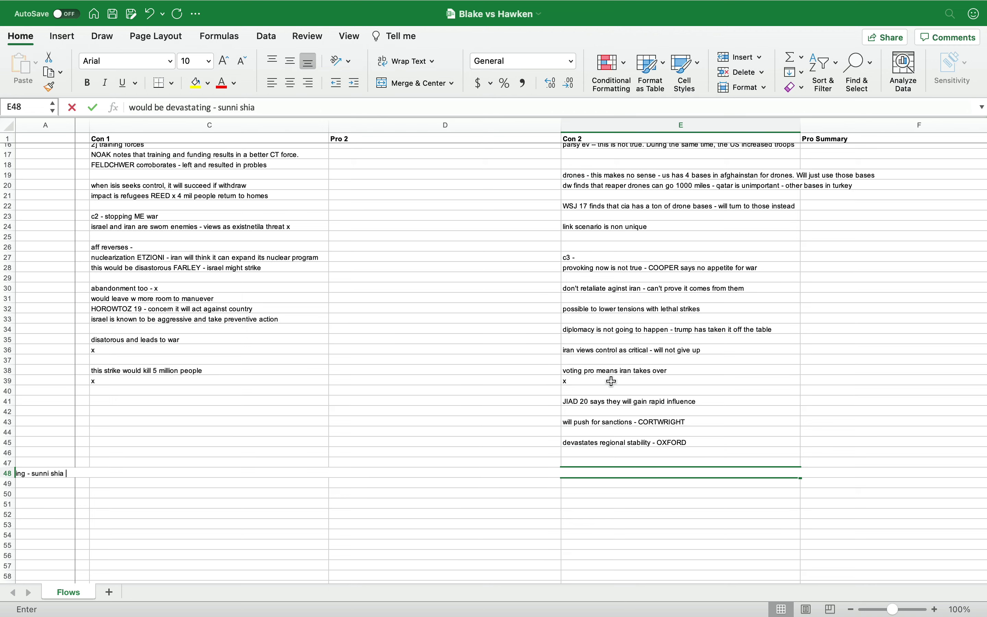
pyautogui.write('war ca')
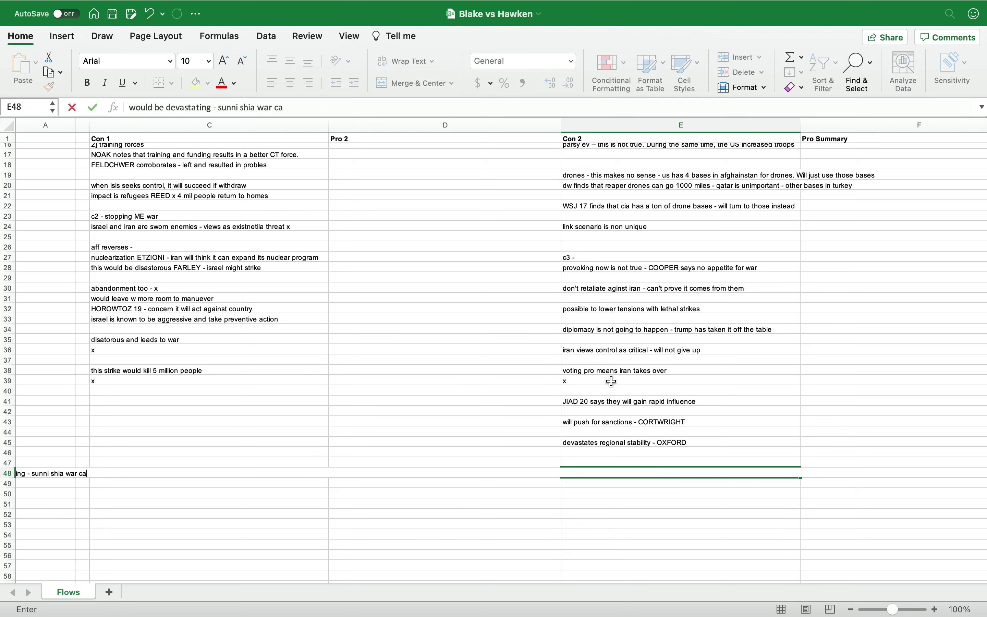
pyautogui.write('uses lots of deaths')
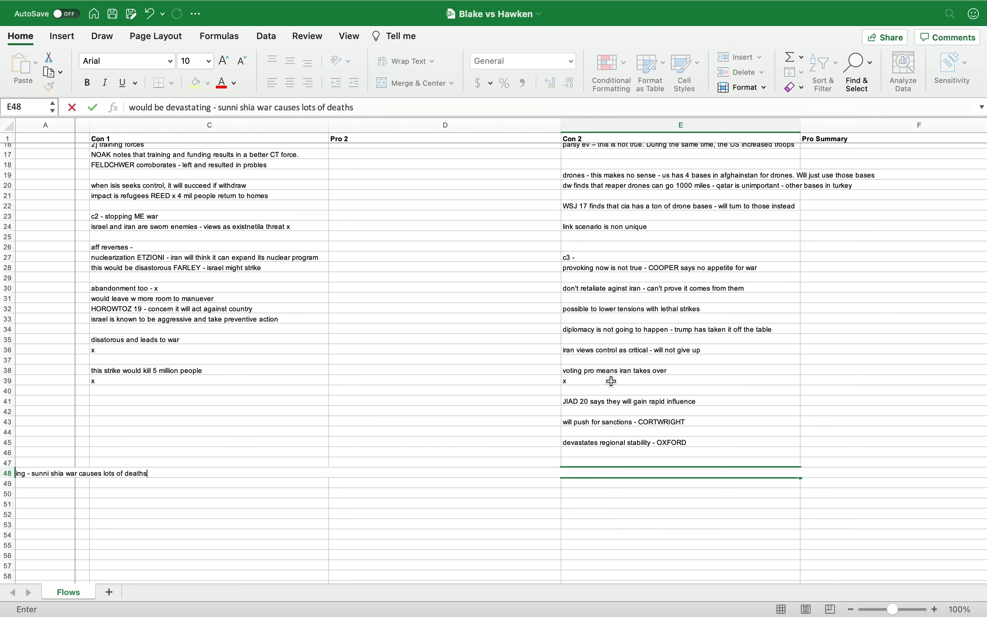
pyautogui.press('Return')
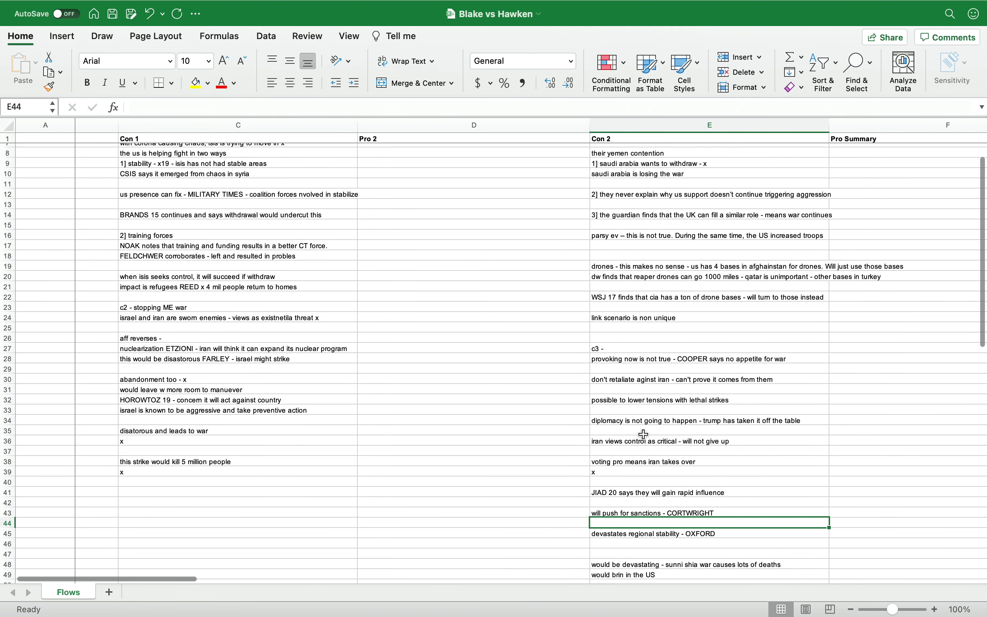
# Step: Label the Con 2 rebuttal sections by entering "c2 -" in E18 above the drones response and "c1 -" in E7 above the Yemen contention
pyautogui.scroll(-2, 643, 435)
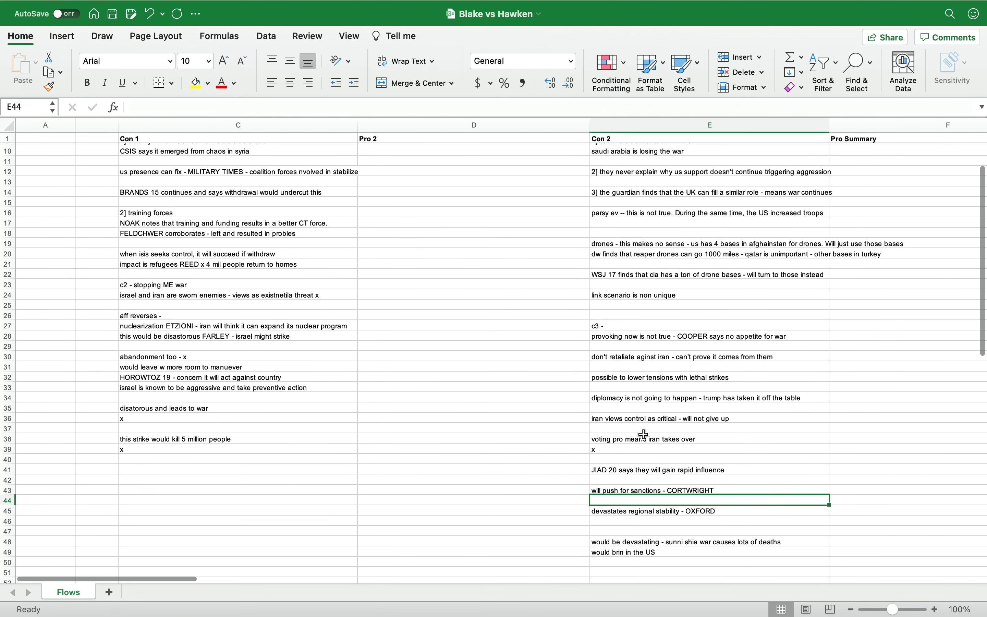
pyautogui.scroll(4, 643, 434)
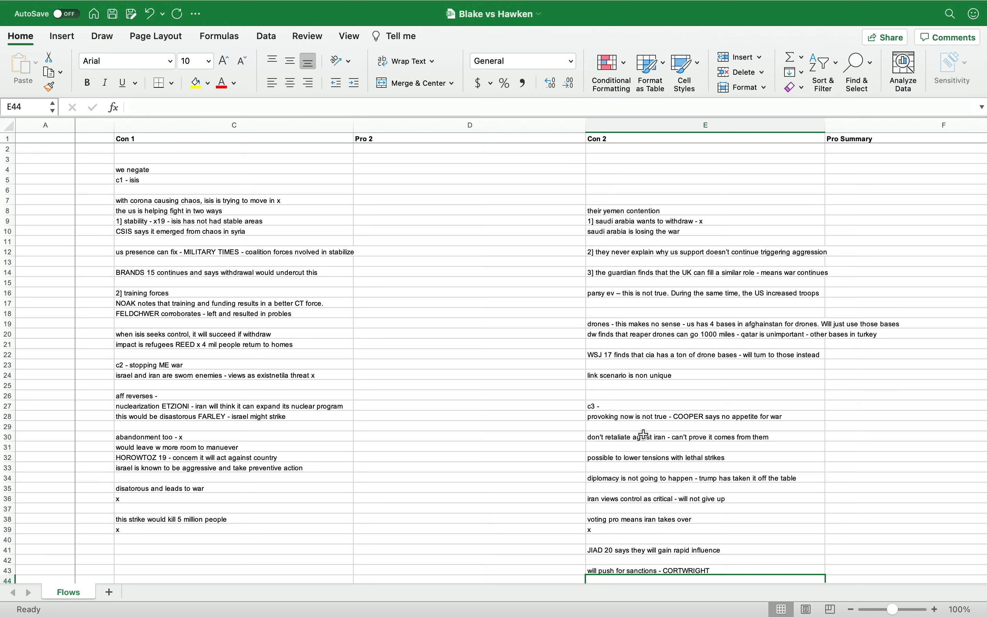
pyautogui.click(596, 323)
pyautogui.click(596, 315)
pyautogui.write('c2 -')
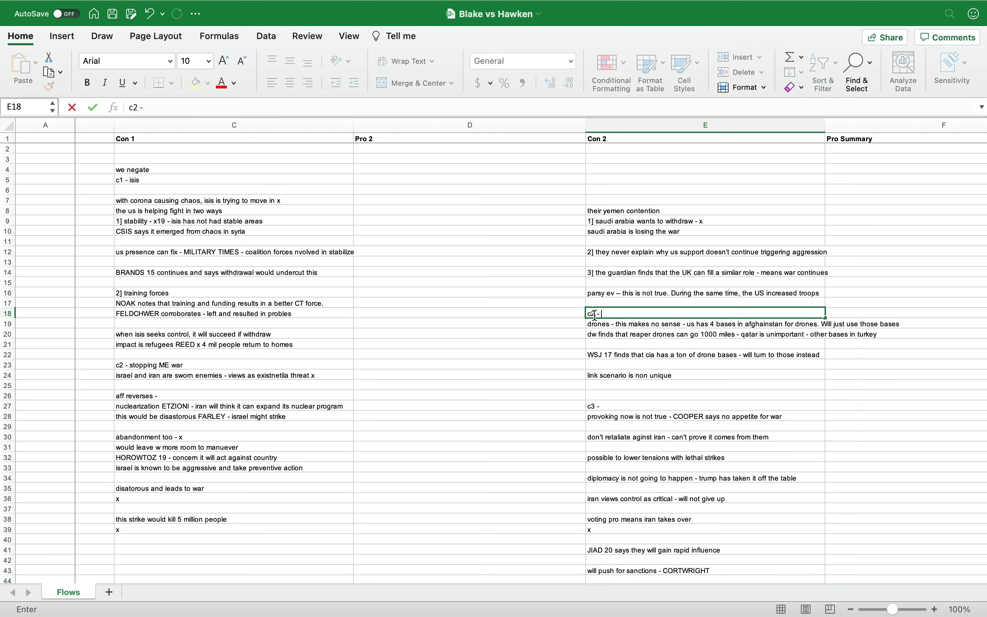
pyautogui.click(592, 199)
pyautogui.write('c1 -')
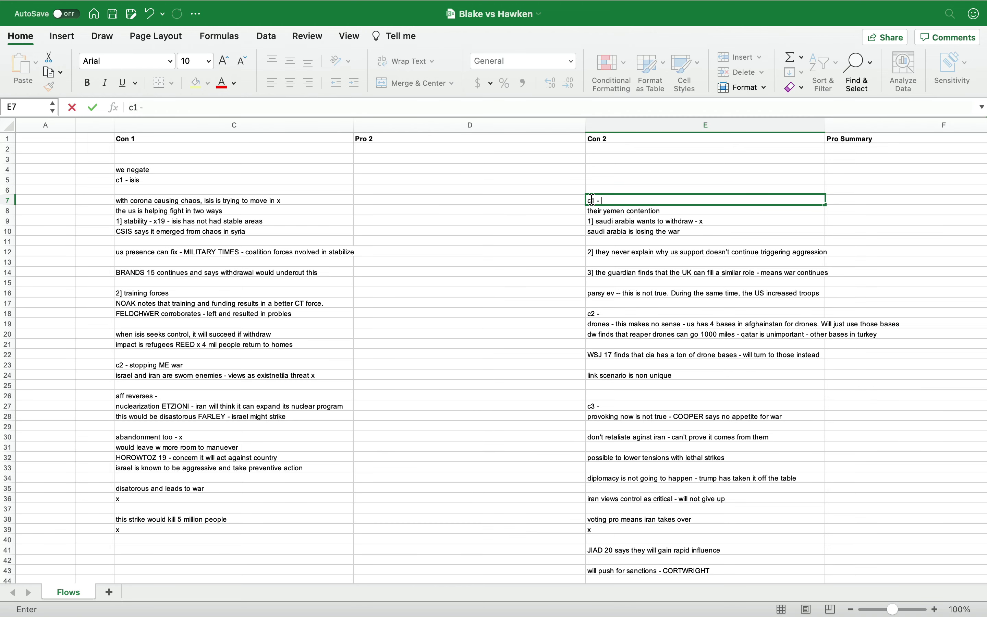
# Step: Enter the argument "ceasefire in squo -" in D4 of the Pro 2 column
pyautogui.click(418, 178)
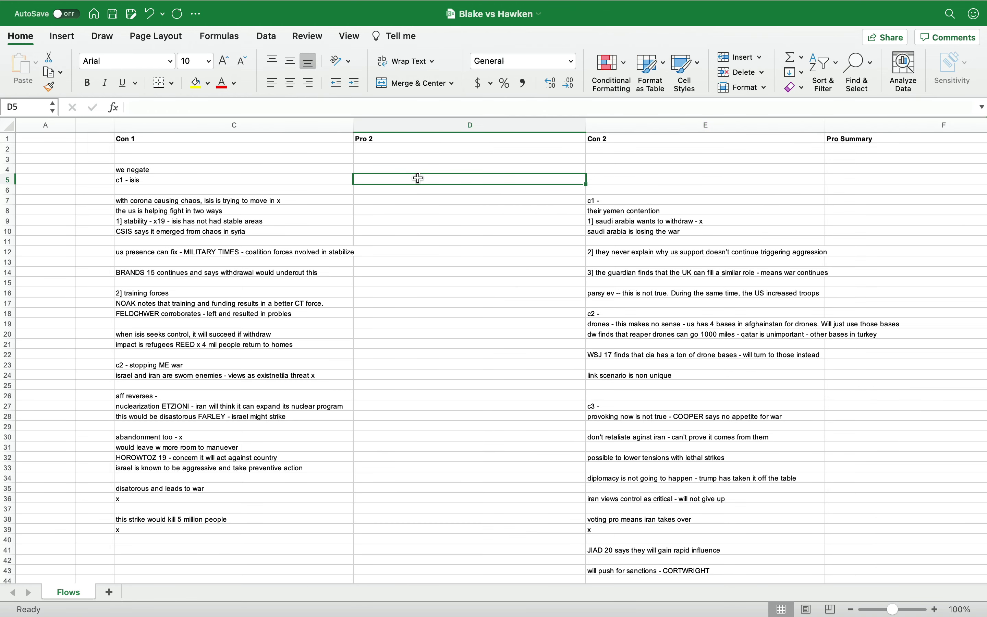
pyautogui.hscroll(-1, 418, 178)
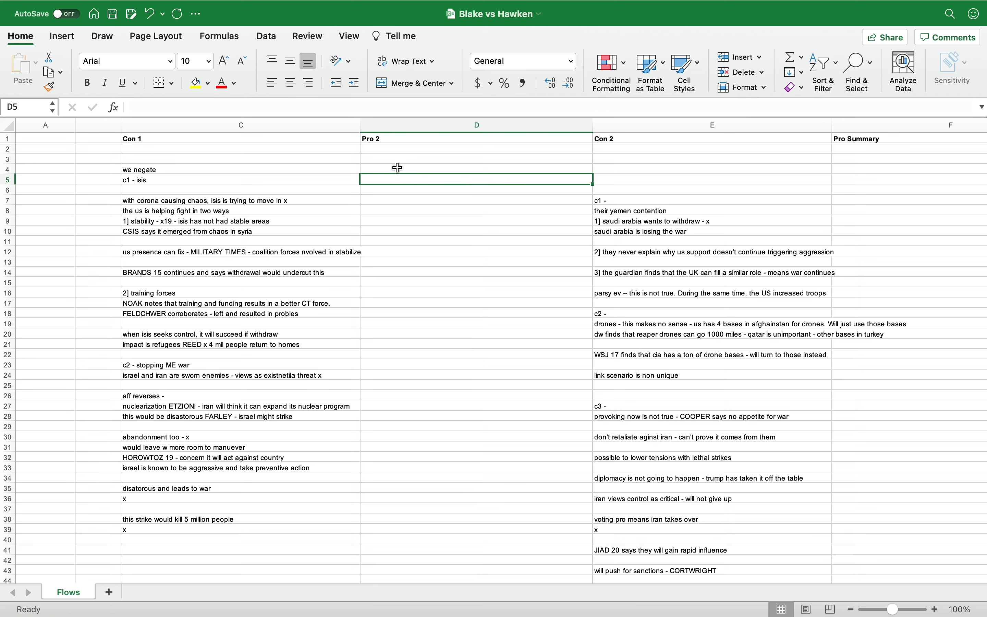
pyautogui.moveTo(396, 167); pyautogui.dragTo(374, 177)
pyautogui.click(374, 176)
pyautogui.click(368, 169)
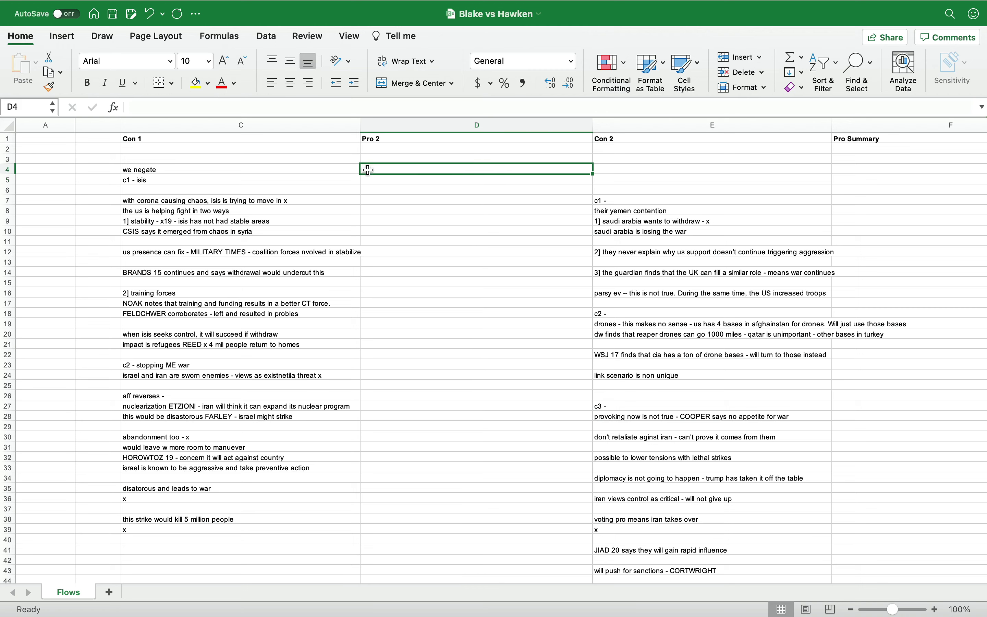
pyautogui.write('ceasefire in squo -')
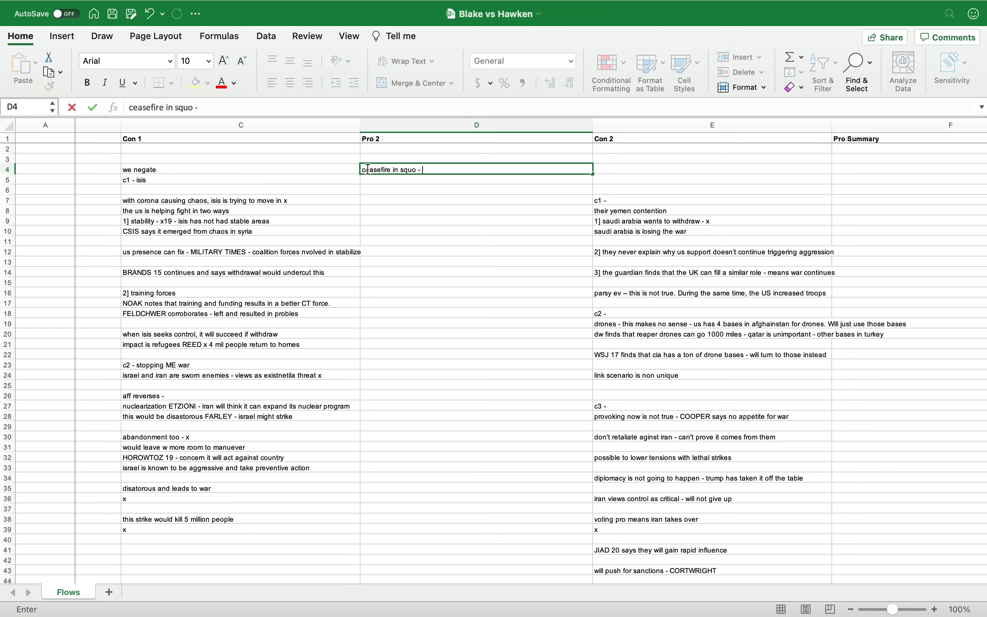
pyautogui.press('Return')
# Step: Enter "violated by houthis over and over - not acceding to demands" in D5
pyautogui.write('viola')
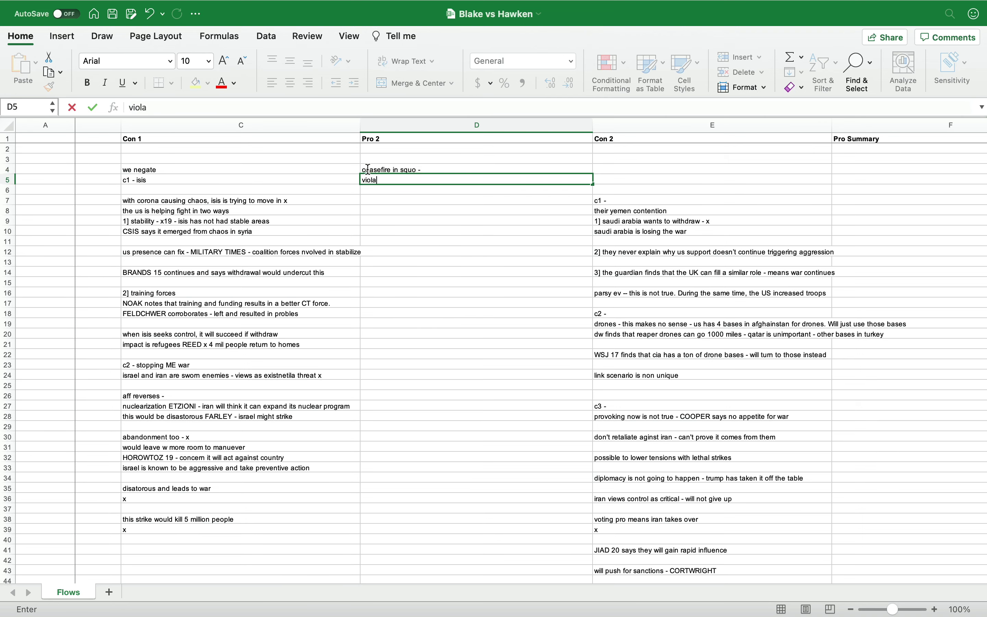
pyautogui.write('ted by houthis o')
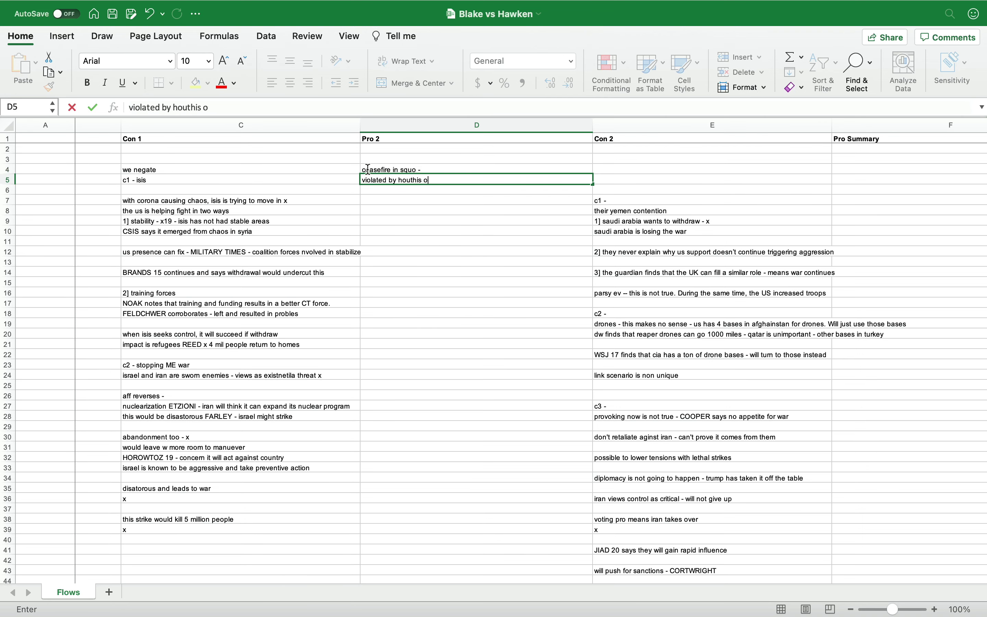
pyautogui.write('ver and over - not acc')
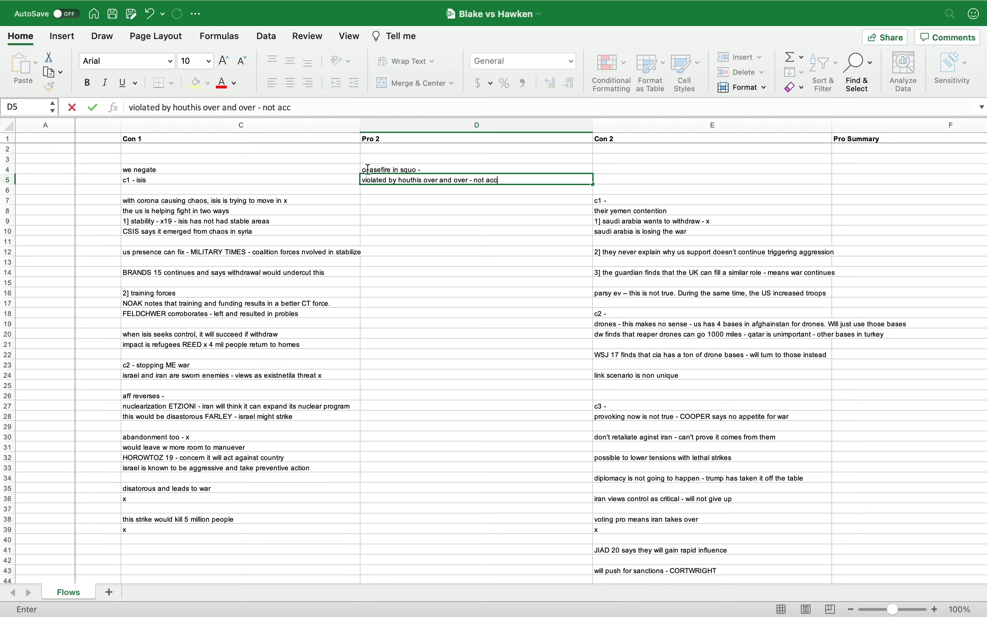
pyautogui.write('eding to demands')
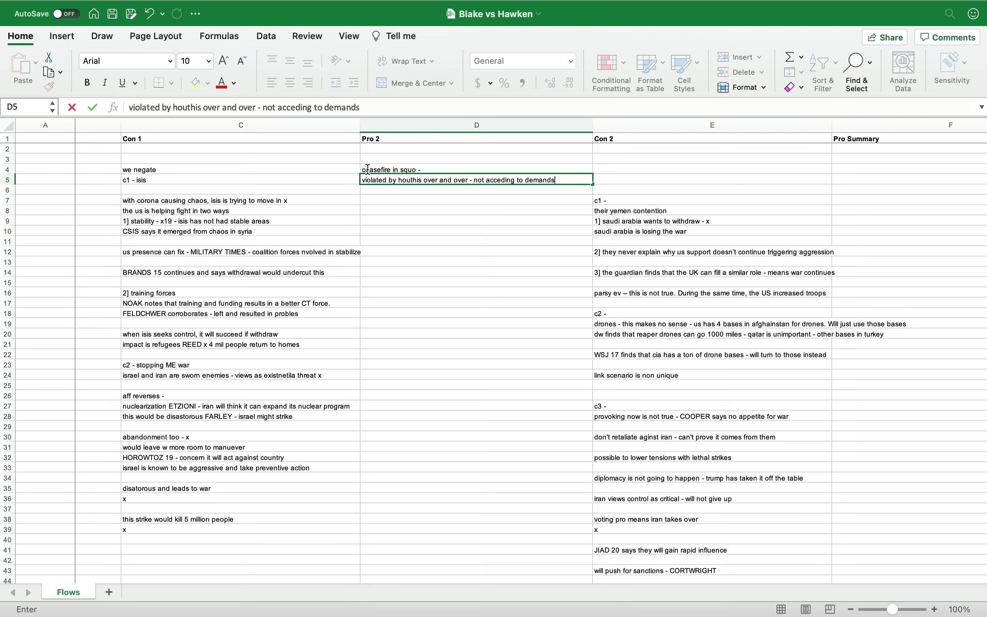
# Step: Enter "if saudi does not comply then there are issues" in D6 of the Pro 2 column
pyautogui.press('Return')
pyautogui.write('if saudi d')
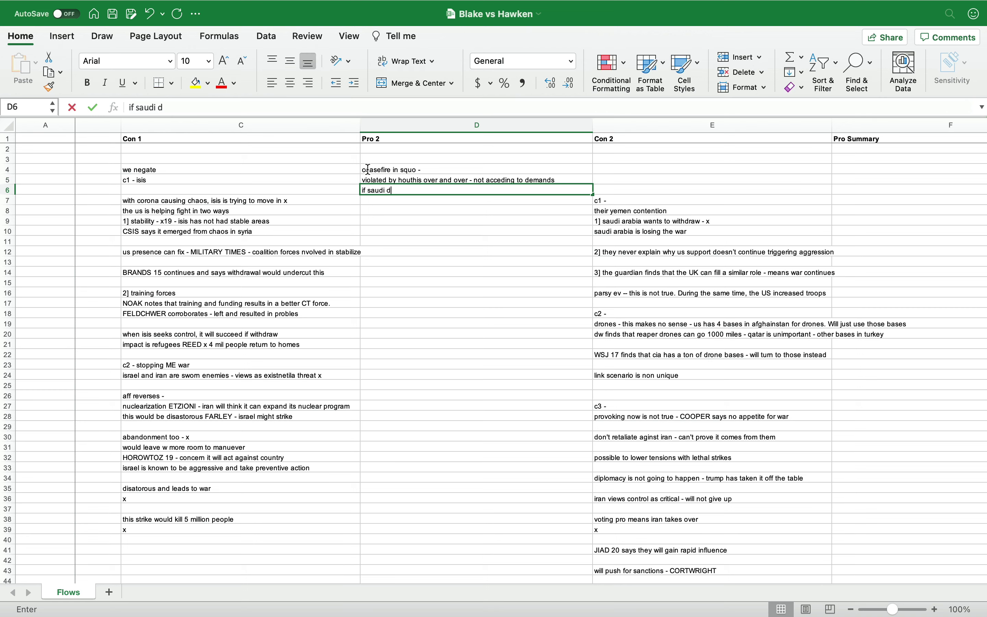
pyautogui.write('oes not comply then ')
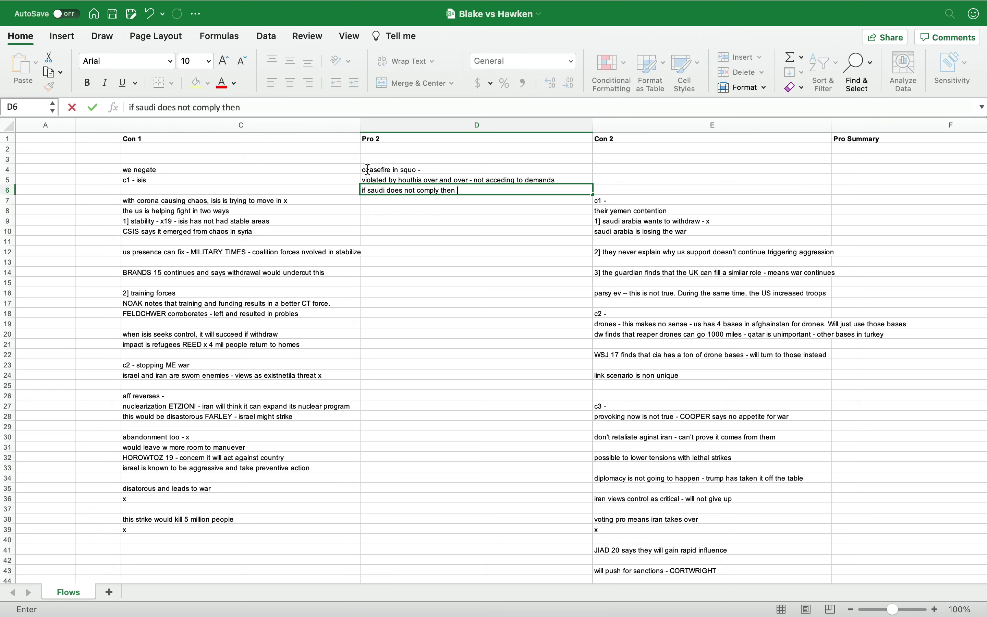
pyautogui.write('there are issues')
pyautogui.press('Return')
# Step: Enter "don't solve arms sales thing doesn't matter - not enough to prevent invasion" in D8
pyautogui.press('Return')
pyautogui.write('dont solve arm')
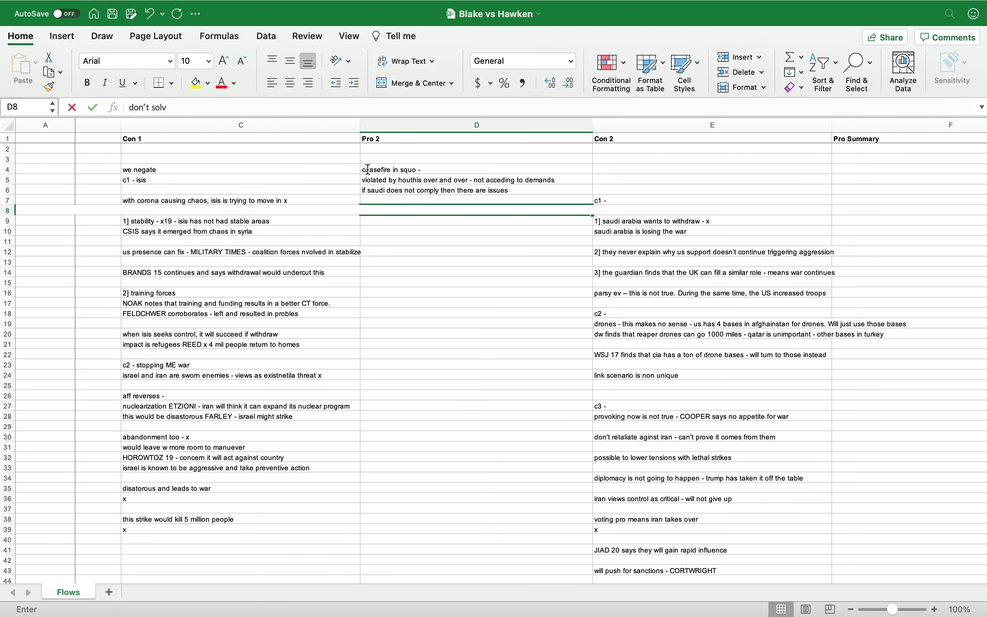
pyautogui.write("s sales thing doesn't matter - not eno")
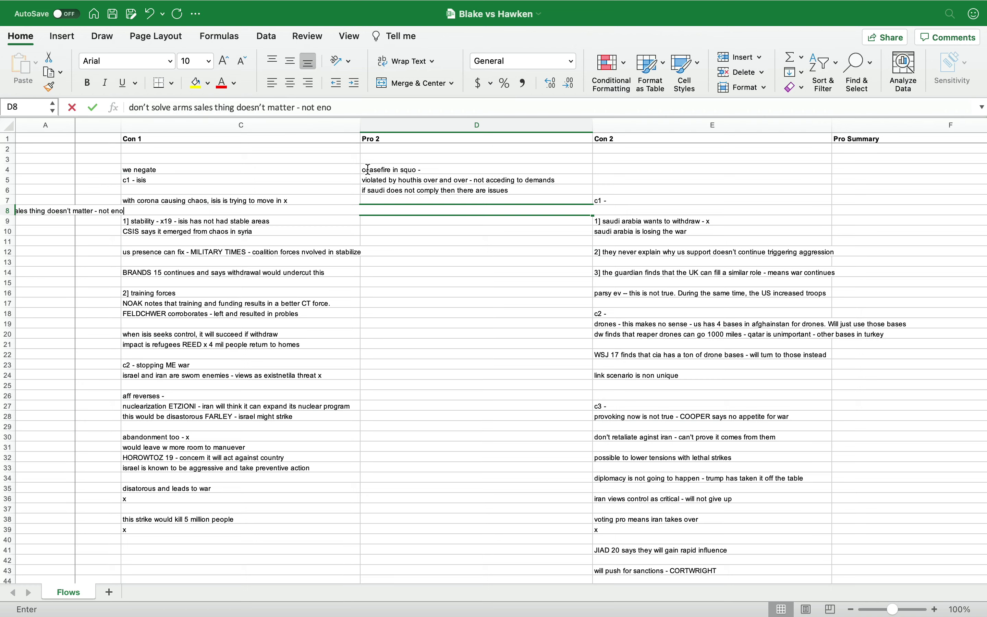
pyautogui.write('ugh to prevent ')
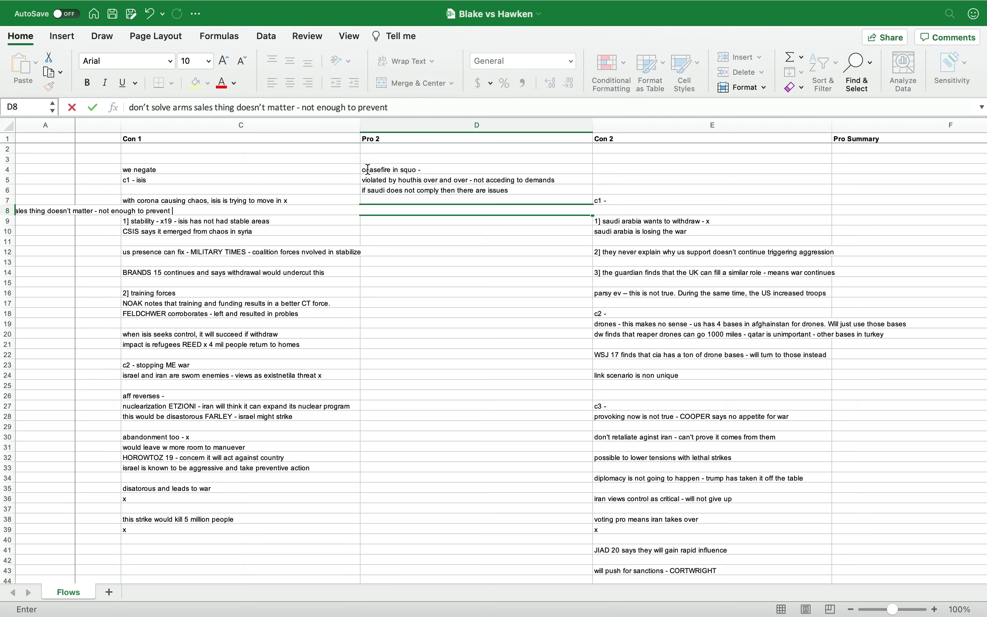
pyautogui.write('invasion')
pyautogui.press('Return')
# Step: Enter "will keep fighting - but it sucks in other actors in the region" in D10
pyautogui.press('Return')
pyautogui.write('wi')
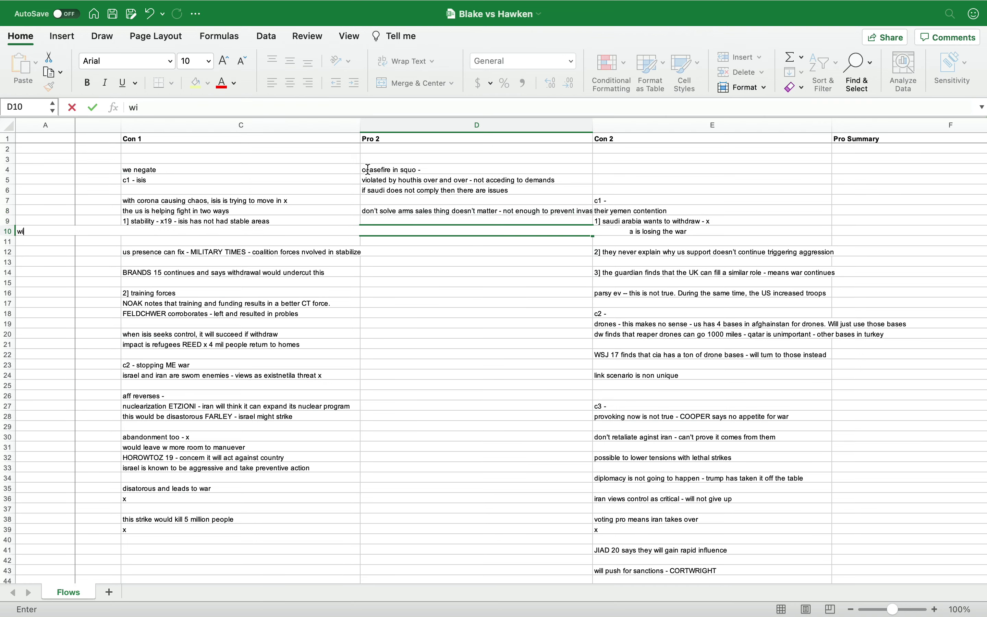
pyautogui.write('ll keep fighting -')
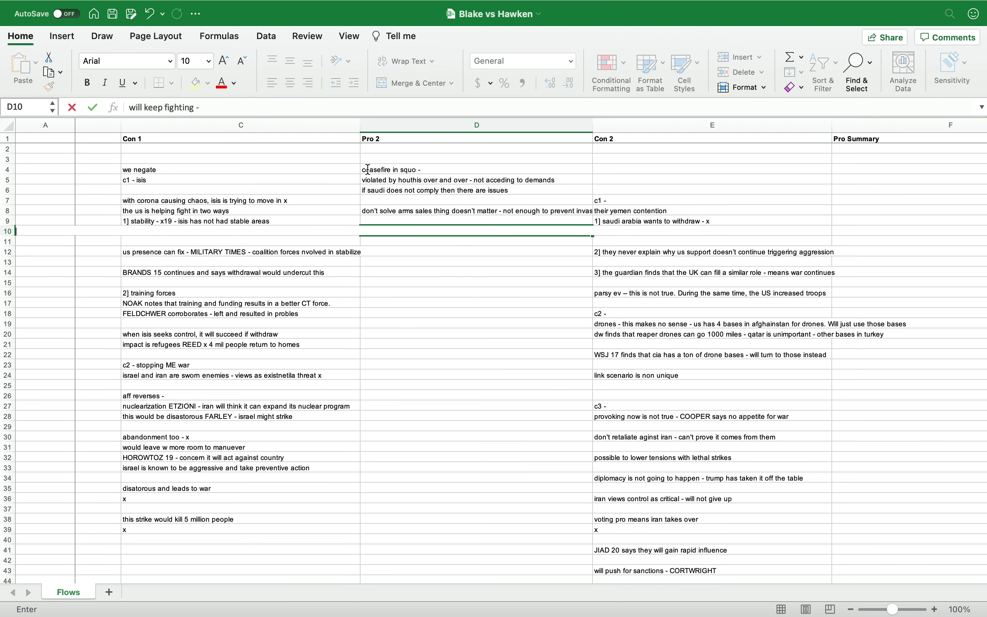
pyautogui.write(' but it sucks in oth')
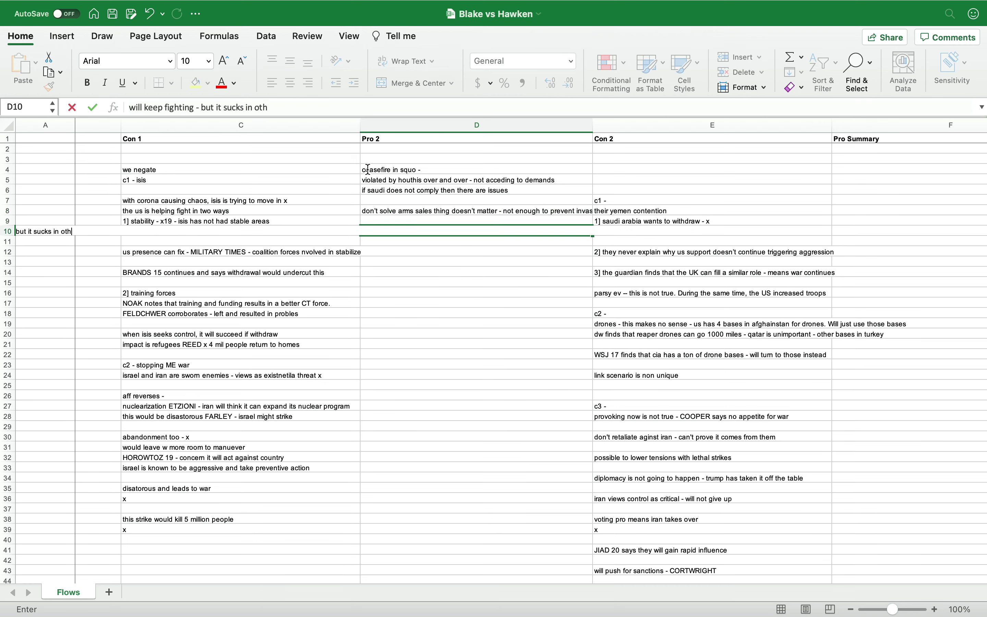
pyautogui.write('er actors in the region')
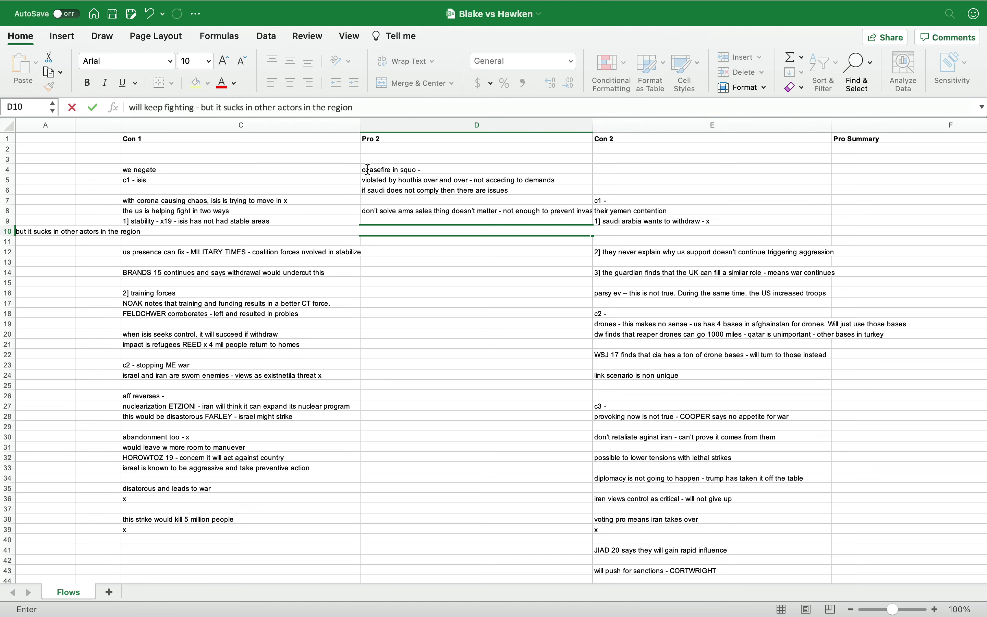
pyautogui.press('Return')
# Step: Enter "doesn ot cite a card for pulling out troops - parsy says it causes a massive decrease in air strikes" in D12
pyautogui.press('Return')
pyautogui.write('doesn ot')
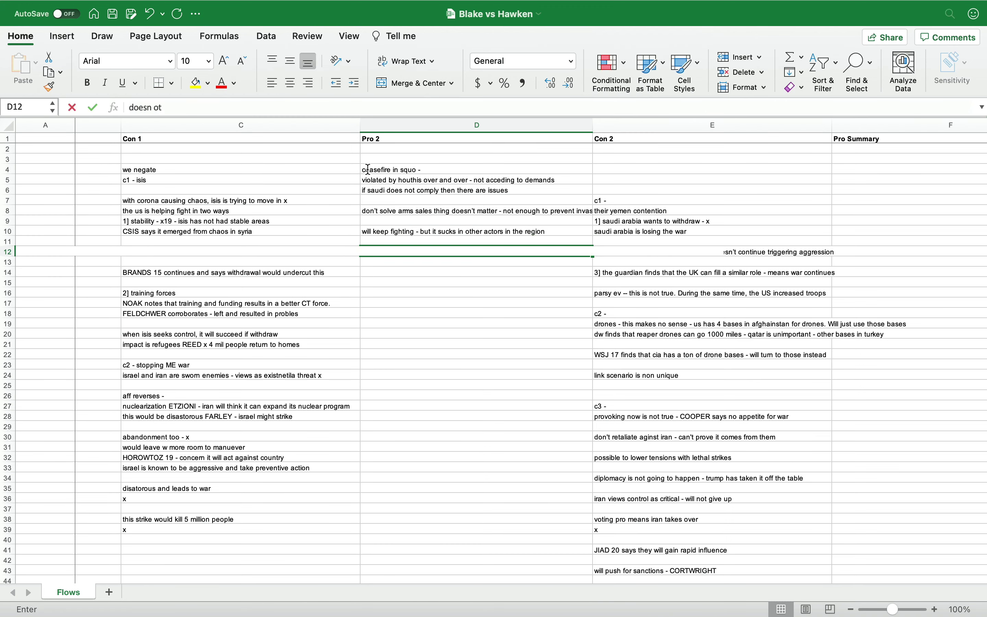
pyautogui.write(' cite a car')
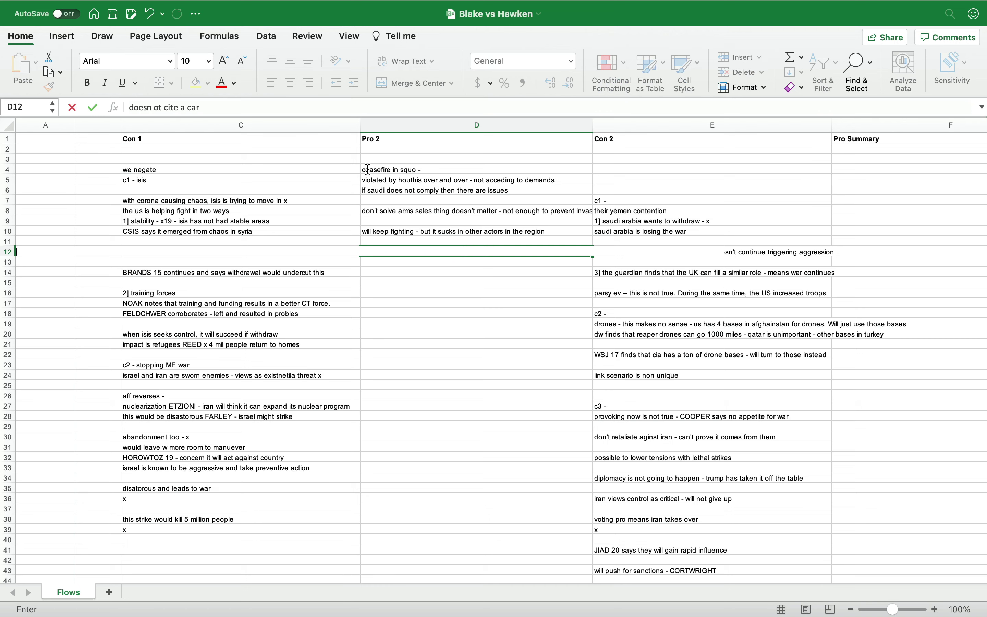
pyautogui.write('d for pulling out troops - pa')
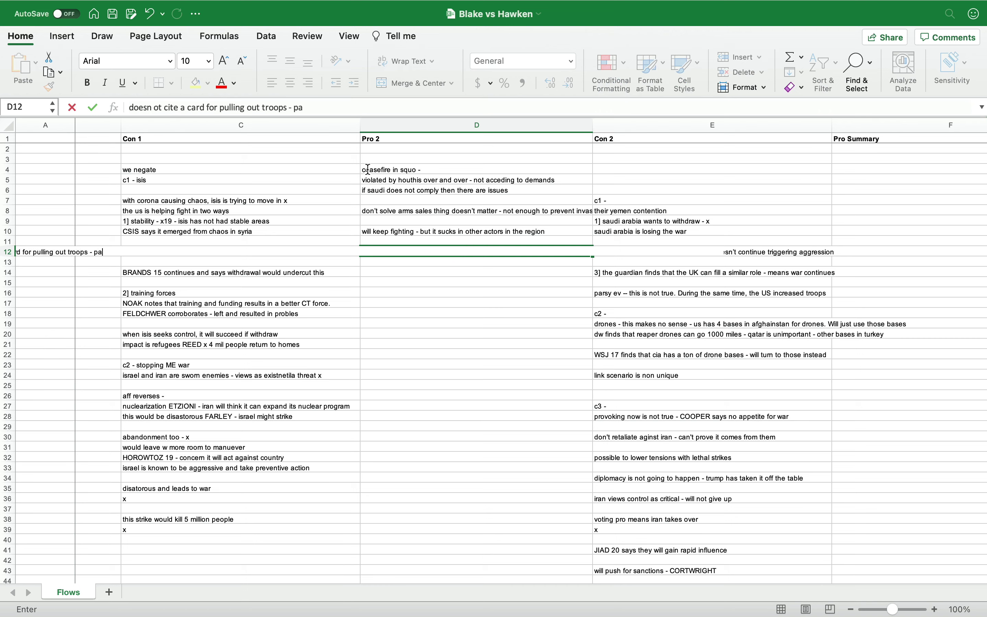
pyautogui.write('rsy says it causes a massive de')
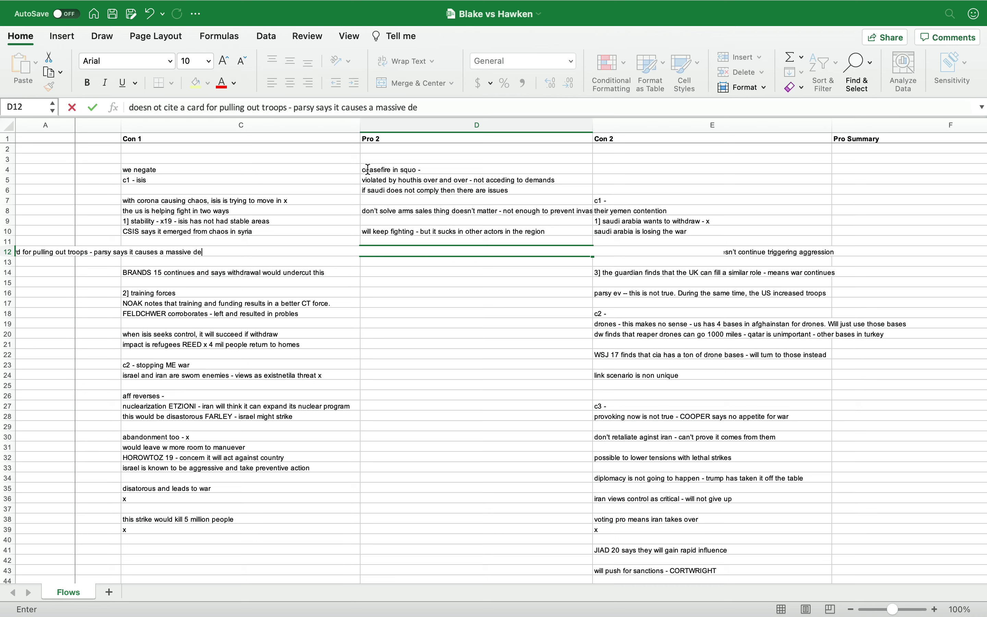
pyautogui.write('crease in air strikes')
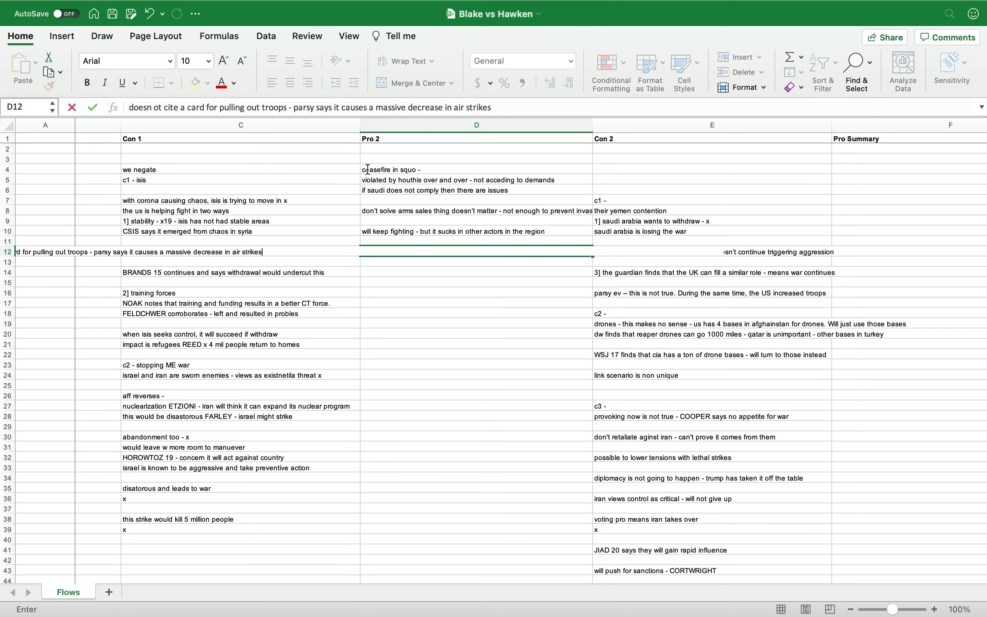
pyautogui.press('Return')
# Step: Enter the concession "we will kick the drones stuff" in D15 of the Pro 2 column
pyautogui.press('Return')
pyautogui.press('Return')
pyautogui.write('we will kic')
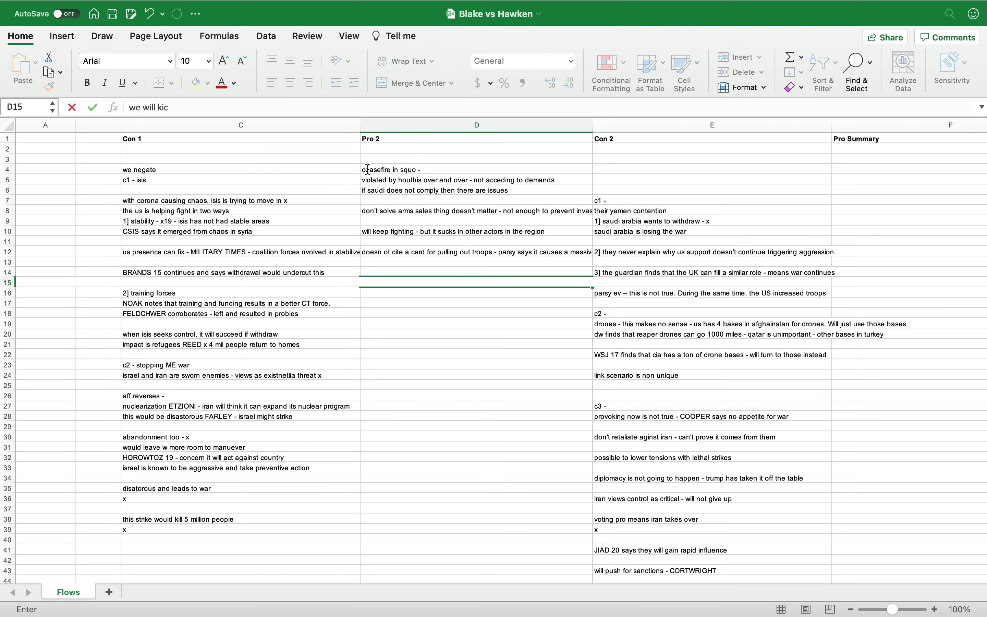
pyautogui.write('k the drones stuff')
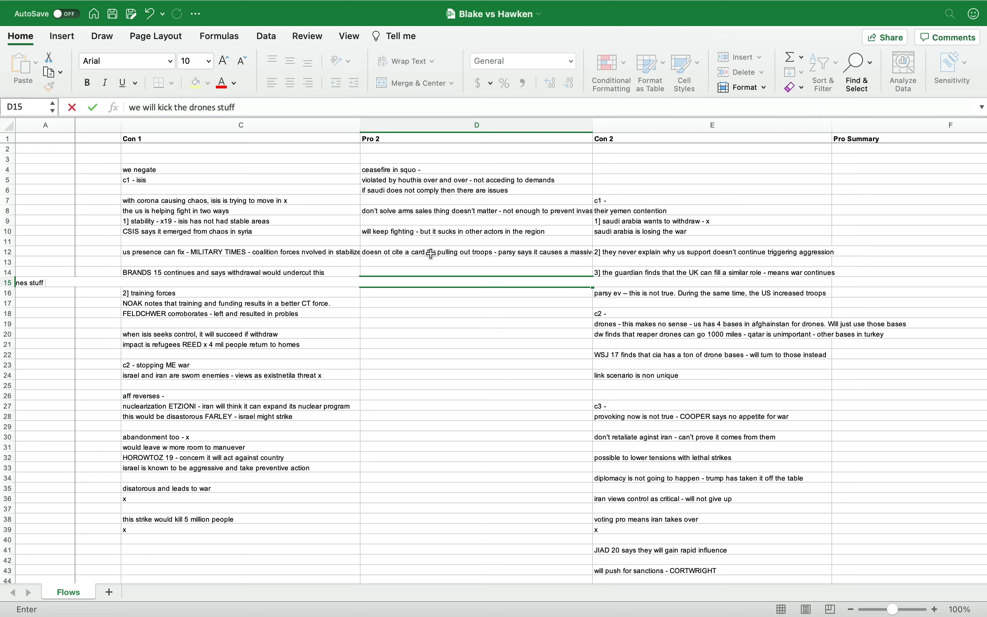
# Step: Turn on text wrapping for the long air strikes response in D12 and check its contents
pyautogui.click(431, 252)
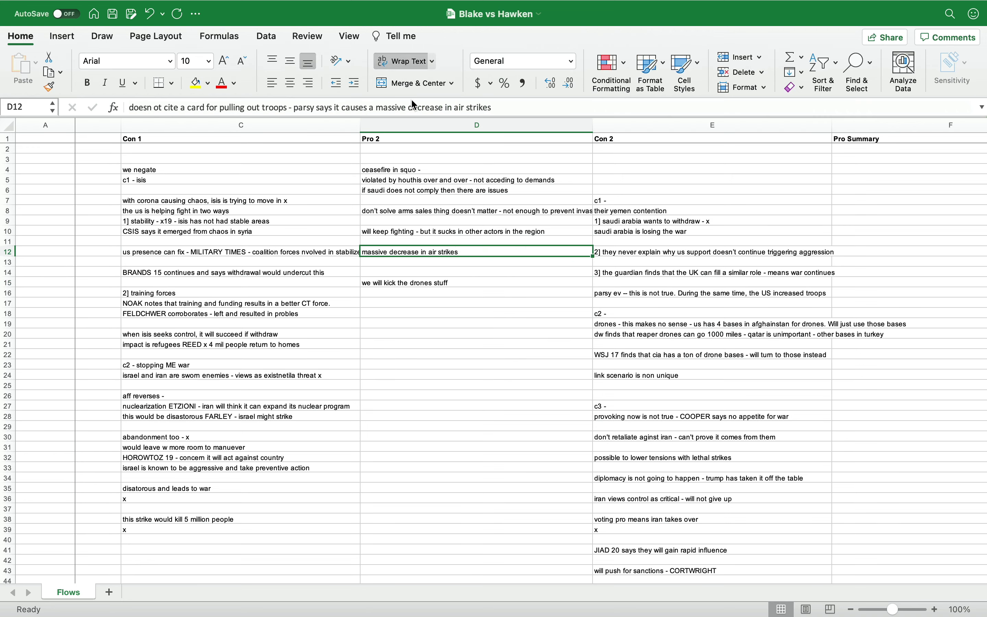
pyautogui.click(437, 274)
pyautogui.doubleClick(395, 249)
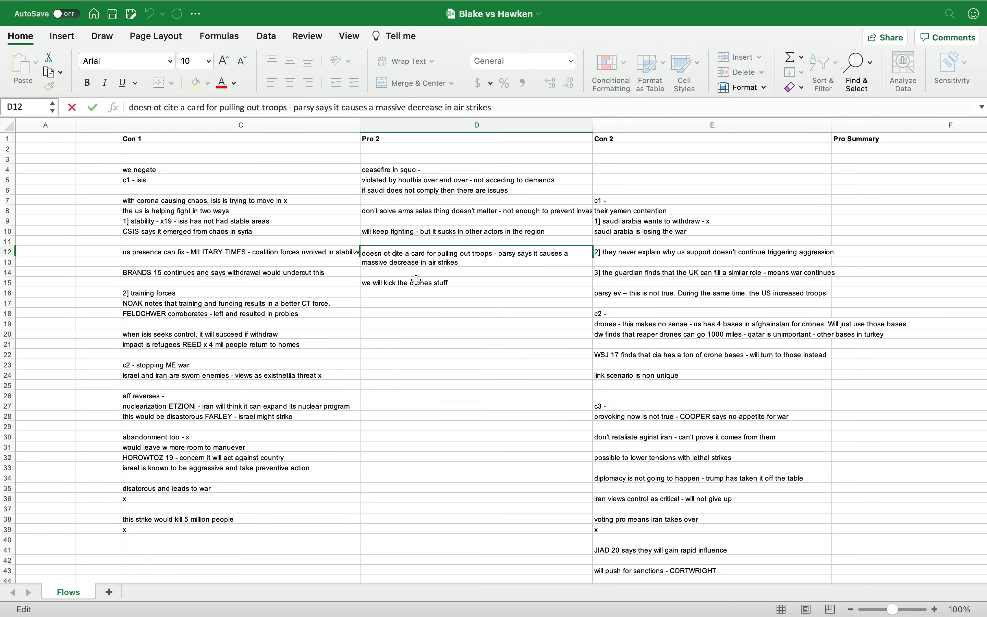
pyautogui.click(401, 283)
pyautogui.click(404, 293)
# Step: Enter "yes escalation - dropped" in D18 and the section label "c3" above it in D17
pyautogui.click(389, 315)
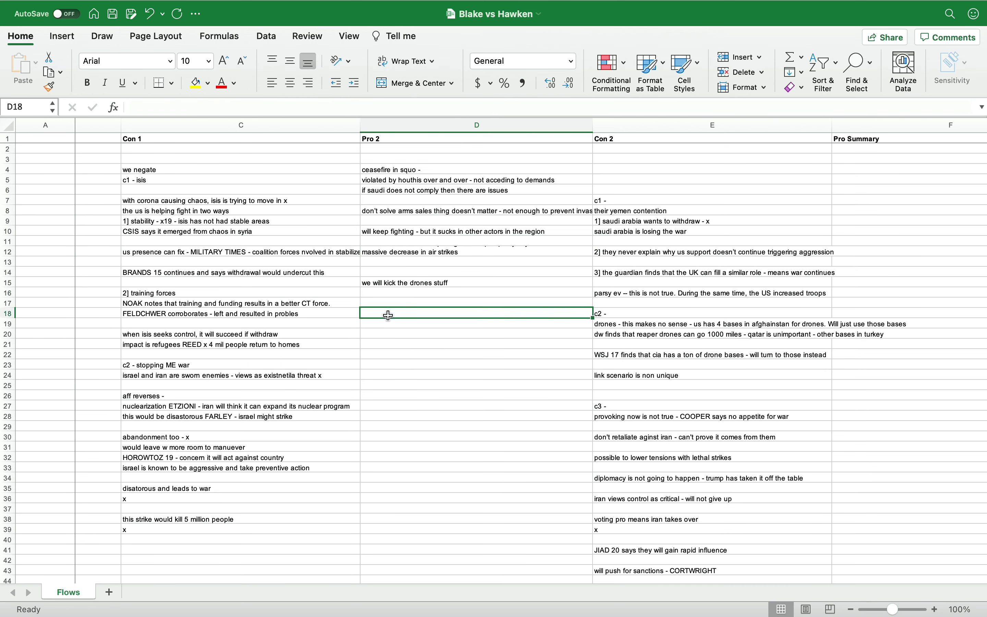
pyautogui.write('yes escalation - dropped')
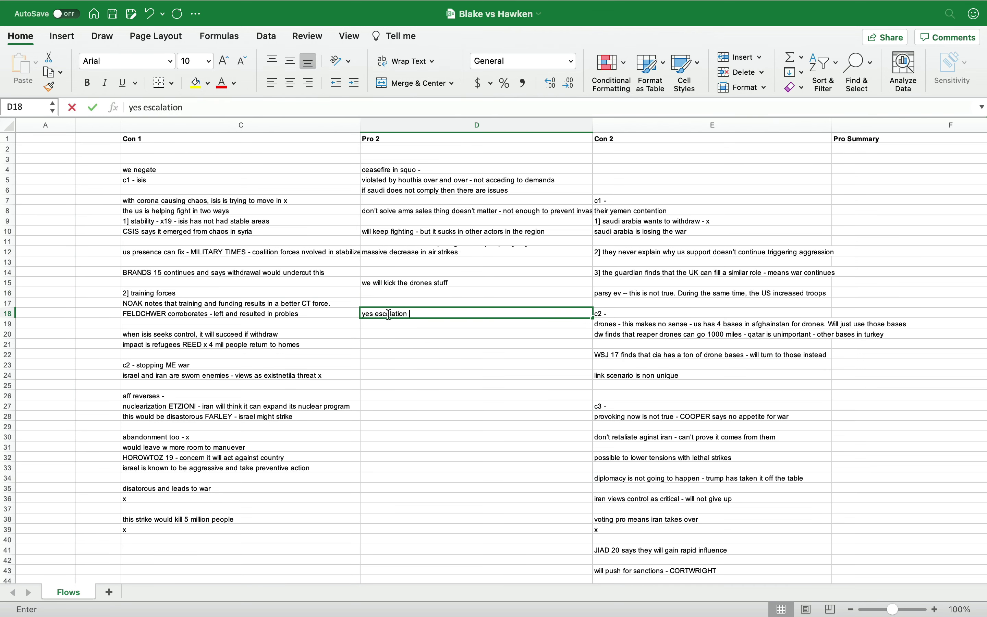
pyautogui.click(377, 301)
pyautogui.write('c3')
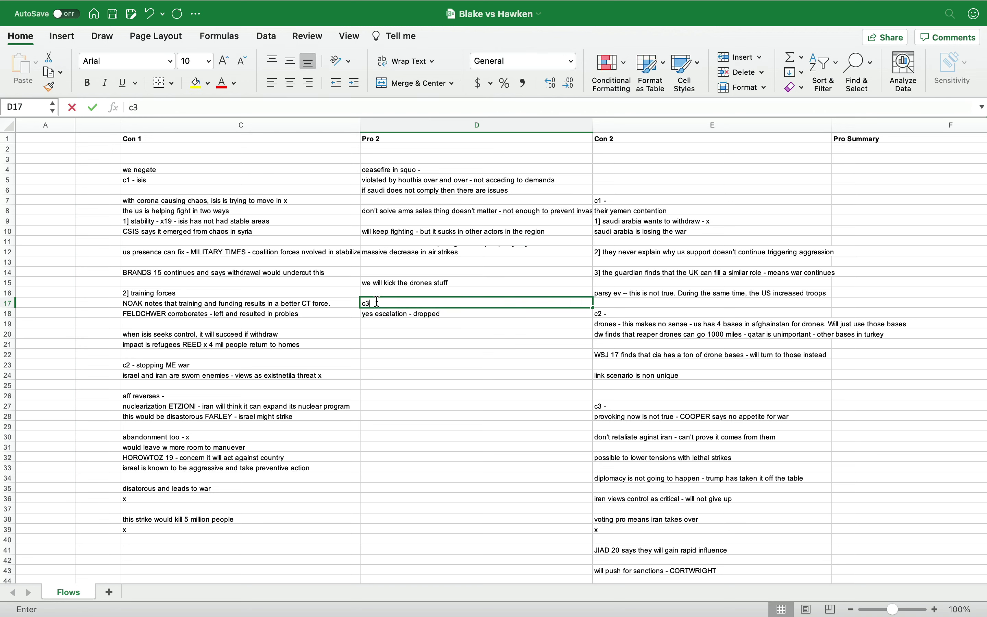
# Step: Extend the escalation response in D18 with "post corona that this happens"
pyautogui.doubleClick(449, 312)
pyautogui.write('post corona that t')
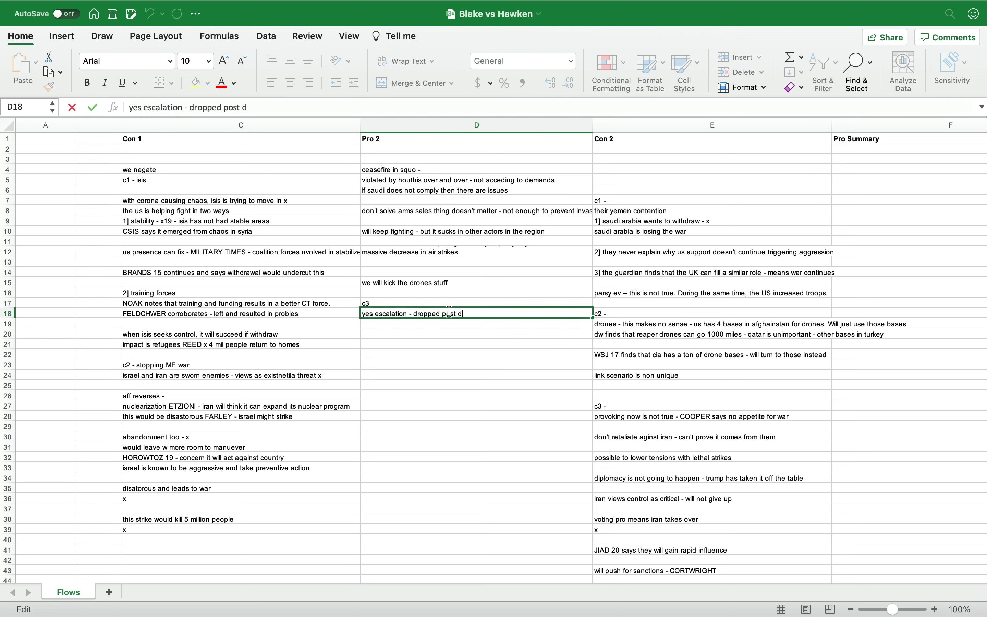
pyautogui.write('his happens')
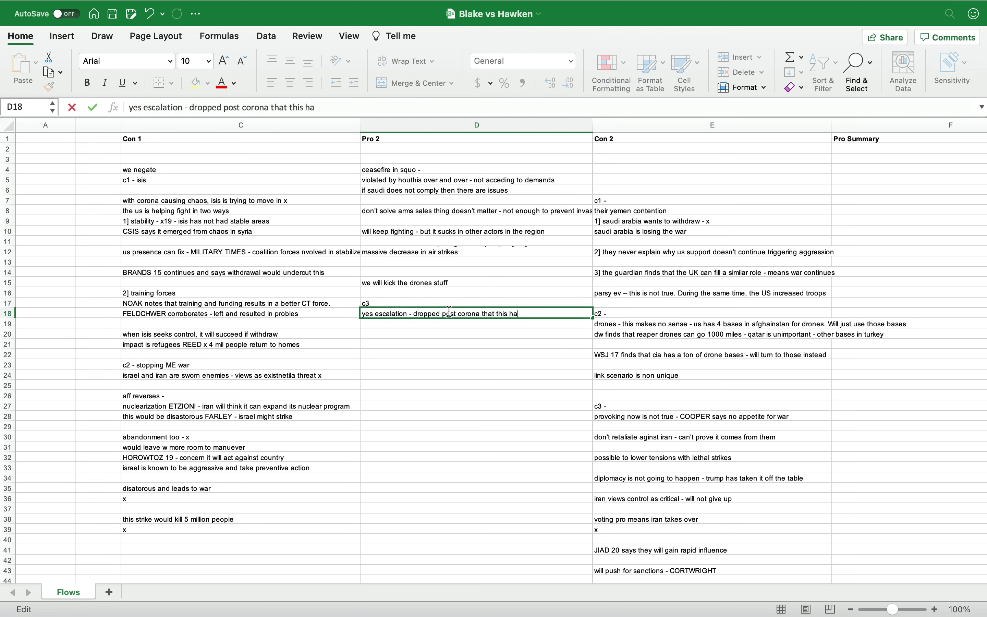
pyautogui.press('Return')
# Step: Enter "in the status quo there is escalation now bc iran wants to push the us out - iran will attack us which forces escalation" in D20
pyautogui.press('Return')
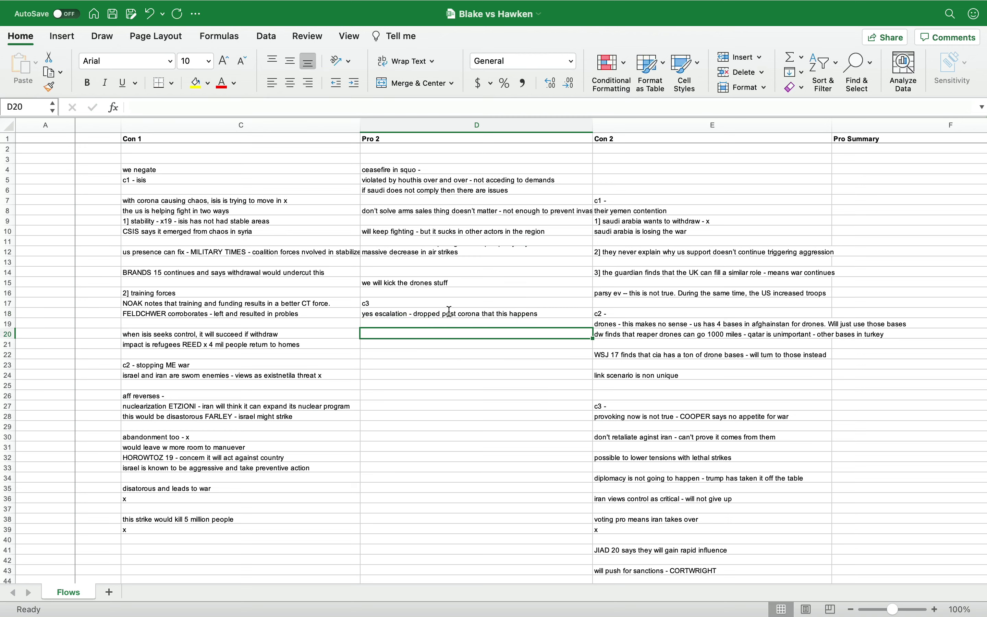
pyautogui.write('in the status quo there is e')
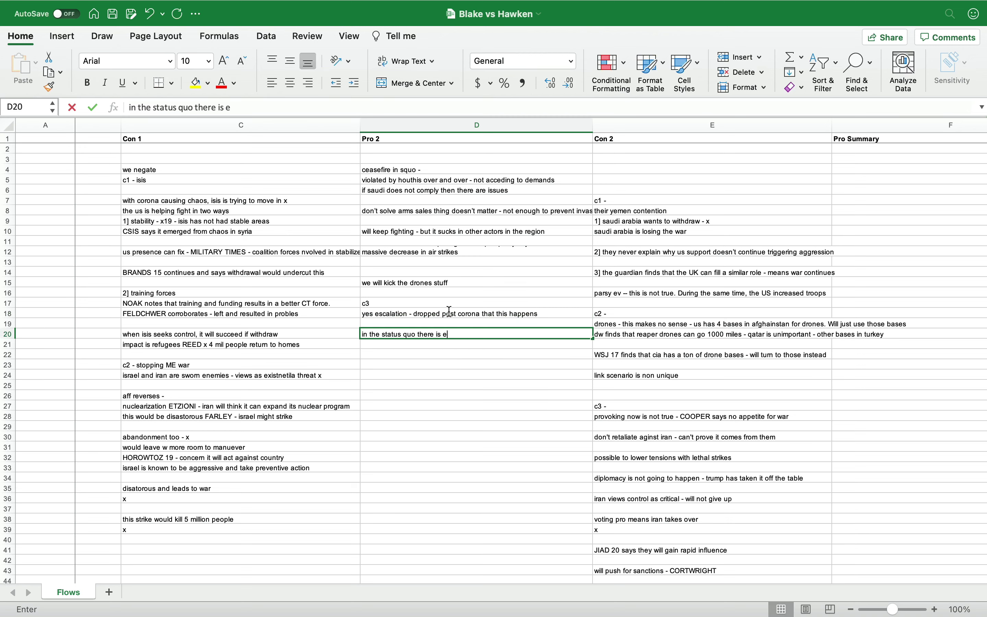
pyautogui.write('scalation now bc')
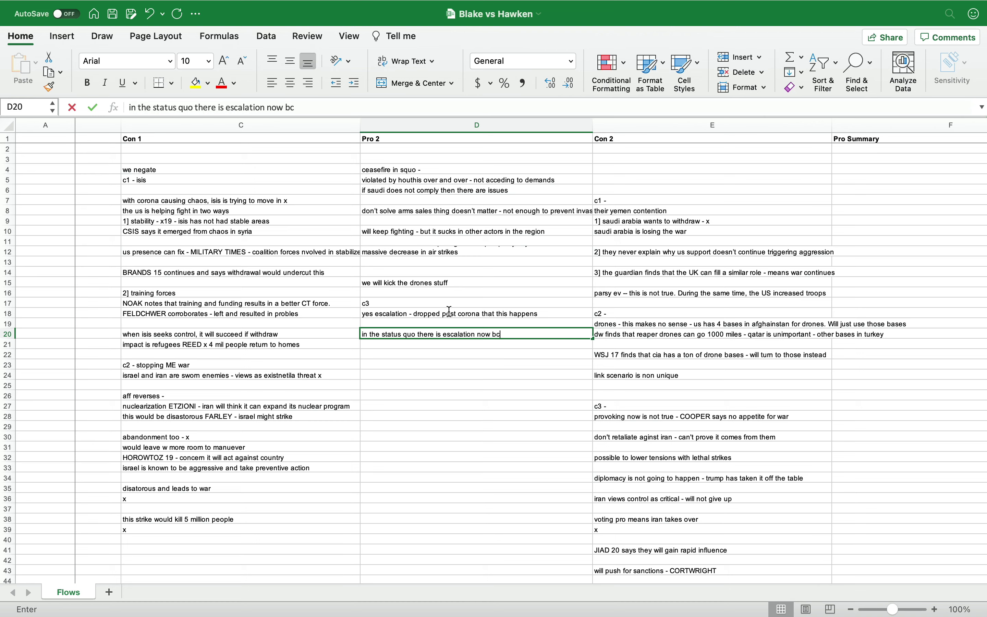
pyautogui.write(' iran wants to push')
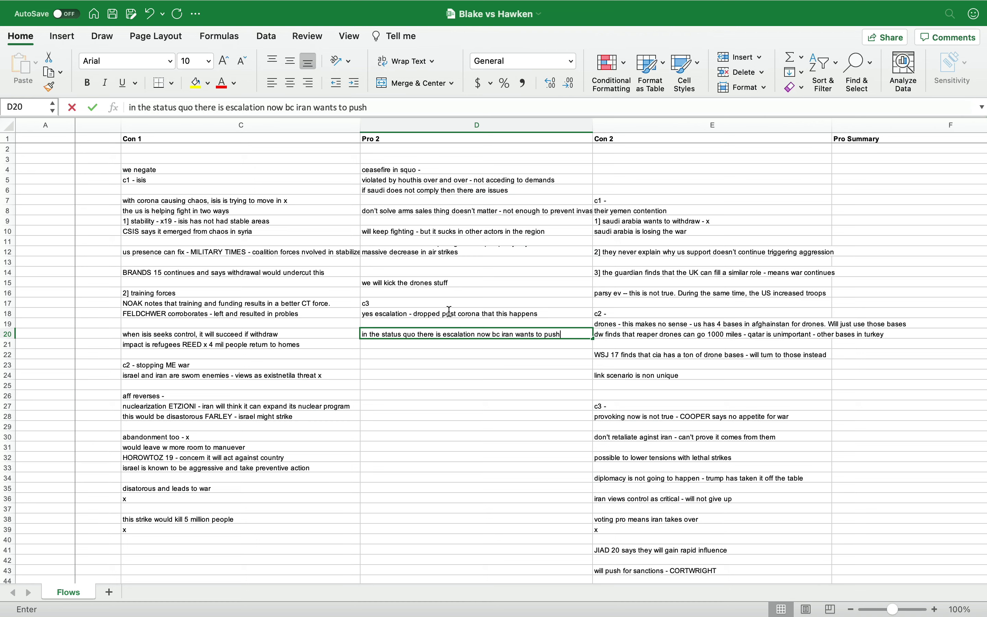
pyautogui.write(' the us out - iran w')
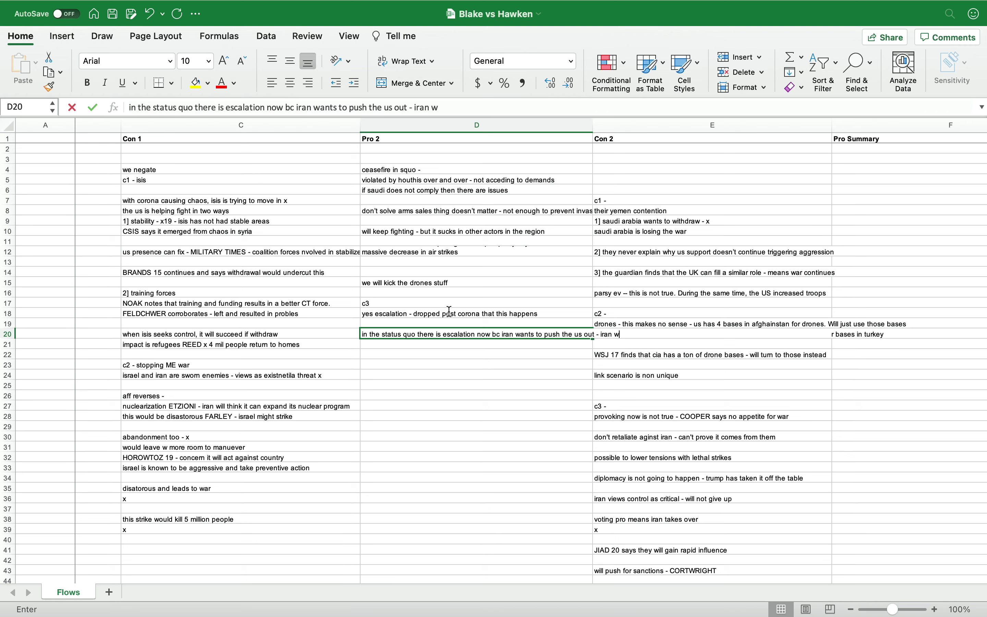
pyautogui.write('ill attack us which forces escalation')
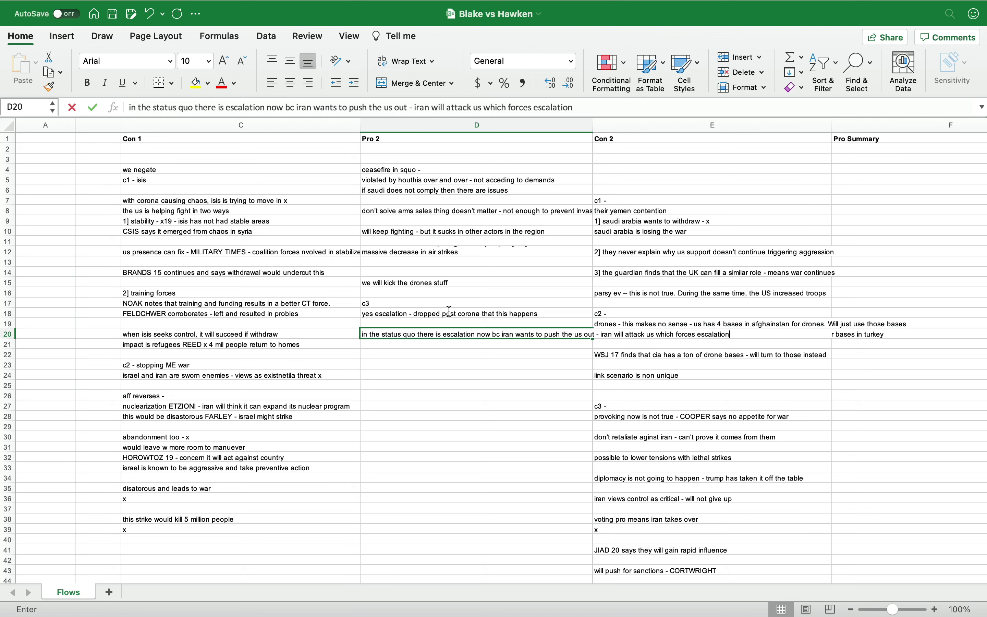
# Step: Finish the Iran escalation note in cell D20 and turn on text wrapping for that cell
pyautogui.press('Return')
pyautogui.click(448, 334)
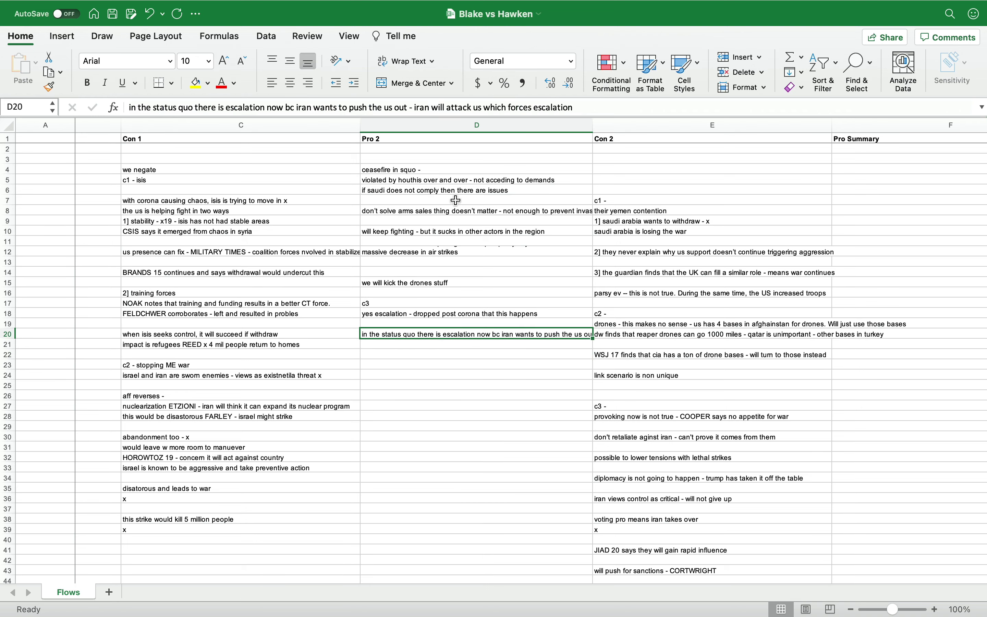
pyautogui.click(395, 65)
pyautogui.click(410, 354)
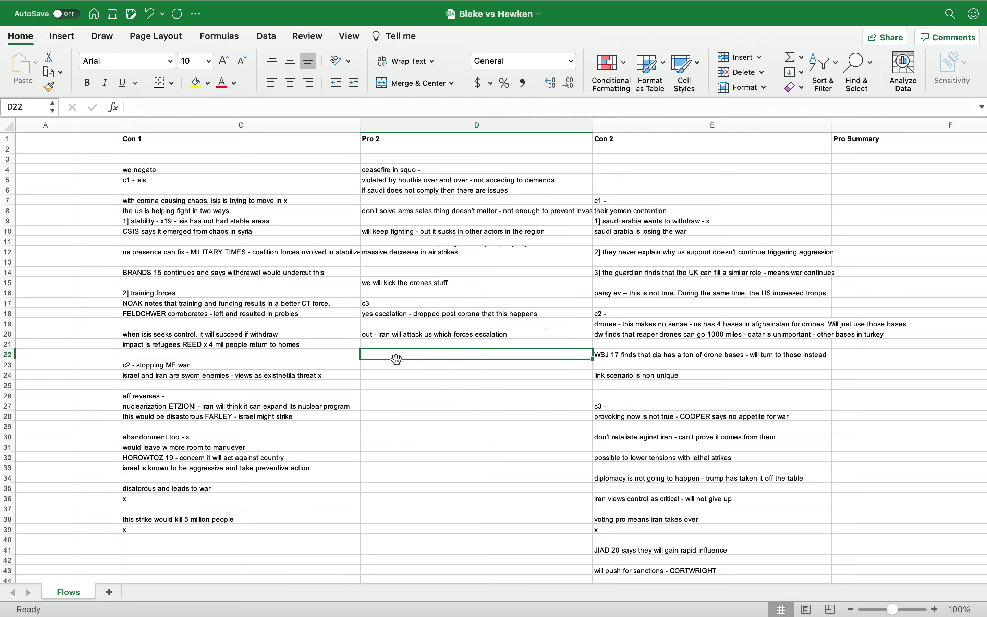
# Step: Enter the heading "the turns:" in cell D23 of the Pro 2 column
pyautogui.click(397, 361)
pyautogui.write('the sanctions t')
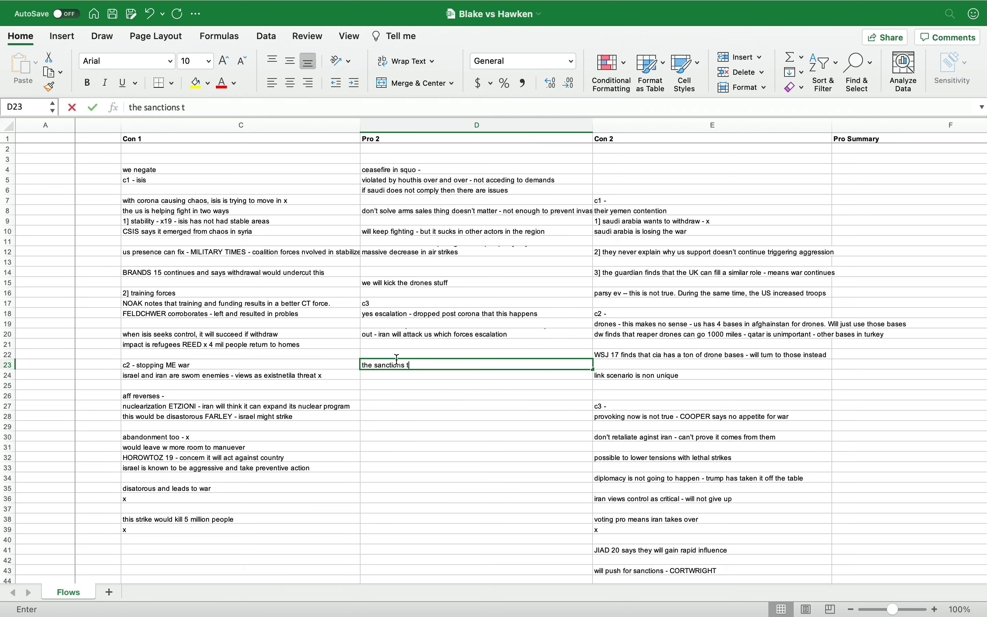
pyautogui.press('BackSpace')
pyautogui.press('BackSpace')
pyautogui.press('BackSpace')
pyautogui.press('BackSpace')
pyautogui.press('BackSpace')
pyautogui.press('BackSpace')
pyautogui.press('BackSpace')
pyautogui.press('BackSpace')
pyautogui.press('BackSpace')
pyautogui.press('BackSpace')
pyautogui.write('turns:')
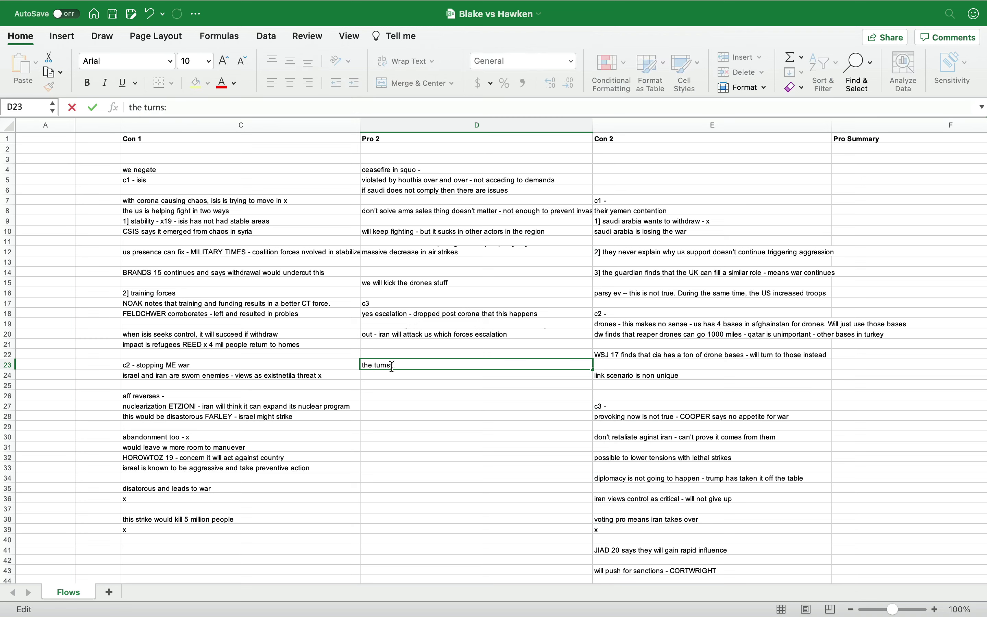
pyautogui.press('Return')
pyautogui.press('Return')
# Step: In D25 note "at sanctions", the cited author's surname and "only about withdrawal", separated by dashes, and enter "withdrawing solves" in D26
pyautogui.write('at sanctions')
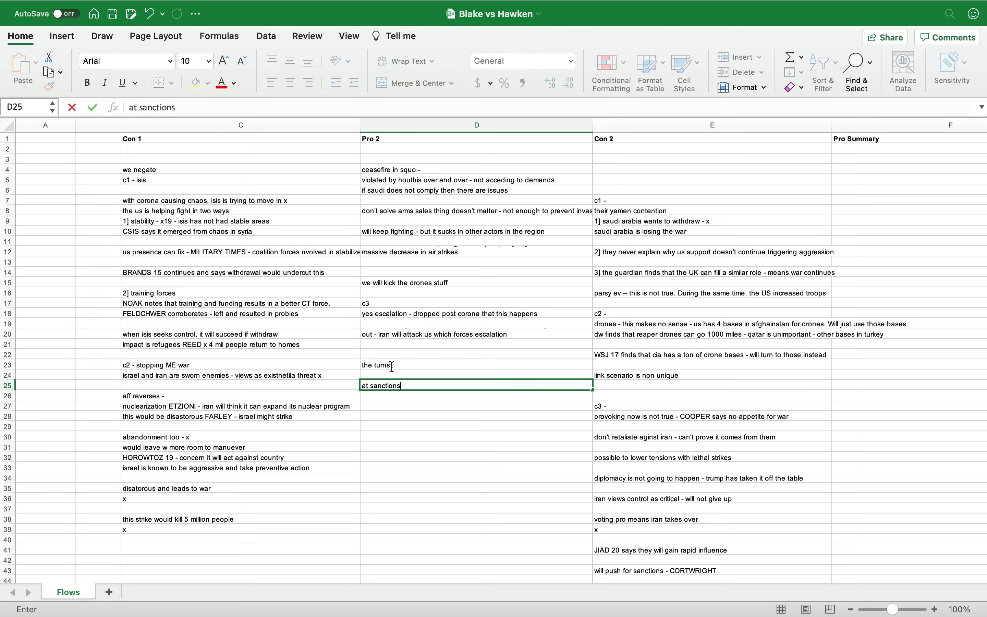
pyautogui.write(' - GREENWALD')
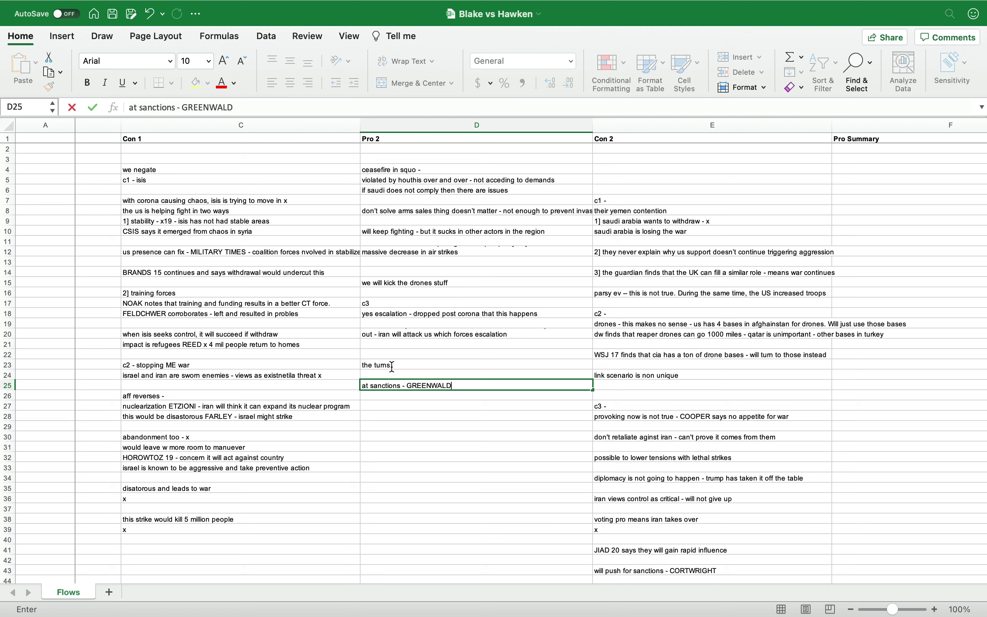
pyautogui.write(' - only about withdrawal')
pyautogui.press('Return')
pyautogui.write('with')
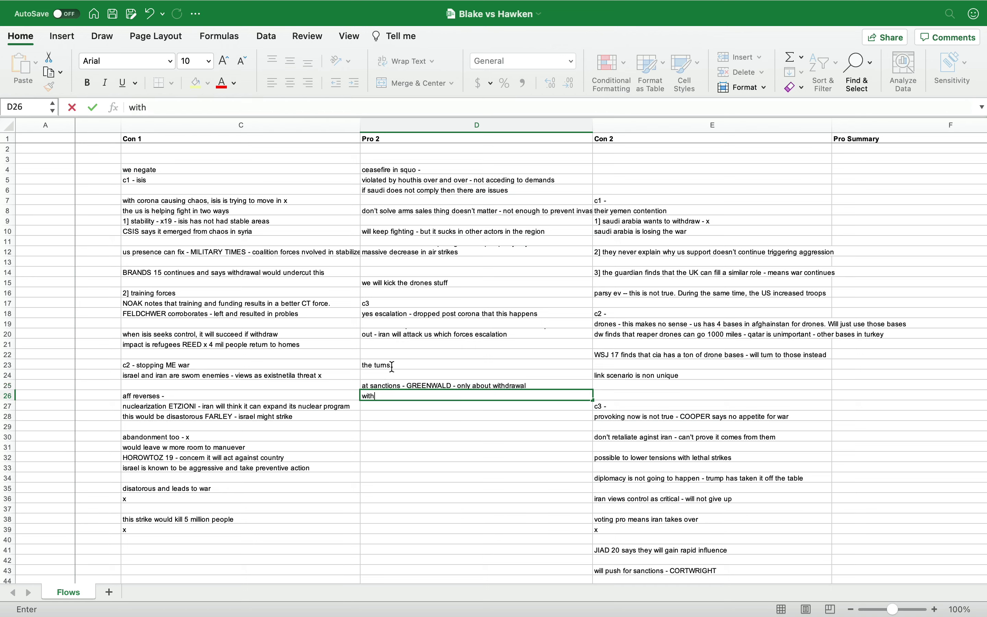
pyautogui.write('drawing solves')
pyautogui.press('Return')
pyautogui.press('Return')
# Step: Enter "turn it - creates preconditions for sanctions" in D28 and the placeholder "x" in D29
pyautogui.write('tu')
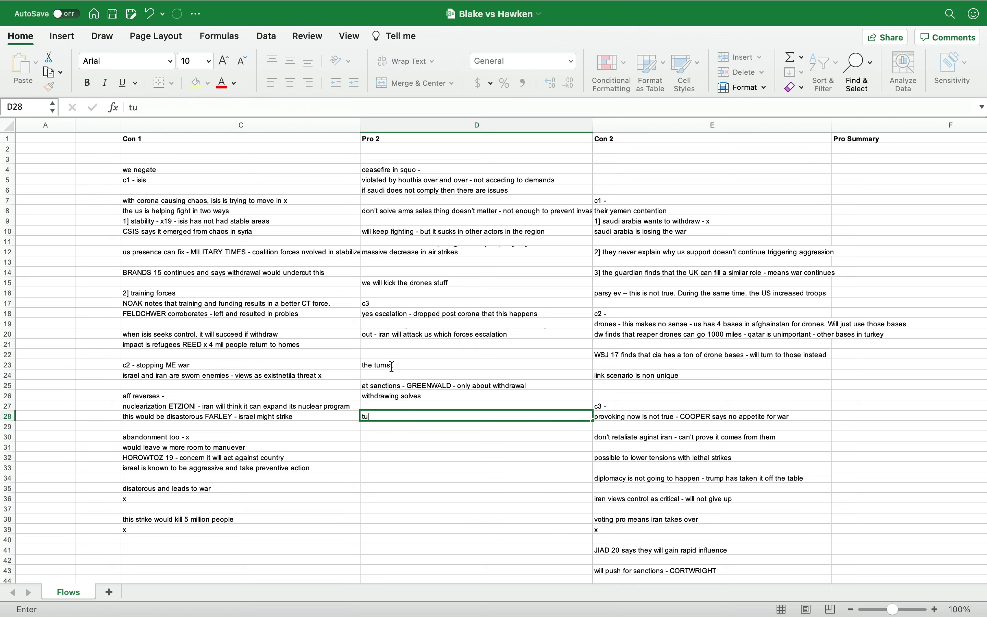
pyautogui.write('rn it - creates ')
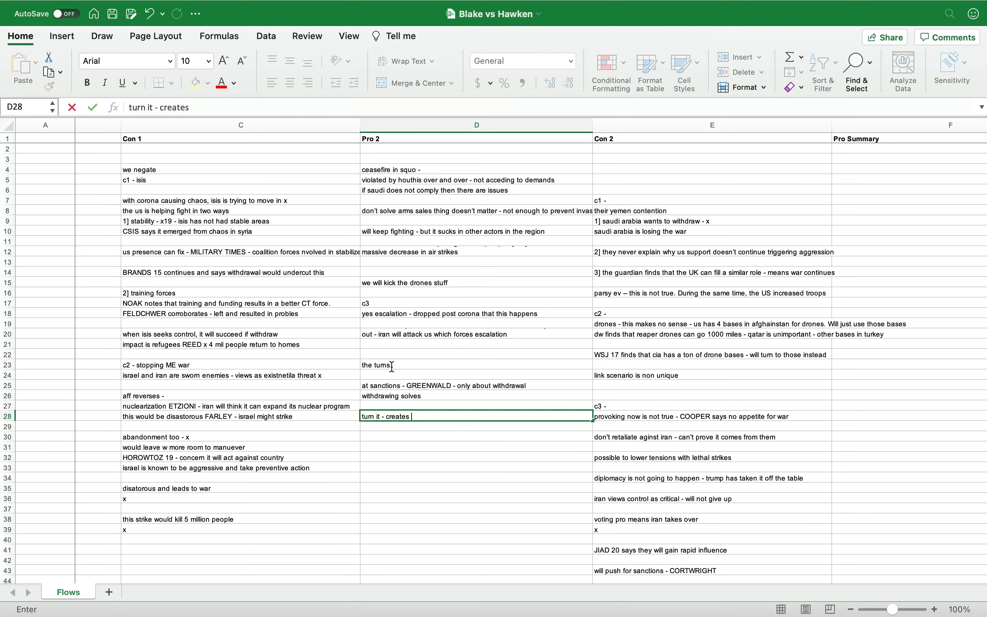
pyautogui.write('preconditions forsn')
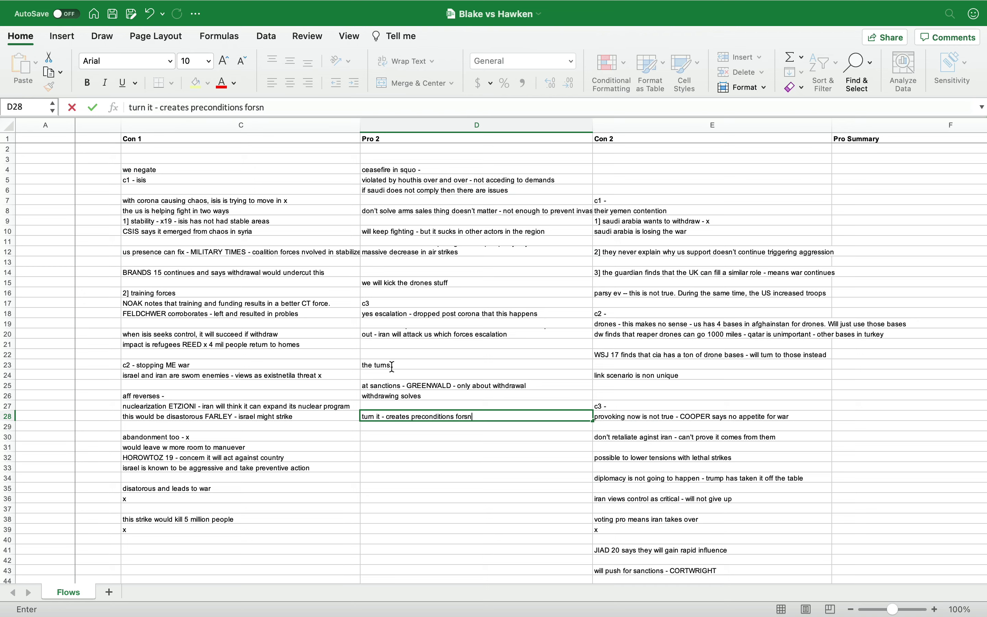
pyautogui.press('BackSpace')
pyautogui.press('BackSpace')
pyautogui.write('sanctions')
pyautogui.press('Return')
pyautogui.write('x')
pyautogui.press('Return')
pyautogui.press('Return')
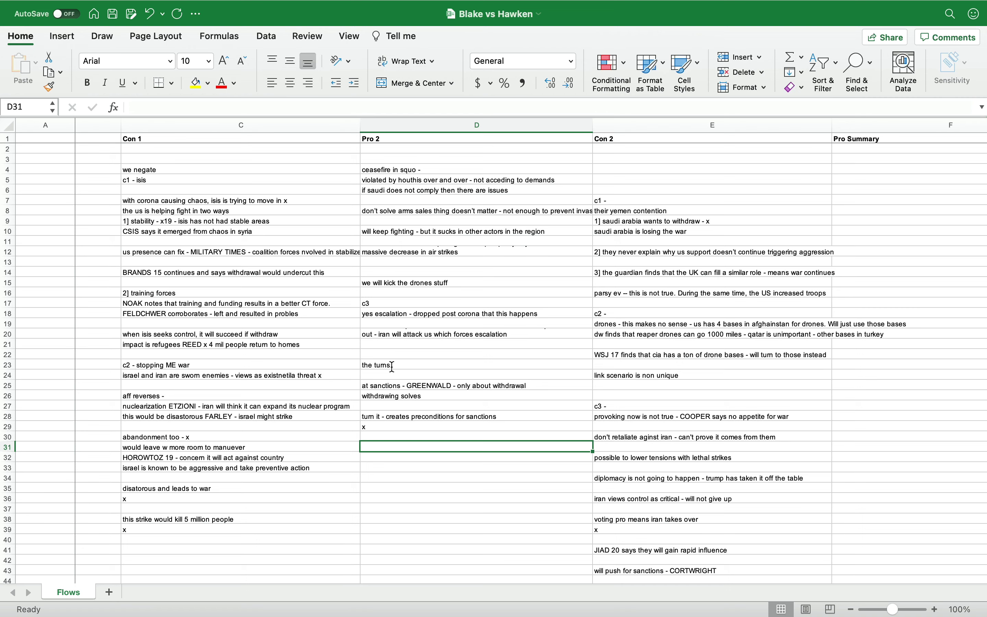
# Step: Start the crescent response with "crescent -" in D32 and "it's non unique - expanding currently x" in D33
pyautogui.press('Return')
pyautogui.write('cr')
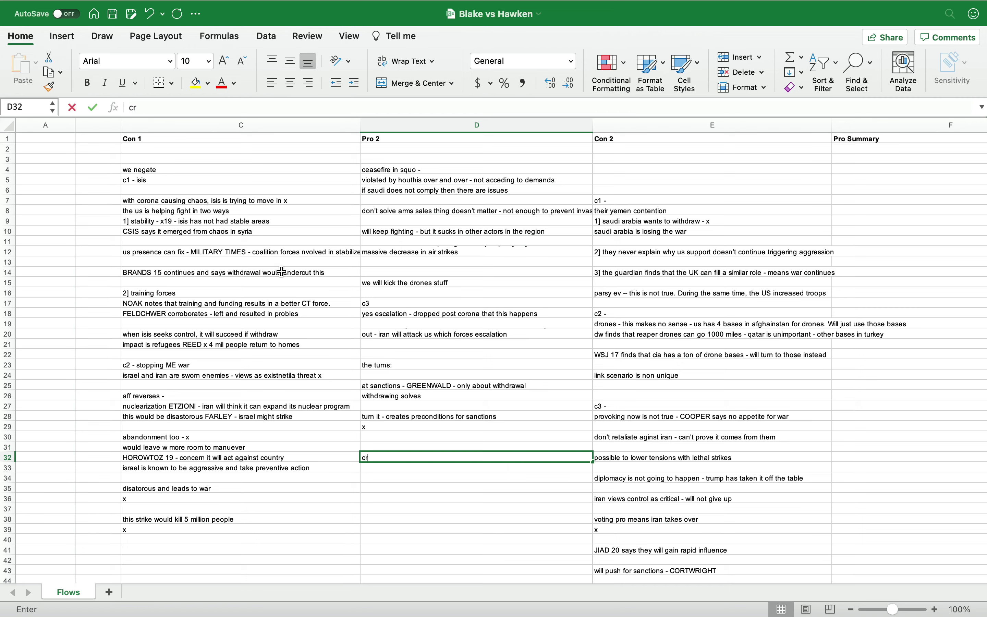
pyautogui.write('escent -')
pyautogui.press('Return')
pyautogui.write("it's non")
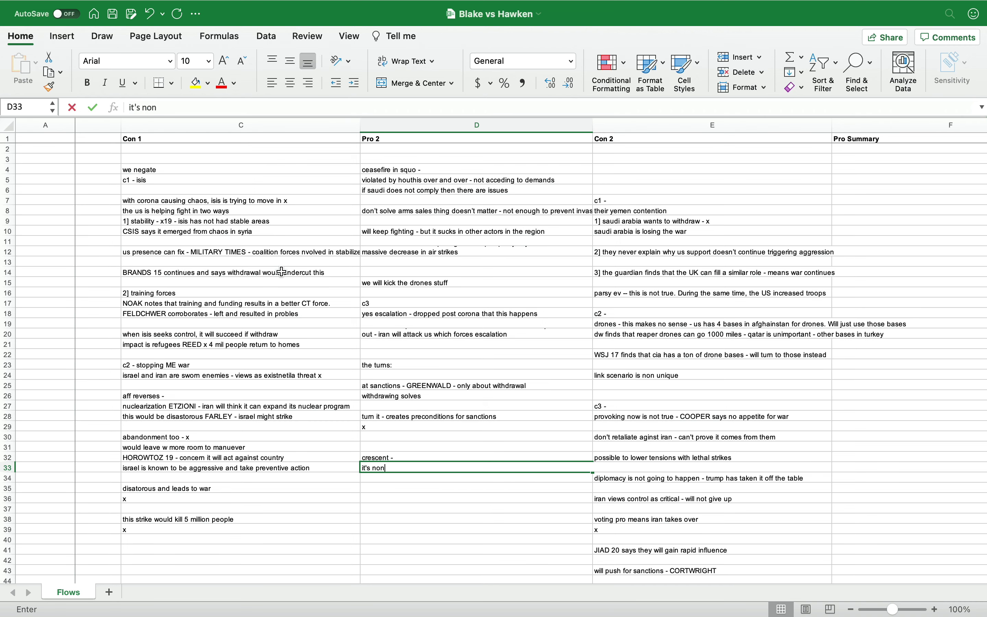
pyautogui.write(' unique - exp')
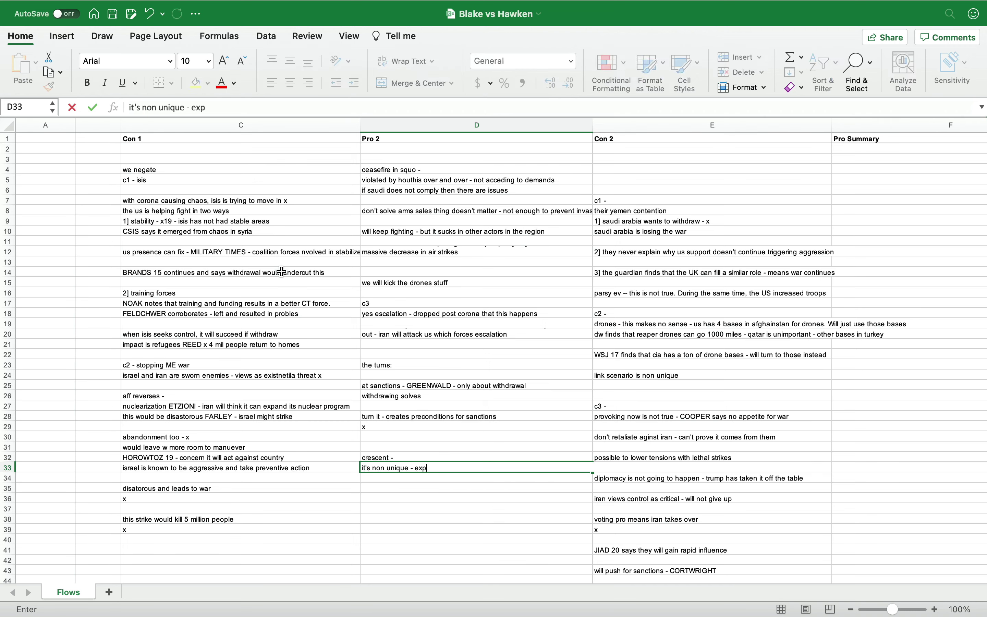
pyautogui.write('anding currently x')
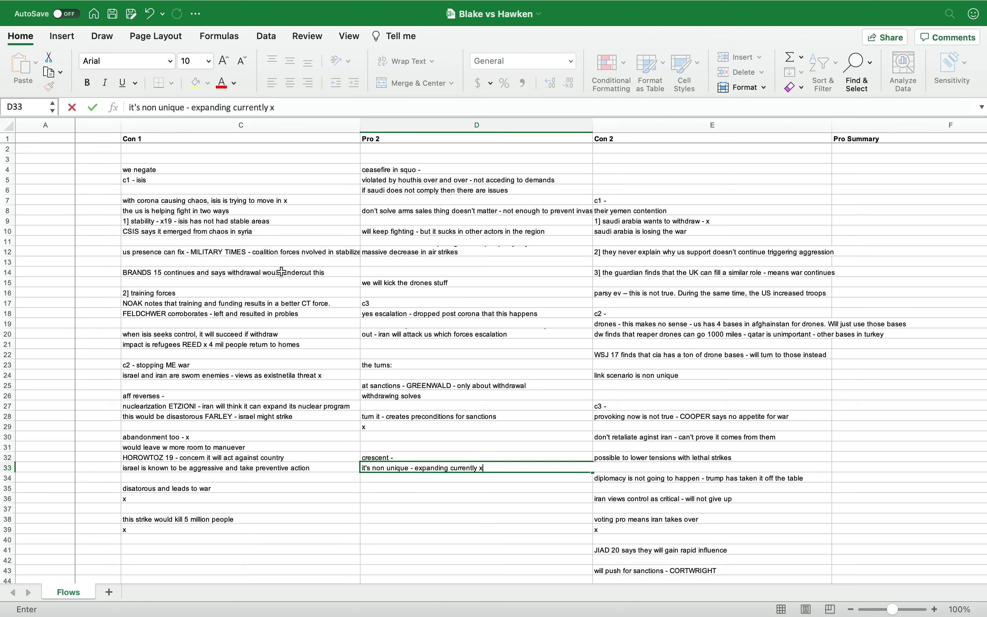
pyautogui.press('Return')
# Step: In D34 enter "2 conceded", the cited author's surname, and "- iran is defensive realist - they will no expand"
pyautogui.write('2 conceded tr')
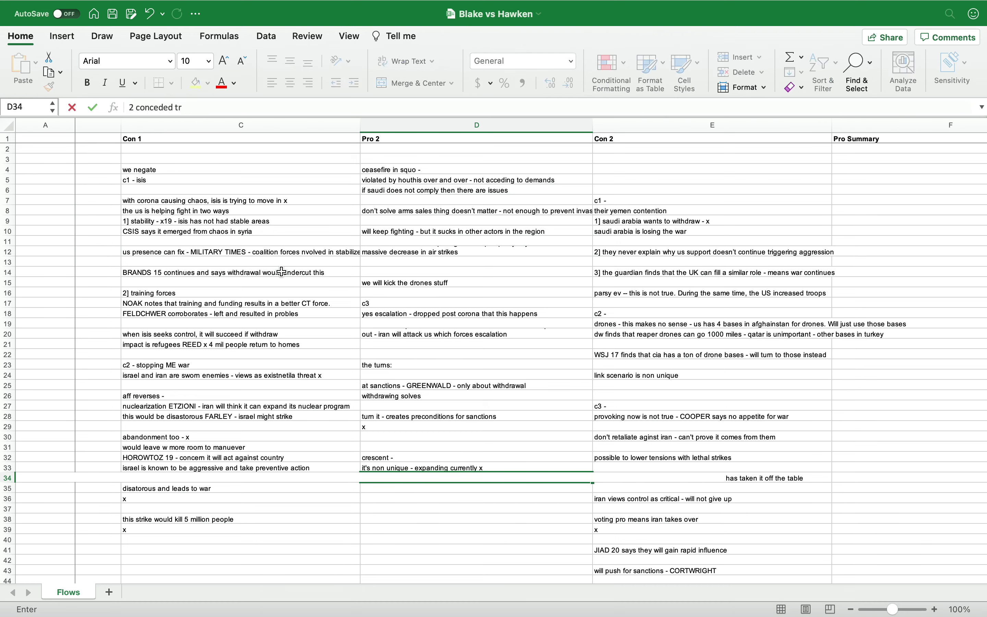
pyautogui.write('ivigno - iran is defensive realist -')
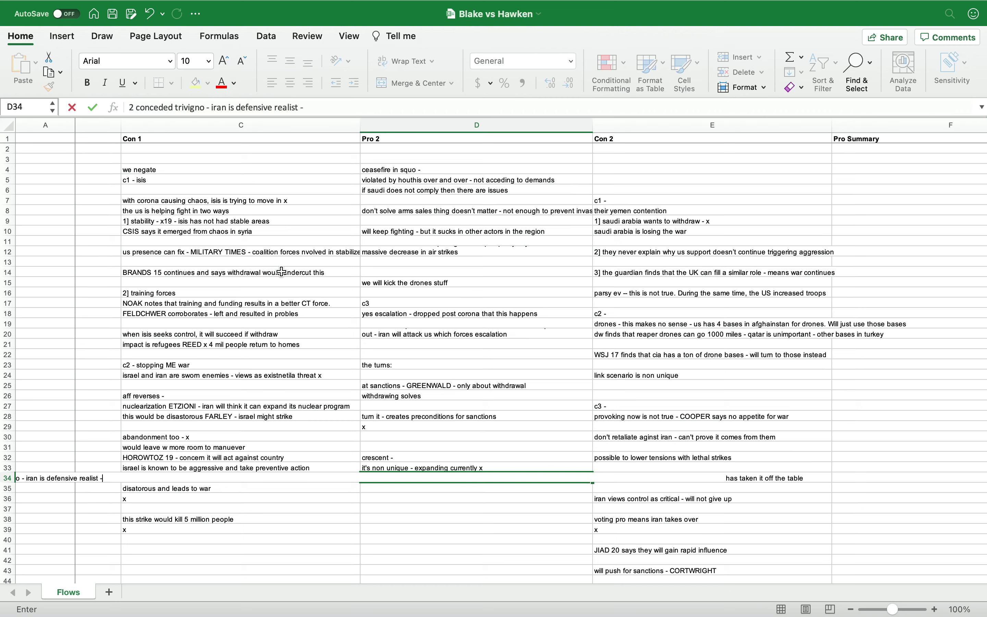
pyautogui.write(' they will no expand')
pyautogui.press('Return')
pyautogui.press('Return')
pyautogui.press('Return')
# Step: Enter the section heading "THEIR CASE" in D37 and the subheading "c1 - terror" in D40
pyautogui.write('THEIR C')
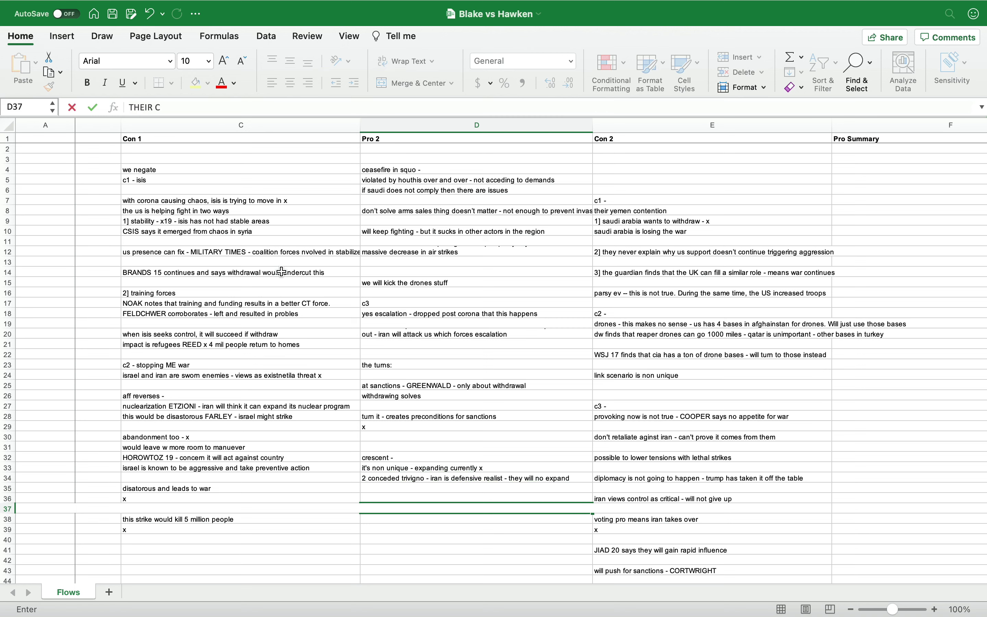
pyautogui.write('ASE')
pyautogui.press('Return')
pyautogui.press('Return')
pyautogui.press('Return')
pyautogui.write('c1 - ter')
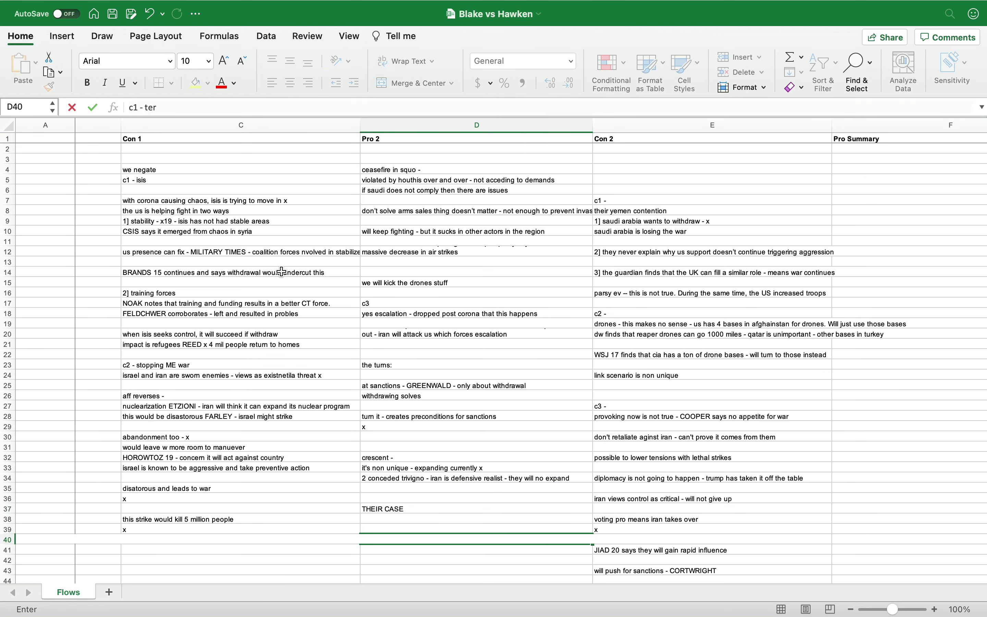
pyautogui.write('ror')
pyautogui.press('Return')
# Step: Under the terror subheading, enter "1] we solve better -" in D41 and "x" in D42
pyautogui.write('1] we solve')
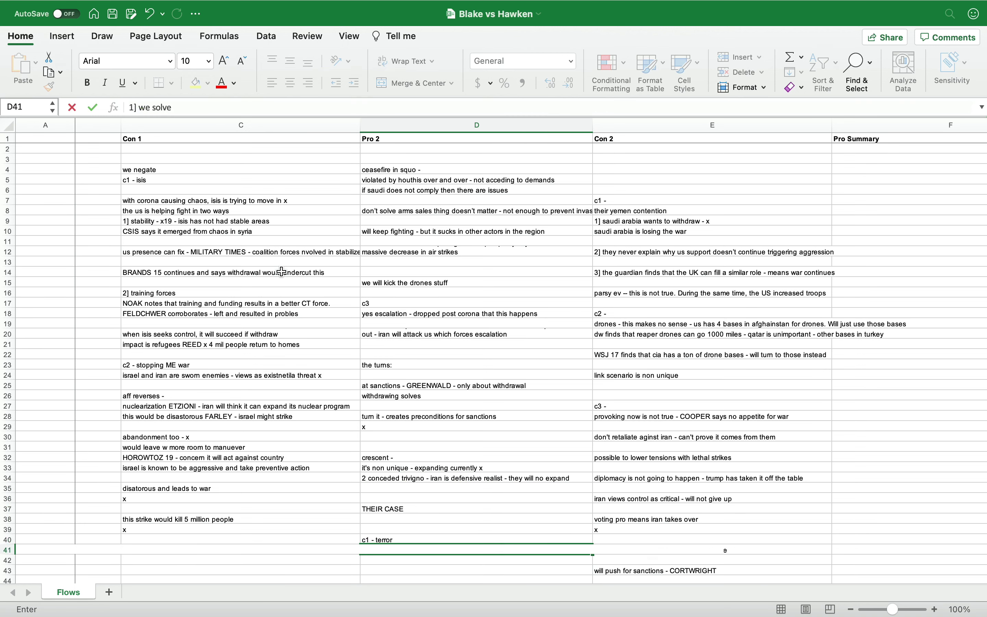
pyautogui.write(' better -')
pyautogui.press('Return')
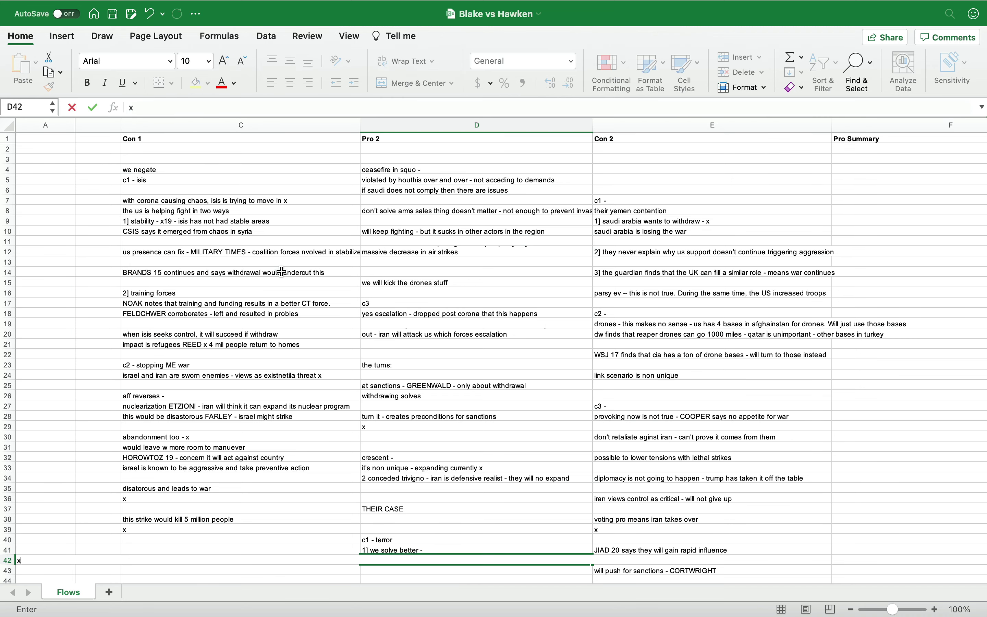
pyautogui.write('x')
pyautogui.press('Return')
pyautogui.press('Return')
# Step: Enter "2] misuse of military equipment" in D44, followed by the cited author's surname and the year 18
pyautogui.scroll(-1, 282, 272)
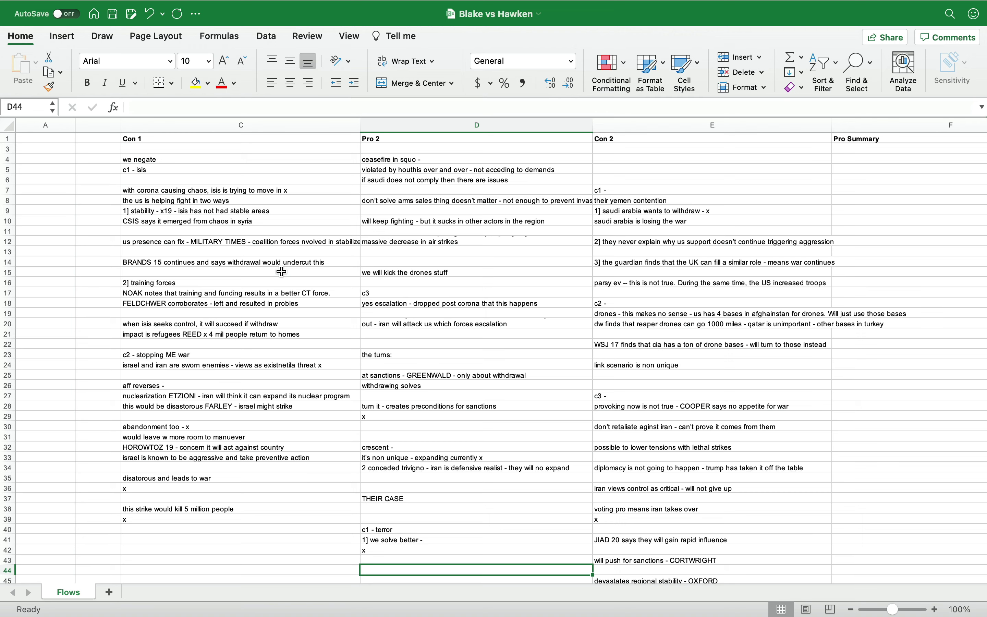
pyautogui.write('2] misus')
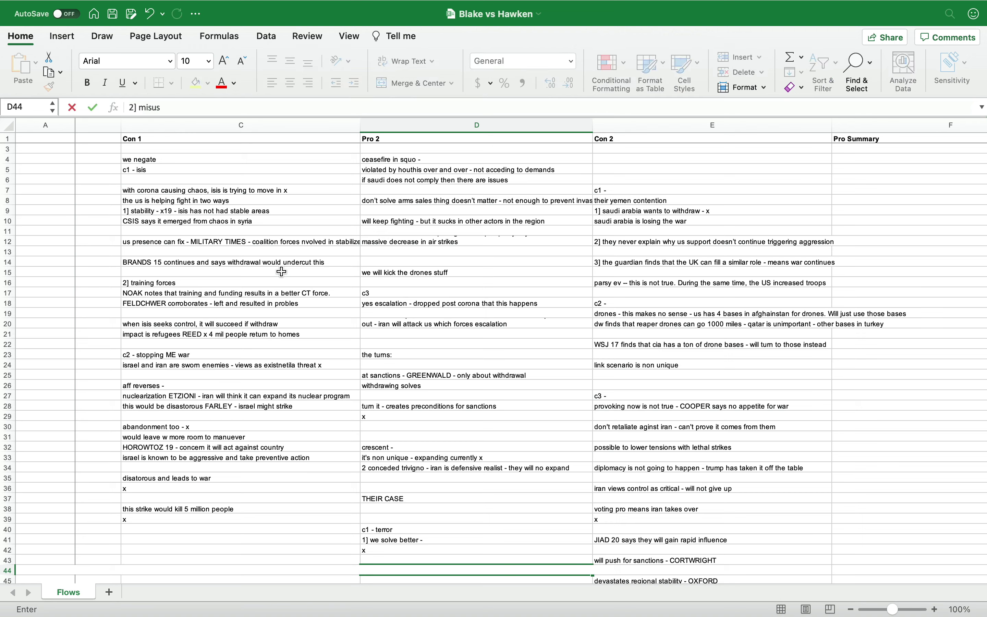
pyautogui.write('e of military equipment AUSTIN 18')
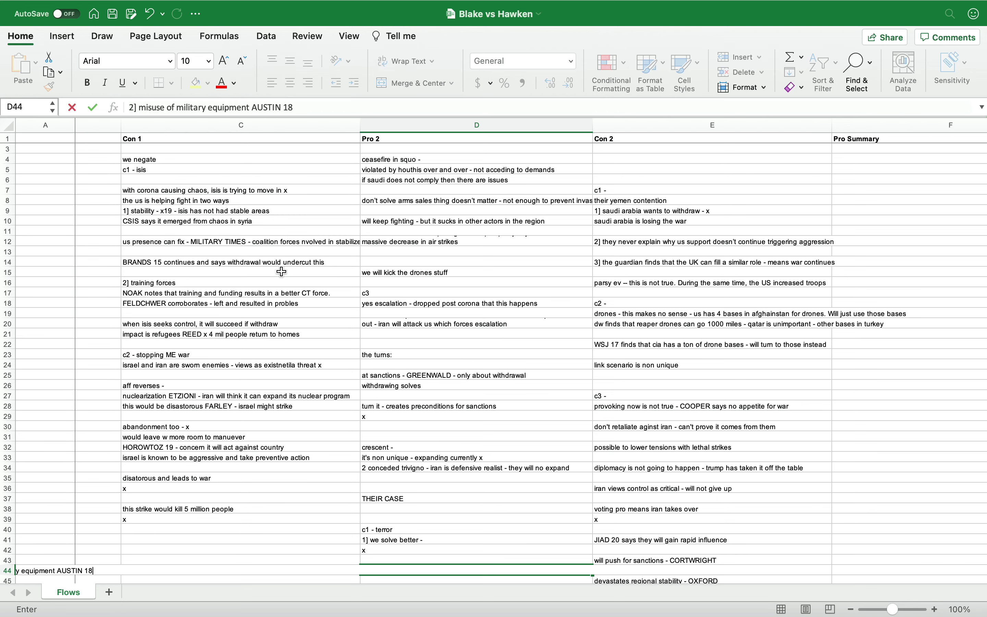
pyautogui.press('Return')
pyautogui.press('Return')
pyautogui.press('Return')
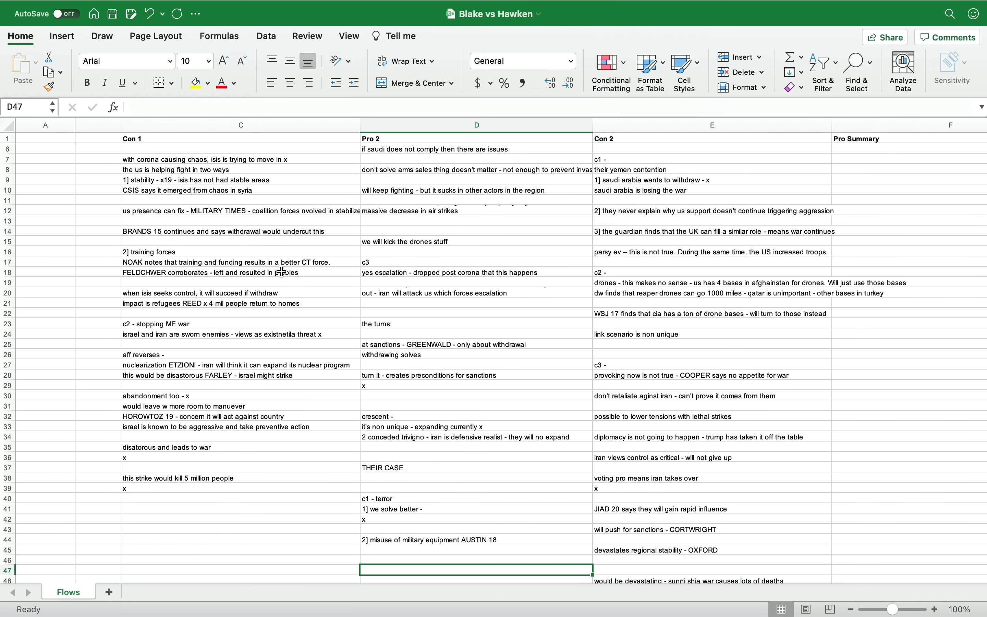
# Step: From D47 down, enter "on stability link -", "drone strikes kill civilians" and "that is important bc it worsens anti american sentiments" in separate cells
pyautogui.write('on stability link -')
pyautogui.press('Return')
pyautogui.write('drone str')
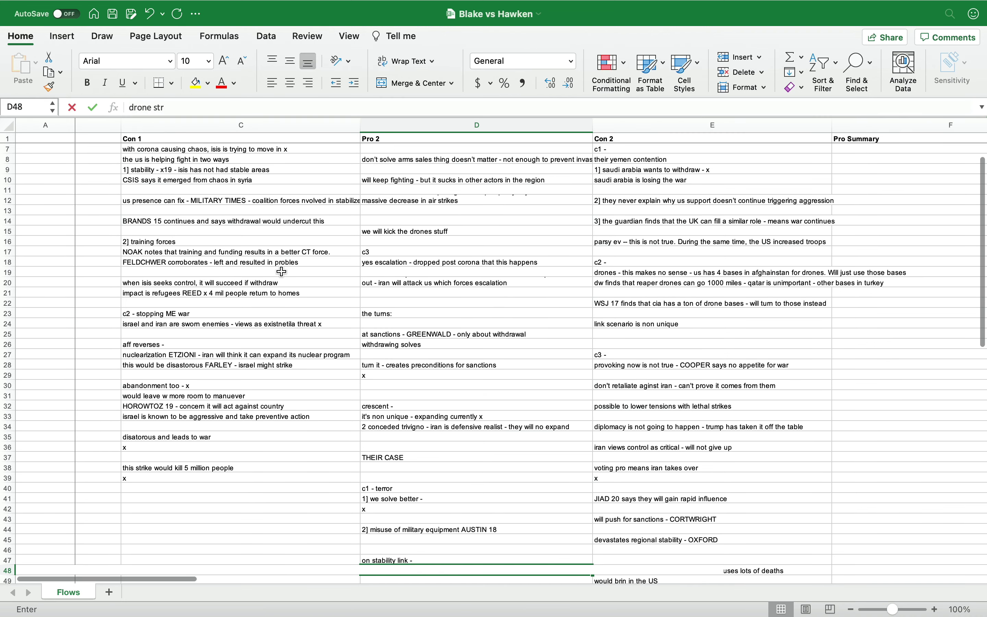
pyautogui.write('ikes kill civilians')
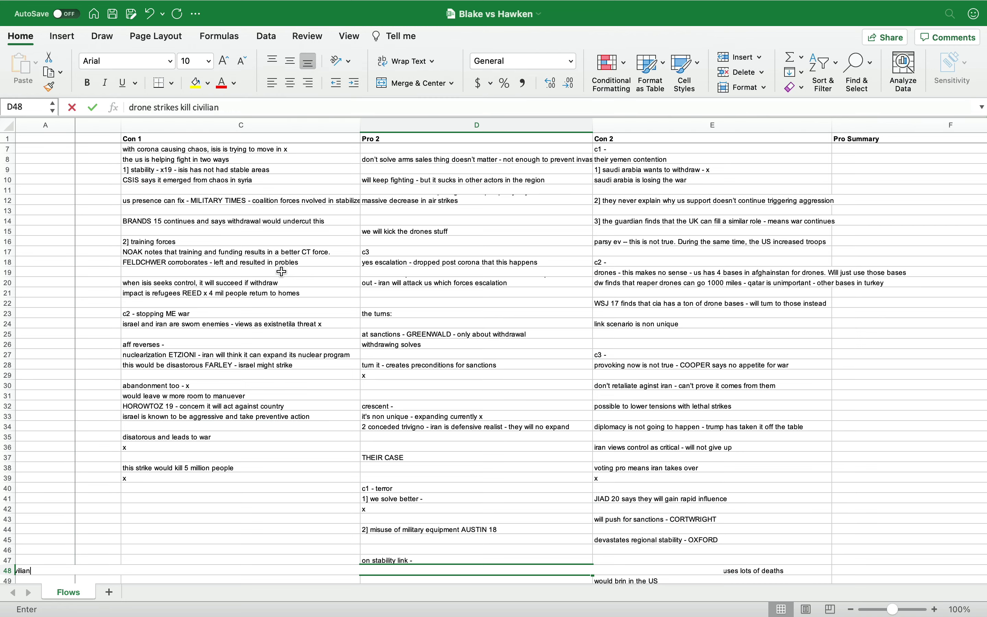
pyautogui.press('Return')
pyautogui.write('that is important')
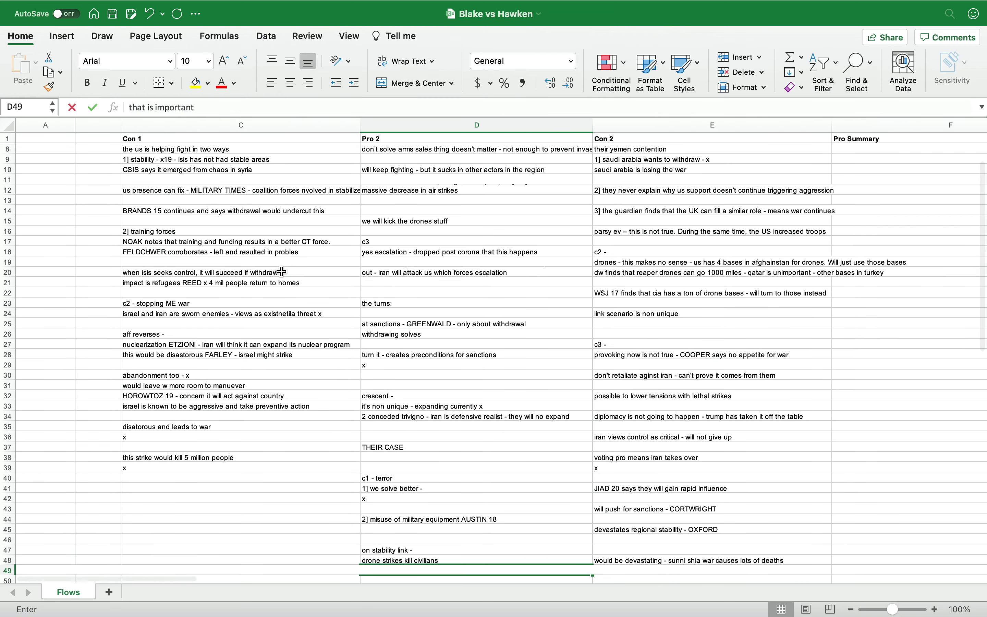
pyautogui.write(' bc it worsens anti am')
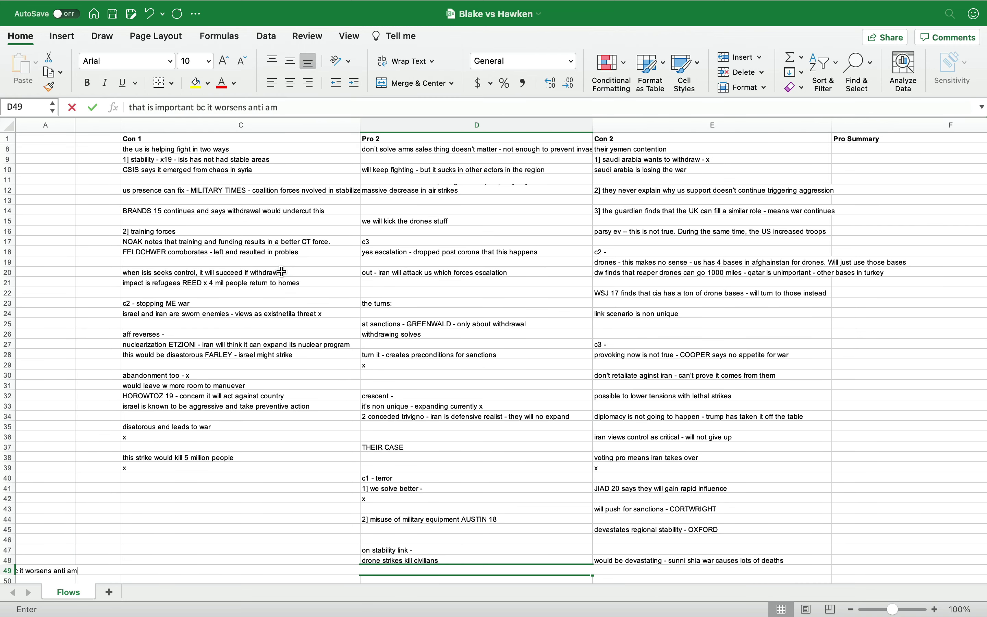
pyautogui.write('erican sentiments')
pyautogui.press('Return')
pyautogui.press('Return')
pyautogui.press('Return')
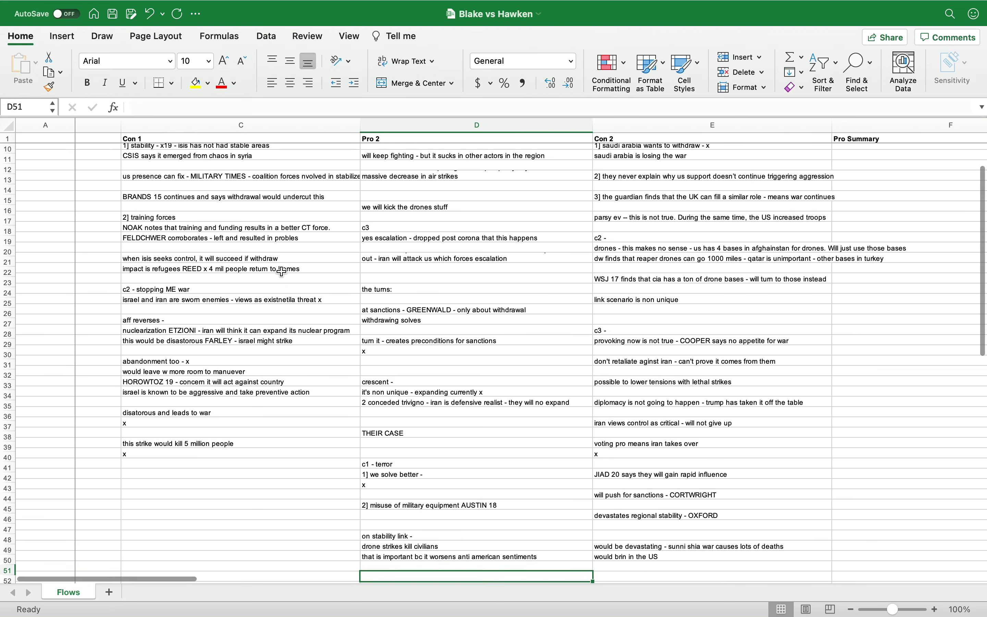
# Step: Enter "on training - we abandon it" in D52 and the placeholder "x" in D53
pyautogui.write('on trading')
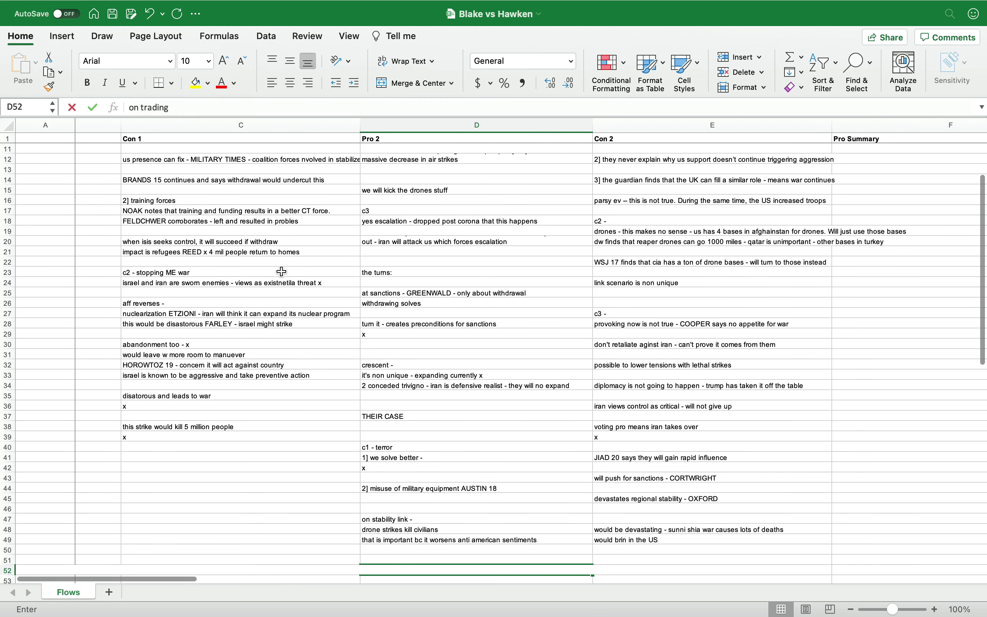
pyautogui.write(' -')
pyautogui.press('Return')
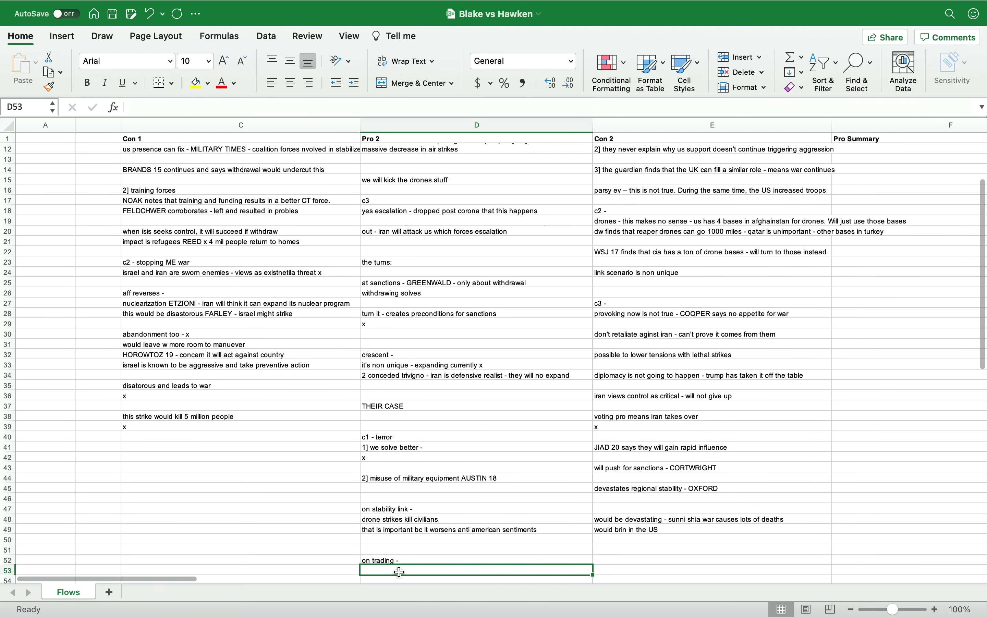
pyautogui.click(384, 559)
pyautogui.write('on training - we abandon it')
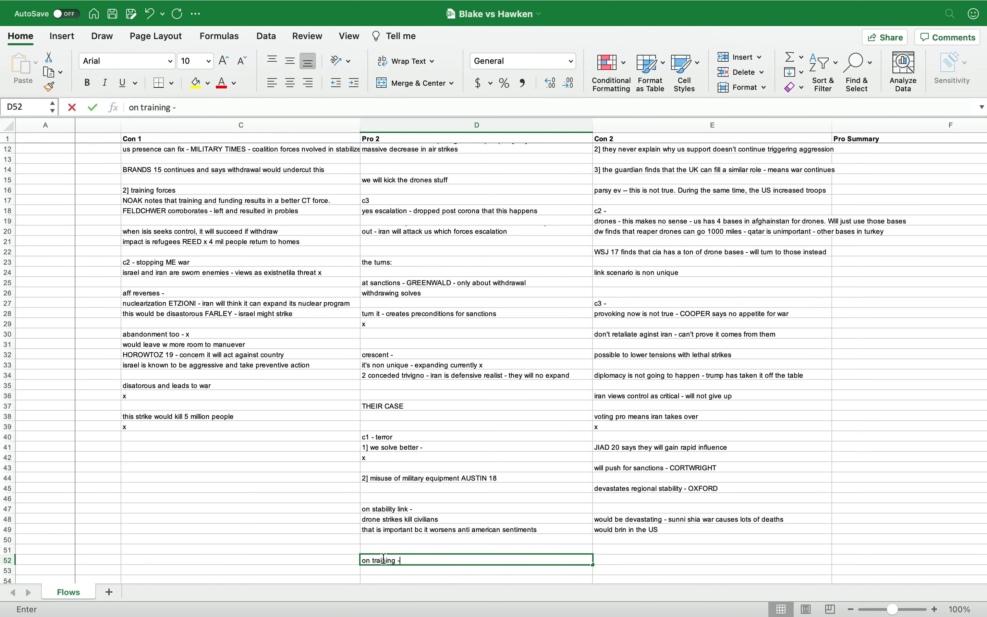
pyautogui.press('Return')
pyautogui.write('x')
pyautogui.press('Return')
pyautogui.press('Return')
pyautogui.press('Return')
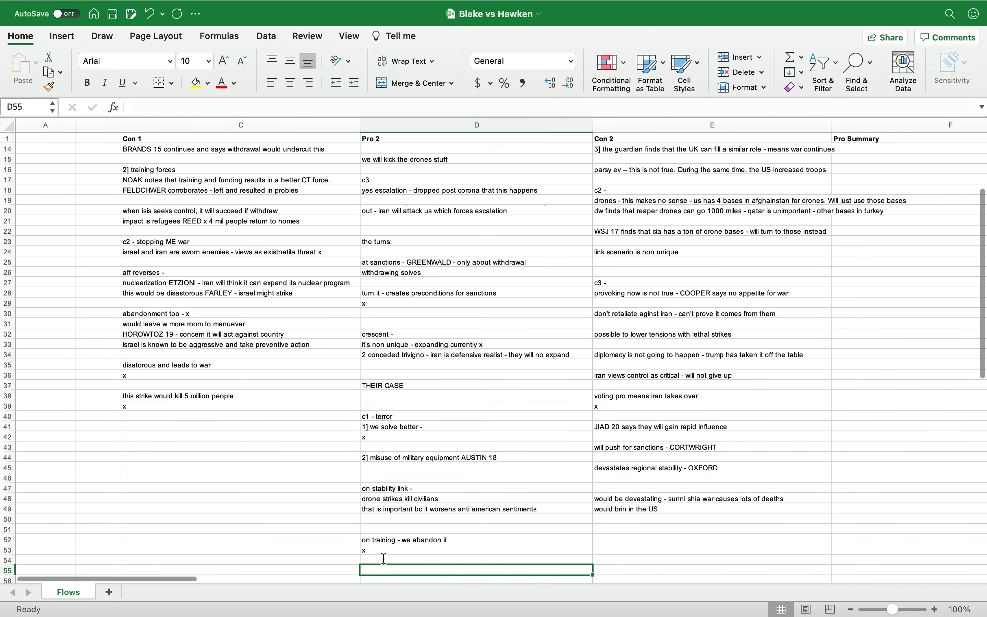
# Step: Enter the subheading "on nuclearlization -" in D56 of the Pro 2 column
pyautogui.write('on nuclearliz')
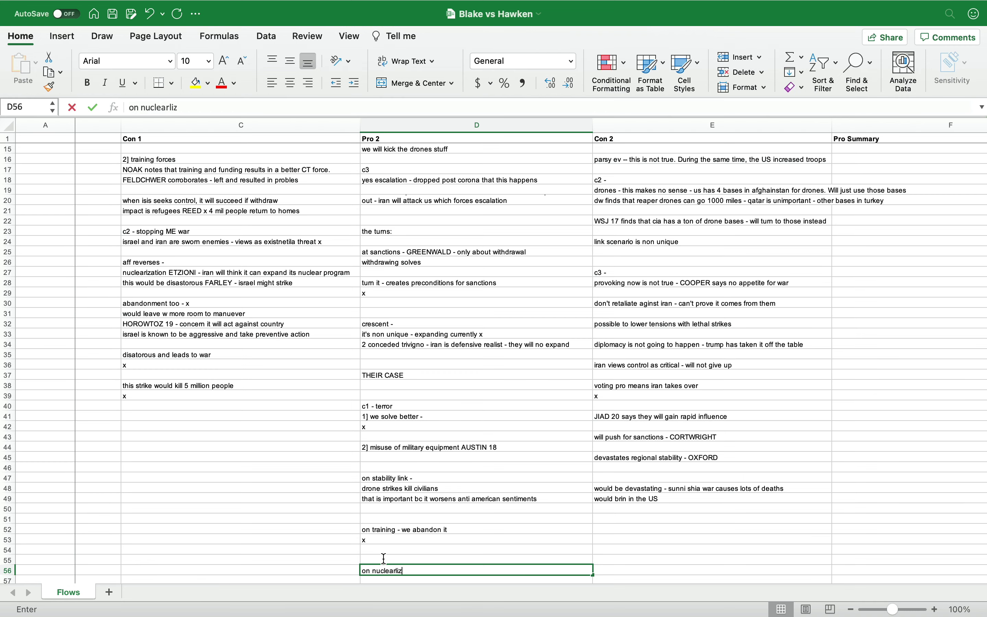
pyautogui.write('ation -')
pyautogui.press('Return')
# Step: Under the nuclearization subheading, enter "they said sanctions don't cripple but UN says they have them" in D57 and the placeholder "x" in D58
pyautogui.write('they said')
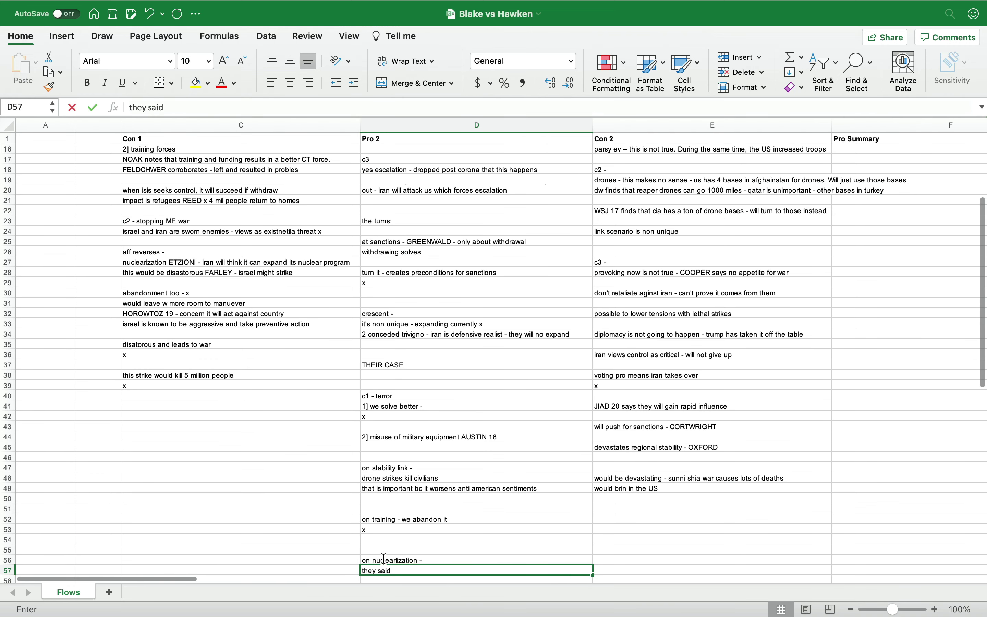
pyautogui.write(' san')
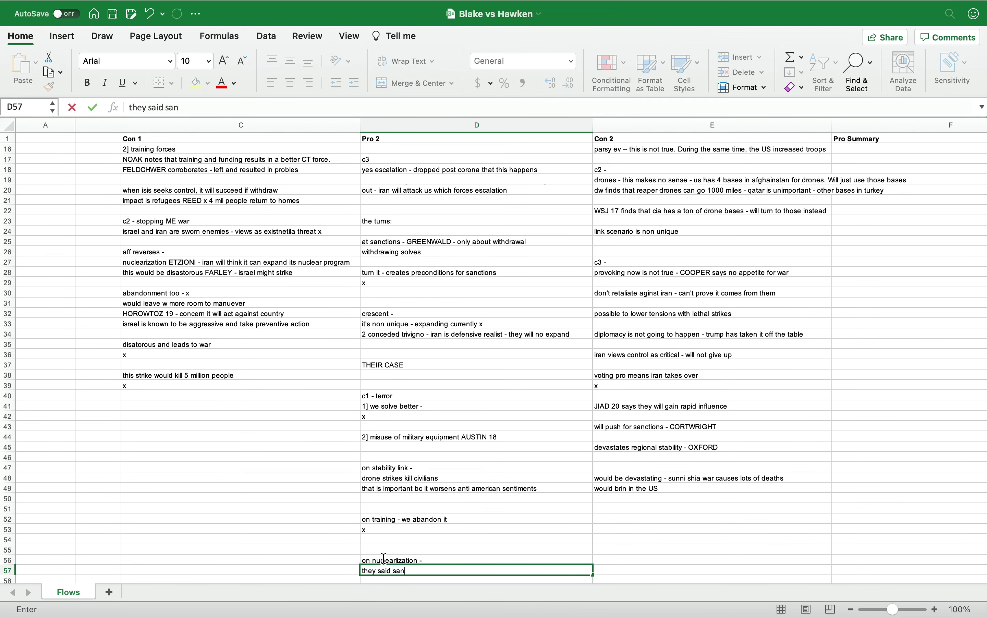
pyautogui.write("ctions don't cripple")
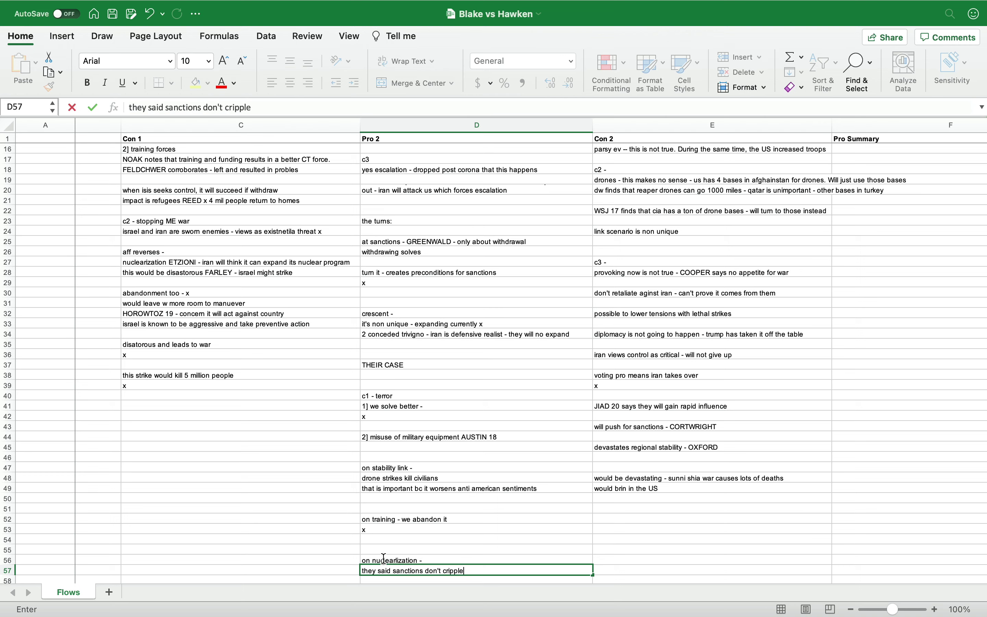
pyautogui.write(' but')
pyautogui.press('BackSpace')
pyautogui.write('ut UN says they have them')
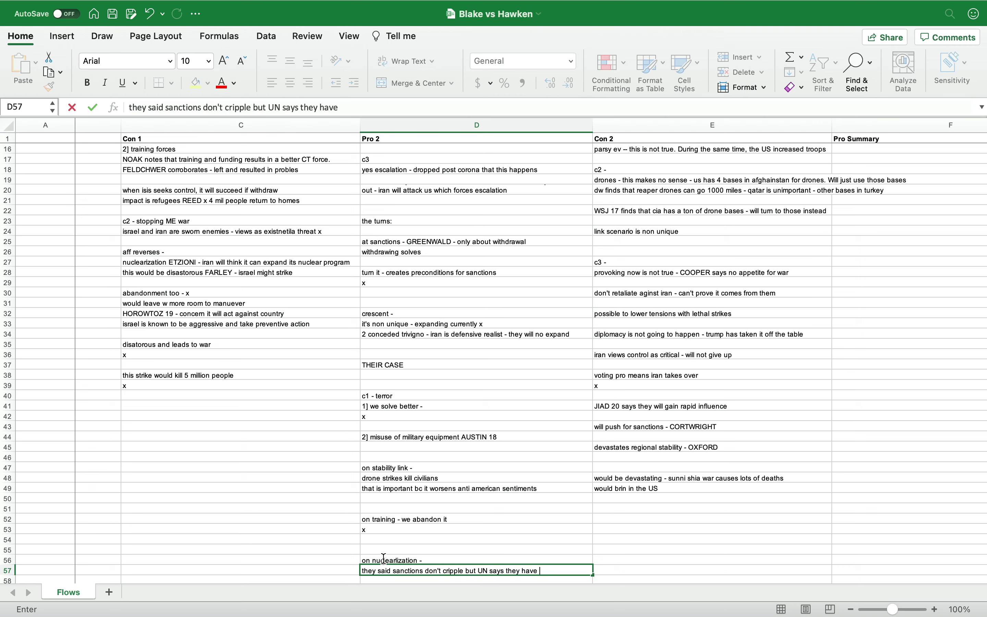
pyautogui.press('Return')
pyautogui.write('x')
pyautogui.press('Return')
pyautogui.press('Return')
pyautogui.press('Return')
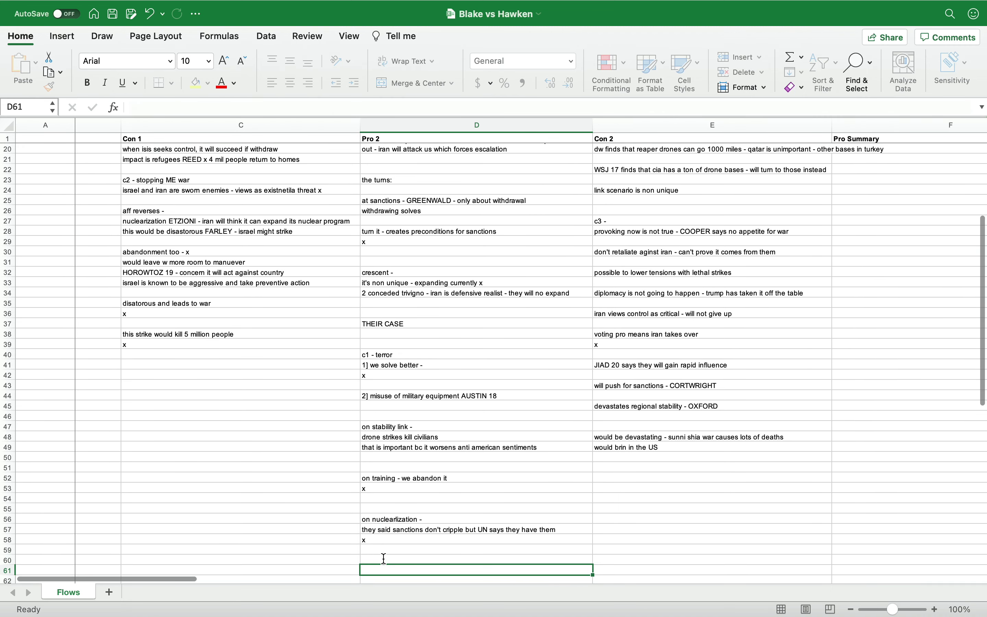
# Step: Enter "turn - aff solves - main incentive is to deter" in D61 and the placeholder "x" in D62
pyautogui.write('turn.')
pyautogui.press('BackSpace')
pyautogui.write('- f')
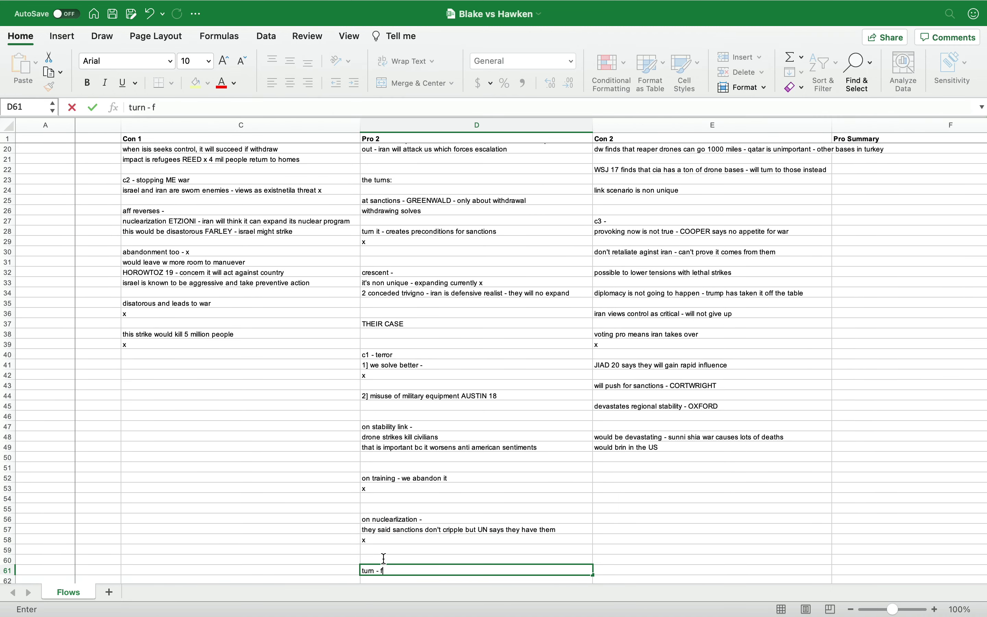
pyautogui.press('BackSpace')
pyautogui.write('aff solves - main incentiv')
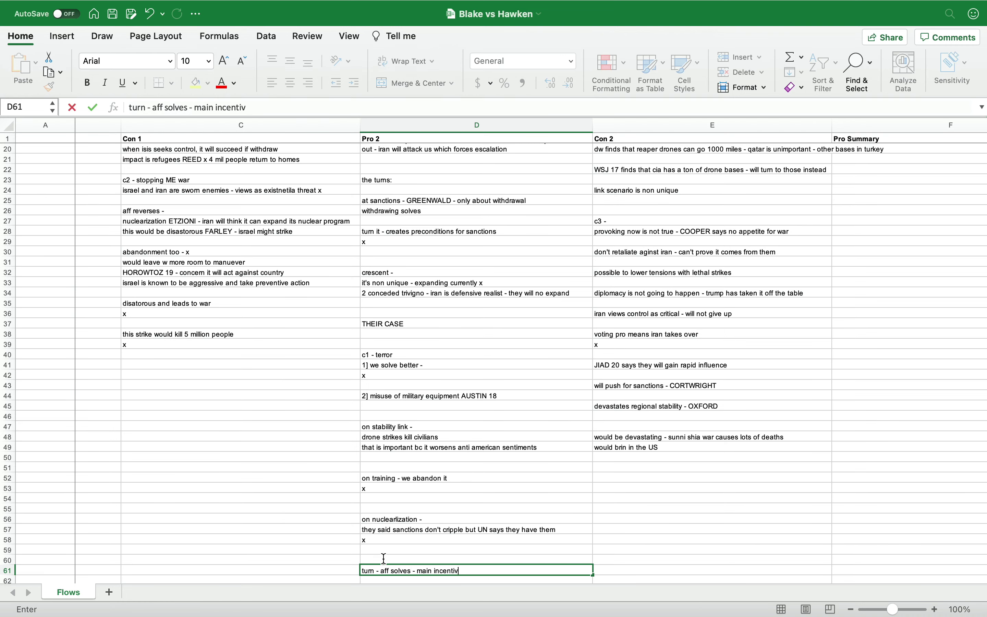
pyautogui.write('e os to deter')
pyautogui.press('Return')
pyautogui.press('Return')
pyautogui.press('Return')
pyautogui.press('Return')
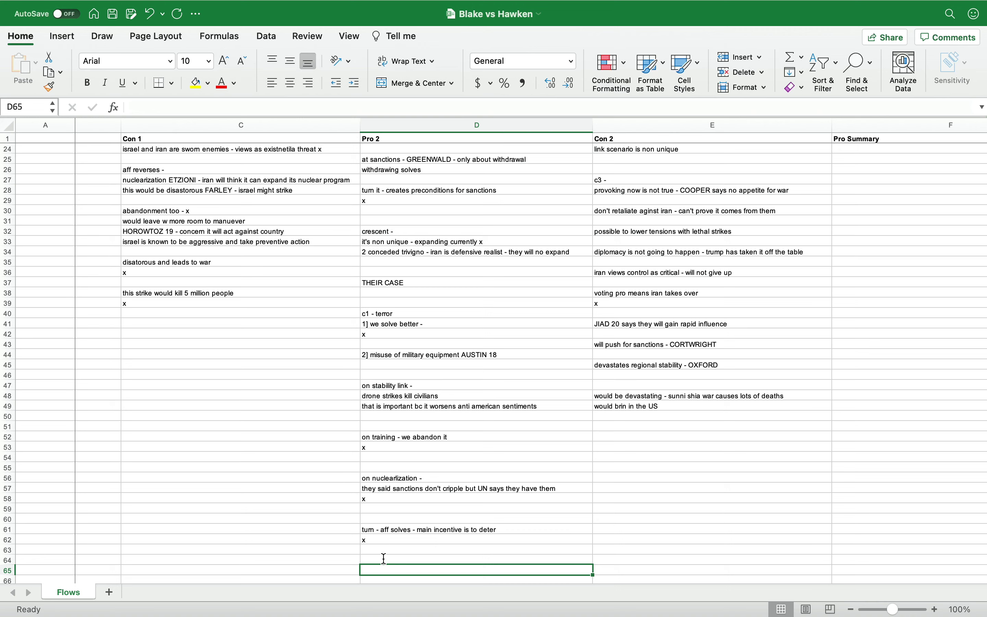
# Step: Enter "iran is more emboldened in their world" in D65 and the placeholder "x" in D66
pyautogui.write('iran is more embo')
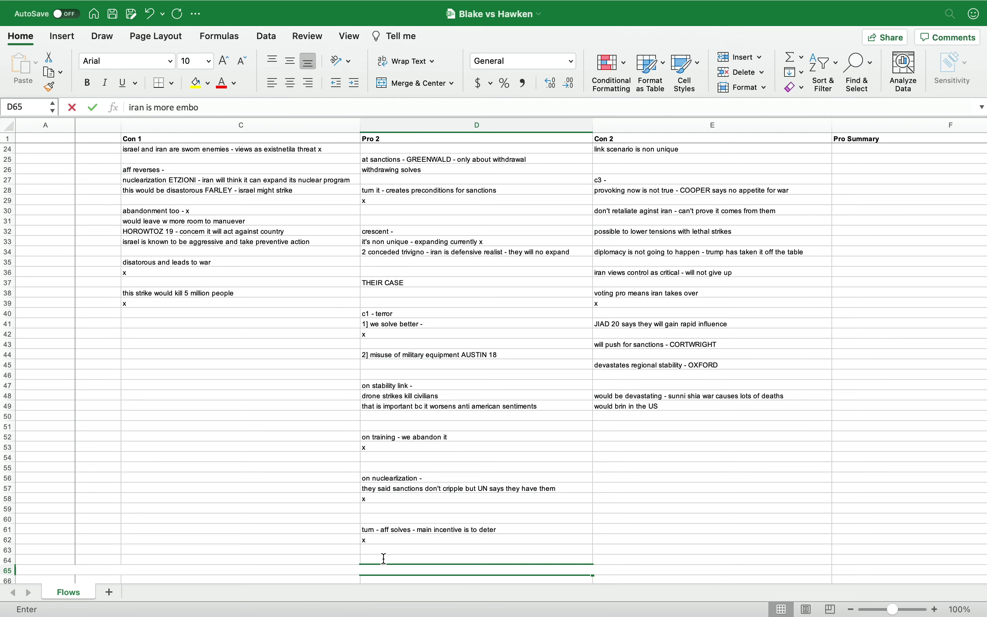
pyautogui.write('ldened in their worl')
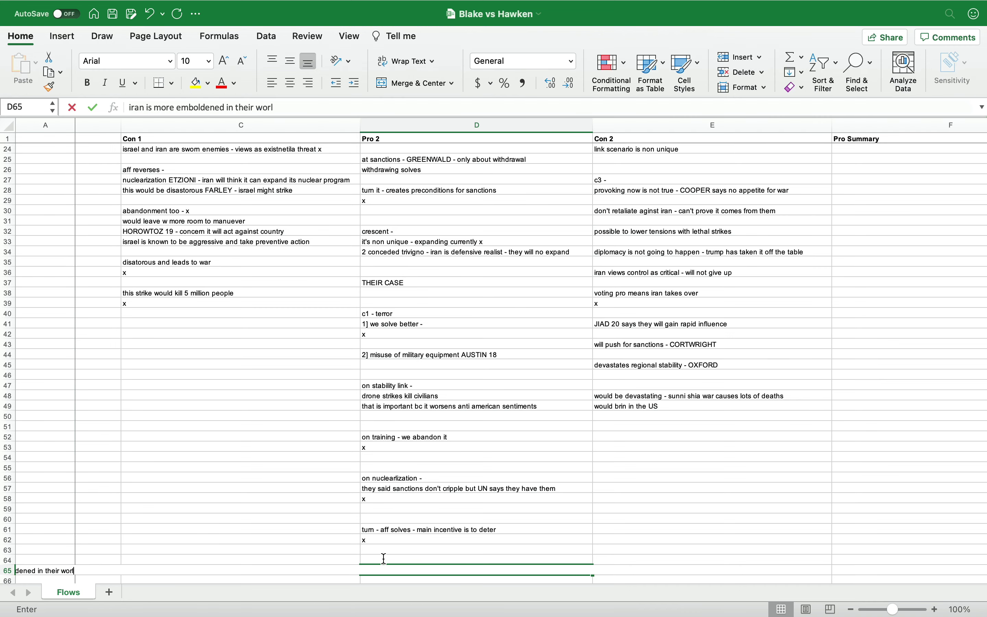
pyautogui.write('d')
pyautogui.press('Return')
pyautogui.press('Return')
pyautogui.press('Return')
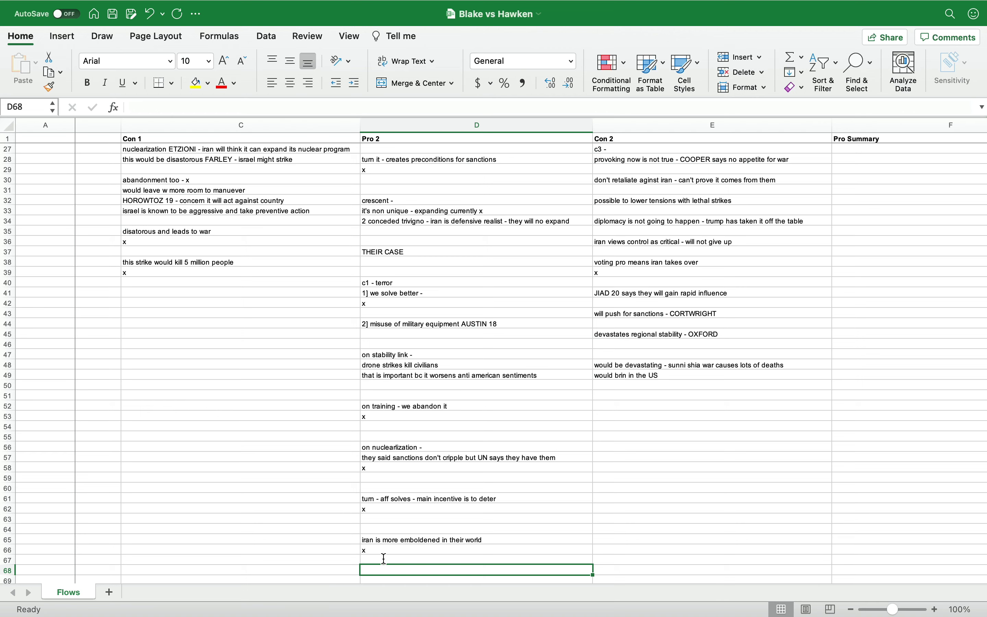
# Step: Enter "second link - delink.- israel would ensure it happens" in D69, directly above the black divider row
pyautogui.press('Return')
pyautogui.write('second l')
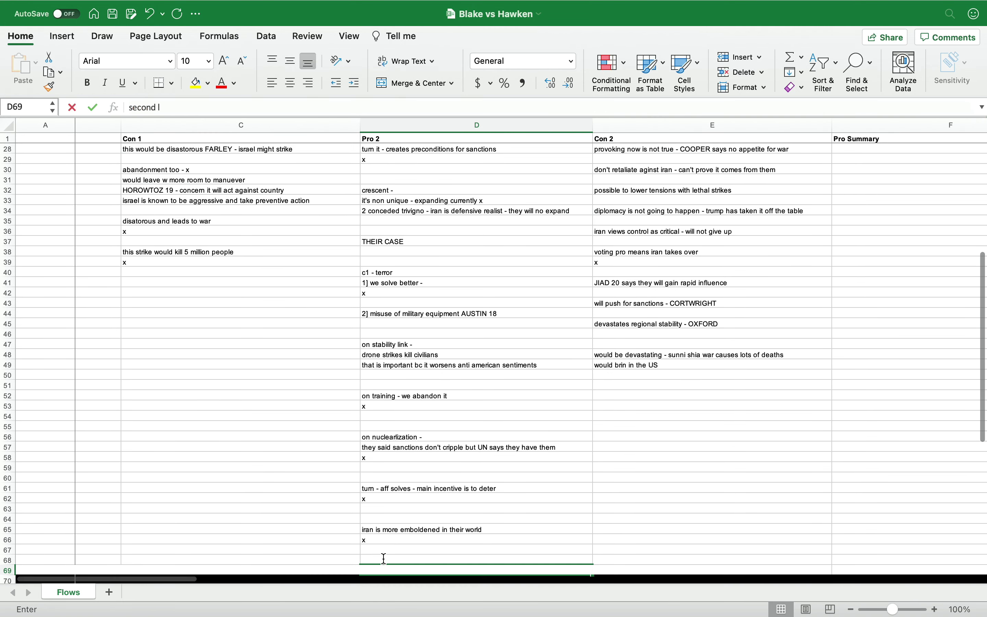
pyautogui.write('ink - delink.')
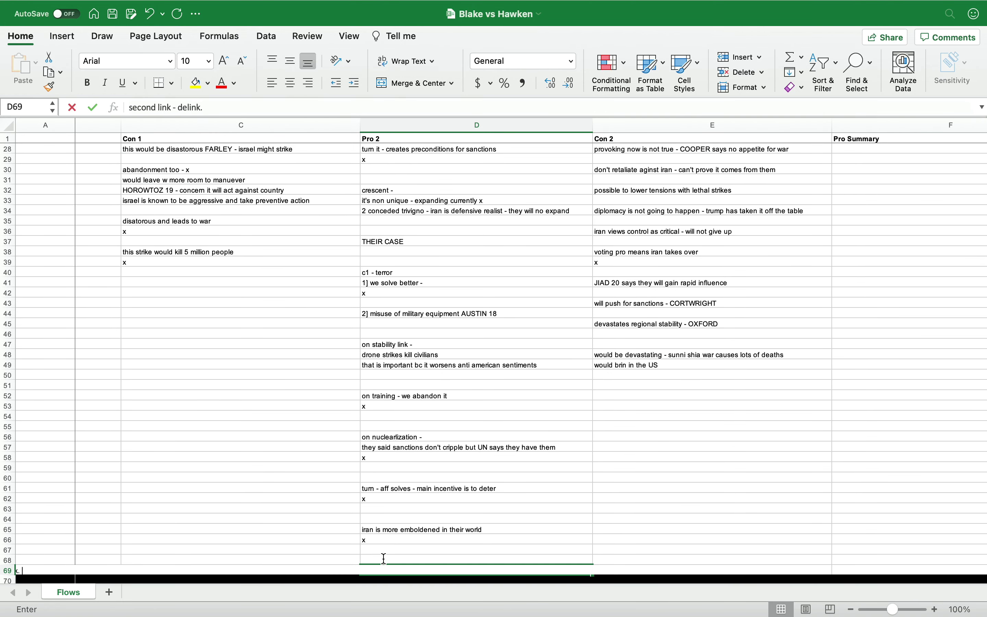
pyautogui.write('- israel would ensure it happens')
pyautogui.press('Return')
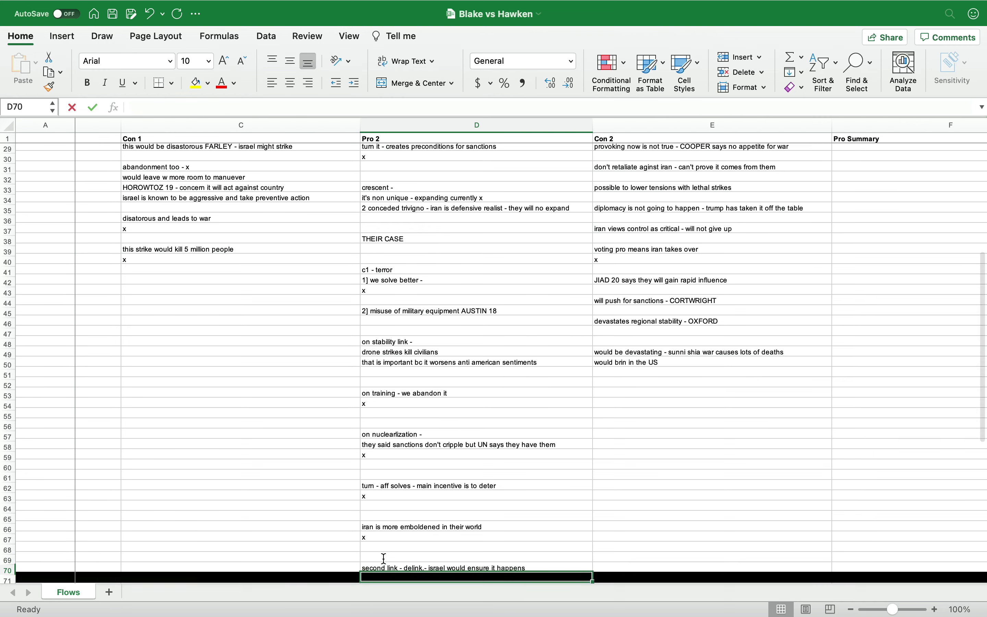
# Step: In D68, above the second link response, enter a note beginning "israel could strike"
pyautogui.click(385, 545)
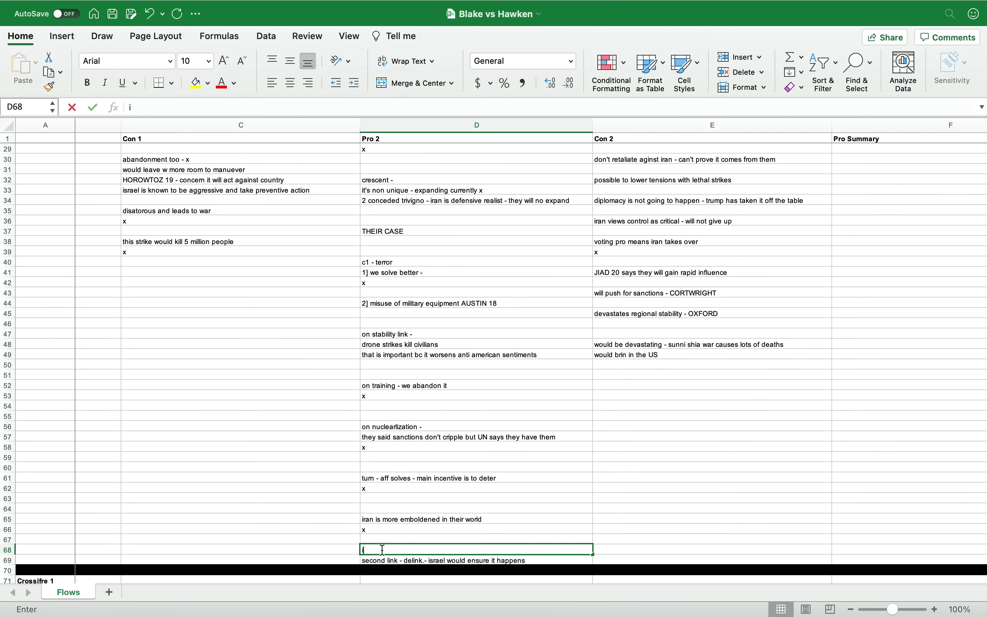
pyautogui.write('israel w')
pyautogui.press('BackSpace')
pyautogui.write('could strike - wou')
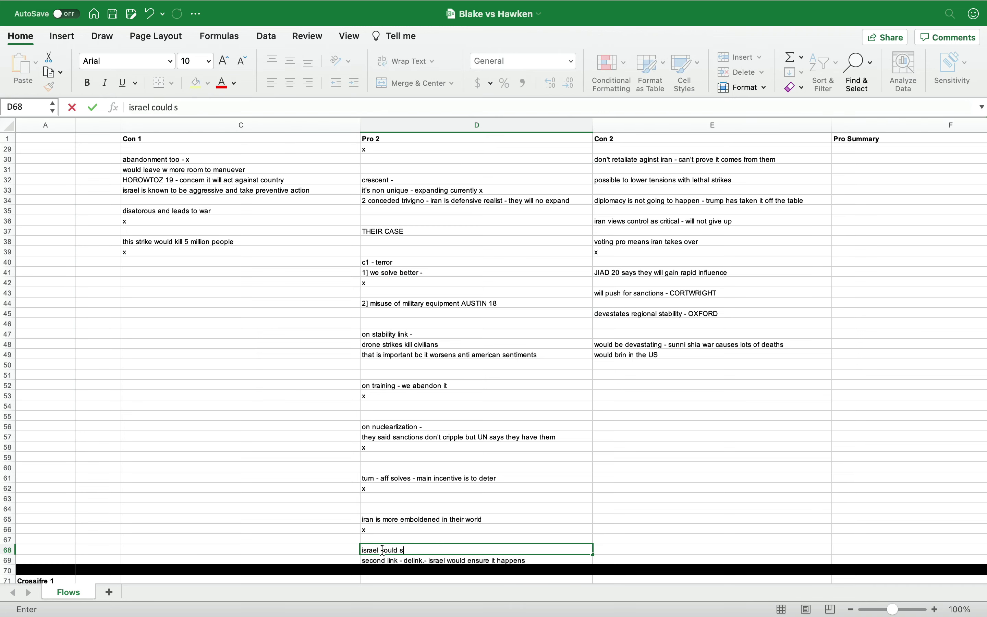
pyautogui.write('ause massive fat')
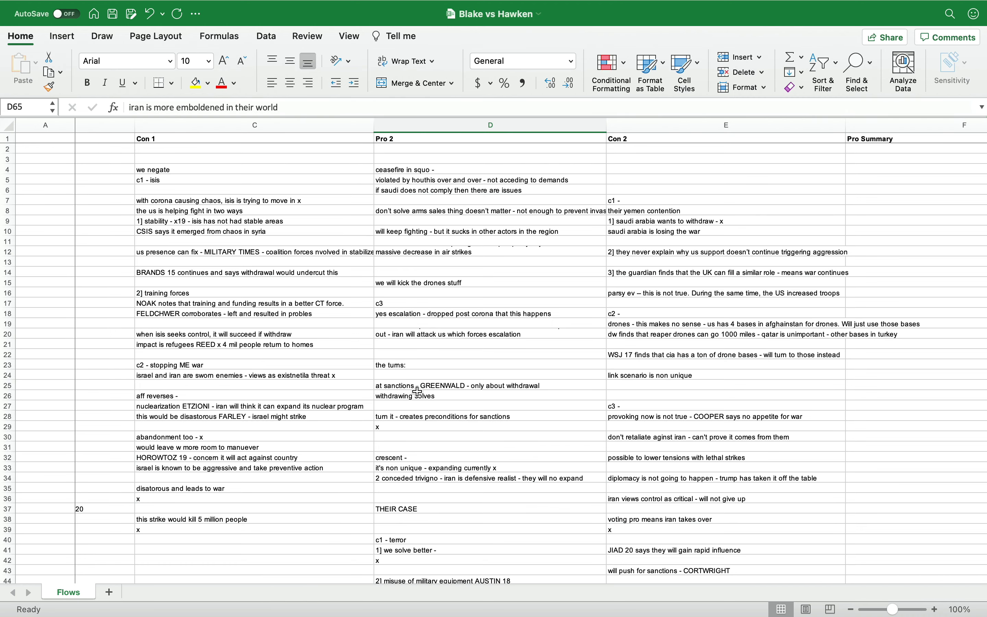
pyautogui.hscroll(5, 418, 391)
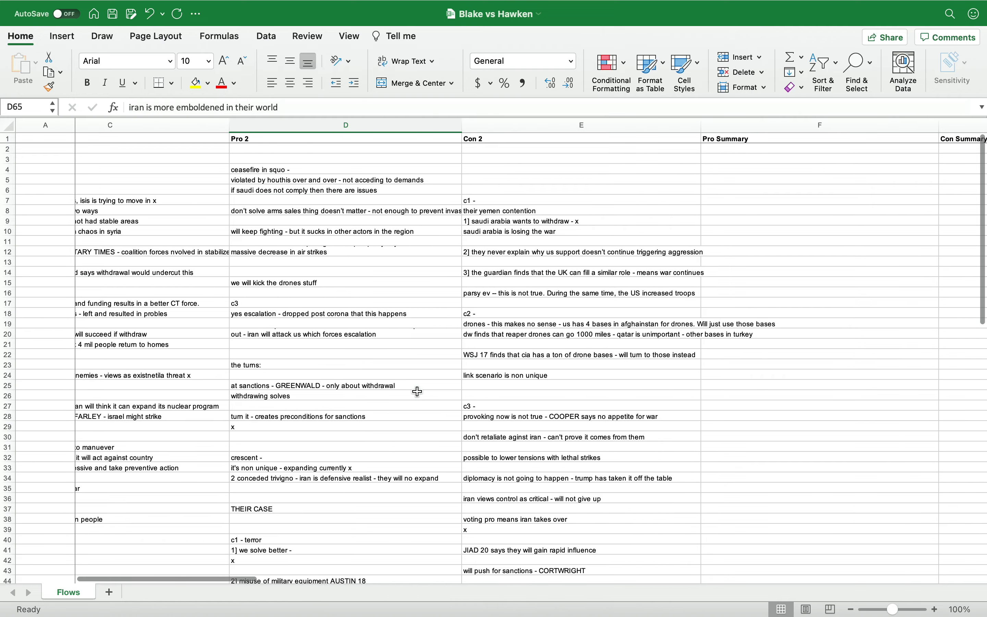
pyautogui.hscroll(2, 417, 392)
pyautogui.hscroll(3, 418, 391)
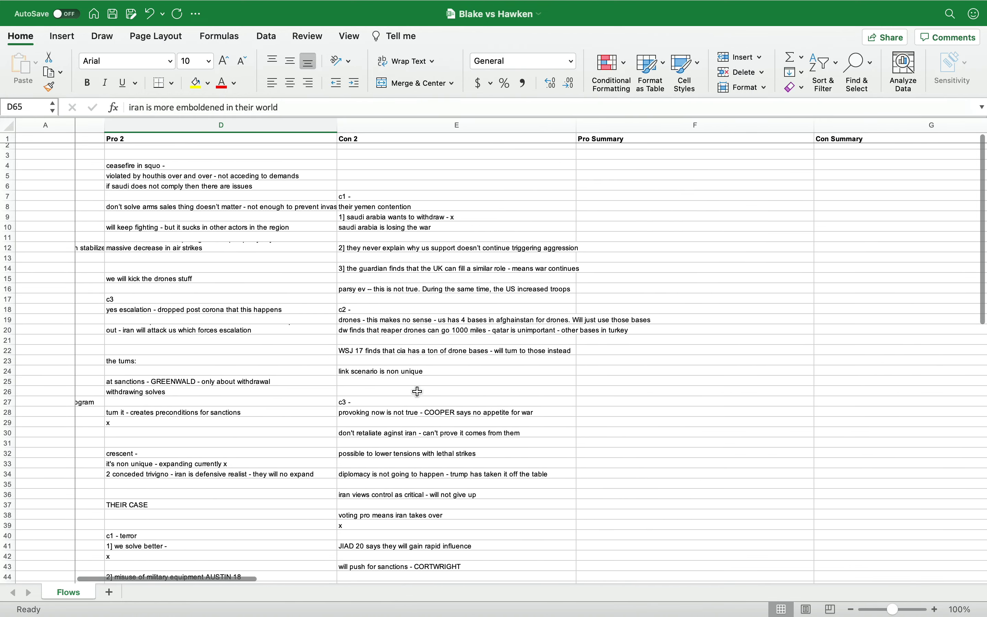
pyautogui.hscroll(-5, 418, 392)
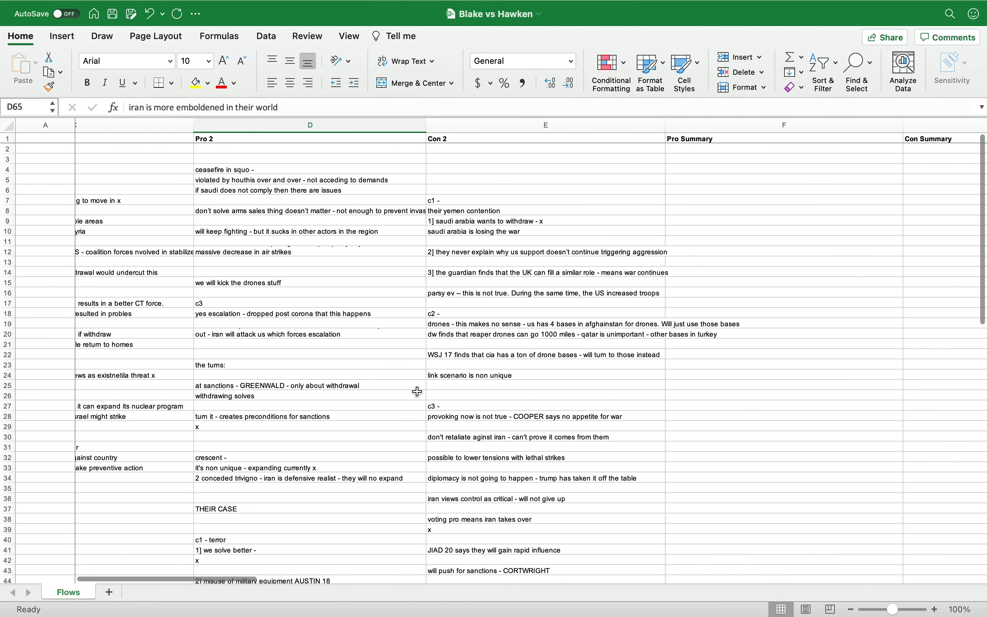
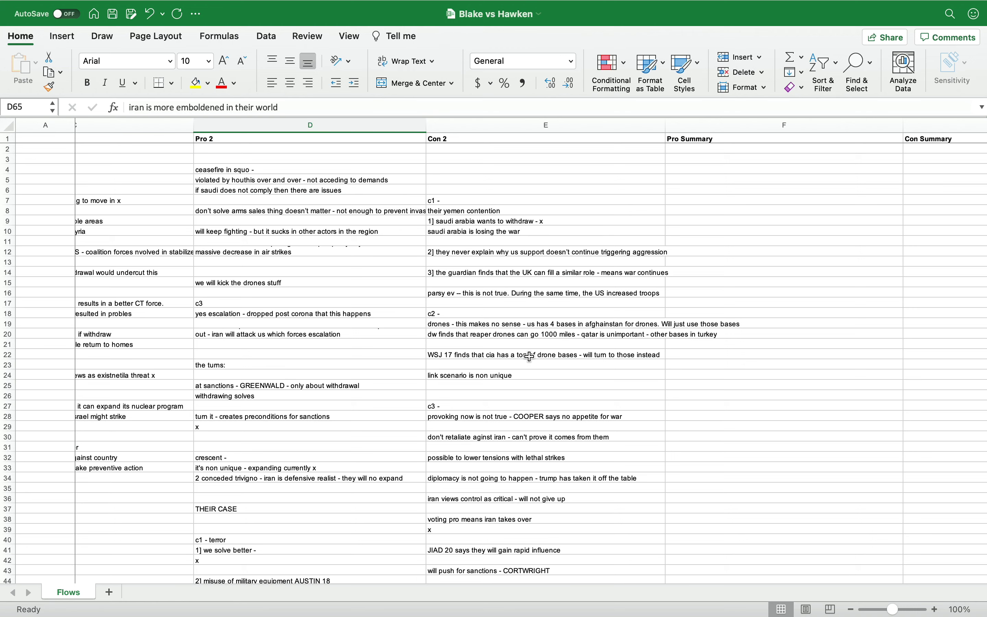
# Step: Start the Con Summary column with the heading "THEIR CASE -" in G4
pyautogui.hscroll(5, 538, 315)
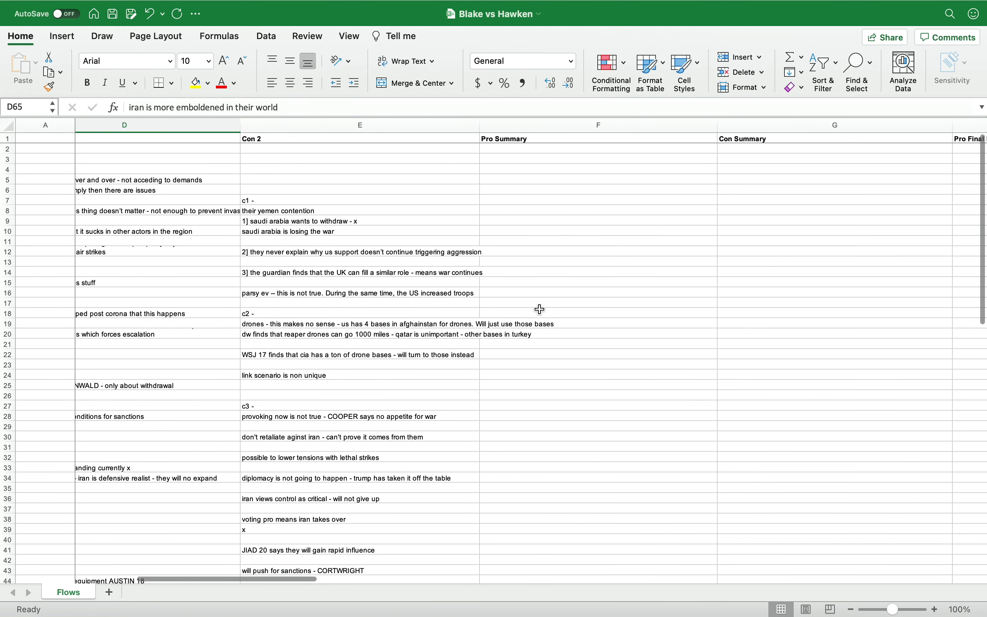
pyautogui.hscroll(3, 540, 309)
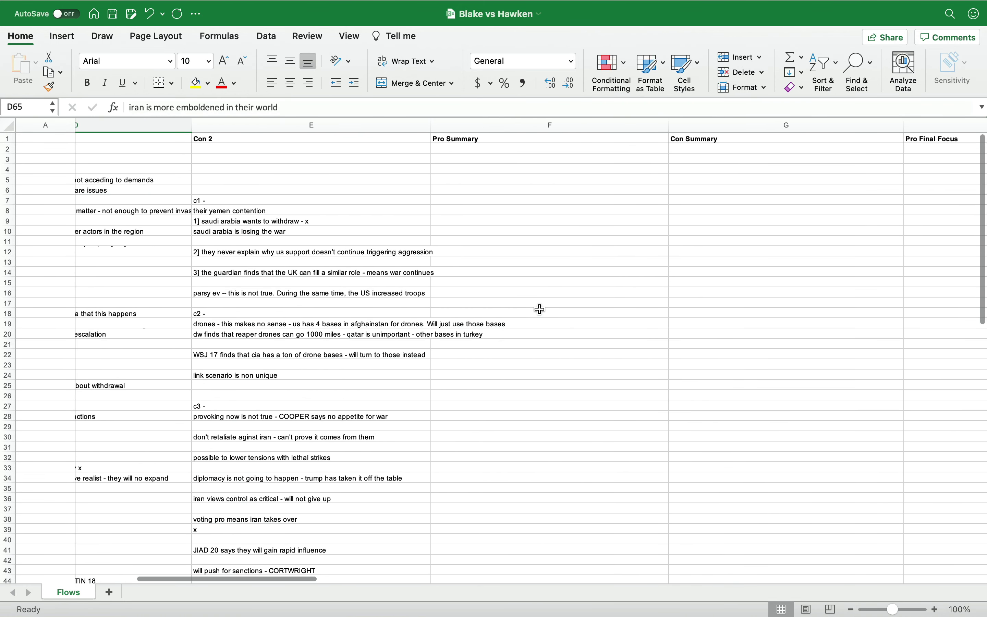
pyautogui.click(696, 167)
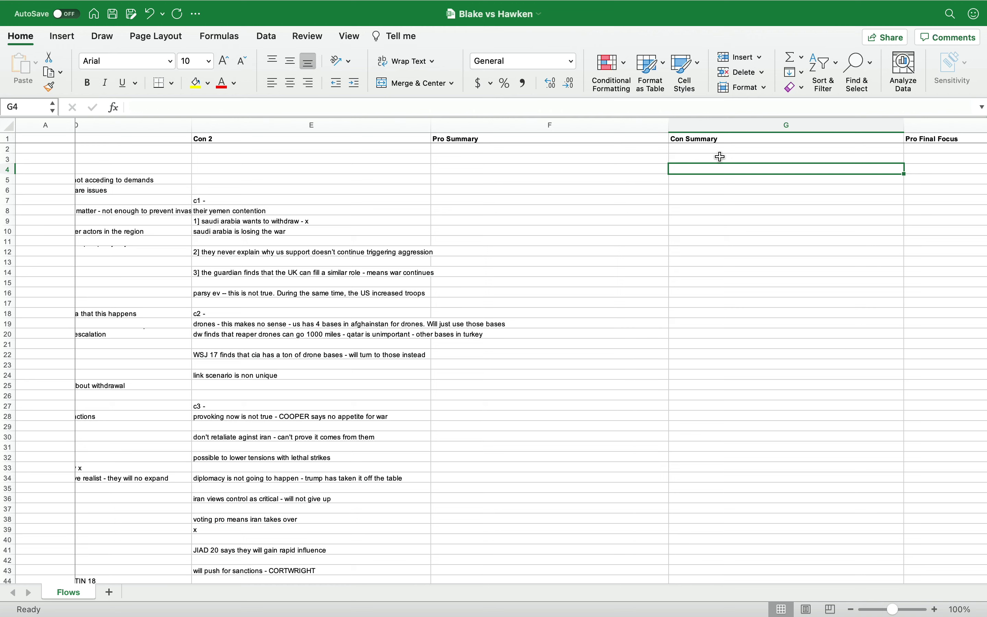
pyautogui.write('THEIR CAWS')
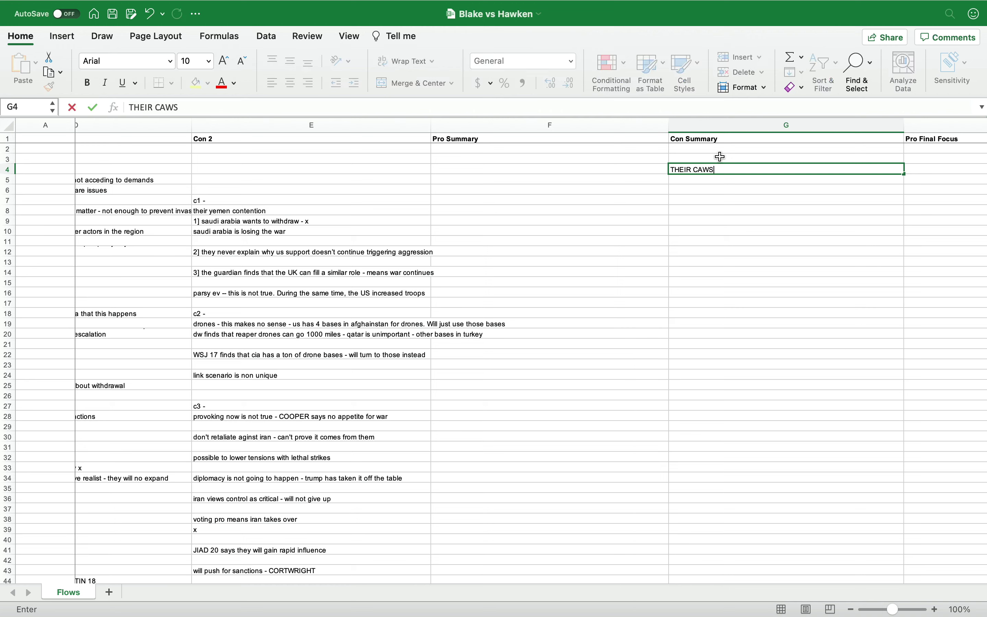
pyautogui.press('BackSpace')
pyautogui.press('BackSpace')
pyautogui.write('SE -')
pyautogui.press('Return')
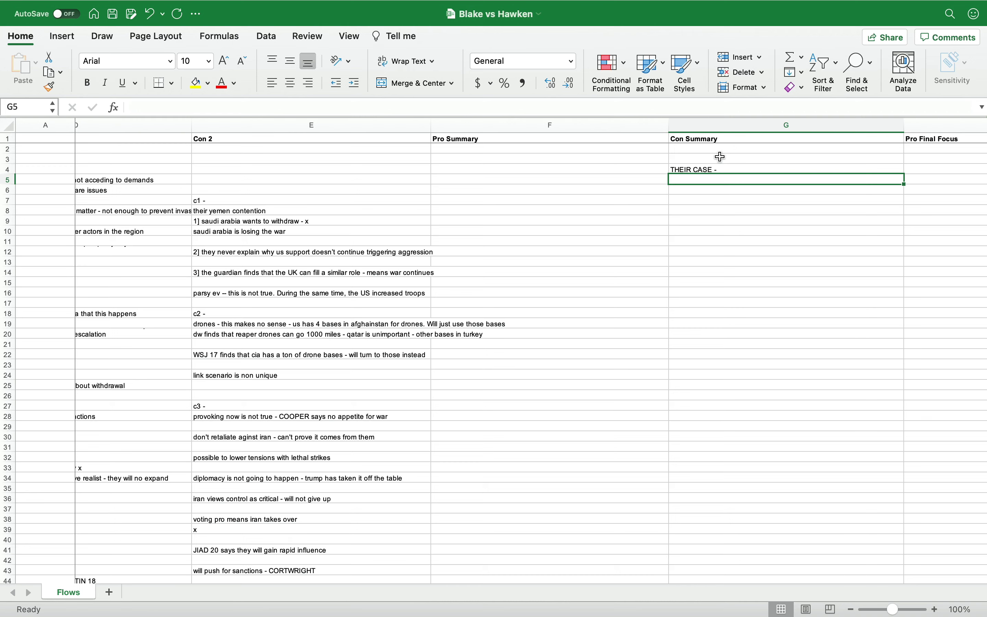
# Step: Enter the subheading "c1 - yemen" in G6 and "the economist ev is mshandled - SA wants to withdraw" in G7
pyautogui.press('Return')
pyautogui.write('c1 - ye')
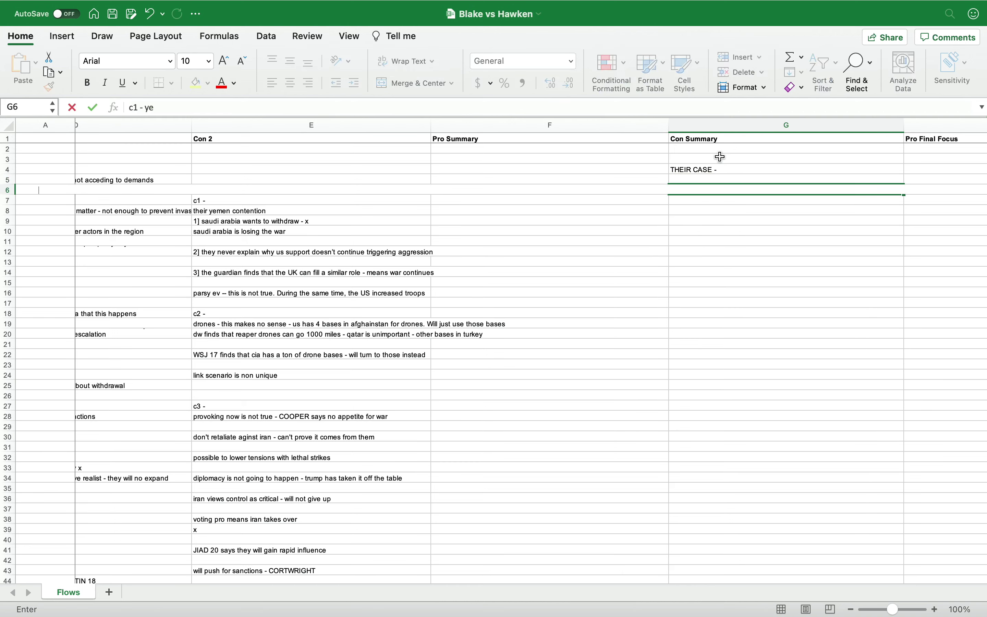
pyautogui.write('men')
pyautogui.press('Return')
pyautogui.write('the economist e')
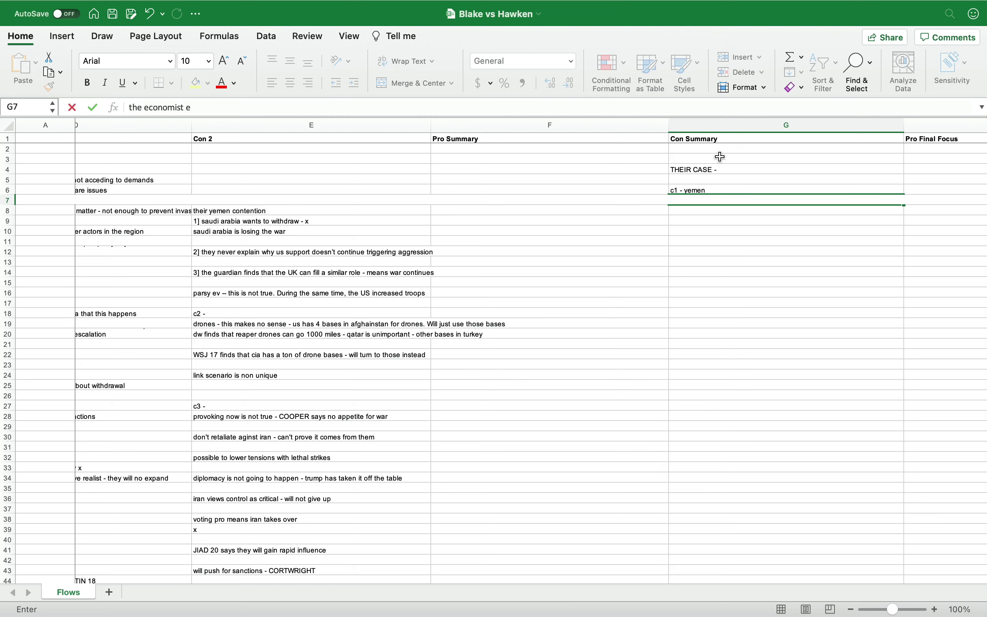
pyautogui.write('v is mshandled - SA wants to with')
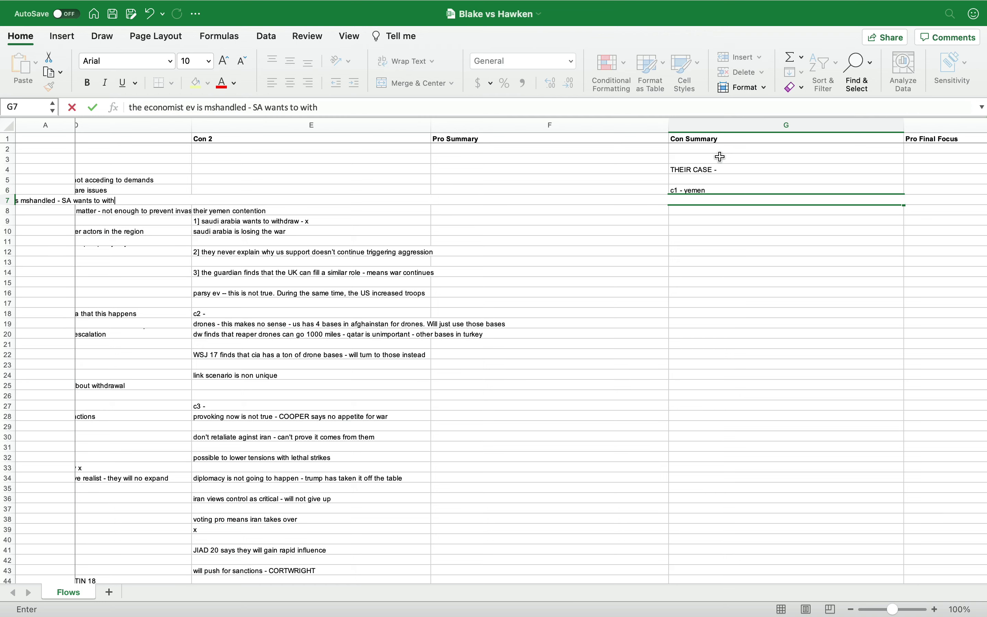
pyautogui.write('draw')
pyautogui.press('Return')
# Step: Enter "ceaseifre failing doesn't matter - says they want to leave" in G8
pyautogui.write('cease')
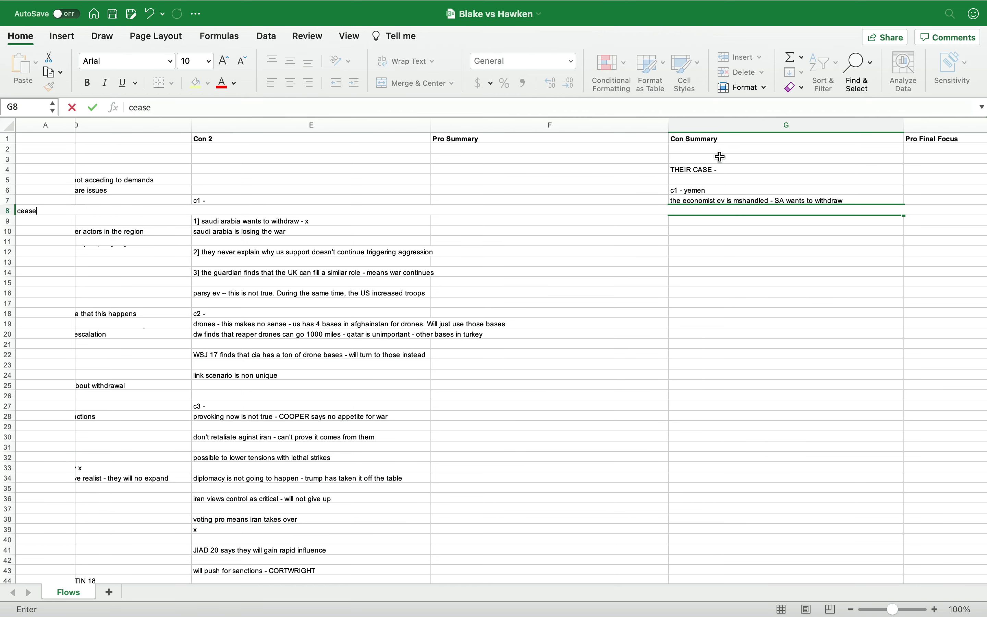
pyautogui.write("ifre failing doesn't matter - says they ")
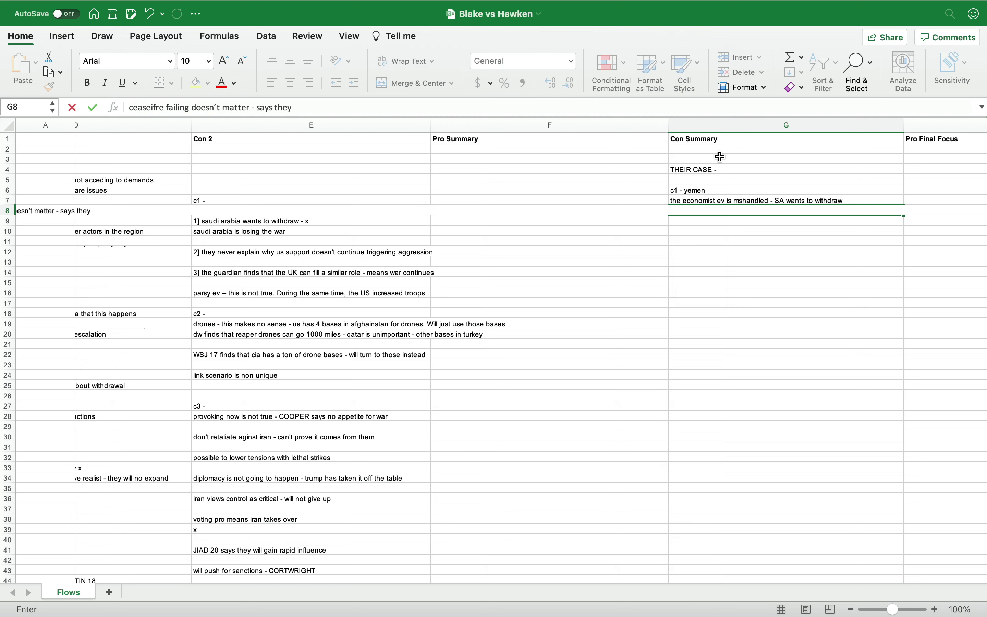
pyautogui.write('want to leave')
pyautogui.press('Return')
pyautogui.press('Return')
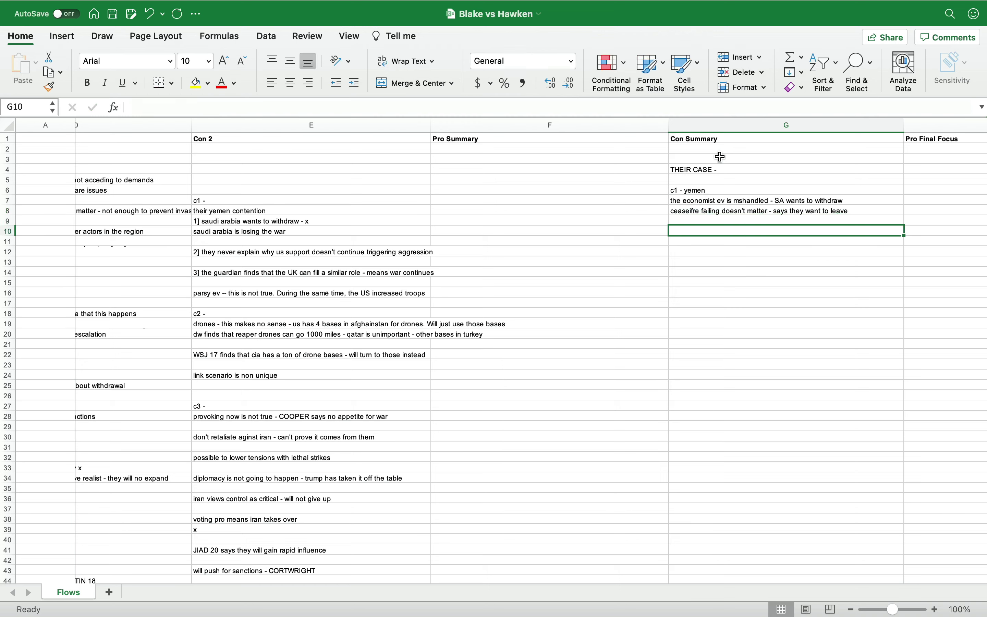
# Step: Enter "parsy - ev is going to be read now - we're increasing" in G10 of the Con Summary column
pyautogui.write('a')
pyautogui.press('BackSpace')
pyautogui.write('parsy - ev')
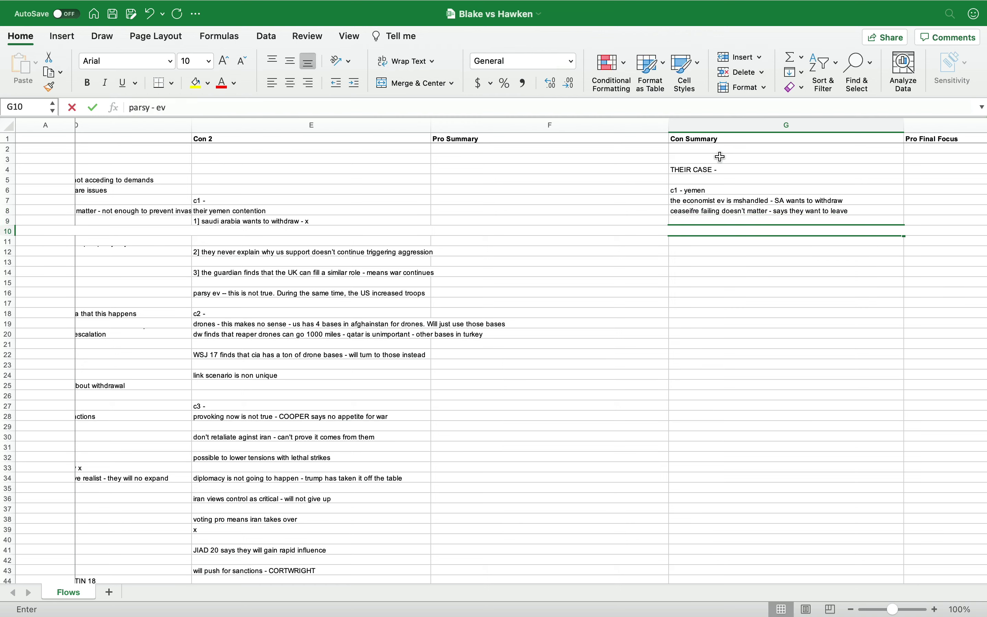
pyautogui.write(' is going to b')
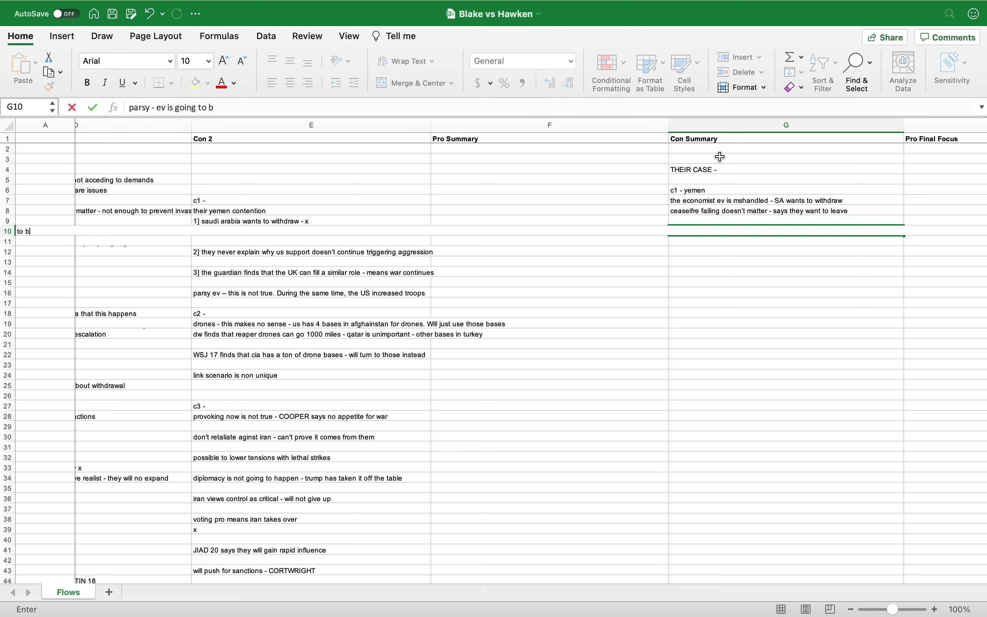
pyautogui.write("e read now - we're increasing")
pyautogui.press('Return')
# Step: Leave two blank rows under the parsy note and enter "c2 - kicked" in G13
pyautogui.press('Return')
pyautogui.press('Return')
pyautogui.write('c2')
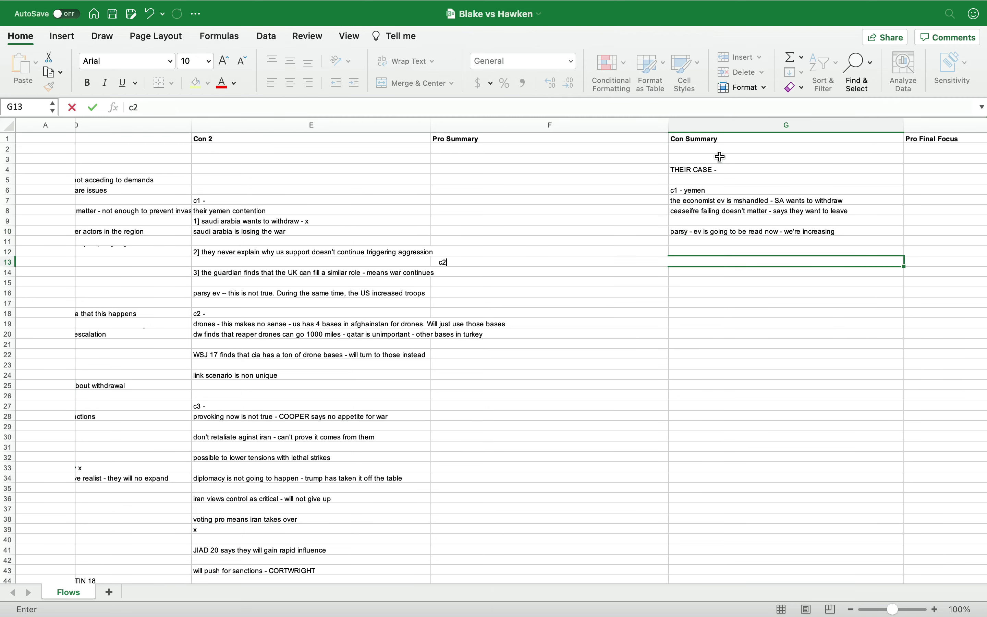
pyautogui.write(' - kicked')
pyautogui.press('Return')
# Step: Enter the subheading "c3 -" in G16 and "defense - none of the attacks are lethal - can doubt link on probability" in G17
pyautogui.press('Return')
pyautogui.press('Return')
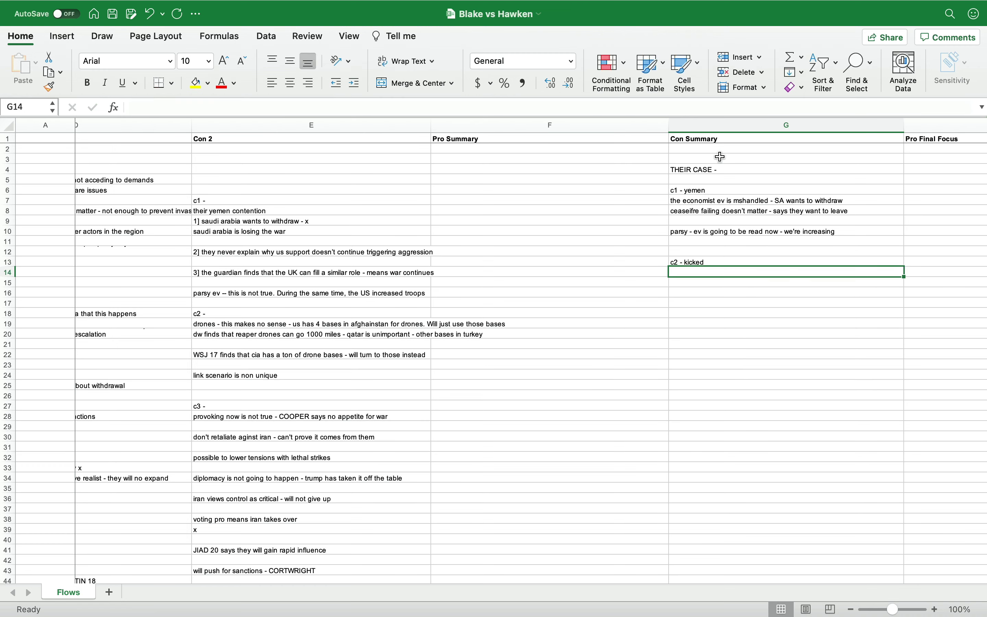
pyautogui.write('c3 -')
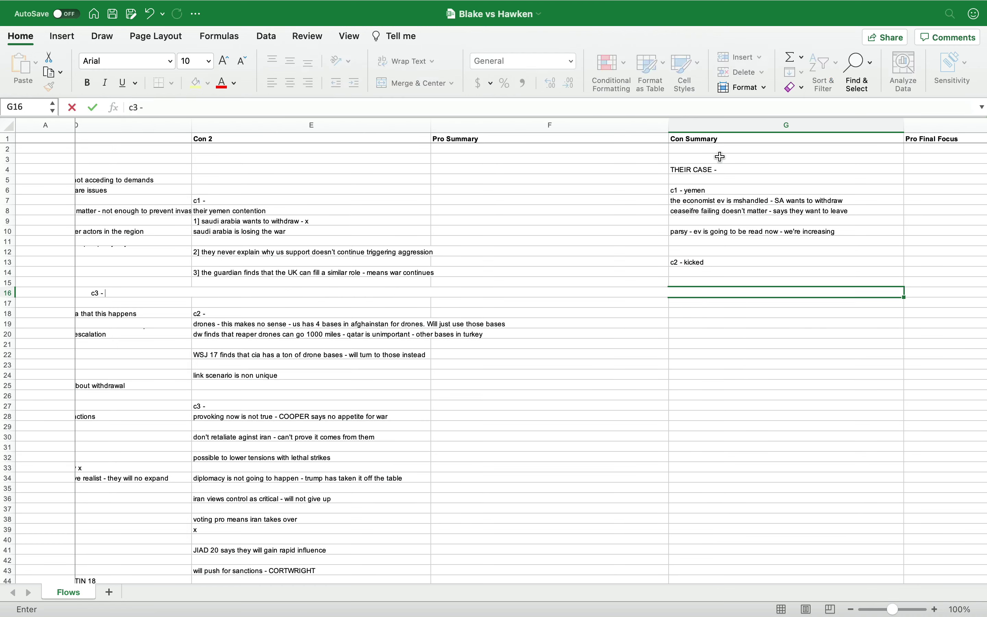
pyautogui.press('Return')
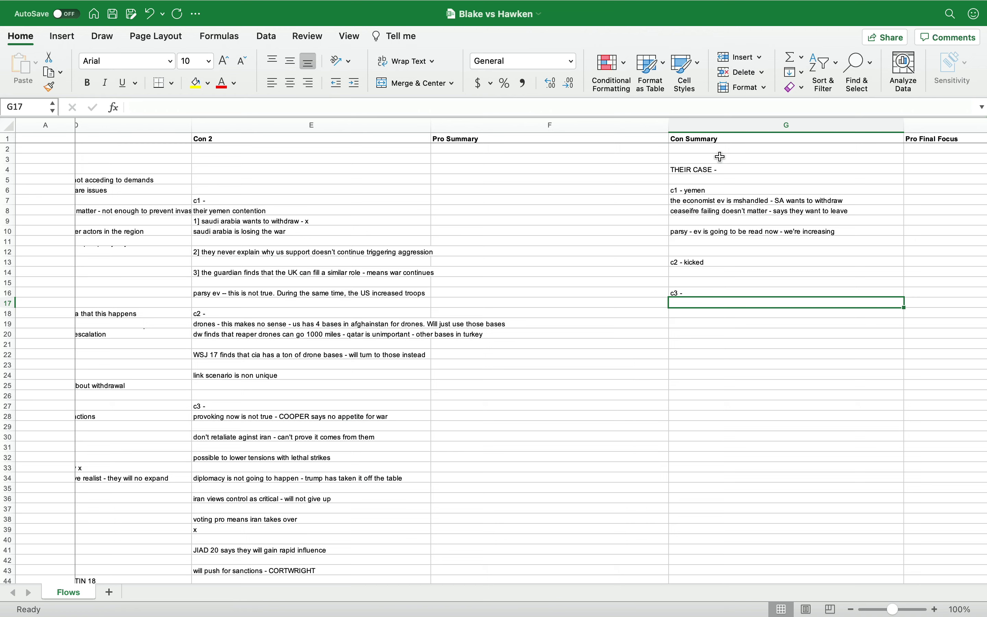
pyautogui.write('defense -')
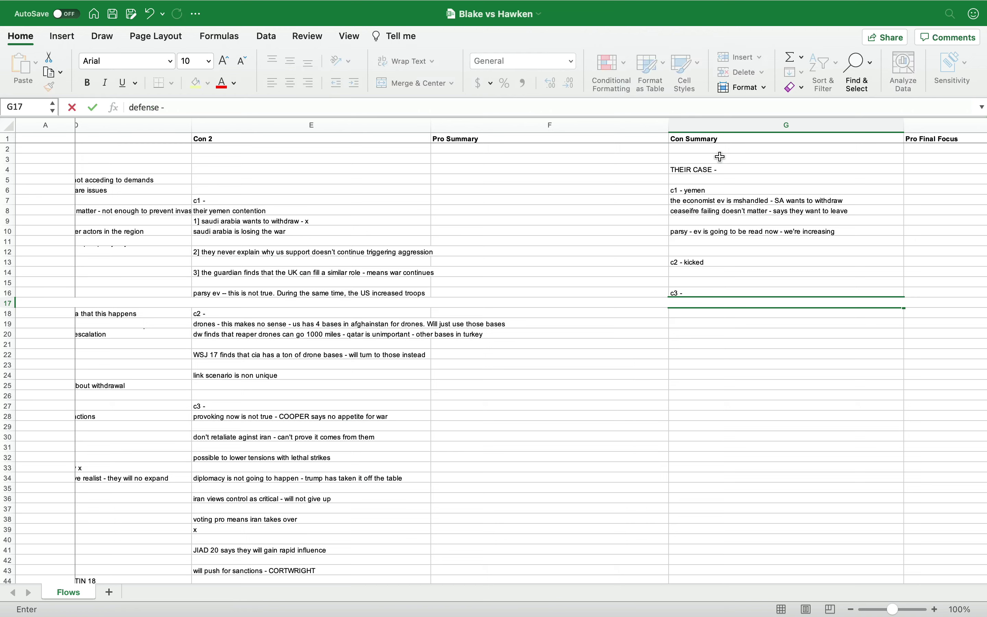
pyautogui.write(' none of the attacks are lethal -')
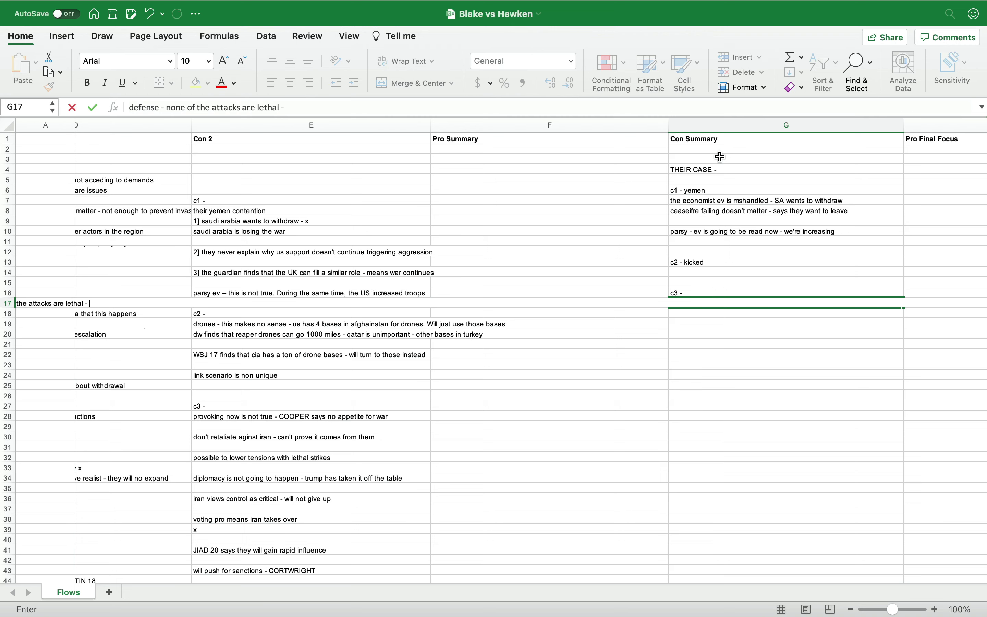
pyautogui.write(' can doubt link on ')
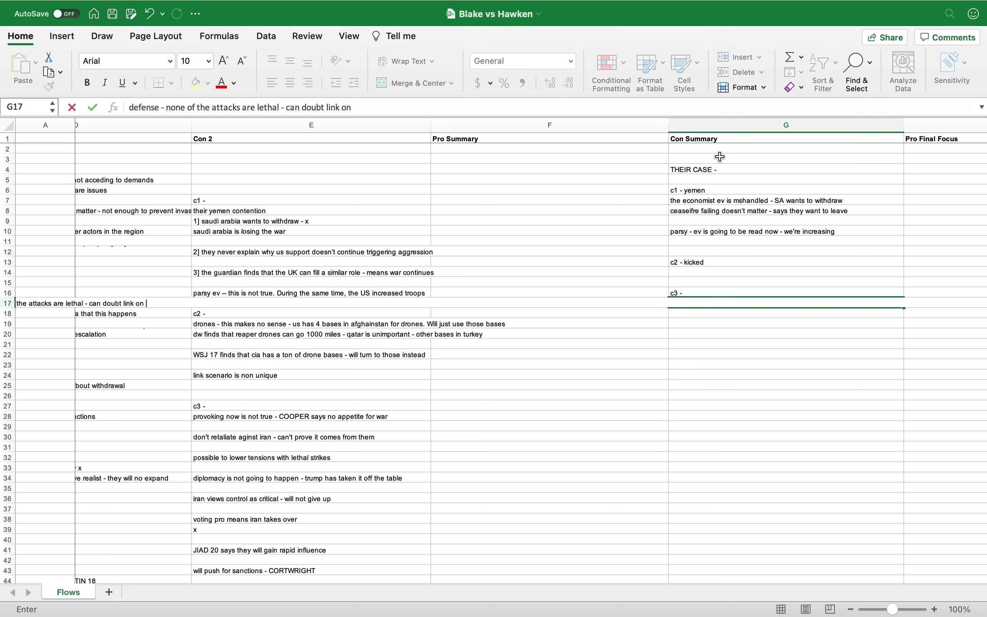
pyautogui.write('probability')
pyautogui.press('Return')
# Step: Enter "lethal force can create redline" in G18, directly below the defense note
pyautogui.write('let')
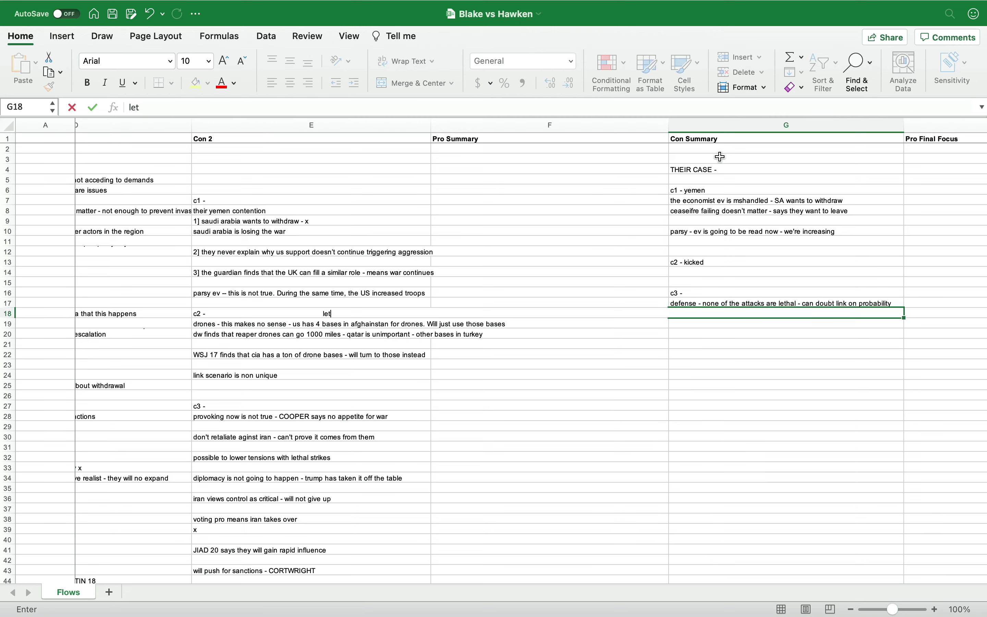
pyautogui.write('hal force can')
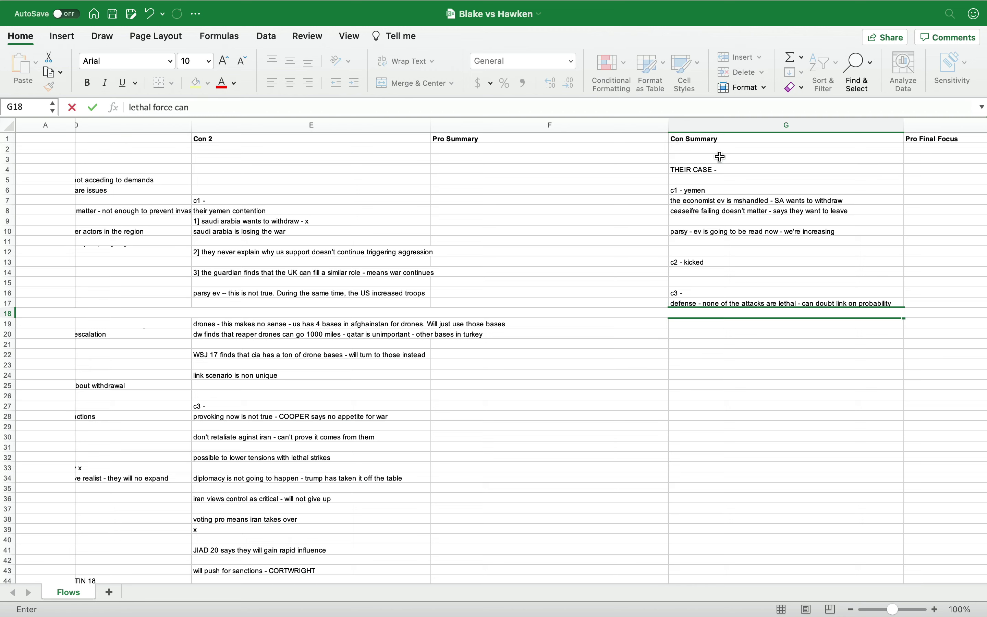
pyautogui.write(' create redline')
pyautogui.press('Return')
# Step: Enter "trivigno ev - defensive realism doesn't matter - mckenzie says iran will negotiate only if us withdraws" in G21
pyautogui.press('Return')
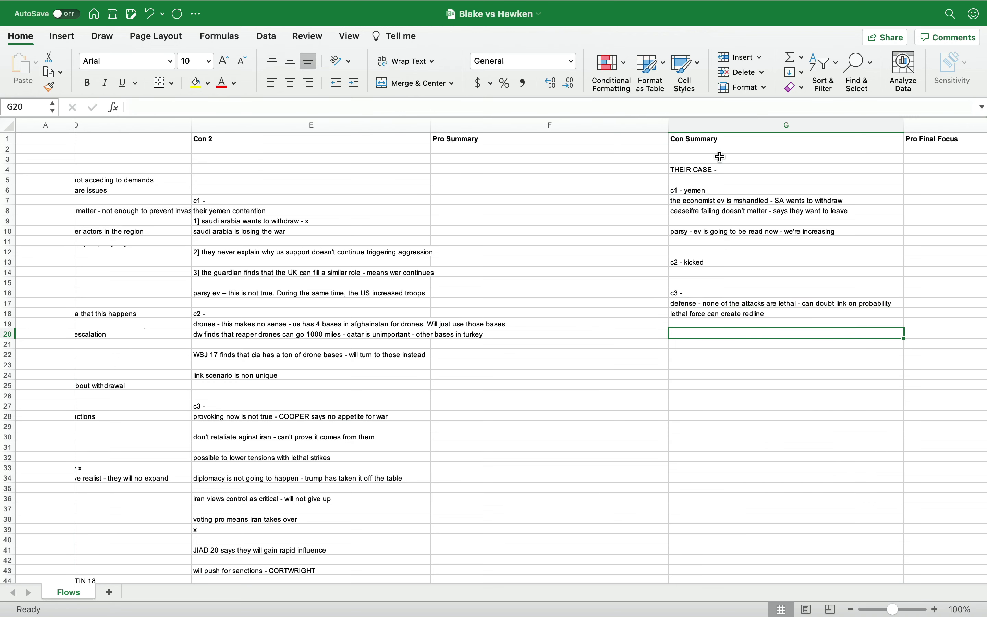
pyautogui.press('Return')
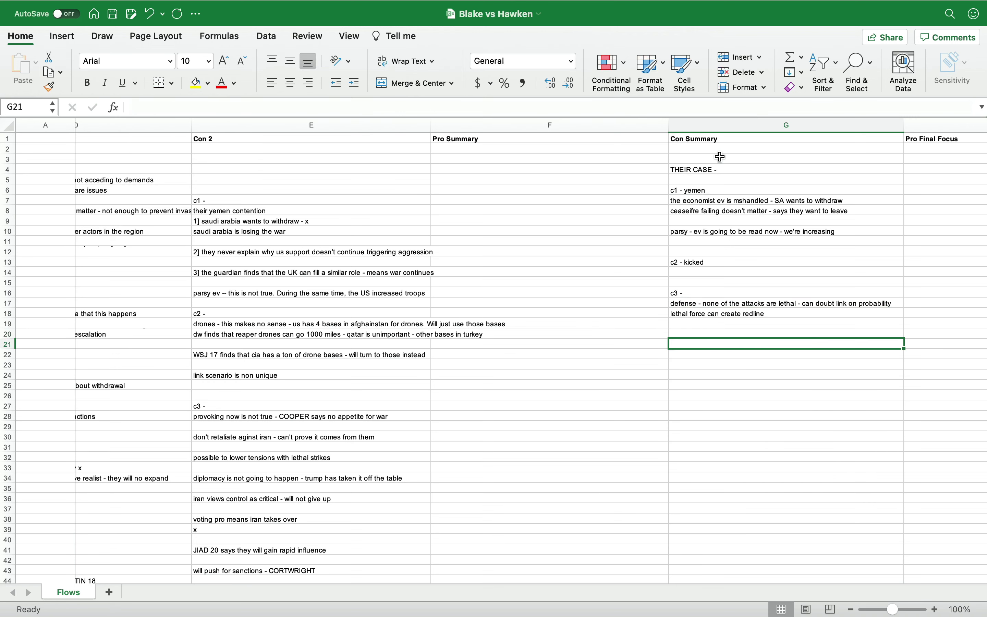
pyautogui.write('trivigno ev - defensive reali')
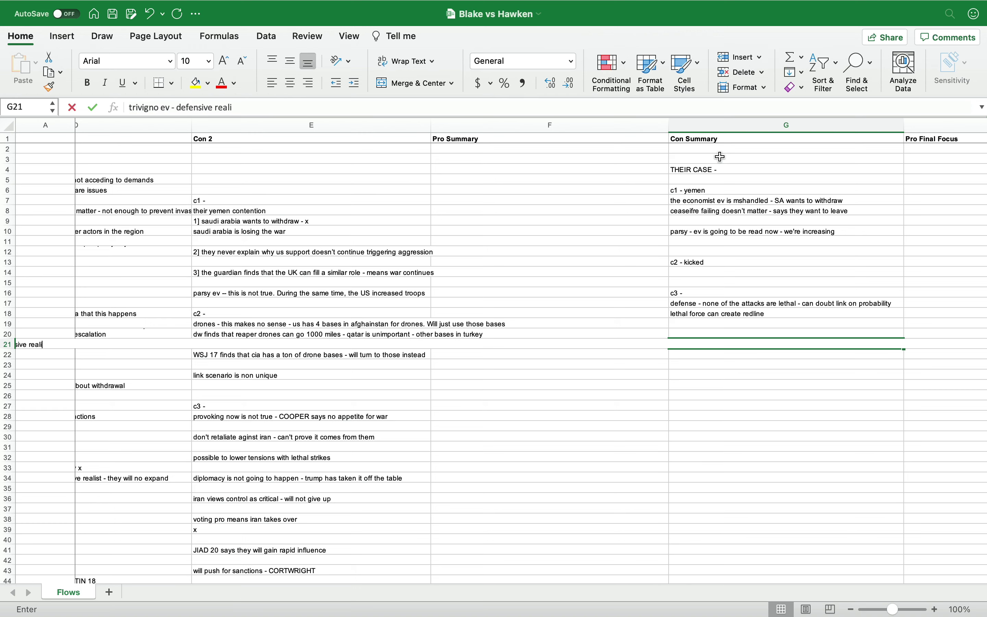
pyautogui.write("sm doesn't matter -")
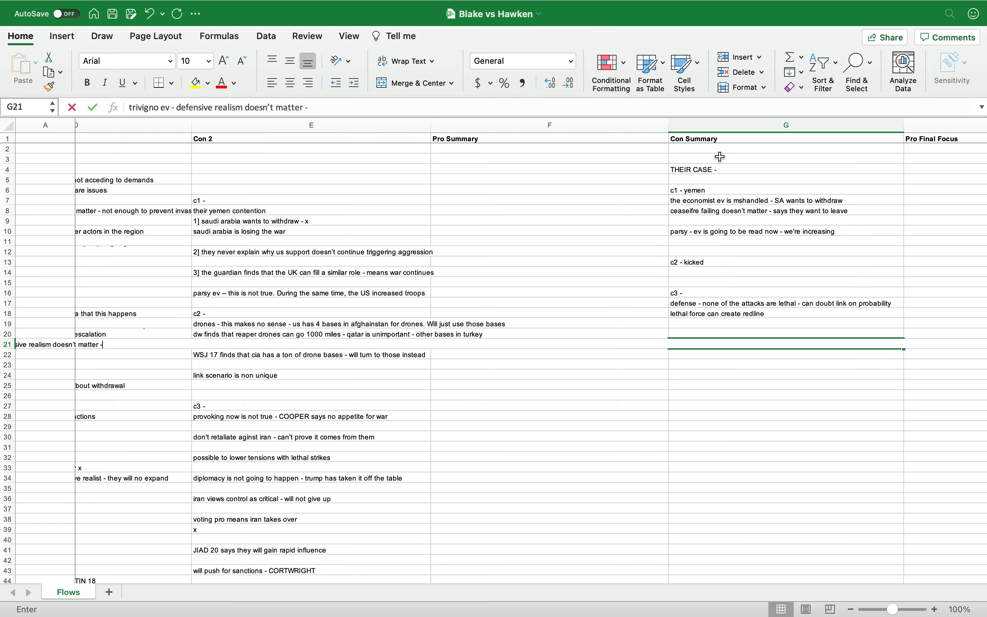
pyautogui.write(' mckenzie says ir')
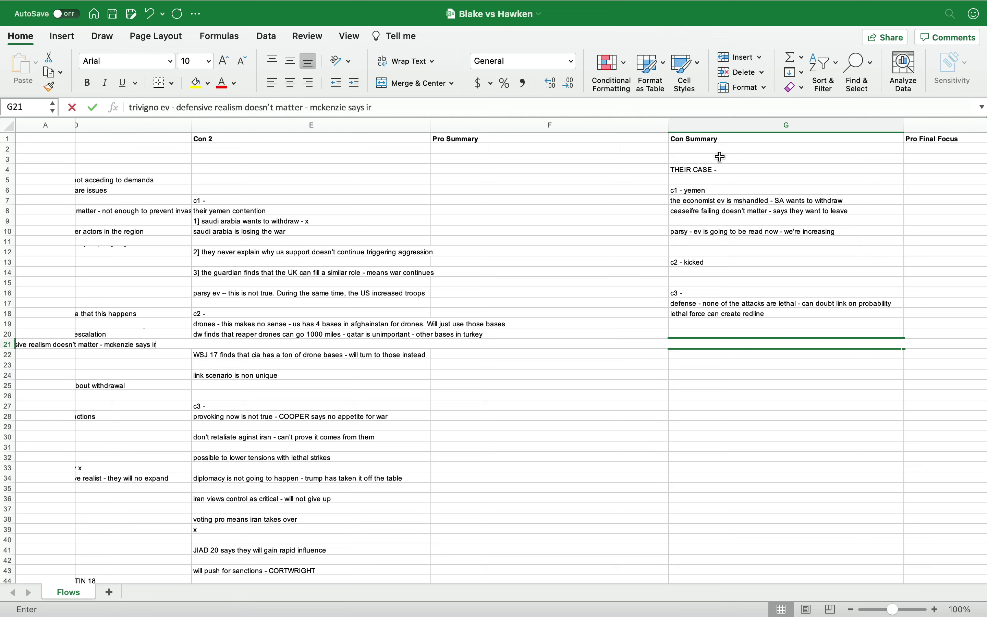
pyautogui.write('an will negotiate ')
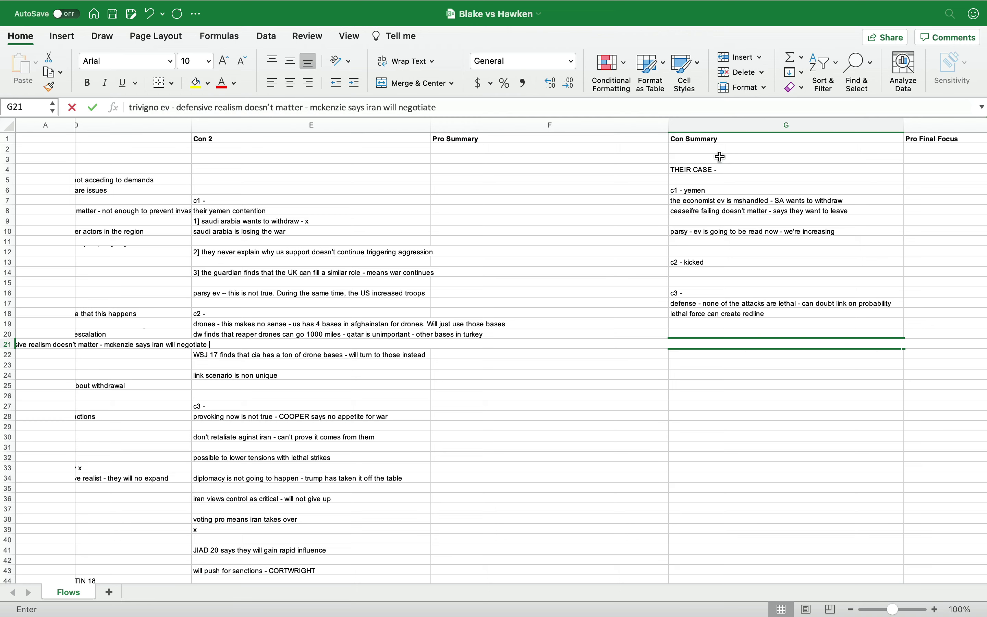
pyautogui.write('only if us with')
pyautogui.write('draws')
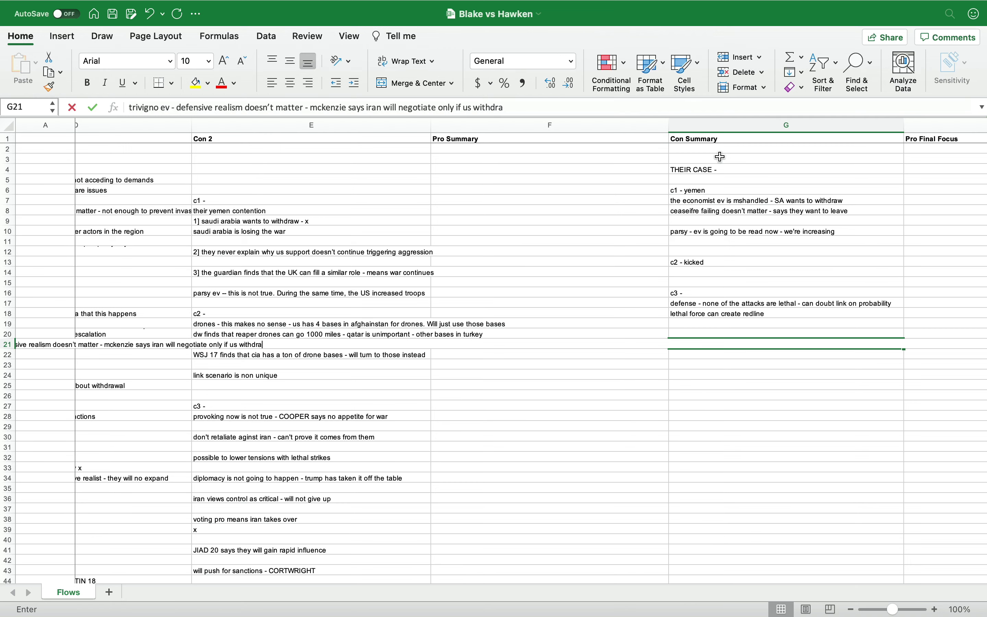
pyautogui.press('Return')
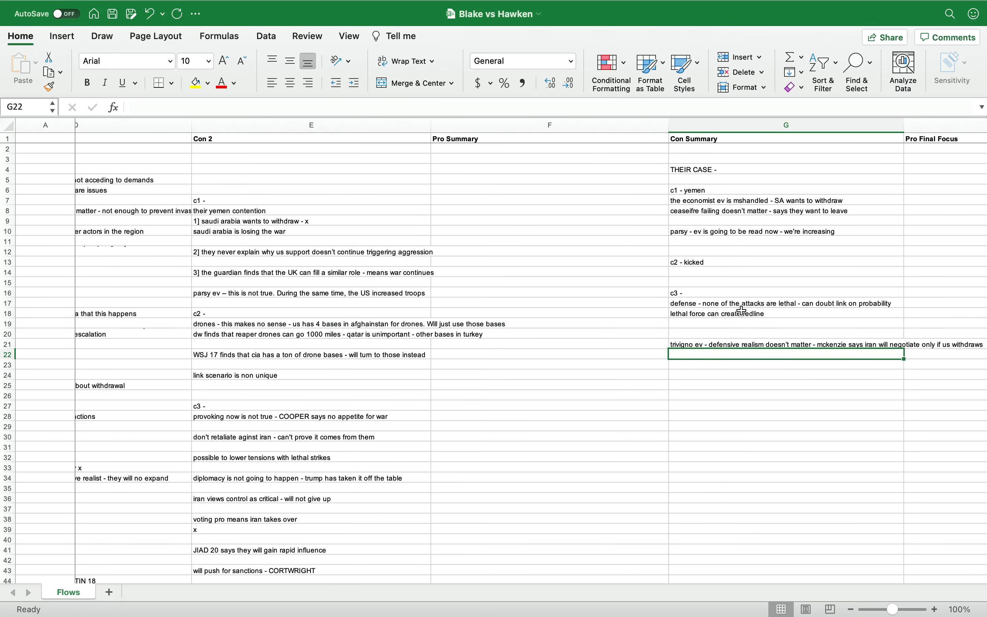
# Step: Turn on text wrapping for the trivigno note in G21
pyautogui.moveTo(728, 349); pyautogui.dragTo(728, 345)
pyautogui.click(453, 246)
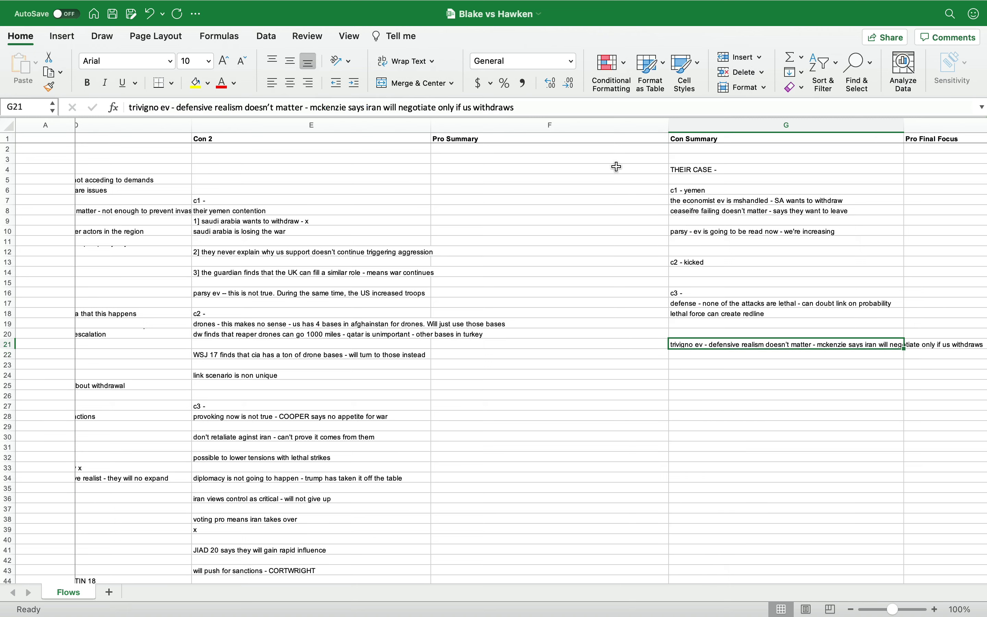
pyautogui.click(399, 62)
# Step: Enter "iran needs iraq - middle ev says will deter being increasingly aggressive" in G25
pyautogui.press('Down')
pyautogui.press('Down')
pyautogui.press('Down')
pyautogui.press('Down')
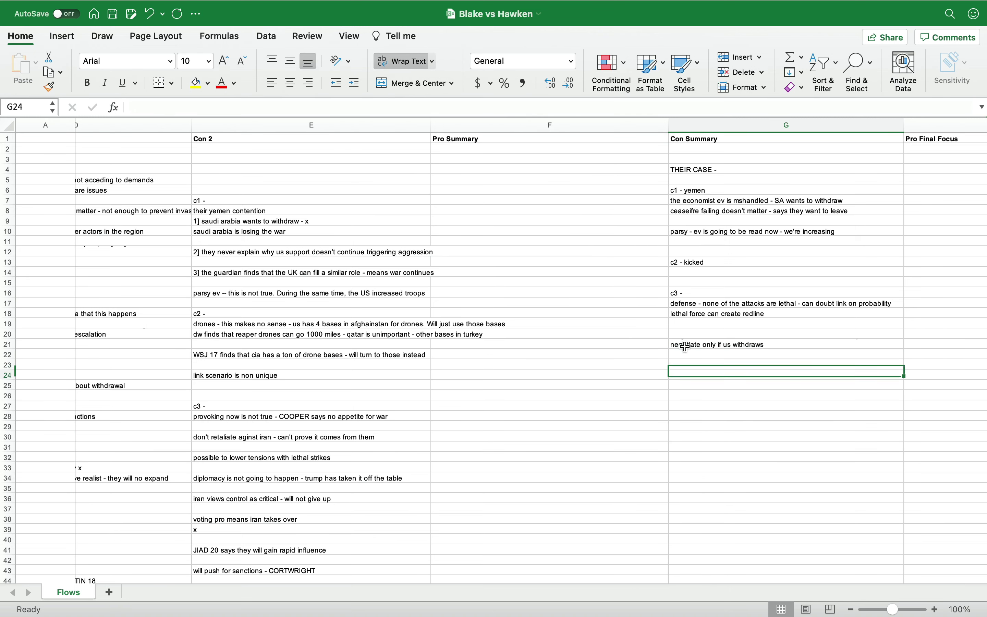
pyautogui.write('iran needs iraq - ')
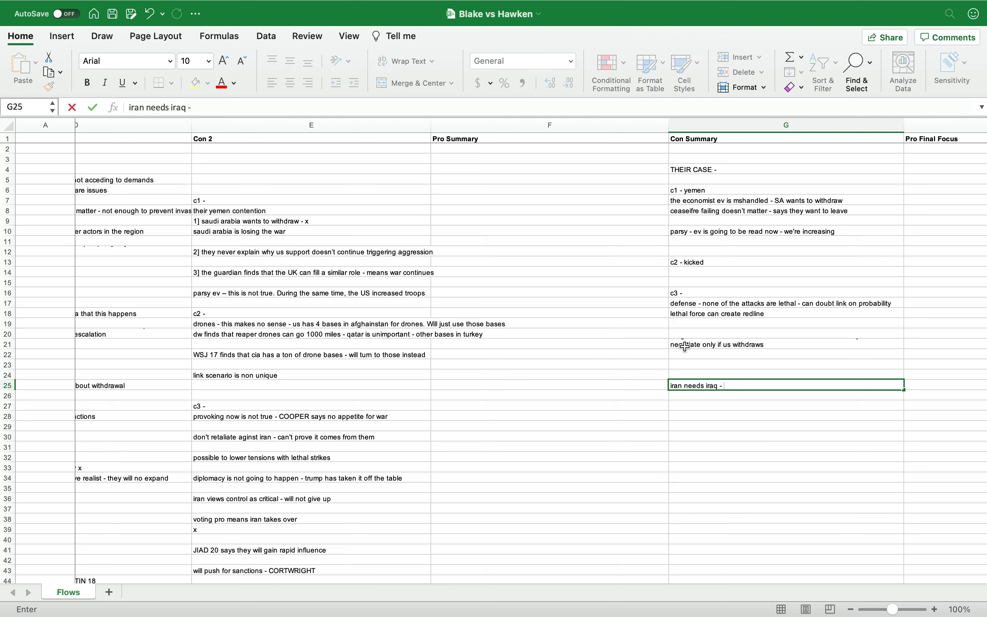
pyautogui.write('middle ev says will deter')
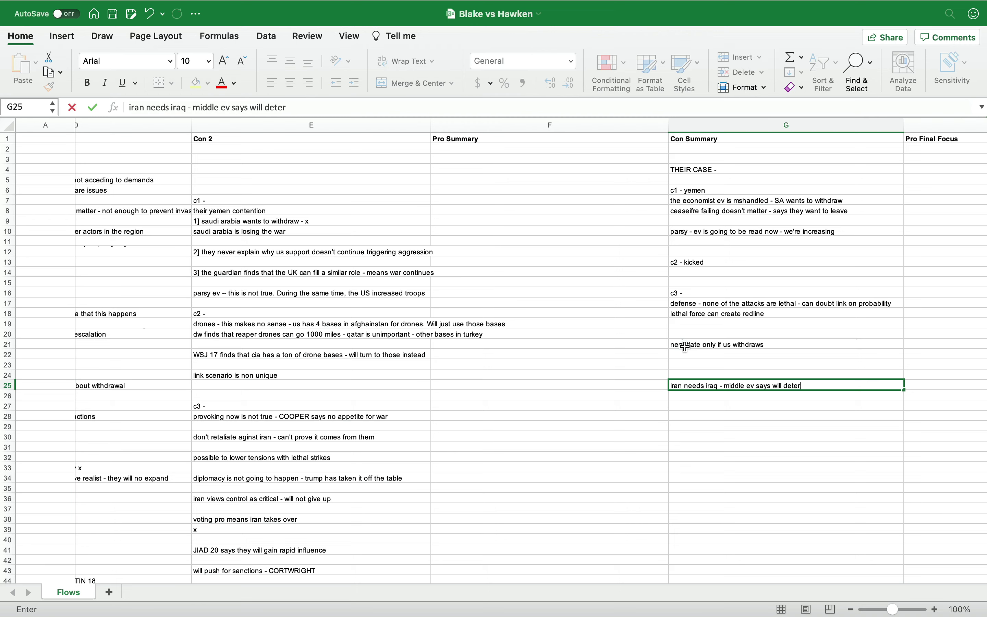
pyautogui.write(' being increasingl')
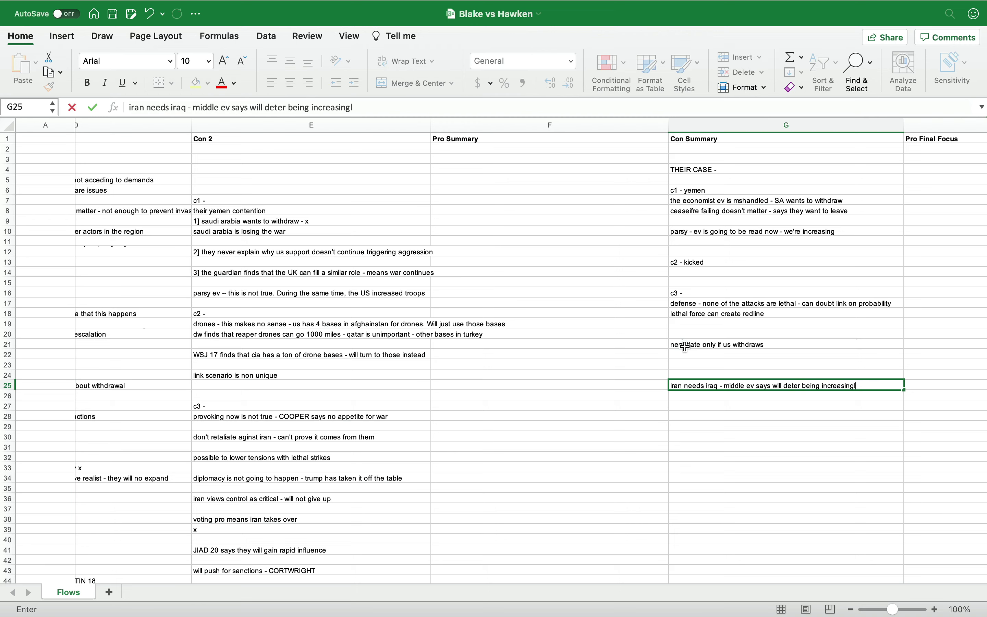
pyautogui.write('y aggressive')
pyautogui.press('Return')
# Step: Enter the subheading "implications -" in G27 and "a] will view the two countries the same w sanctions" in G28
pyautogui.press('Return')
pyautogui.write('implications -')
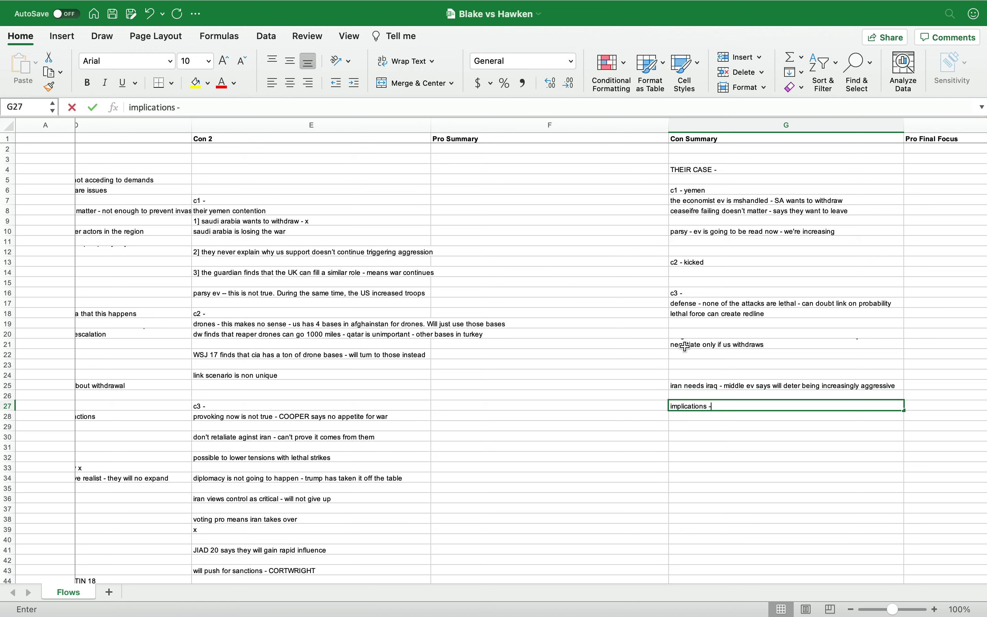
pyautogui.press('Return')
pyautogui.write('a] will view t')
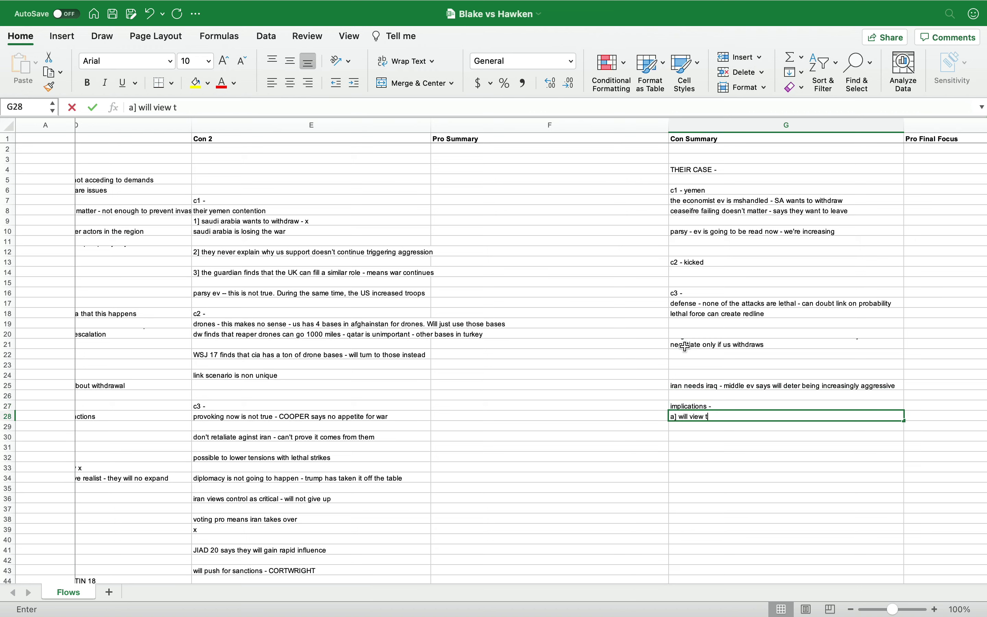
pyautogui.write('he')
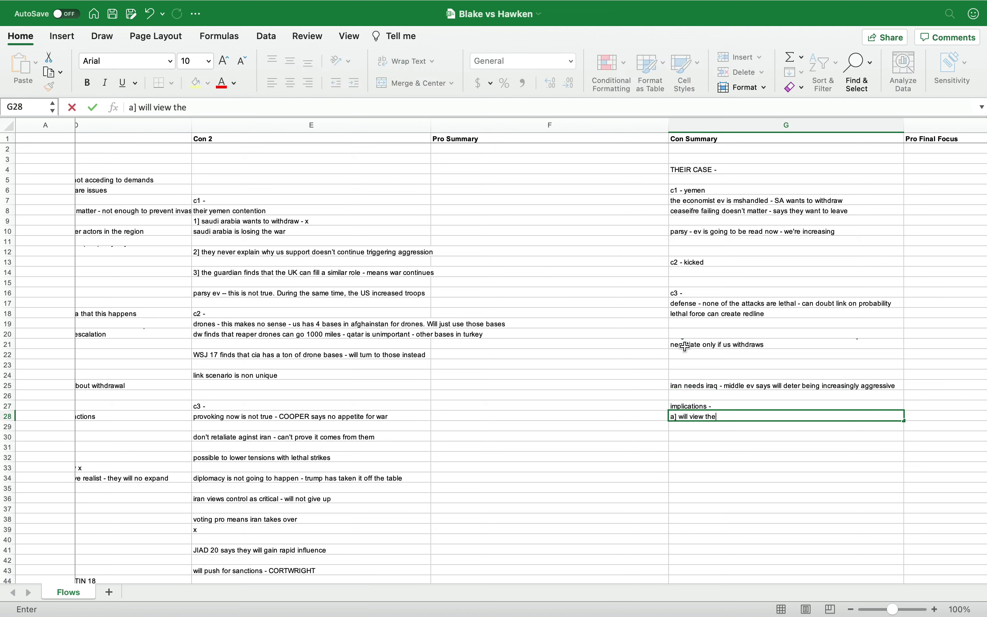
pyautogui.write(' two countries the ')
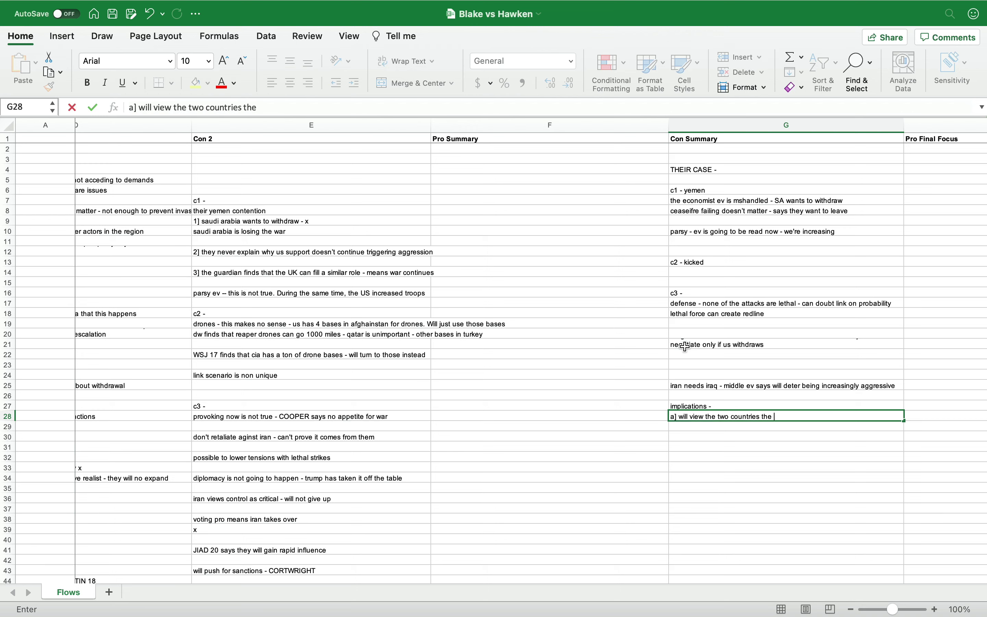
pyautogui.write('same w sanctions')
pyautogui.press('Return')
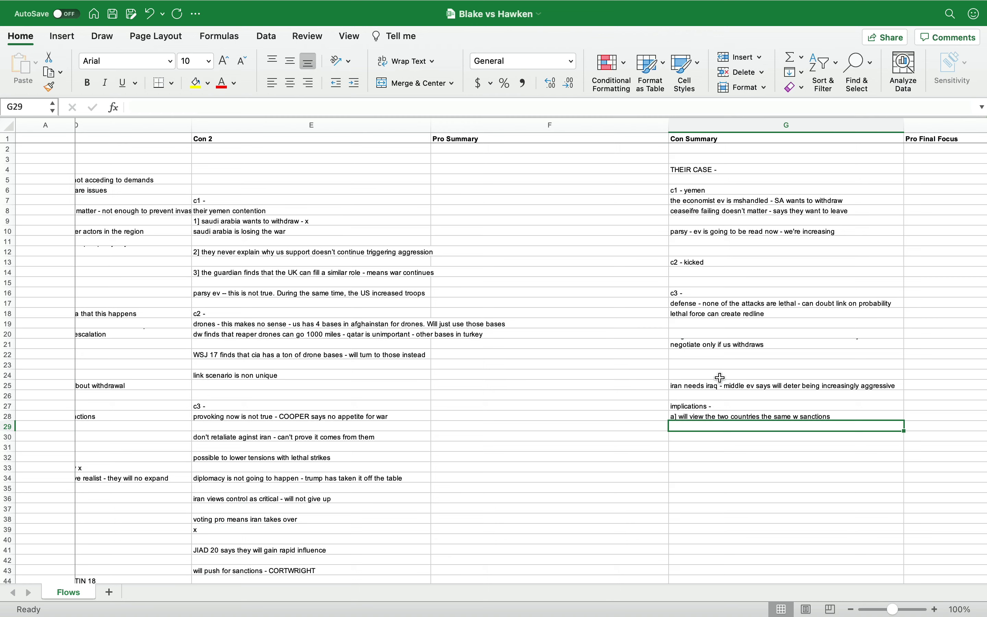
# Step: Enter "iraq would never kick them out" in G30 and "no anti american protest - doesn't apply" in G32
pyautogui.press('Return')
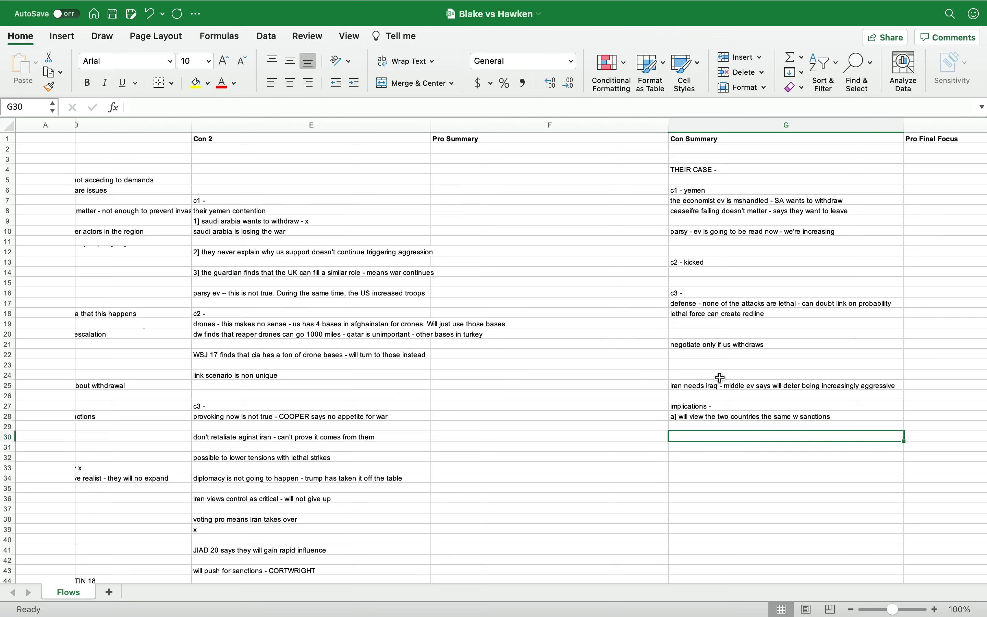
pyautogui.write('iraq wou')
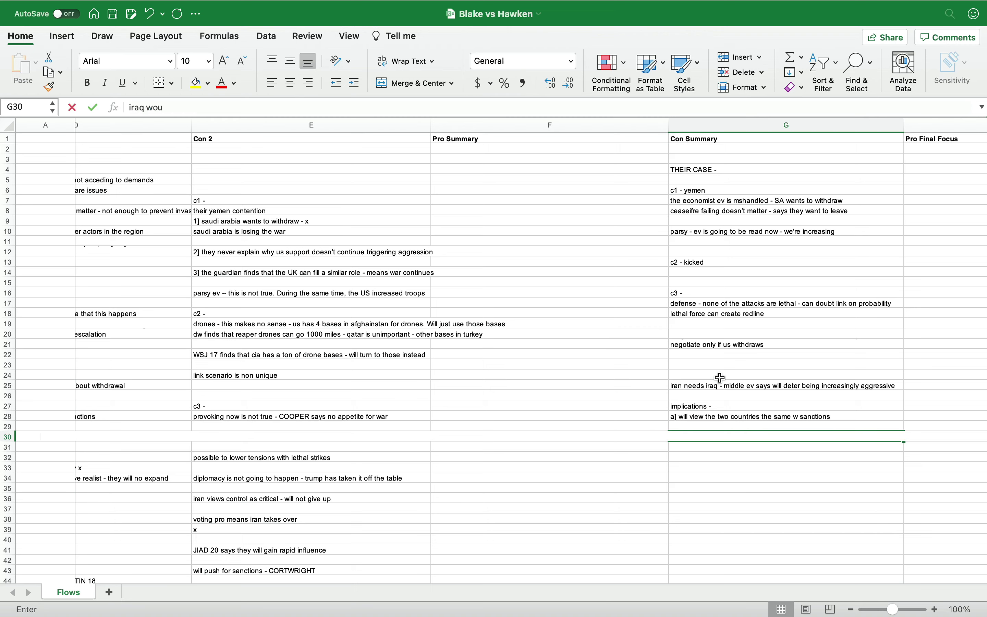
pyautogui.write('ld never kick them out')
pyautogui.press('Return')
pyautogui.press('Return')
pyautogui.write('no anti')
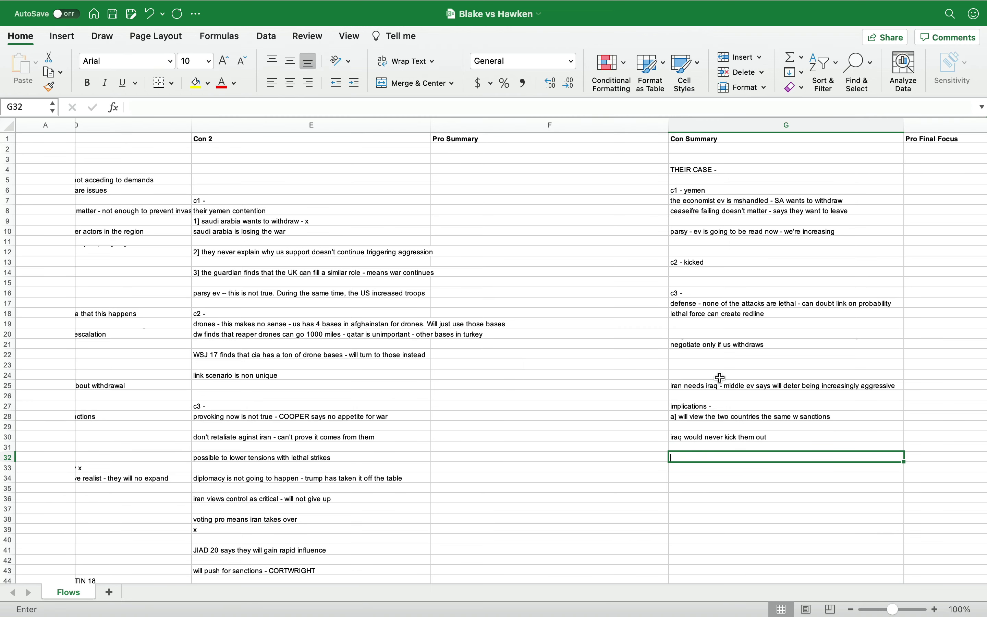
pyautogui.write(' ameri')
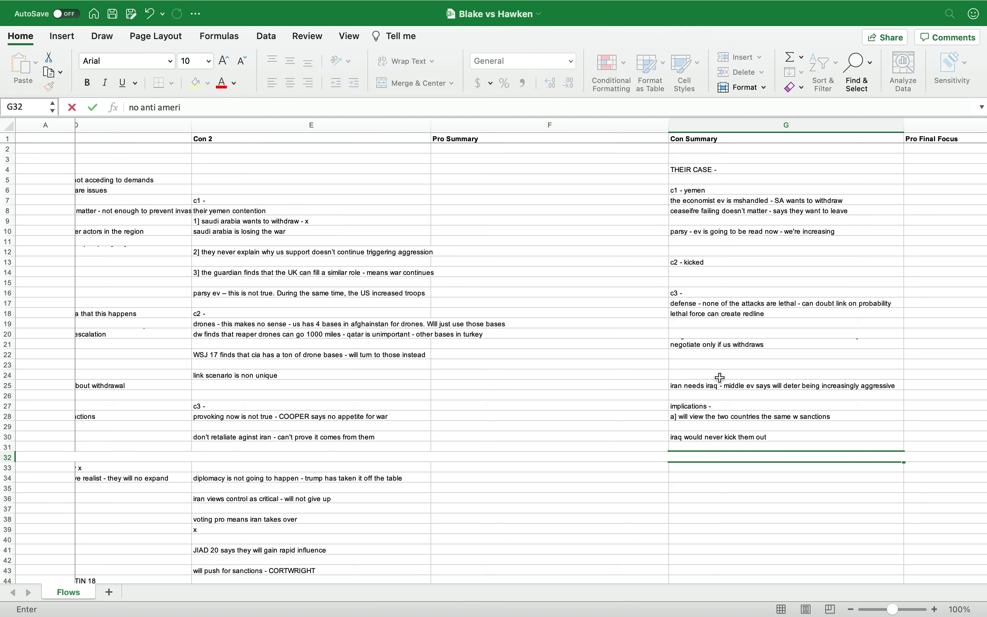
pyautogui.write("can protest - doesn't apply")
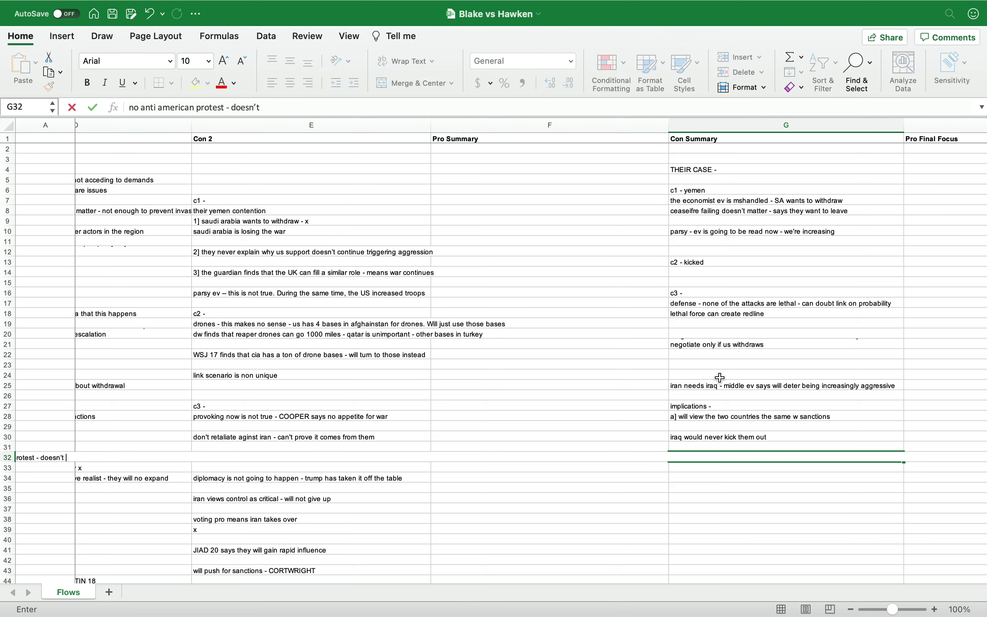
pyautogui.press('Return')
# Step: Finish the note in G32 and enter "second implication about sunni shiite crescent - will lead to cascading conflicts" in G34
pyautogui.press('Return')
pyautogui.write('second im')
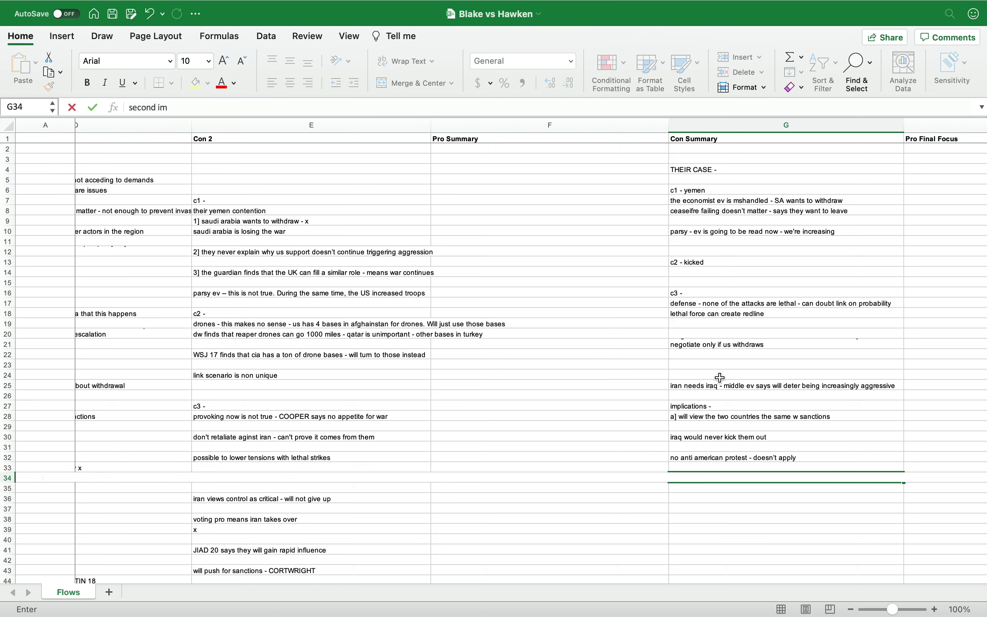
pyautogui.write('plication about sunni shiite crescent - ')
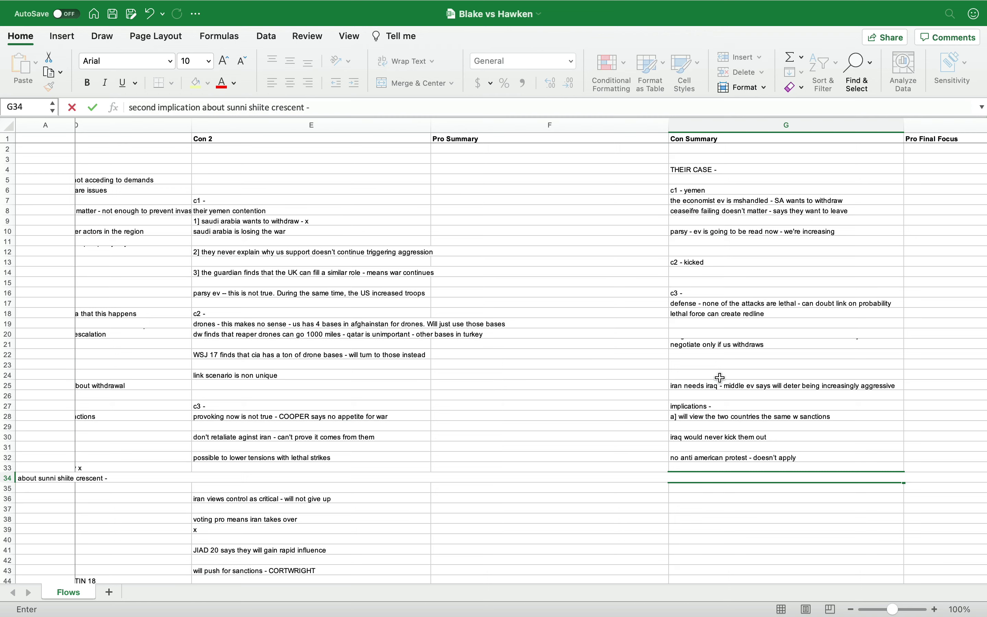
pyautogui.write('will lead to cascading conflicts')
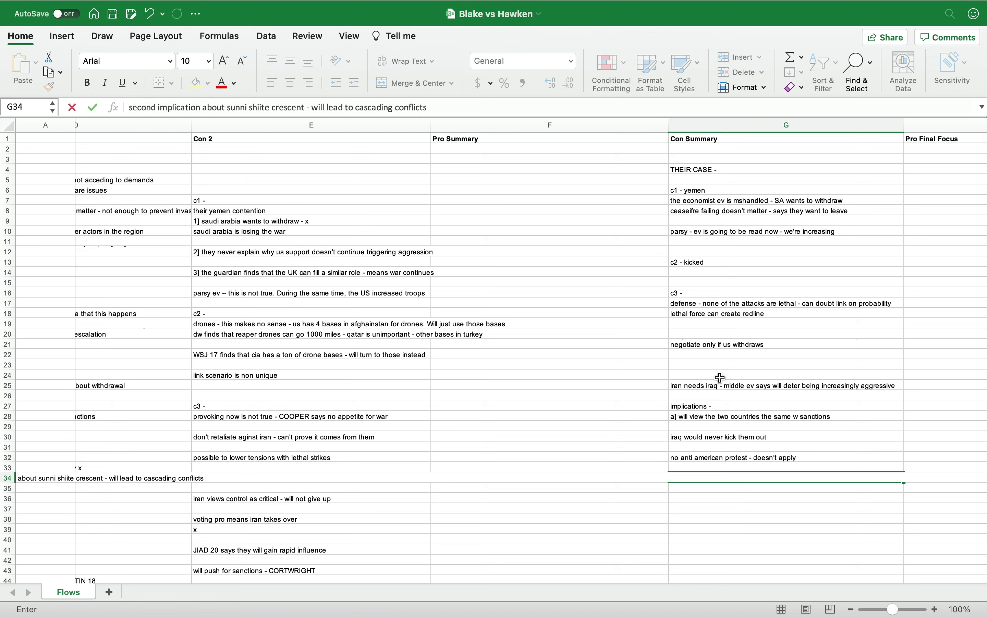
pyautogui.press('Return')
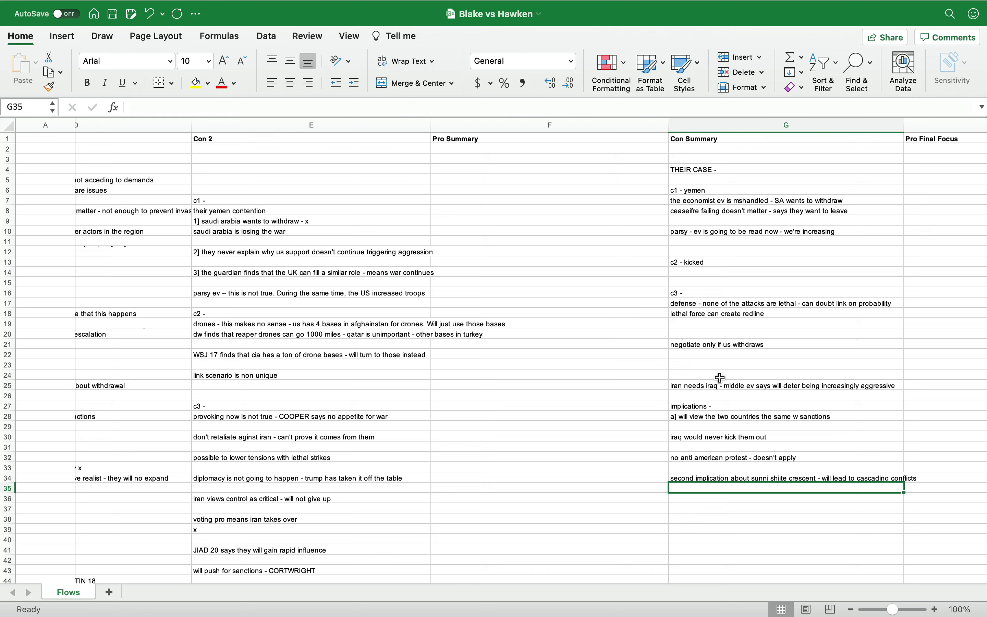
# Step: Enter "iran not expanding now - us is deterring" in G36 and "mckenzie frontlines - will be aggressive" in G37
pyautogui.press('Return')
pyautogui.write('iran not e')
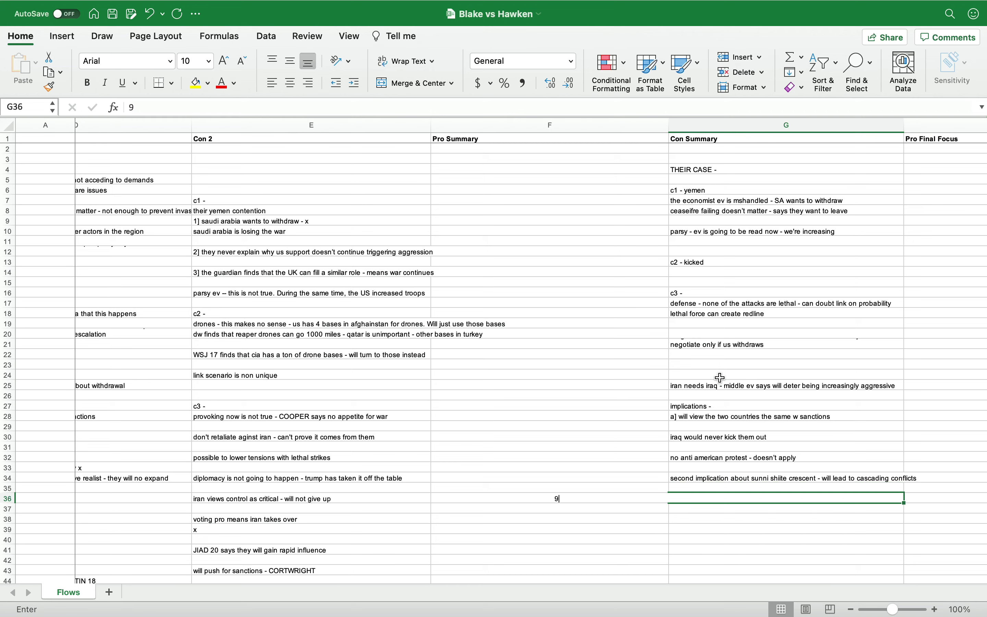
pyautogui.write('xpand')
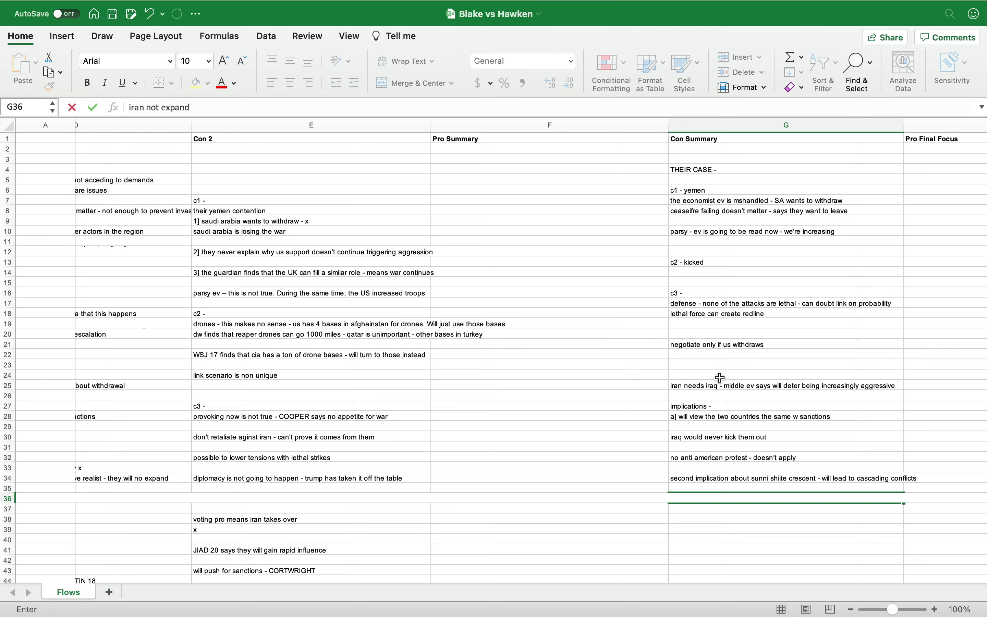
pyautogui.write('ing now - us is deterring')
pyautogui.press('Return')
pyautogui.write('mck')
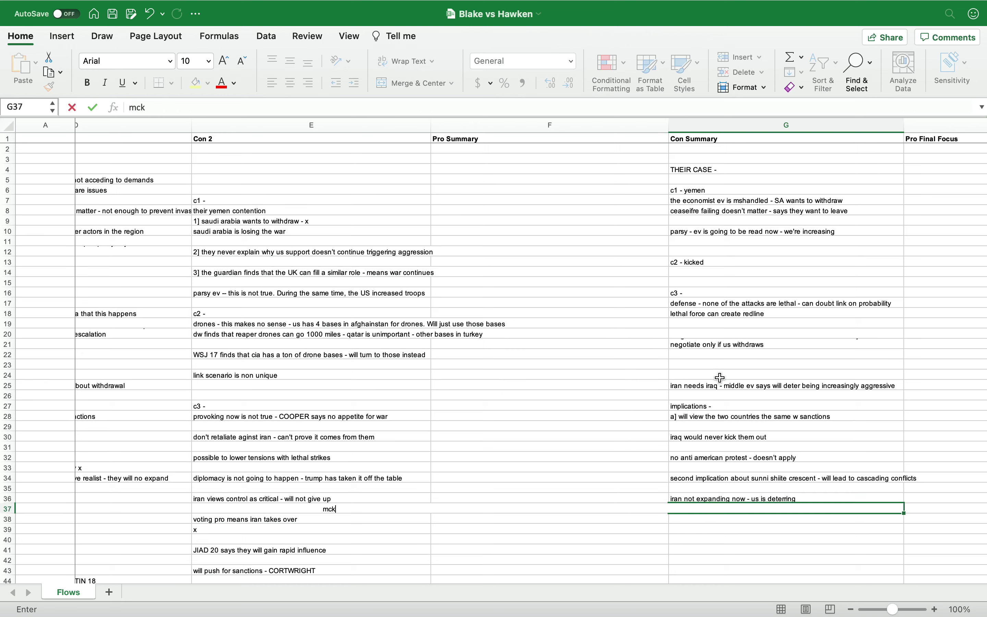
pyautogui.write('enzie frontlines - will be aggressive')
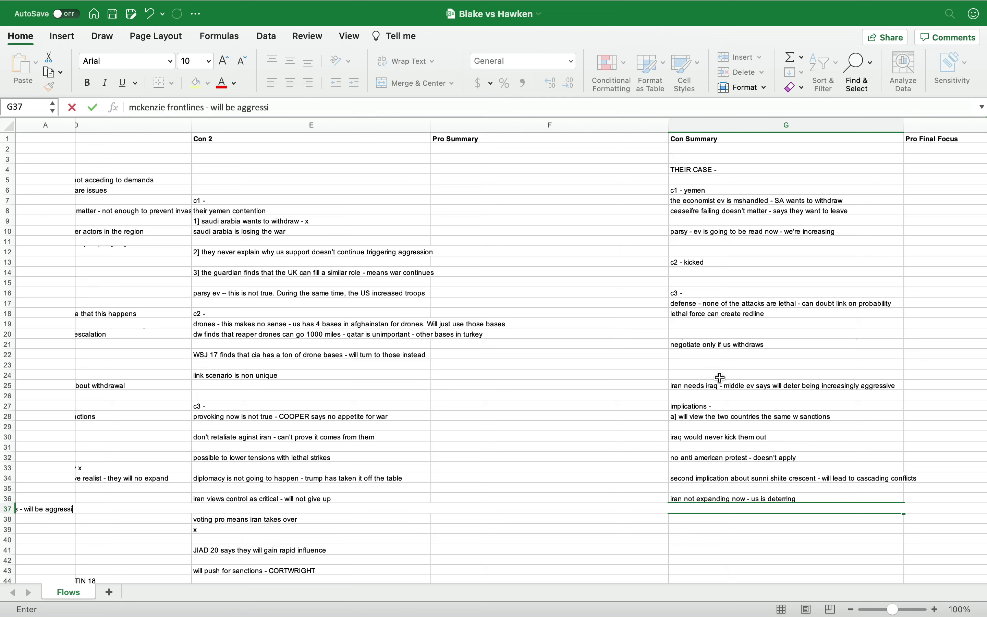
pyautogui.press('Return')
# Step: Enter "first contention - doesn't matter" in G40 and "second contention - sanctions solve nuclearization" in G41
pyautogui.press('Return')
pyautogui.press('Return')
pyautogui.write('firs')
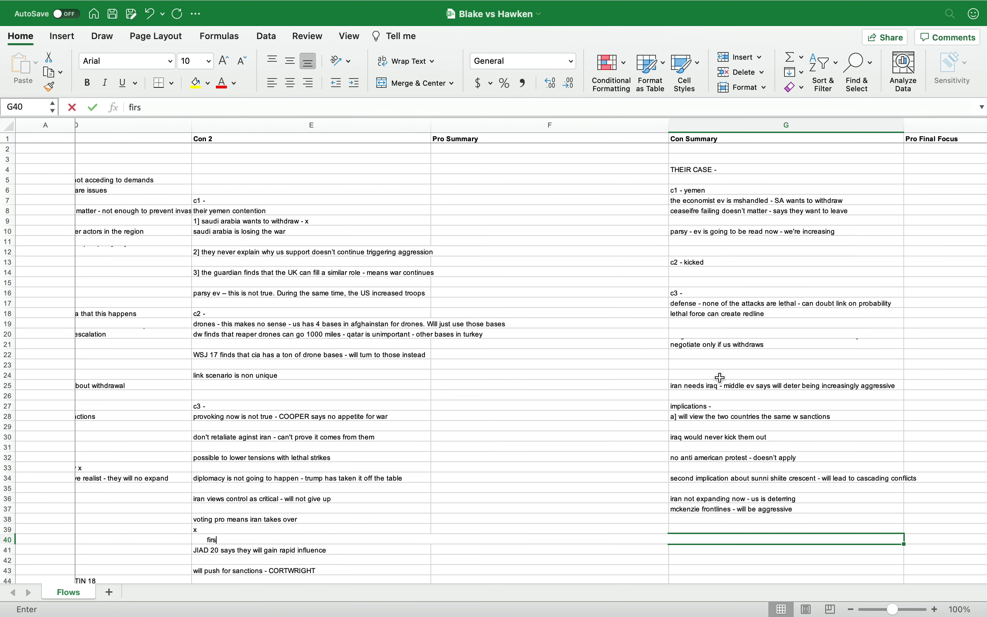
pyautogui.write("t contention - doesn't matter")
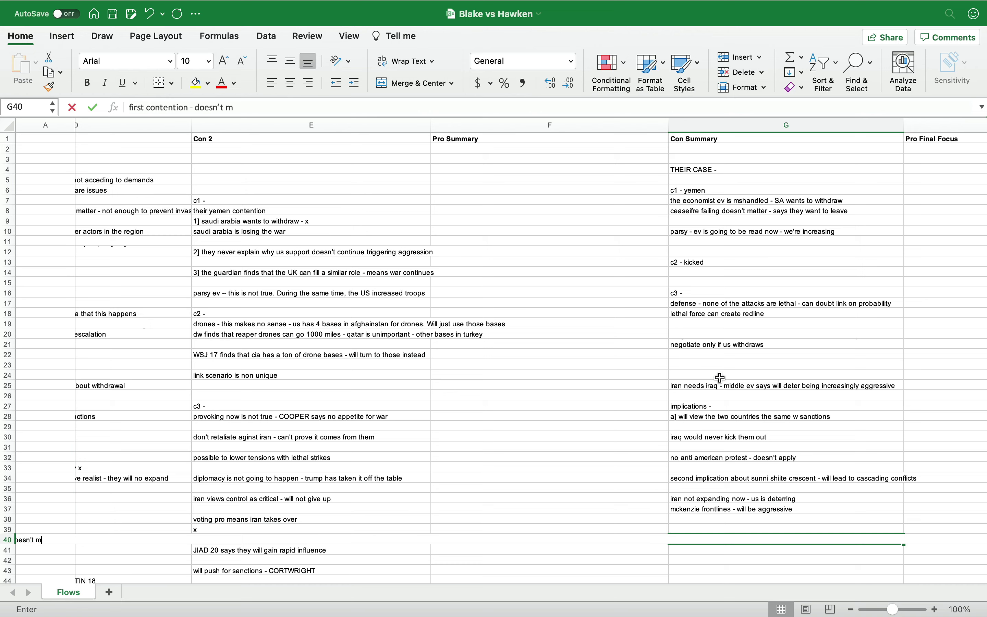
pyautogui.press('Return')
pyautogui.write('second co')
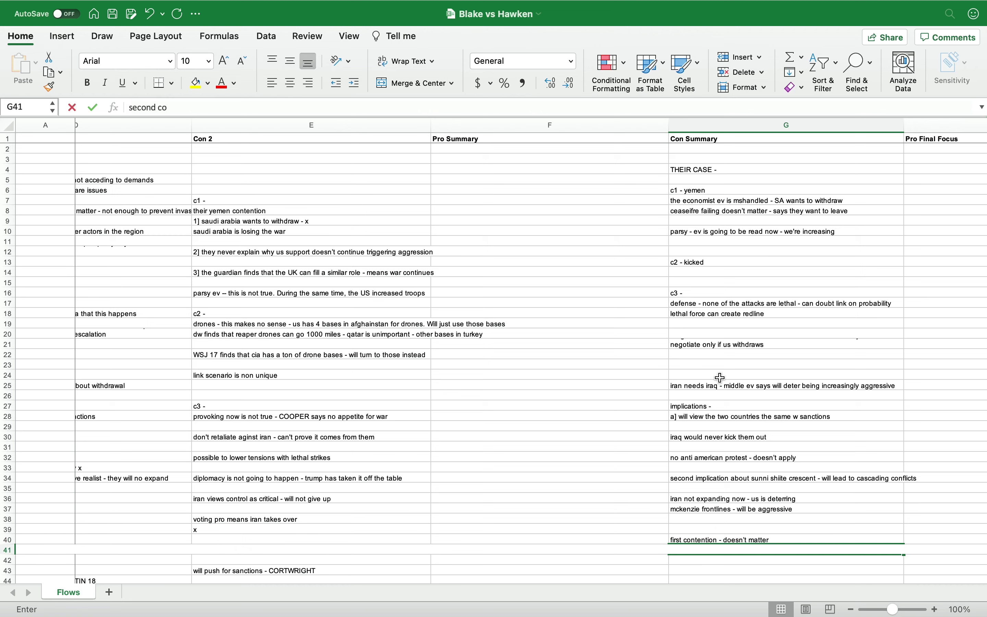
pyautogui.write('ntention - sanctions ')
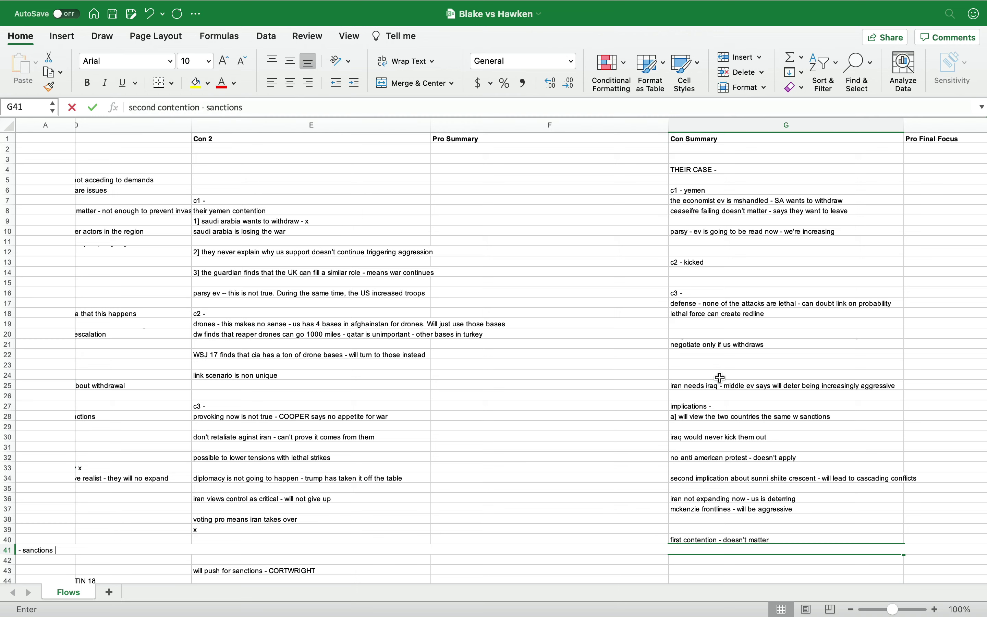
pyautogui.write('solve nuclearization')
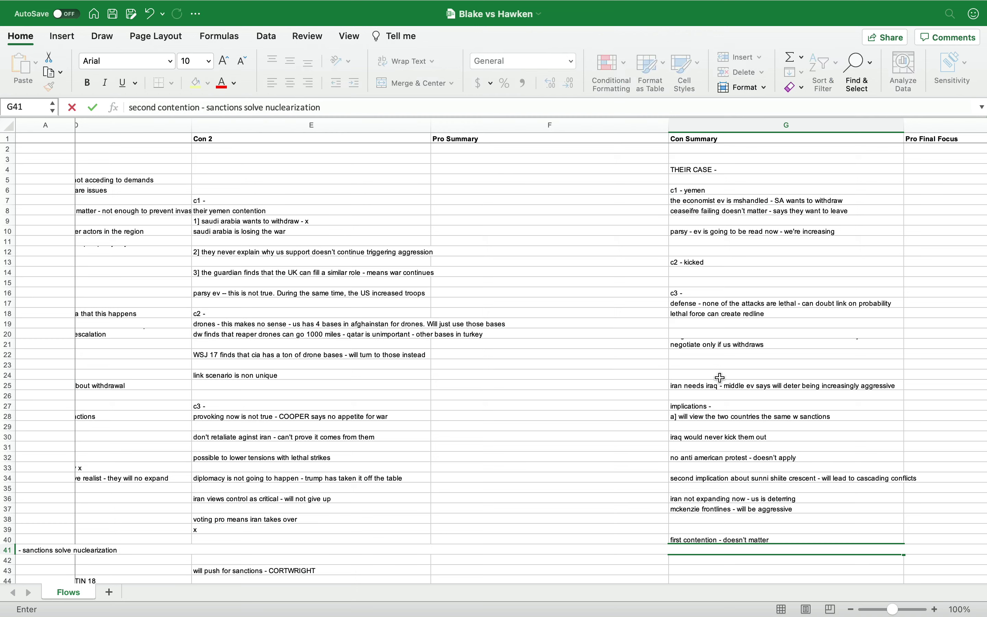
pyautogui.press('Return')
# Step: Enter "abandonment - us will never sign a MDT or israel will not give up" in G43
pyautogui.press('Return')
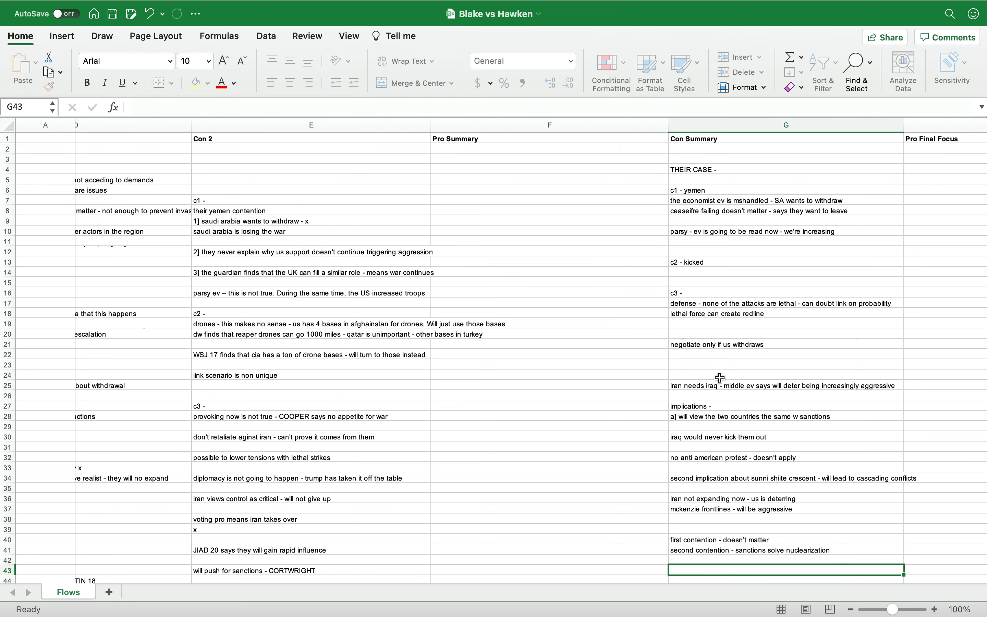
pyautogui.write('abandon')
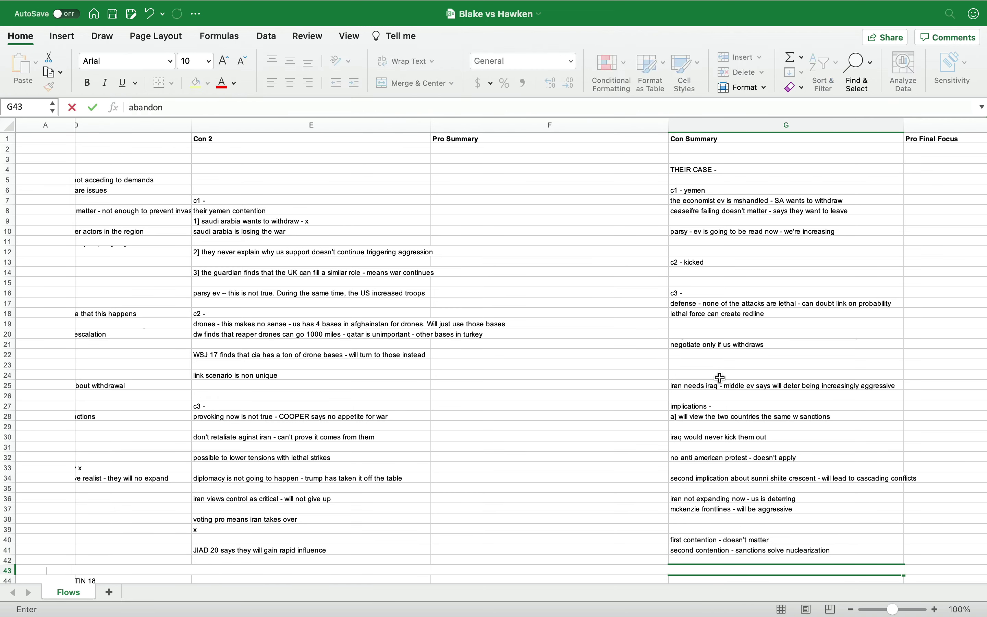
pyautogui.write('ment - us will never sign')
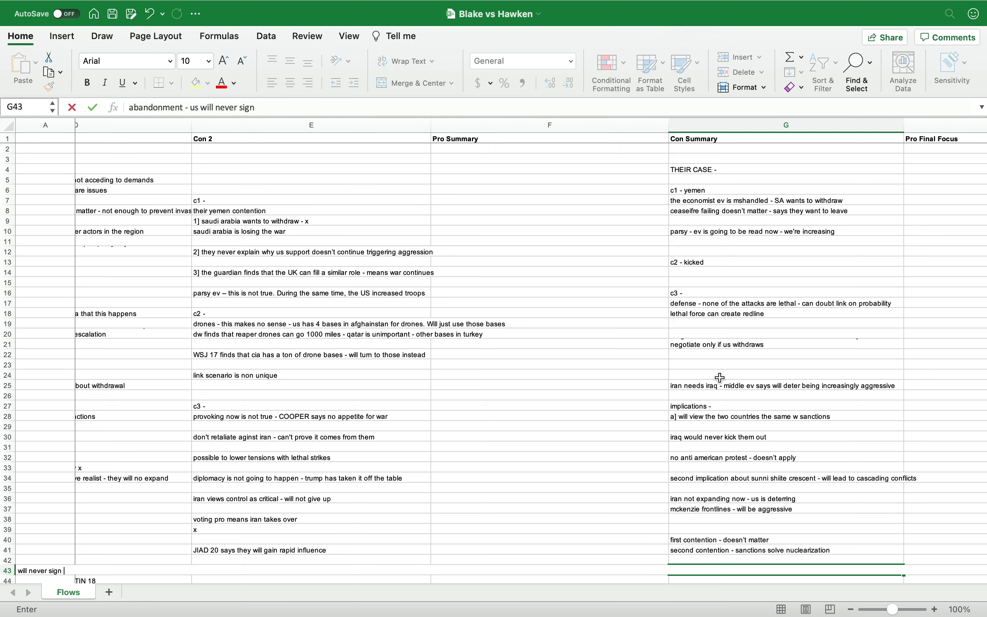
pyautogui.write(' a MDT or israel will ')
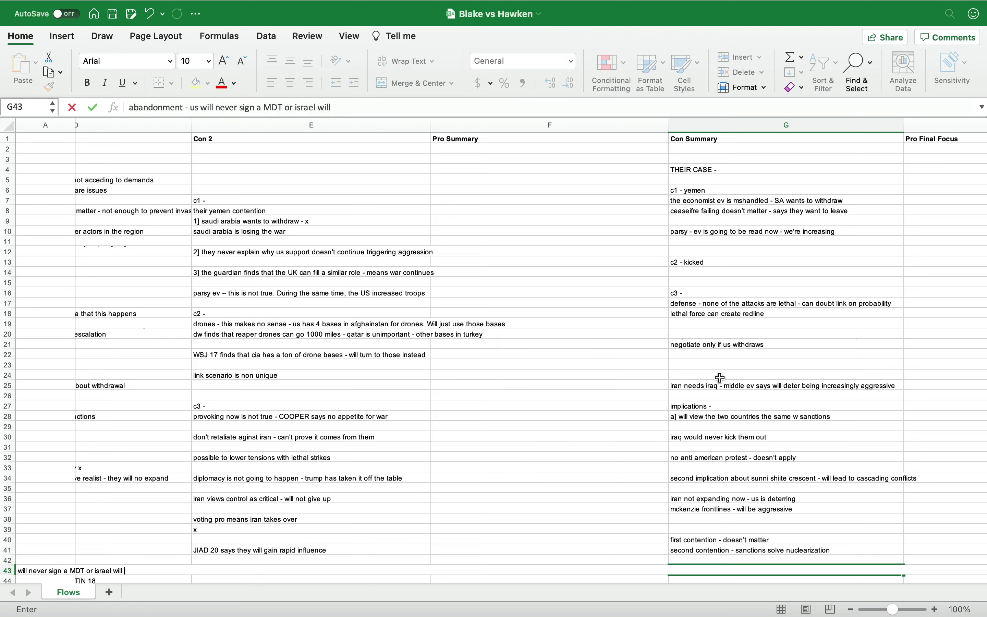
pyautogui.write('not give up')
pyautogui.press('Return')
# Step: Enter "reason israel feels abandoned" in G46 of the Con Summary column
pyautogui.press('Return')
pyautogui.press('Return')
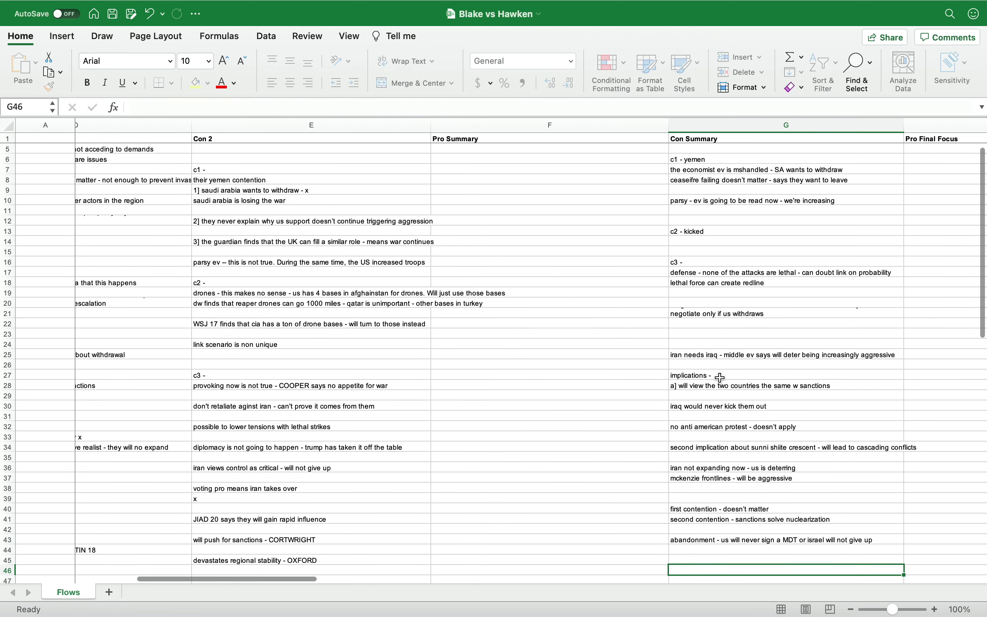
pyautogui.hscroll(-5, 721, 377)
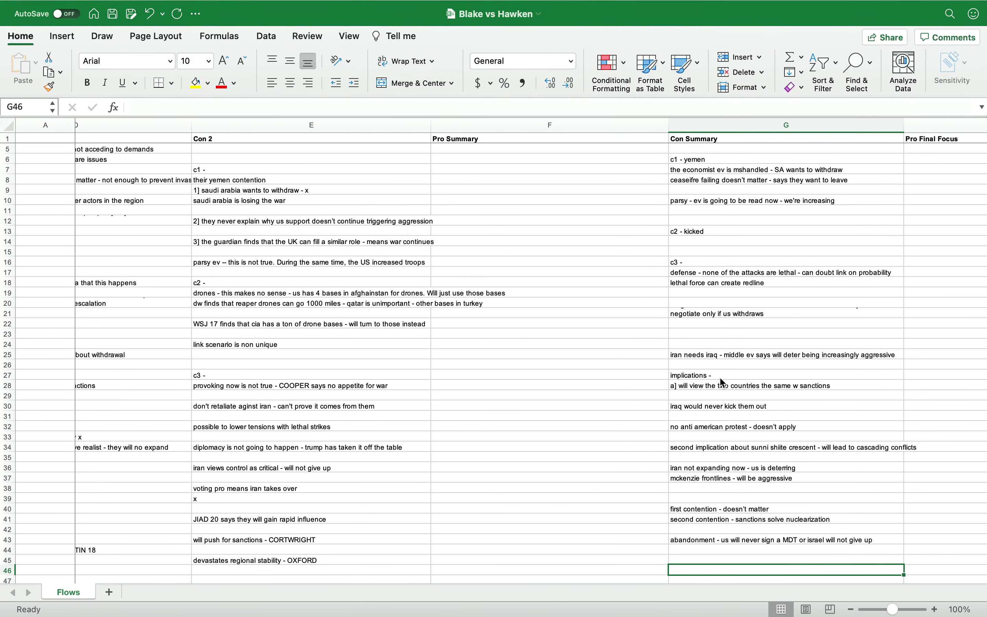
pyautogui.write('reason israel feels abandoned')
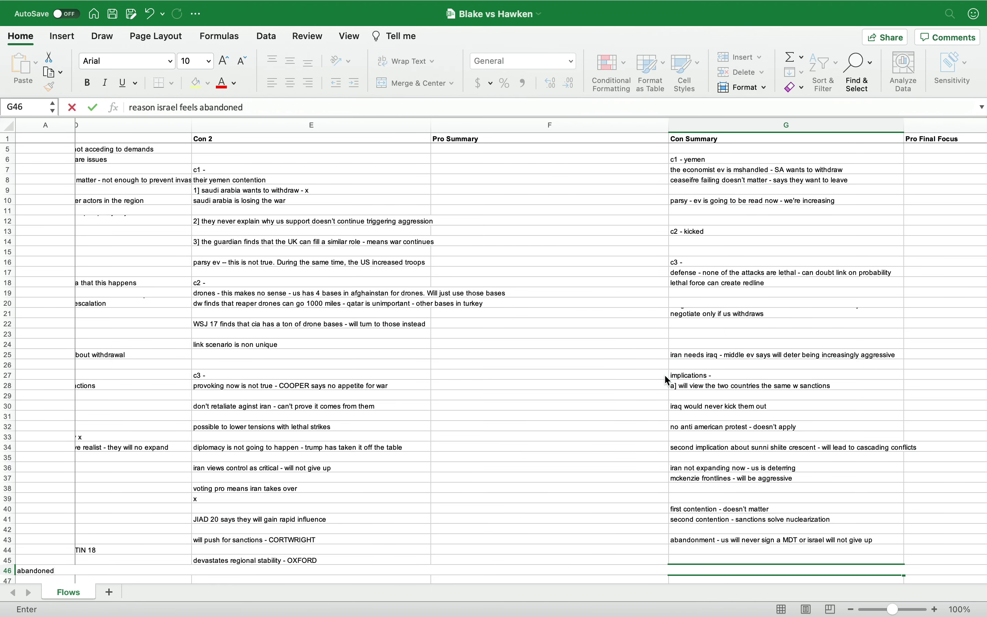
pyautogui.scroll(3, 668, 380)
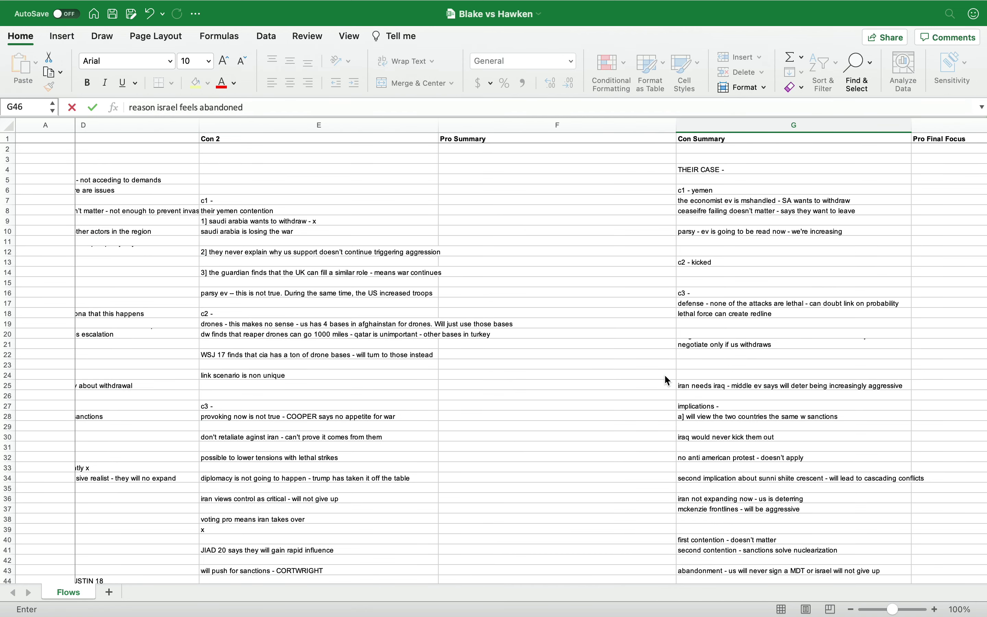
pyautogui.scroll(-5, 666, 379)
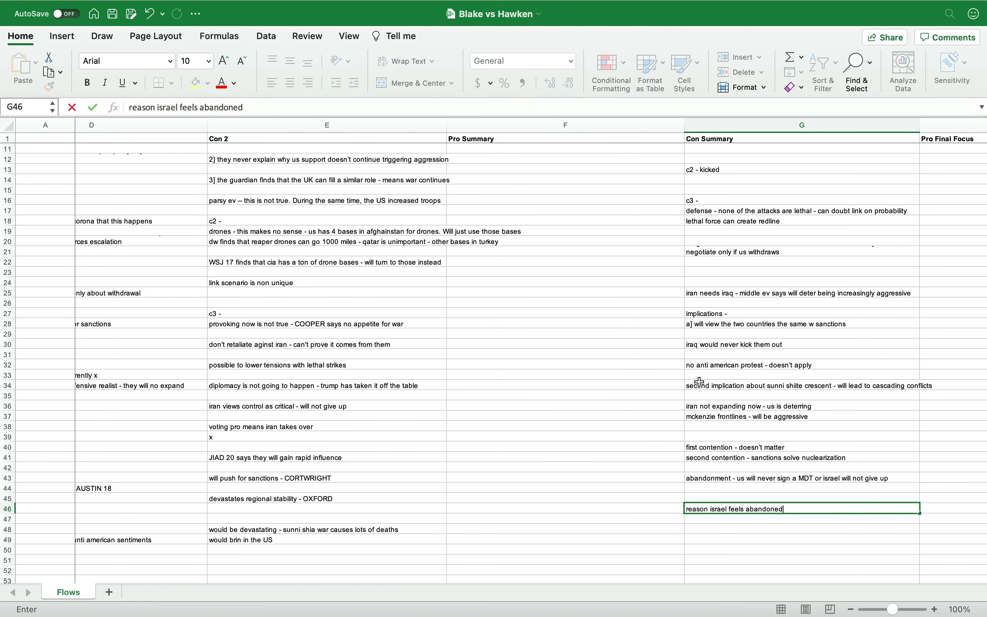
pyautogui.scroll(3, 700, 386)
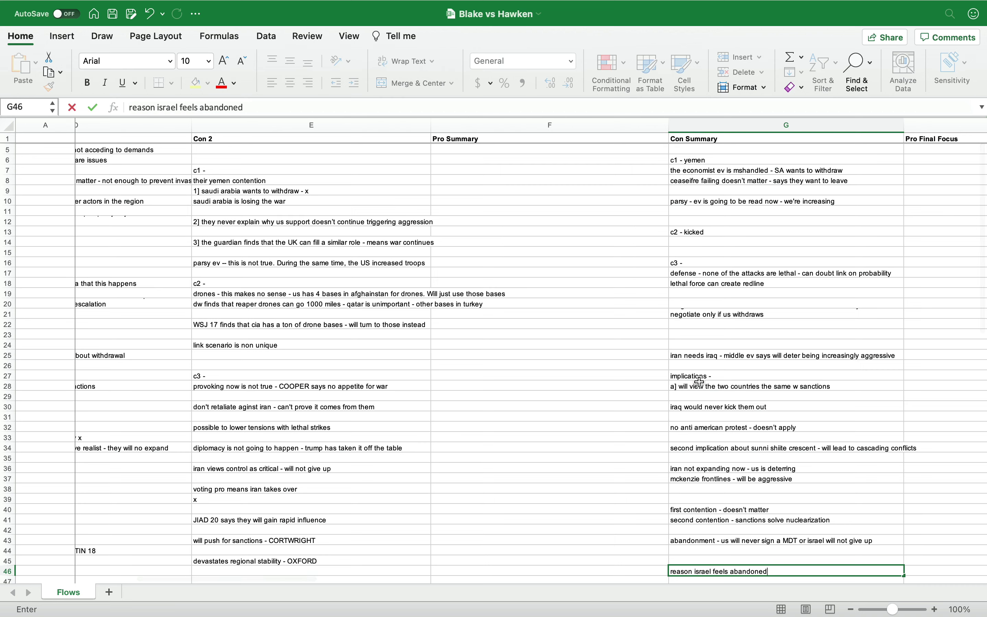
pyautogui.click(740, 253)
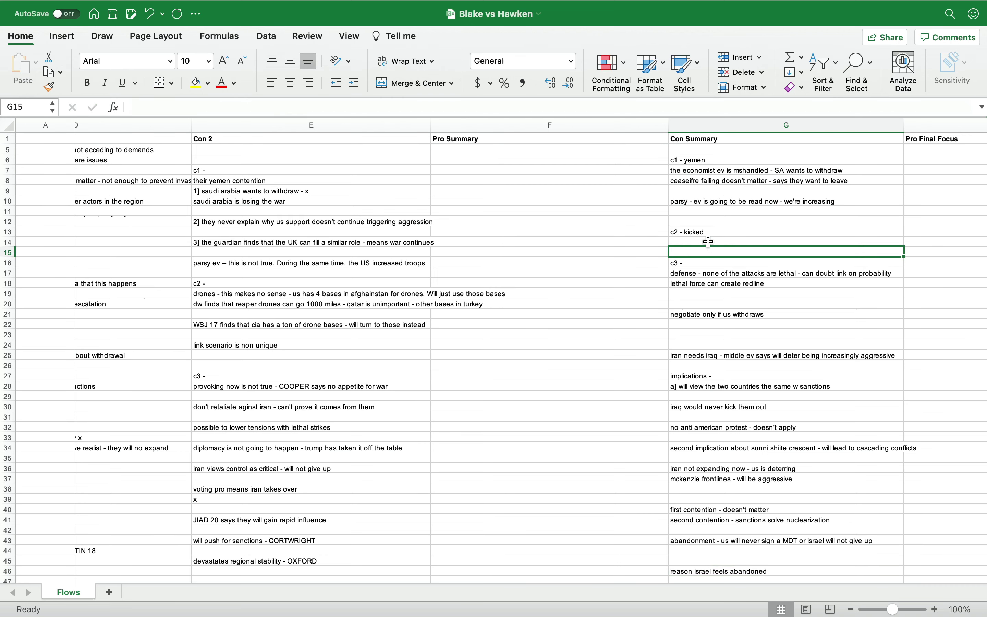
pyautogui.click(698, 222)
pyautogui.click(692, 200)
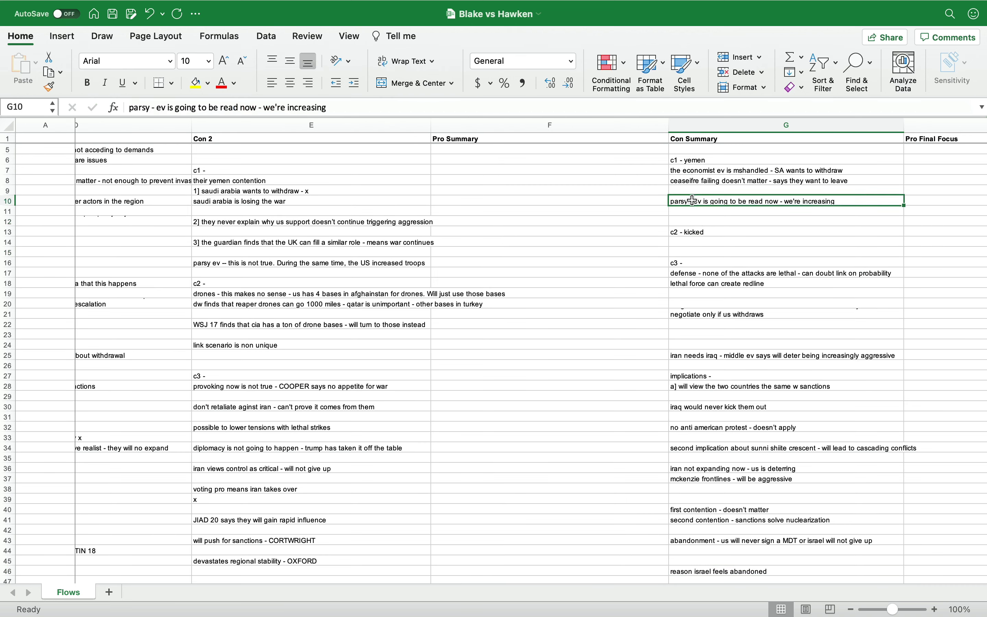
pyautogui.click(698, 186)
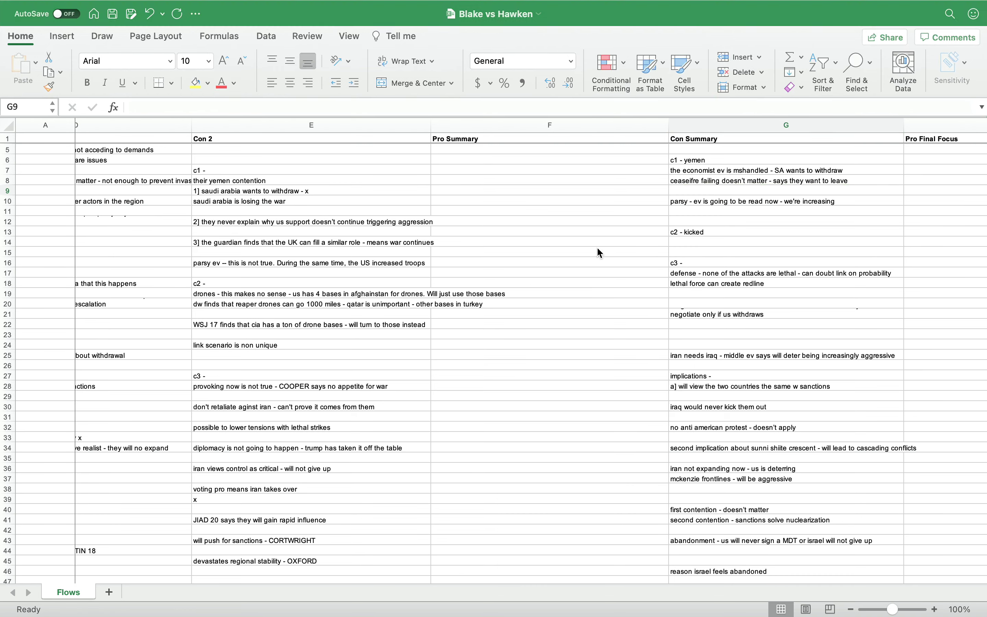
pyautogui.click(672, 229)
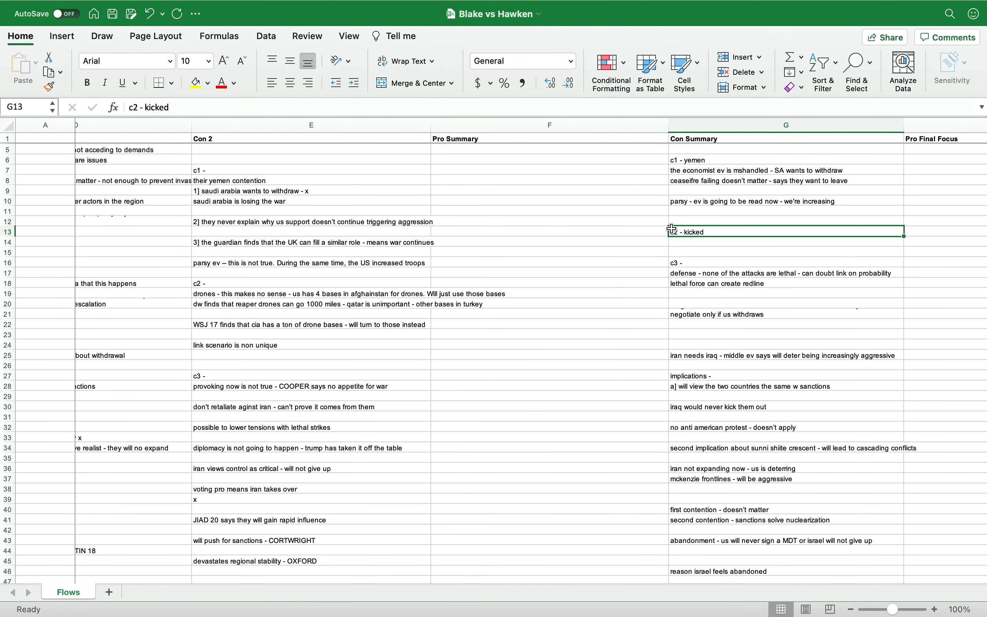
# Step: Enter "terror turn is dropped - leads to anti american sentiment - this is root cause" in F7, lowering the system volume partway
pyautogui.click(472, 169)
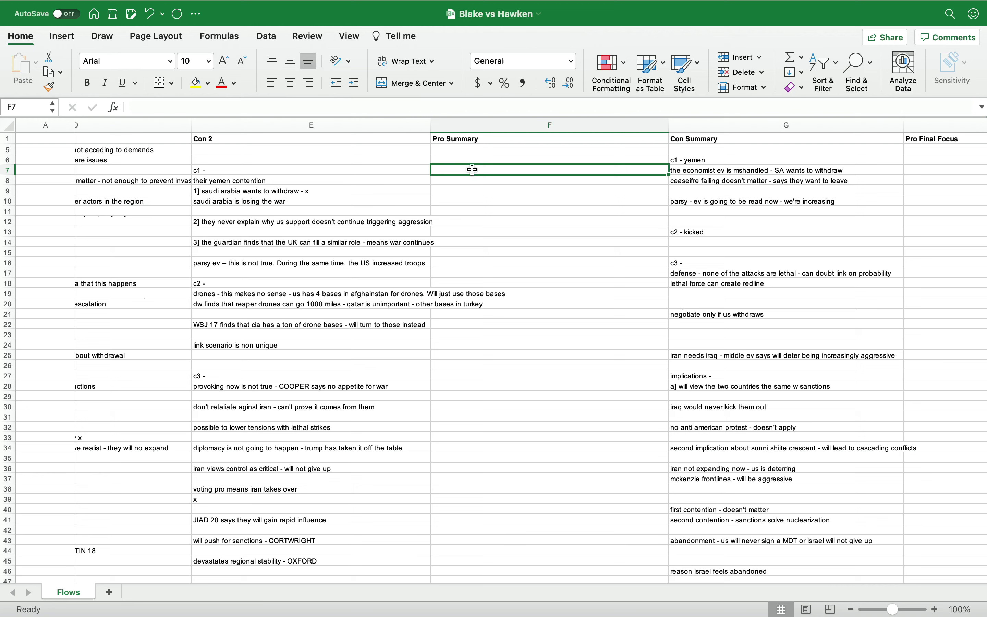
pyautogui.write('terror tur')
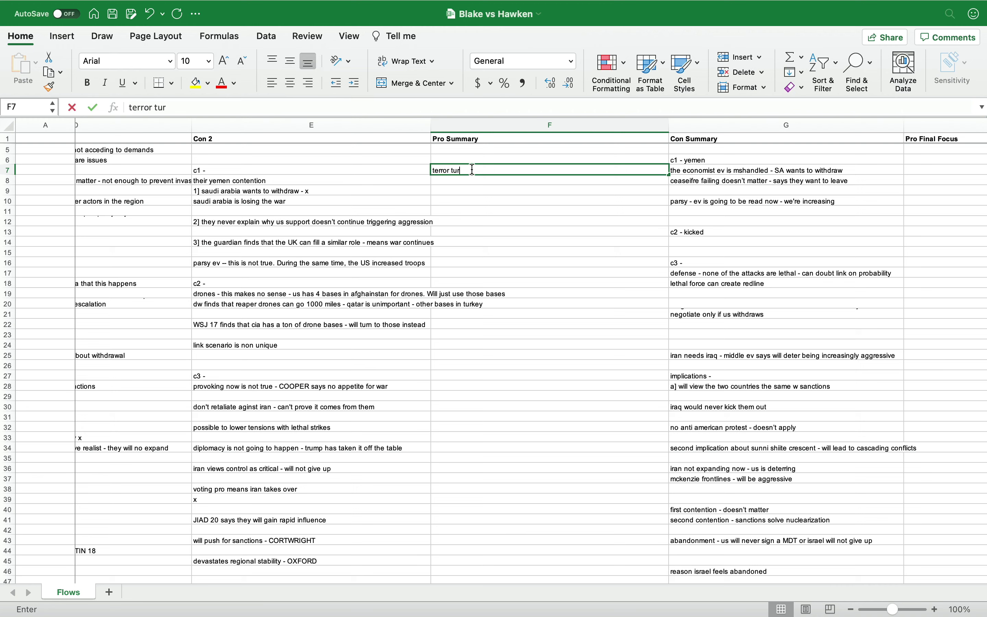
pyautogui.write('n is dropped - leads to')
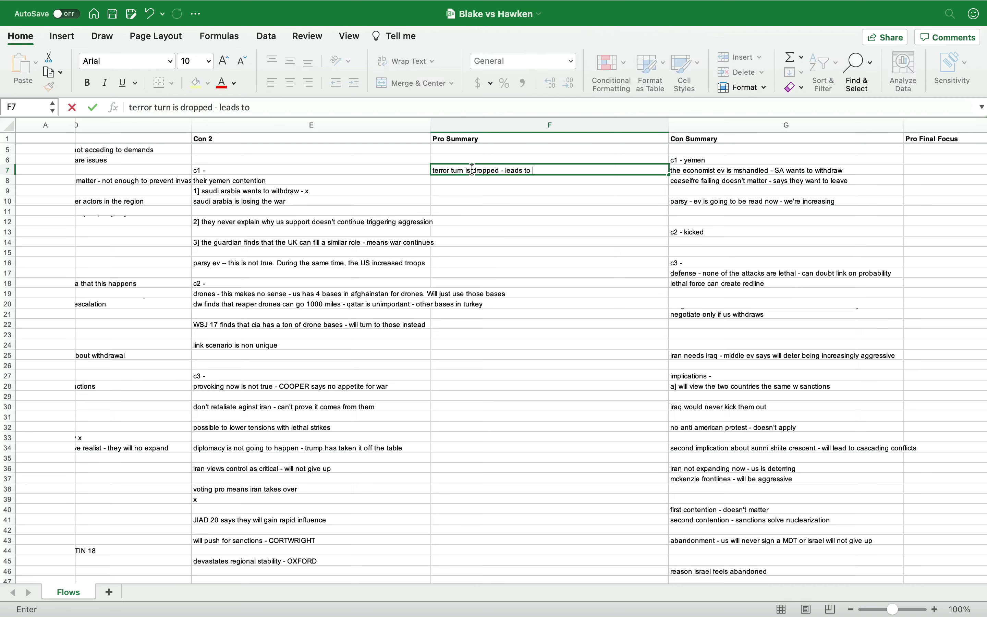
pyautogui.press('XF86AudioLowerVolume')
pyautogui.press('XF86AudioLowerVolume')
pyautogui.press('XF86AudioLowerVolume')
pyautogui.write('ant')
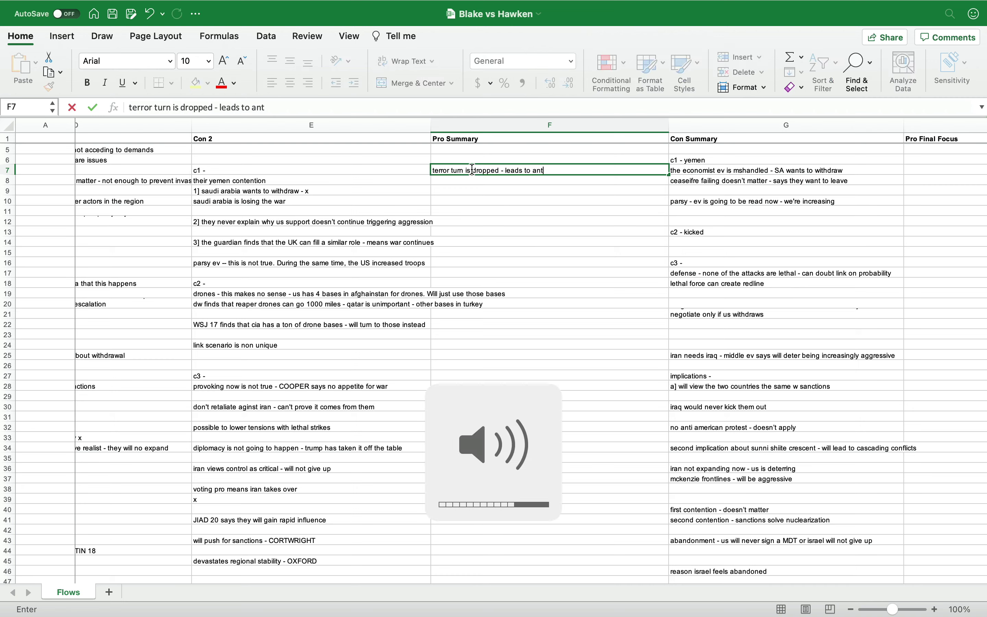
pyautogui.write('i americ')
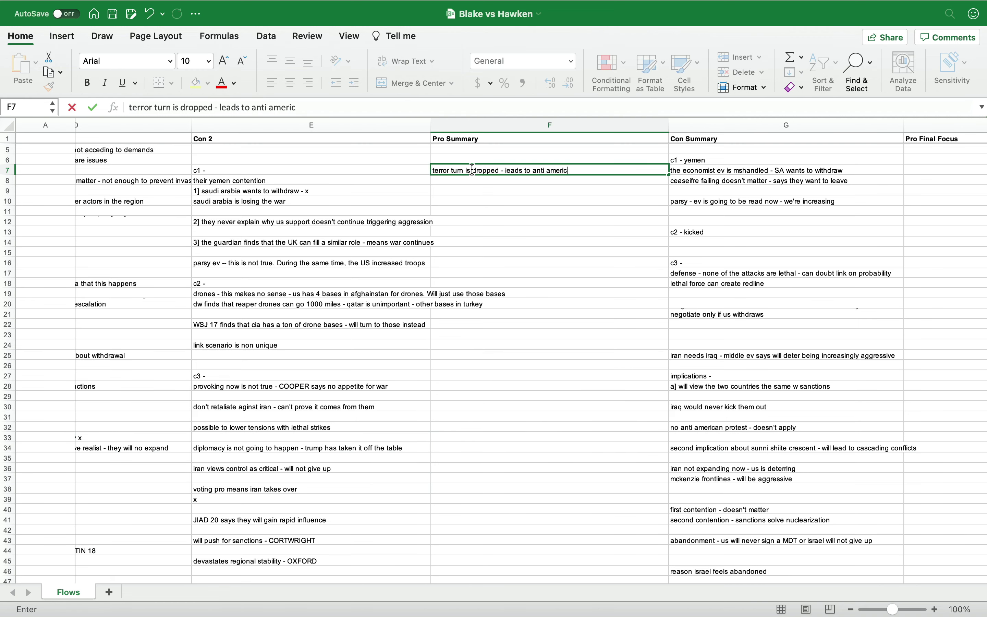
pyautogui.write('an sentiment - this is root cause')
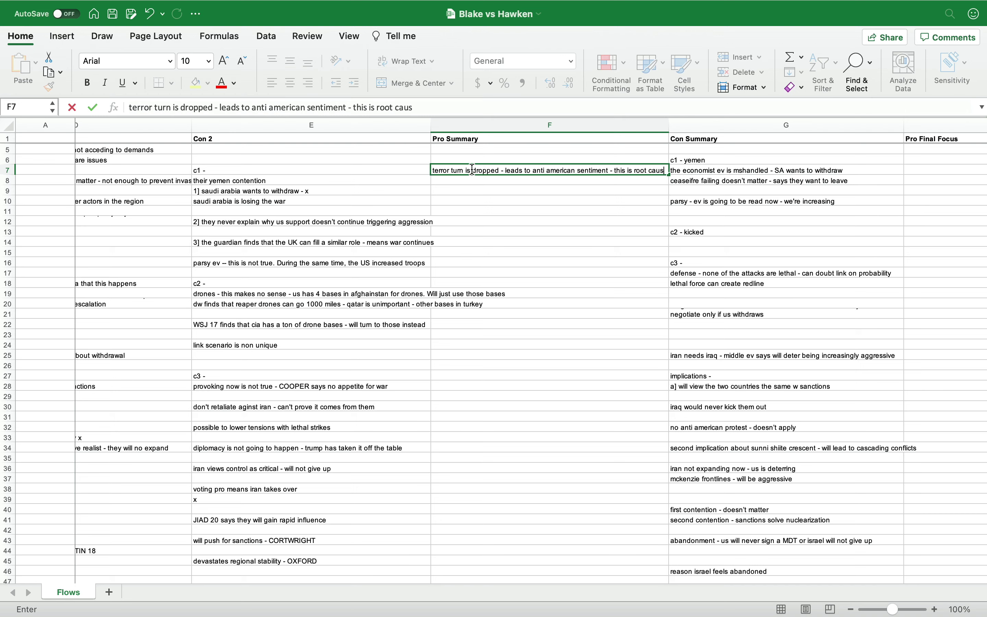
pyautogui.press('Return')
# Step: Enter "outweighs any us presence - bandaid on bullet hole" in F8 of the Pro Summary column
pyautogui.write('outweighs an')
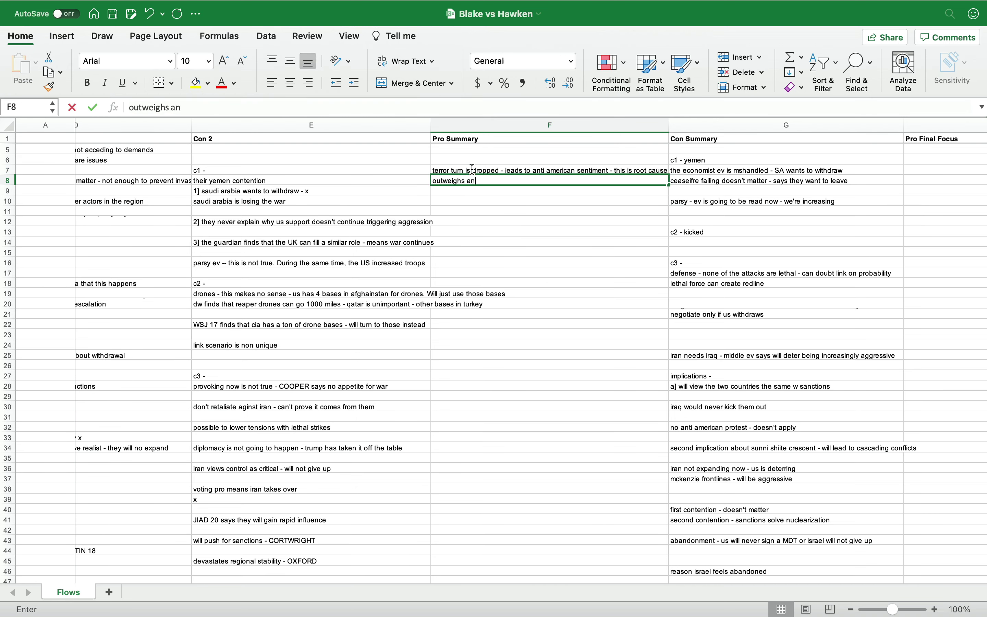
pyautogui.write('y us presence - bandaid on ')
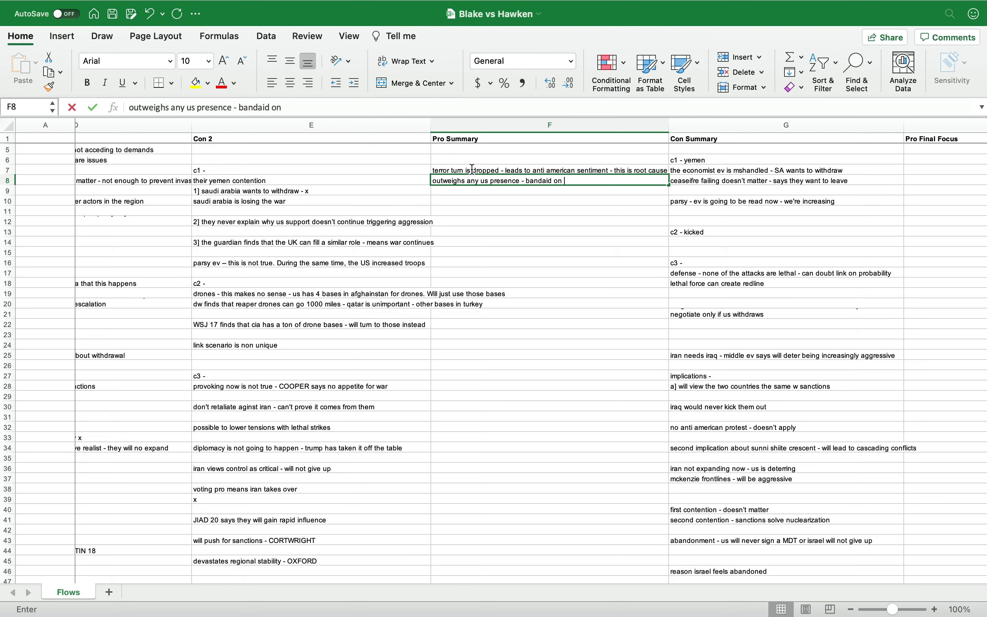
pyautogui.write('bullet hole')
pyautogui.press('Return')
# Step: Enter "first outweighs on strength of link - will be messy elsewhere" in F10
pyautogui.press('Return')
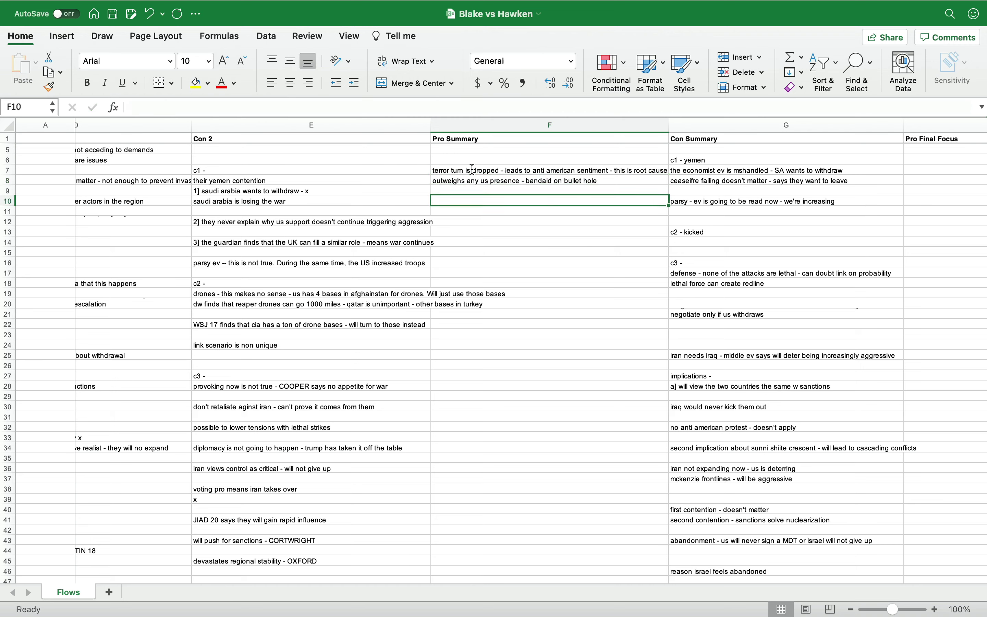
pyautogui.write('first outwei')
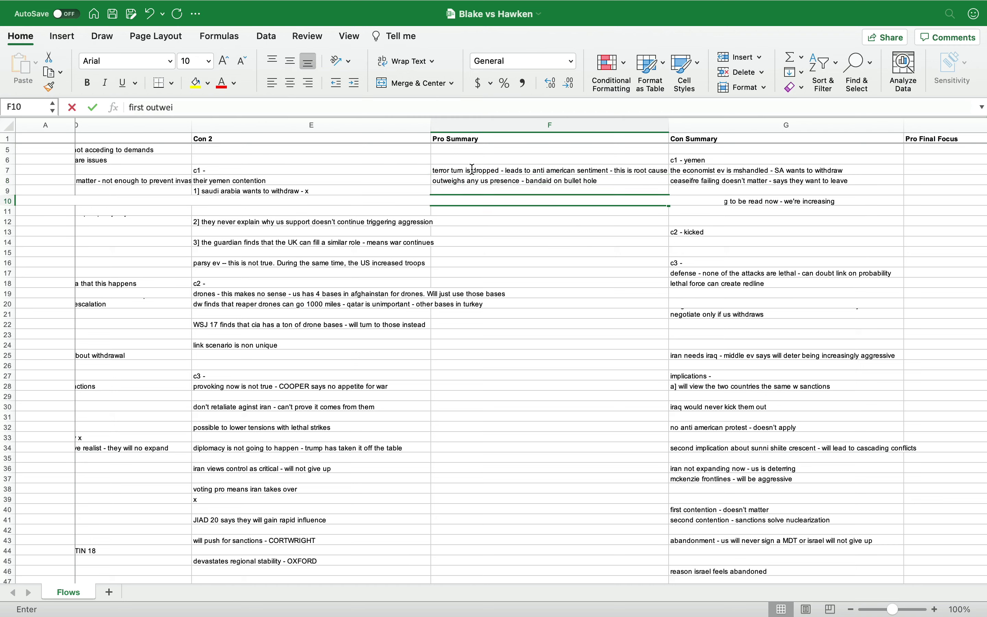
pyautogui.write('ghs on strength of link - will be')
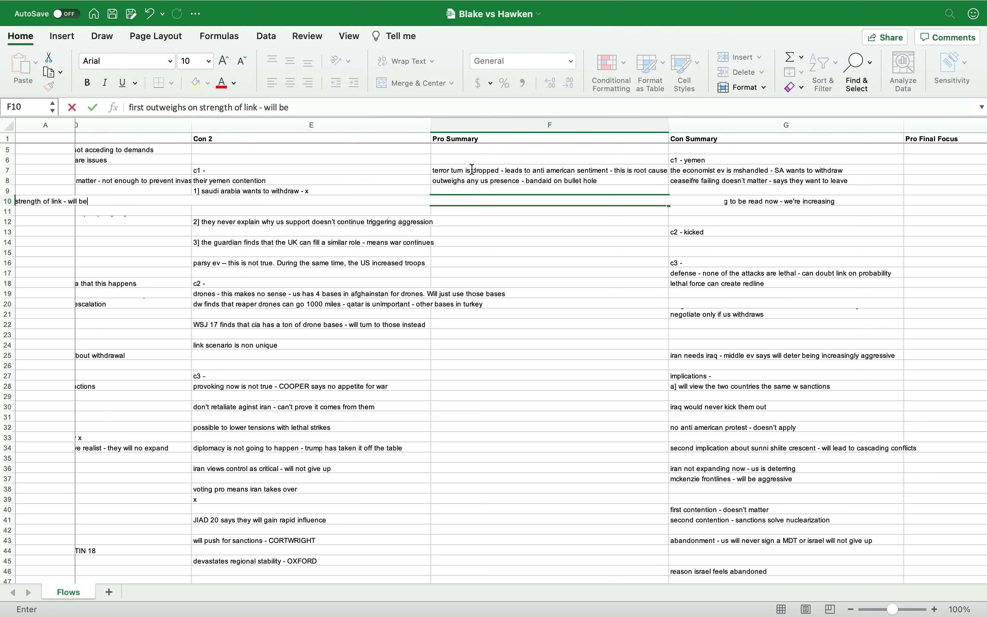
pyautogui.write(' messy elsewhere')
pyautogui.press('Return')
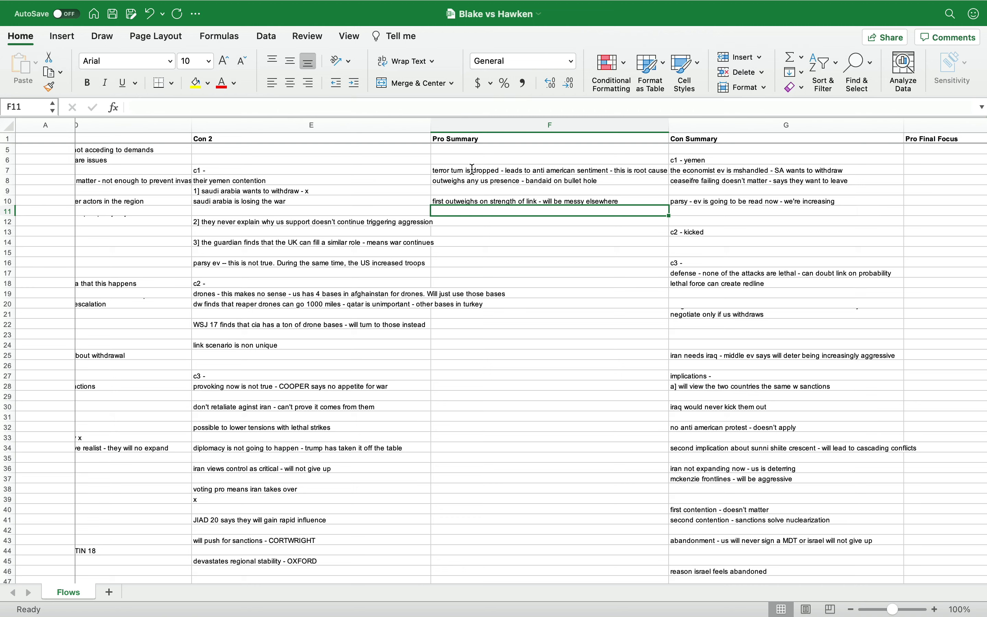
# Step: Enter "second it's a prereq - internal link to stability in region" in F11
pyautogui.write("second it's a p")
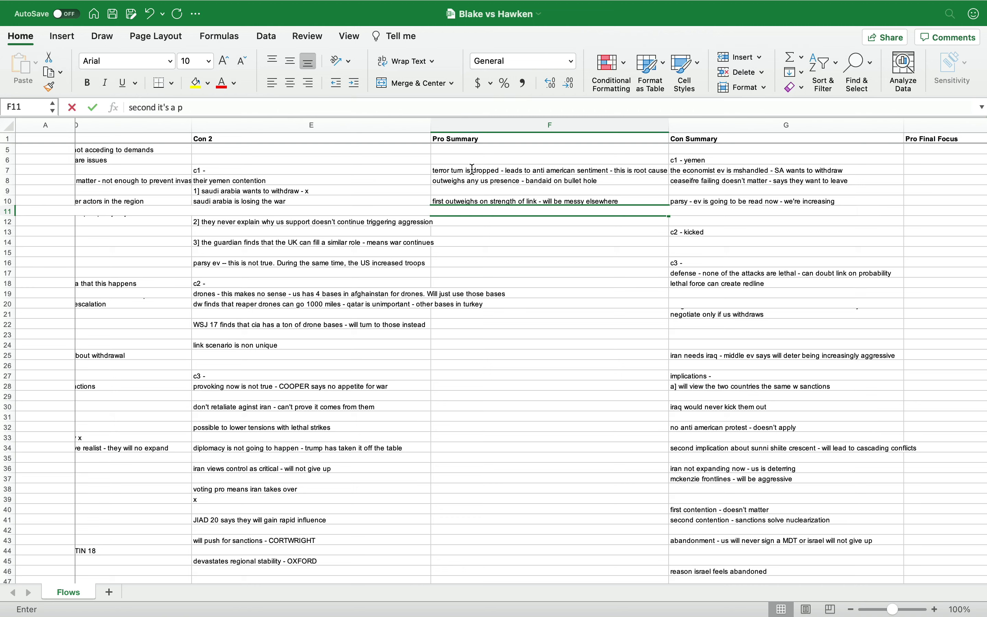
pyautogui.write('rereq - internal link to stabilit')
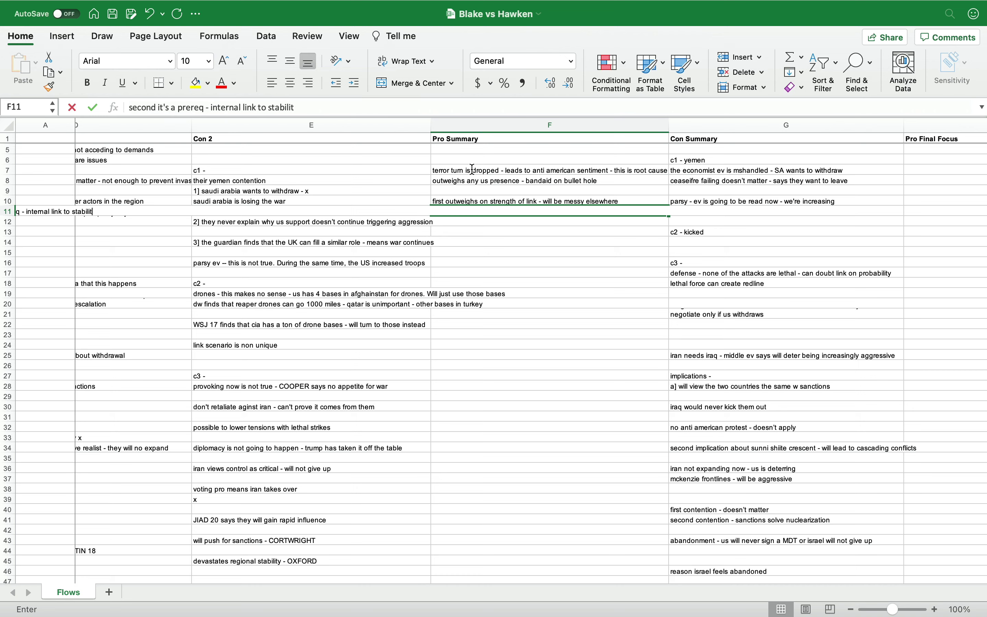
pyautogui.write('y in region')
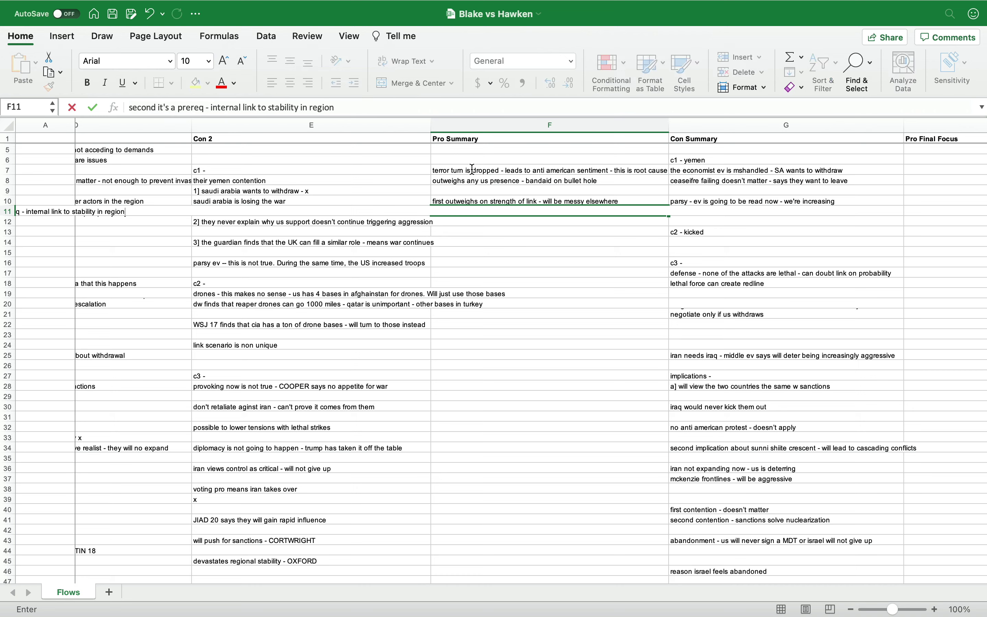
pyautogui.press('Return')
# Step: Enter "this is destabilizing - the turn about crescent is non uniqued" in F14
pyautogui.press('Return')
pyautogui.press('Return')
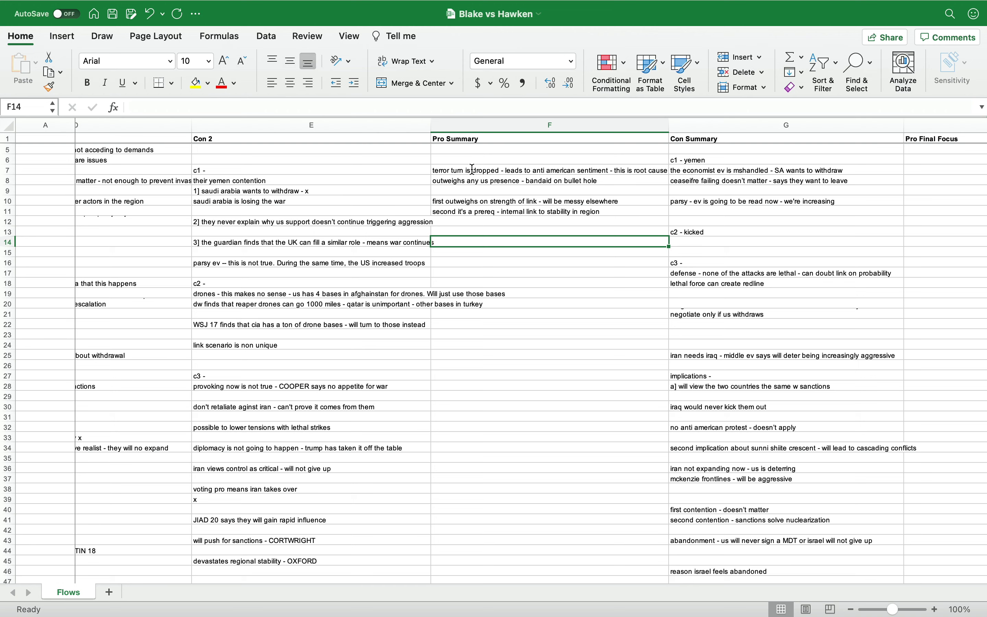
pyautogui.write('this is')
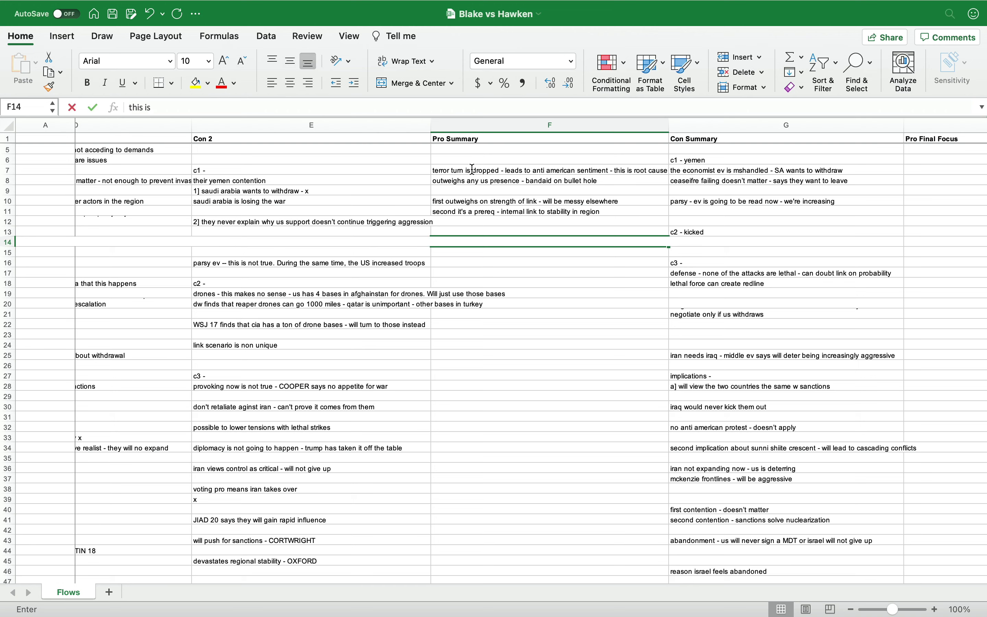
pyautogui.write(' destabiliz')
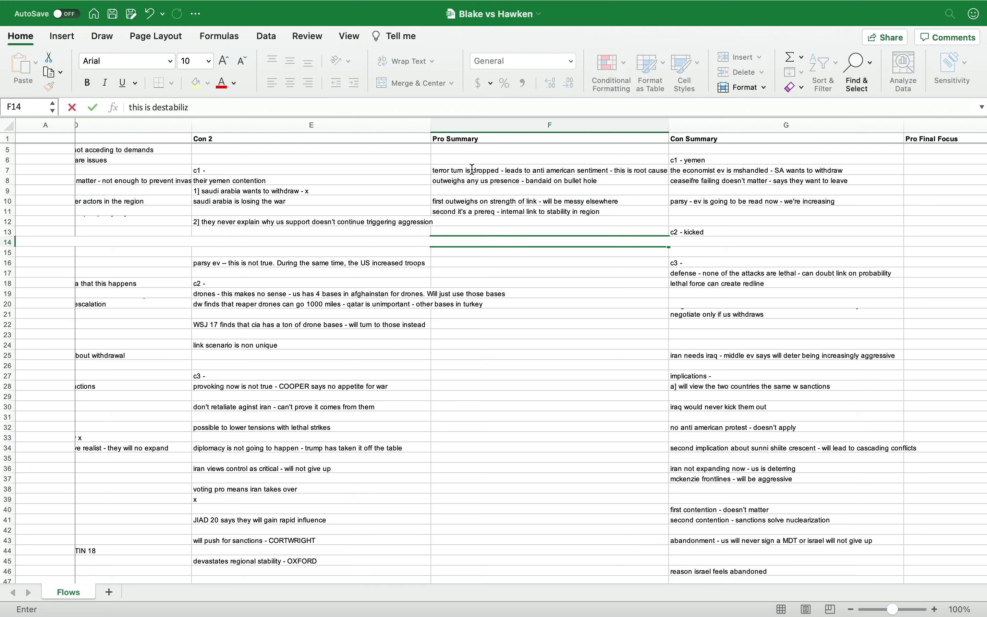
pyautogui.write('ing - the turn about cresc')
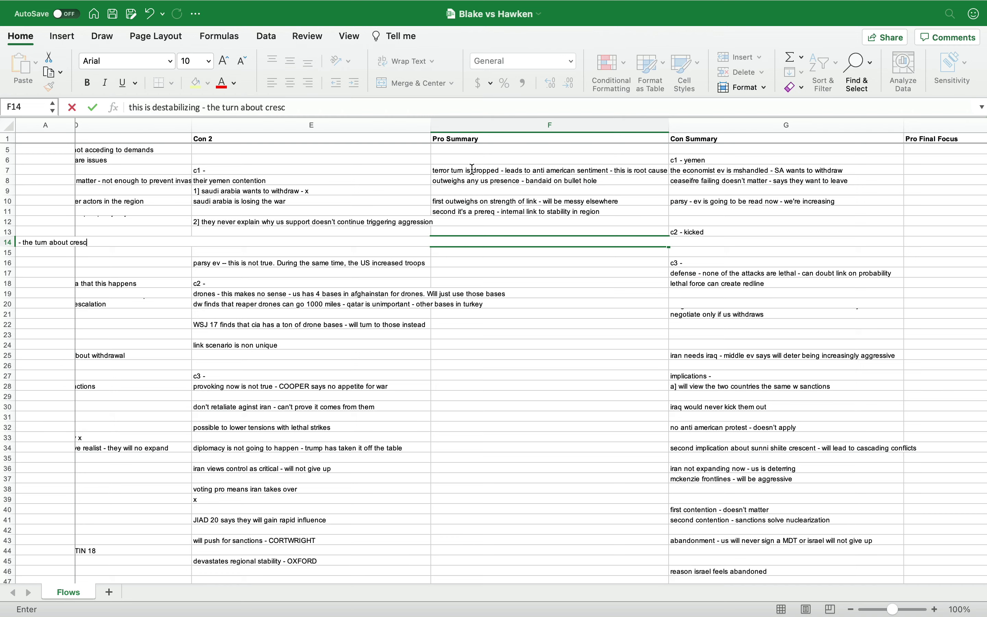
pyautogui.write('ent is non uniqued')
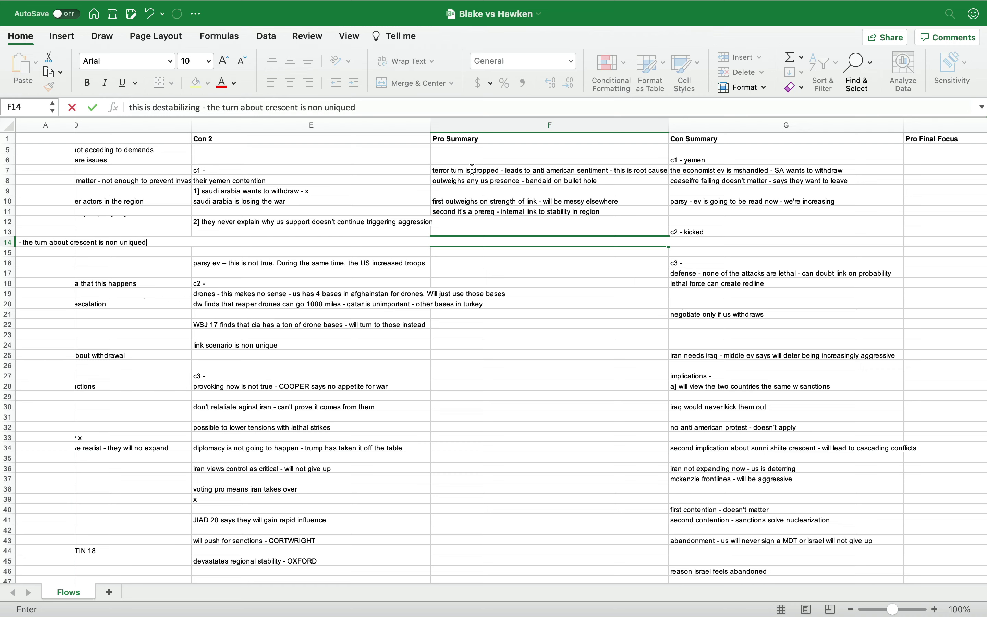
pyautogui.press('Return')
# Step: Enter in F16 "israel -", the cited author's surname, and "ev says mutual defense treaty"
pyautogui.press('Return')
pyautogui.write('israel')
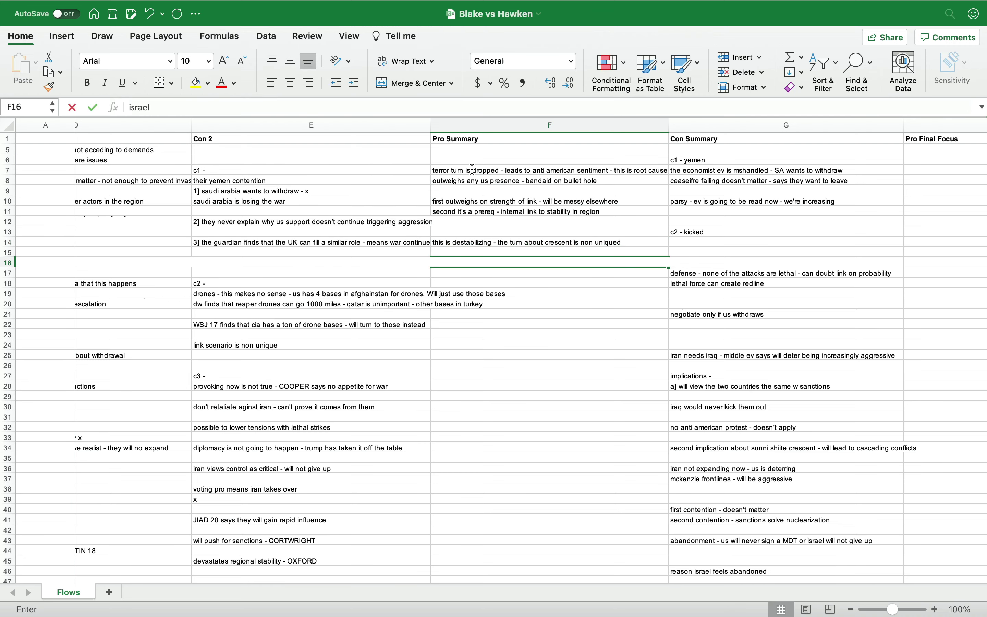
pyautogui.write(' - tisdal e')
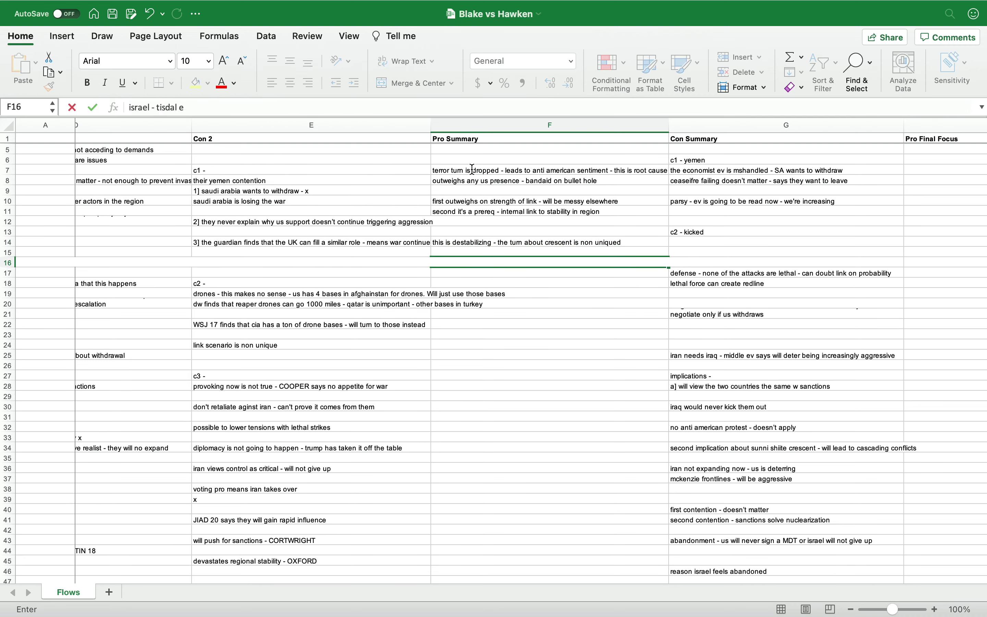
pyautogui.write('v says mutual defense treaty')
pyautogui.press('Return')
# Step: Enter the section label "OUR CASE" in F22 of the Pro Summary column
pyautogui.press('Return')
pyautogui.press('Return')
pyautogui.press('Return')
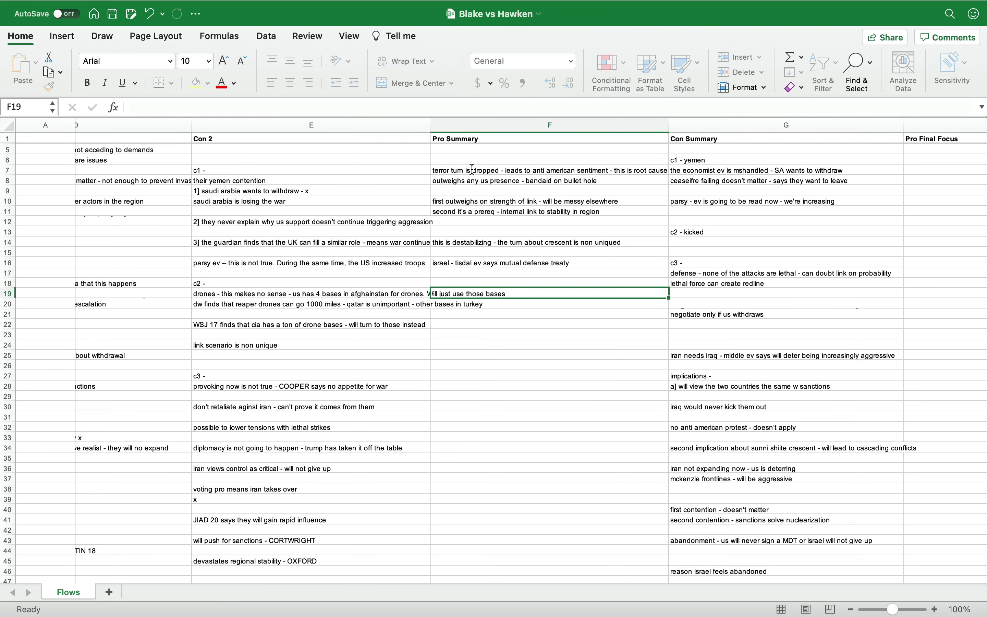
pyautogui.press('Return')
pyautogui.press('Return')
pyautogui.write('OUR')
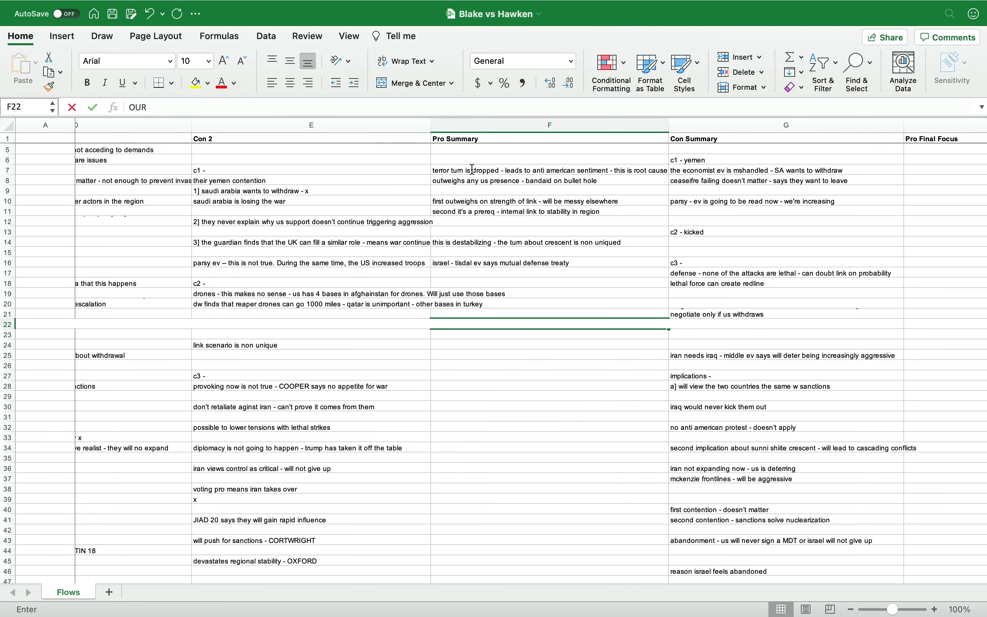
pyautogui.write(' CASE')
pyautogui.press('Return')
# Step: Enter "iran link - iran will do what it can to expel from iraq" in F25
pyautogui.press('Return')
pyautogui.press('Return')
pyautogui.write('ira')
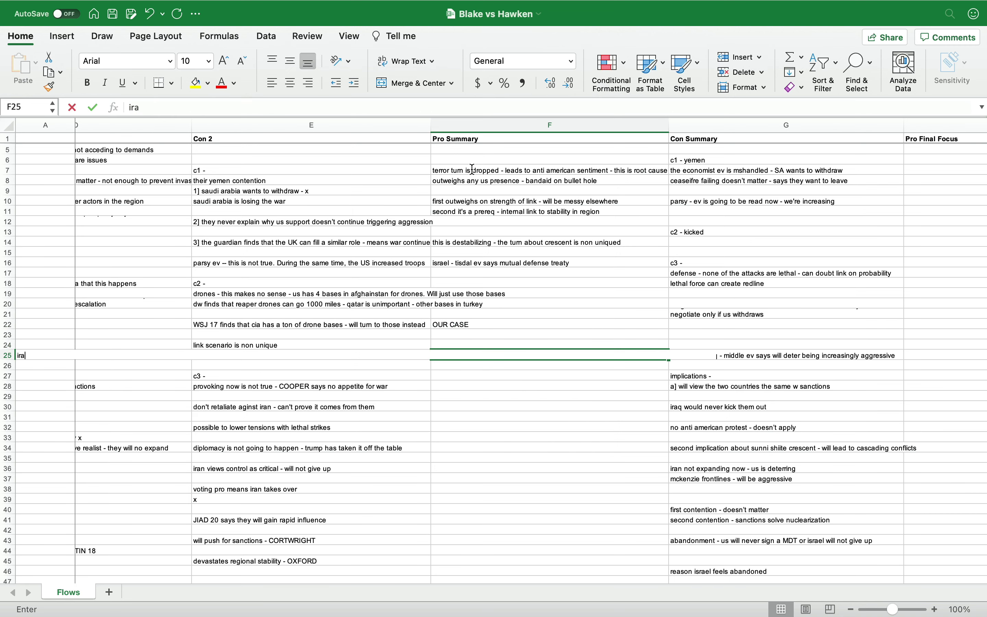
pyautogui.write('n link - iran will')
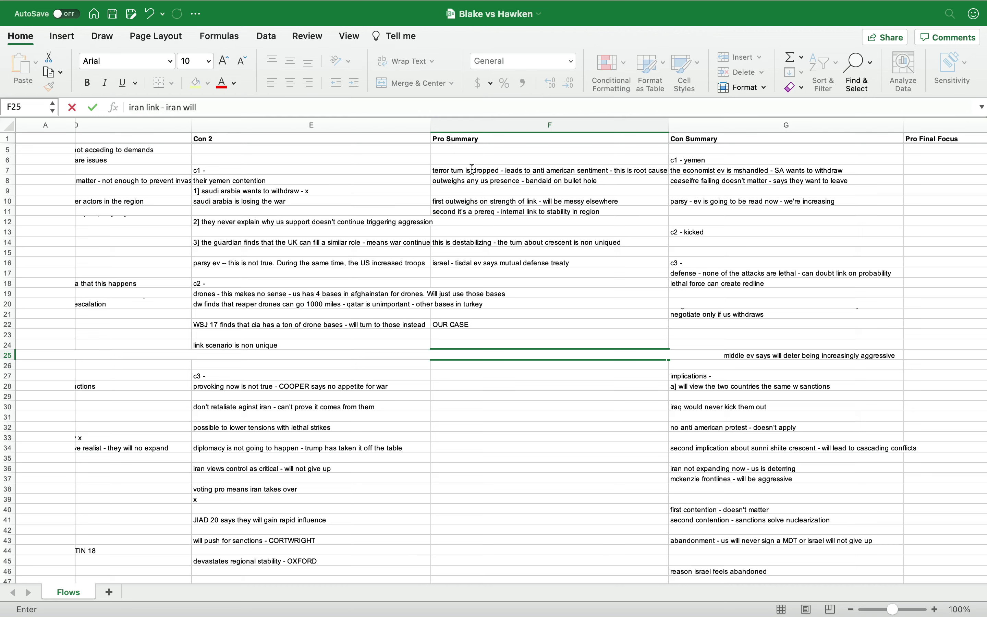
pyautogui.write(' do what it can to expel from iraq')
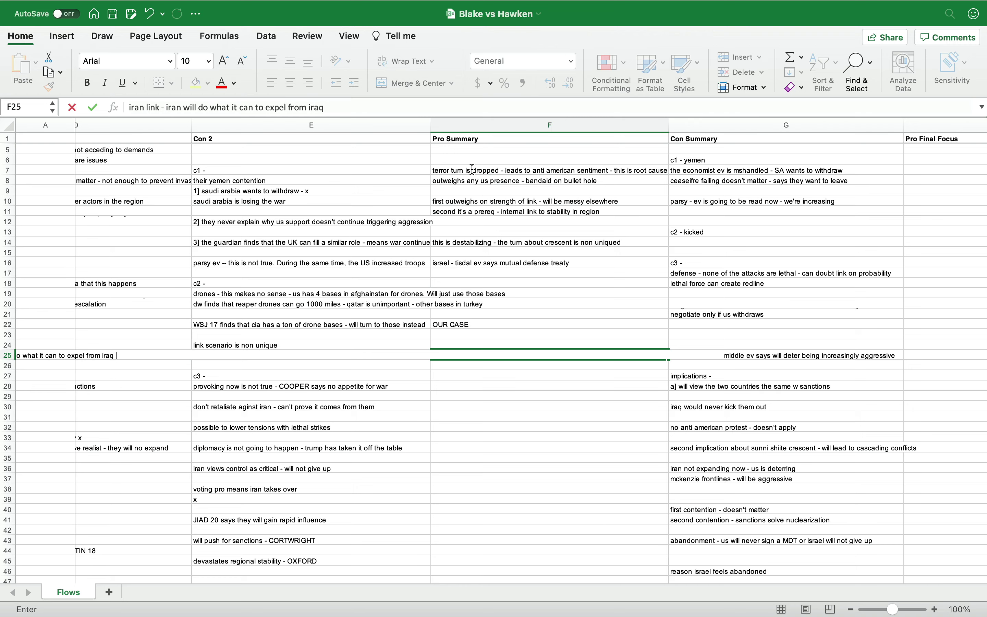
pyautogui.press('Return')
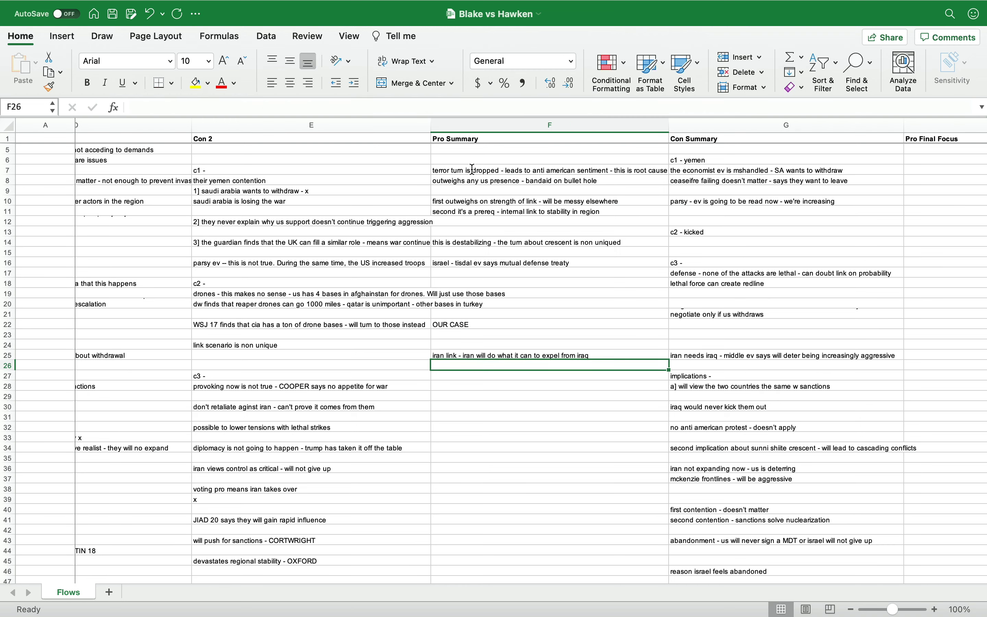
# Step: Enter "they say current strikes not lethal but we post-date" in F26
pyautogui.write('they say current strikes not let')
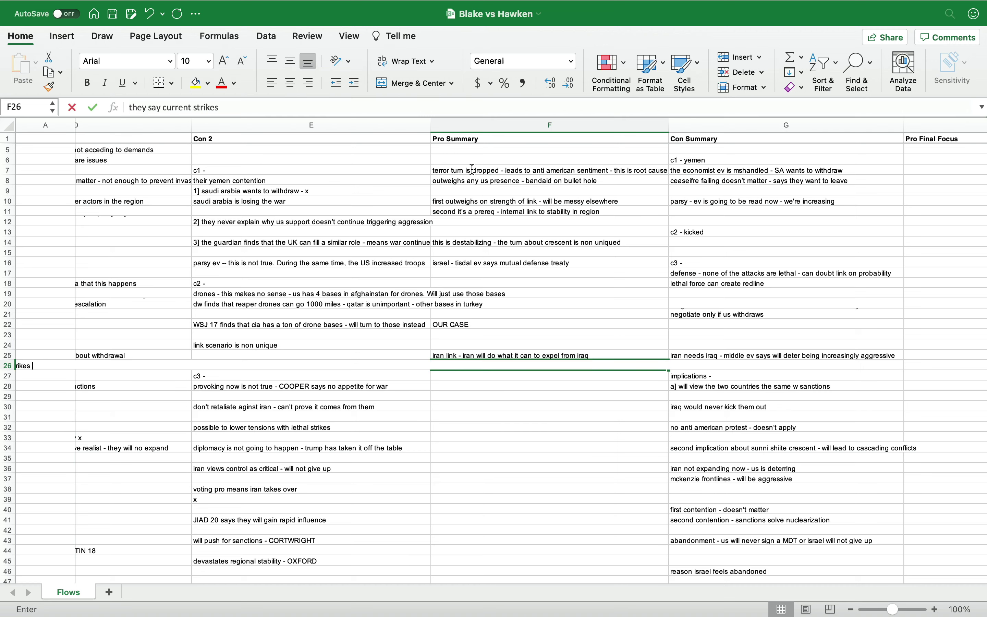
pyautogui.write('but we post-date')
pyautogui.press('Return')
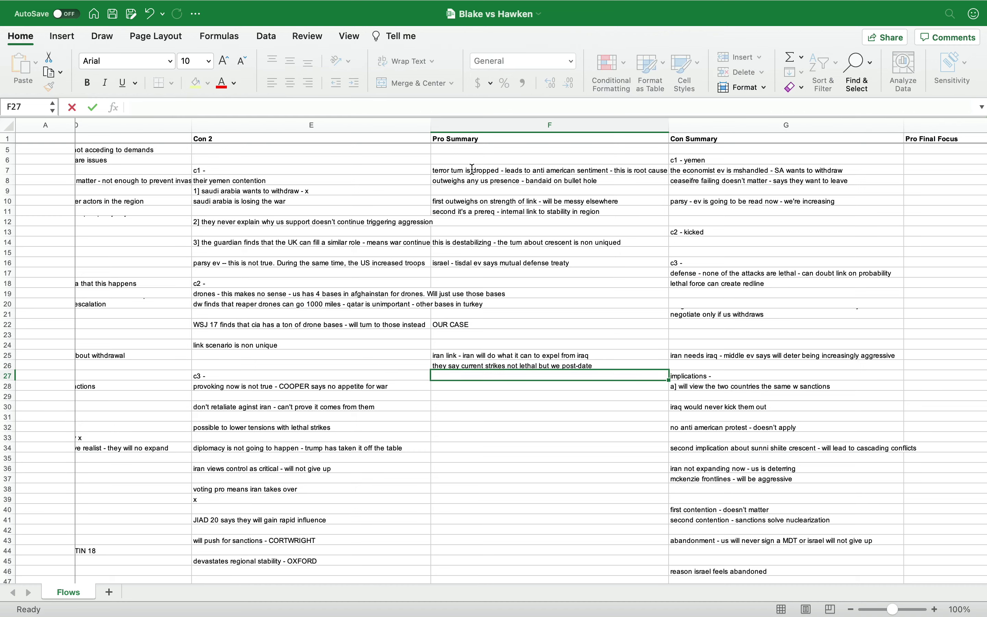
# Step: Enter "tjhey say lethal force decreases tensions" in F28 of the Pro Summary column
pyautogui.press('Return')
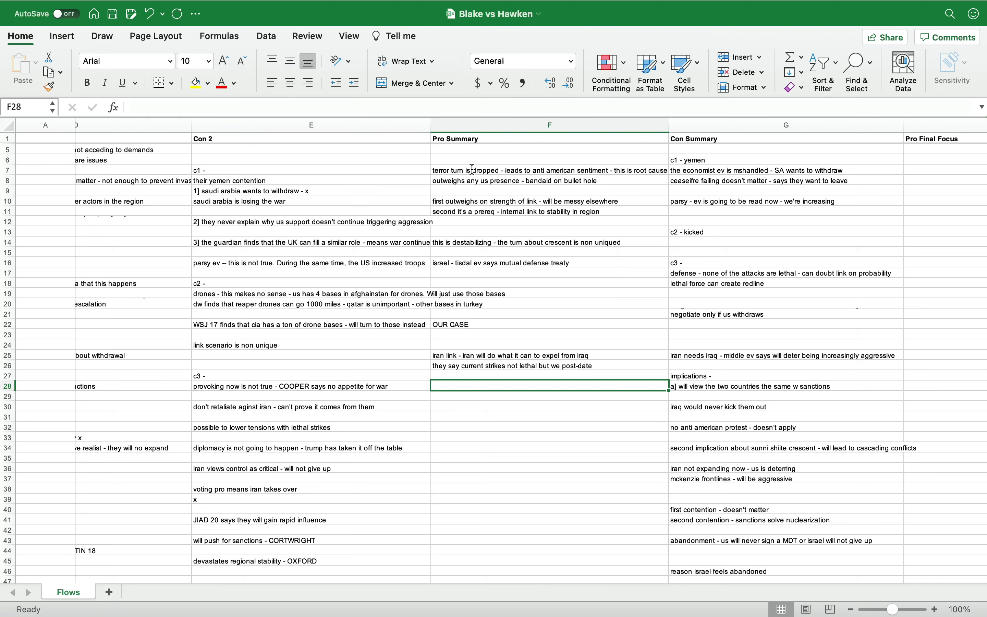
pyautogui.write('tjhey say')
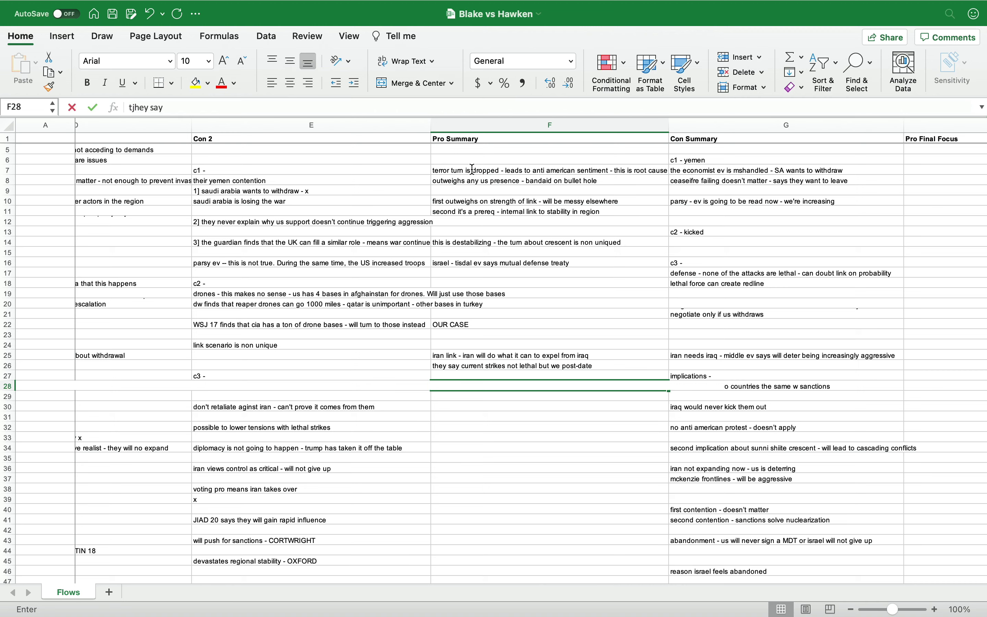
pyautogui.write(' lethal force d')
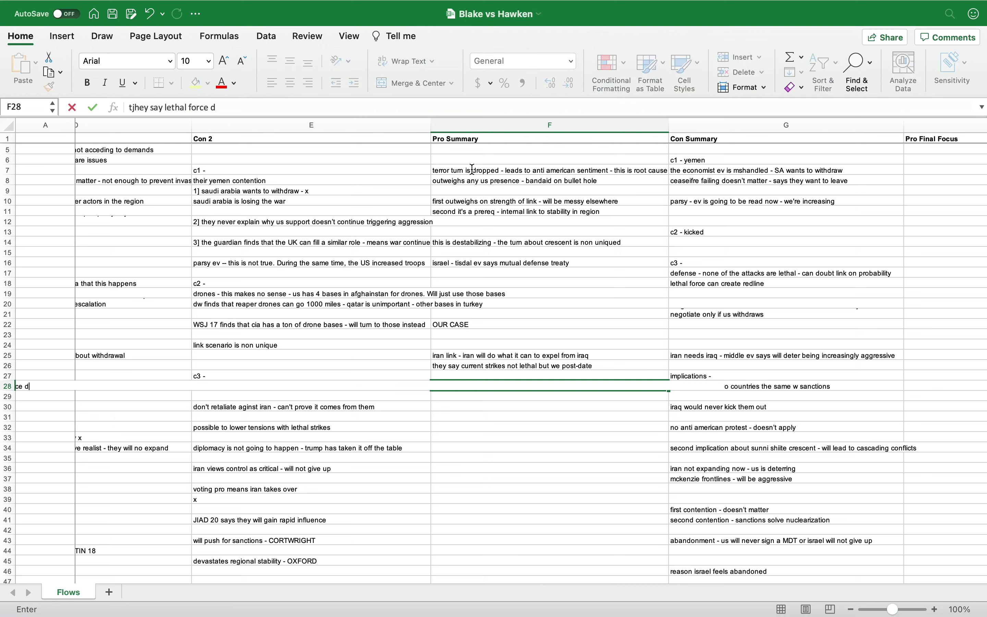
pyautogui.write('ecreases tensions')
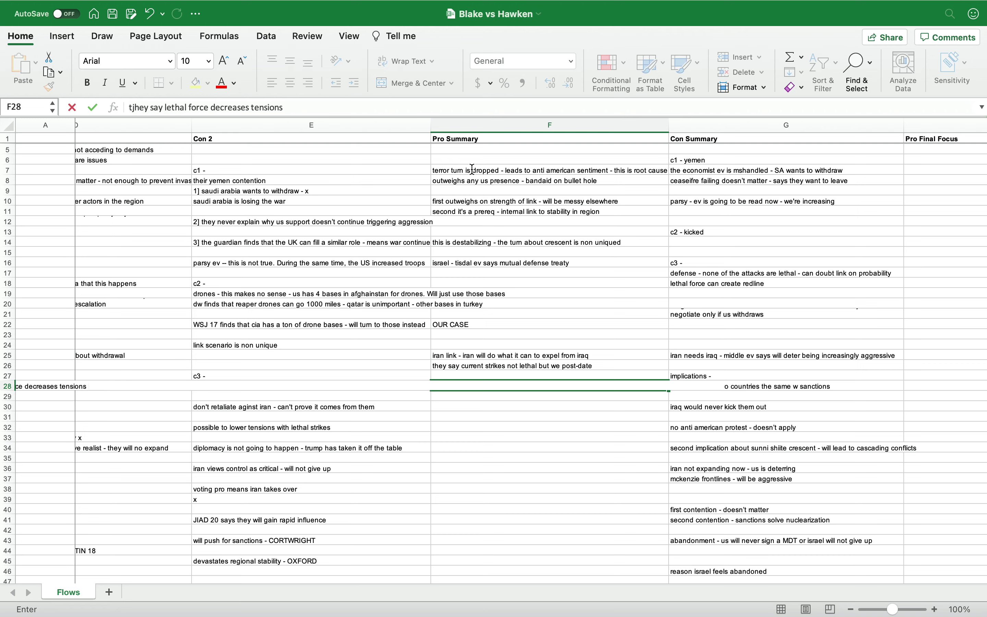
pyautogui.press('Return')
# Step: Enter "they mishandle anti american sentiment - it only goes away in our world" in F30
pyautogui.press('Return')
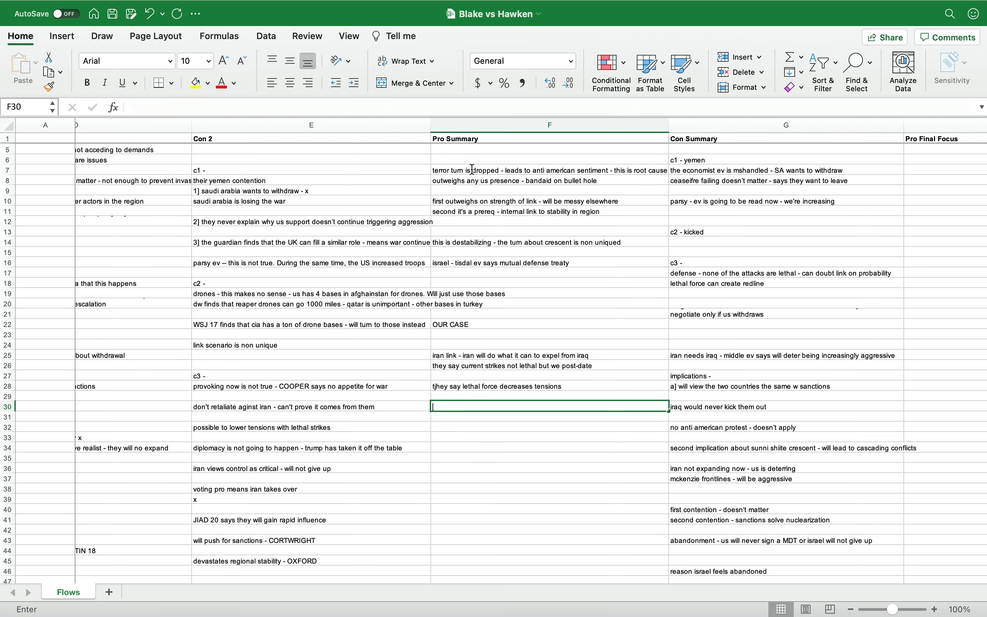
pyautogui.write('they mishandle anti')
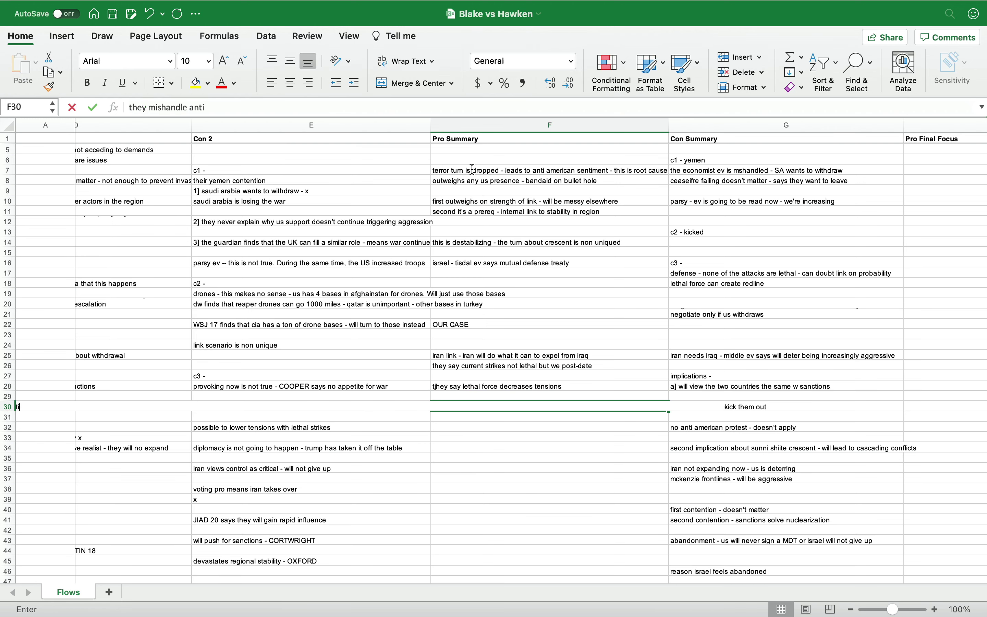
pyautogui.write(' american sentime')
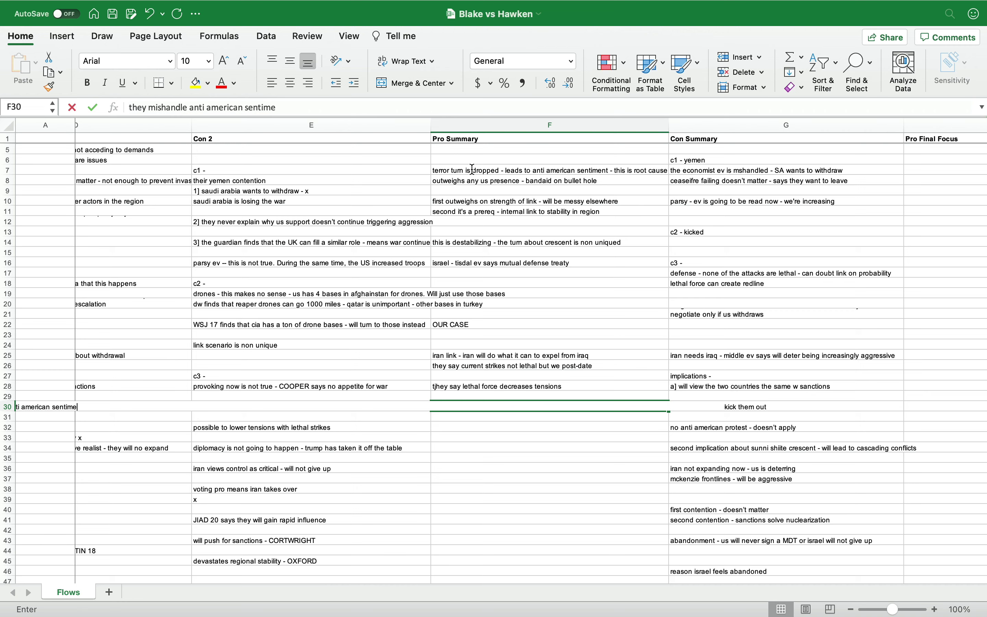
pyautogui.write('nt - it onl')
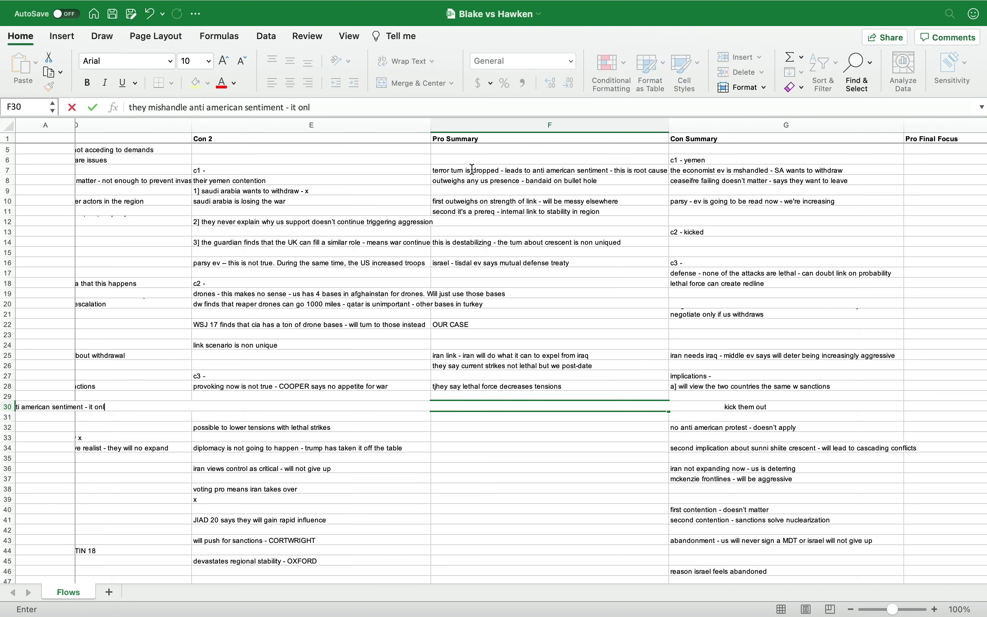
pyautogui.write('y goes away in our world')
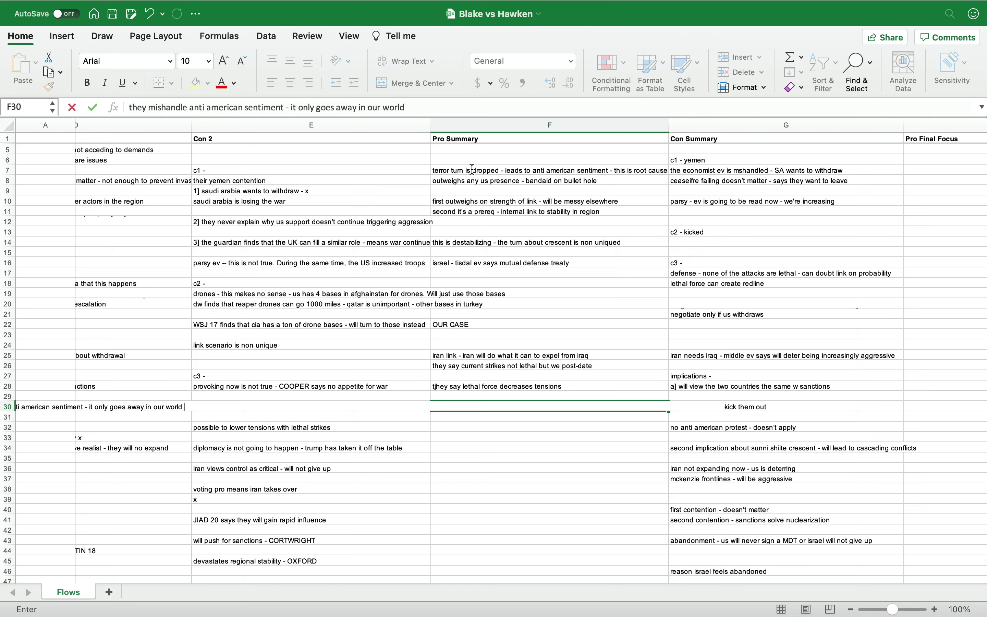
pyautogui.press('Return')
# Step: Enter "yes protests now - elections happening in status quo" in F32 of the Pro Summary column
pyautogui.press('Return')
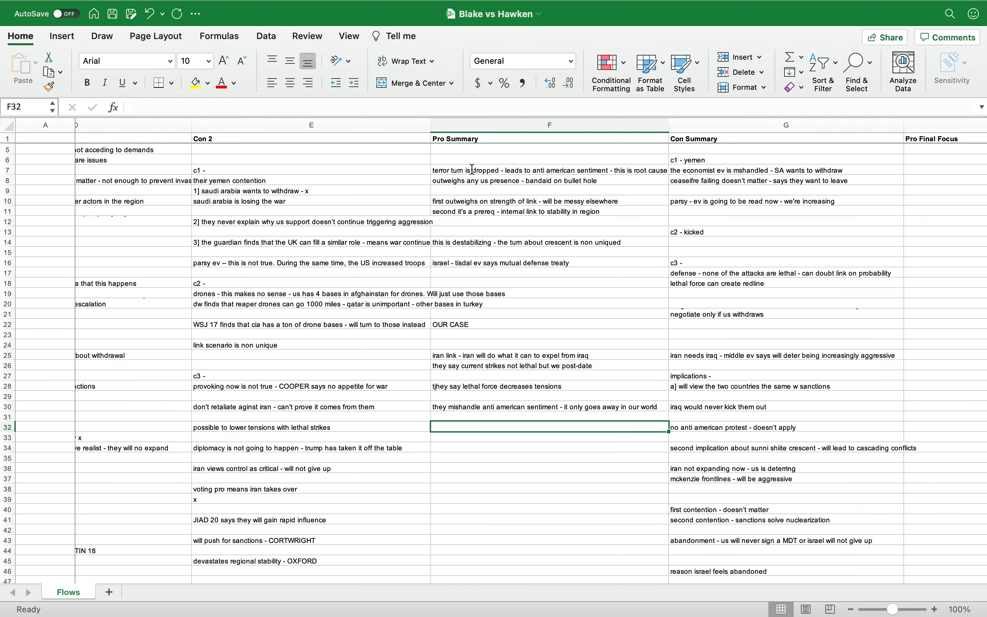
pyautogui.write('yes protests now -')
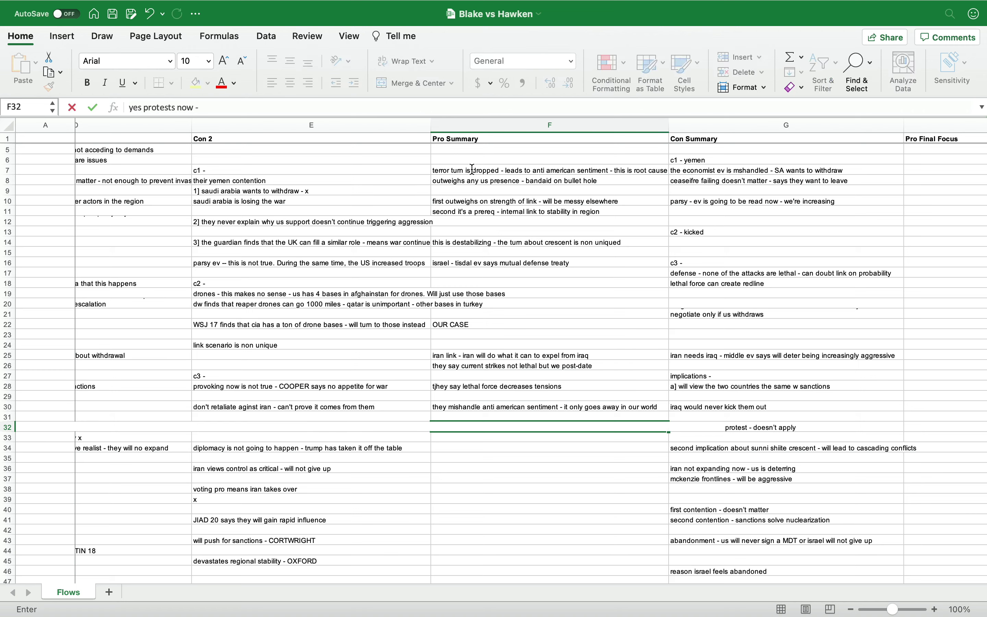
pyautogui.write(' elections happening in st')
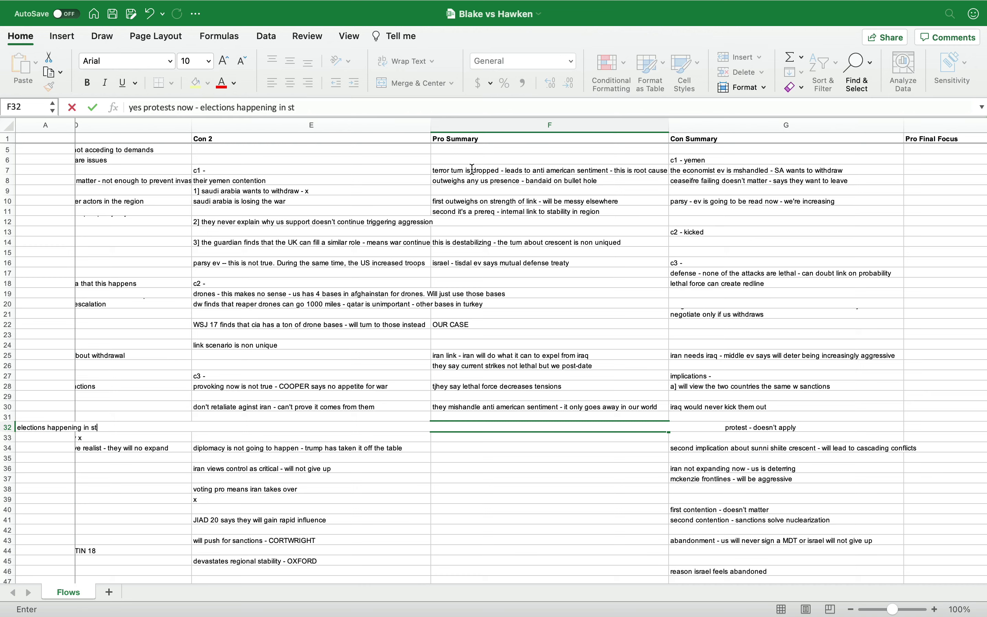
pyautogui.write('atus quo')
pyautogui.press('Return')
pyautogui.press('Return')
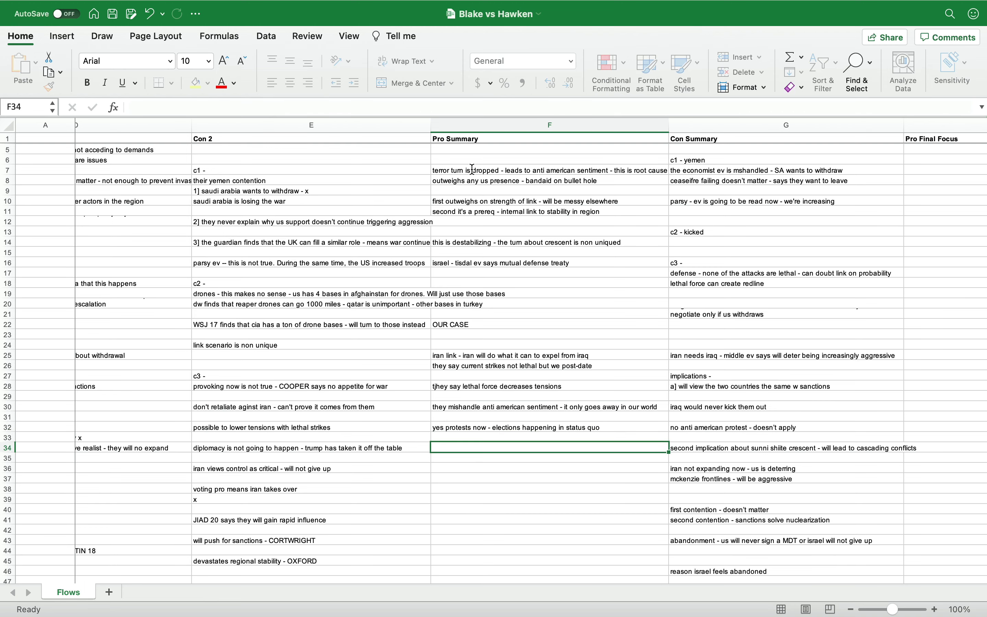
# Step: Enter "iran is expanding into iraq - prefer most recent evidence" in F34
pyautogui.write('iran is e')
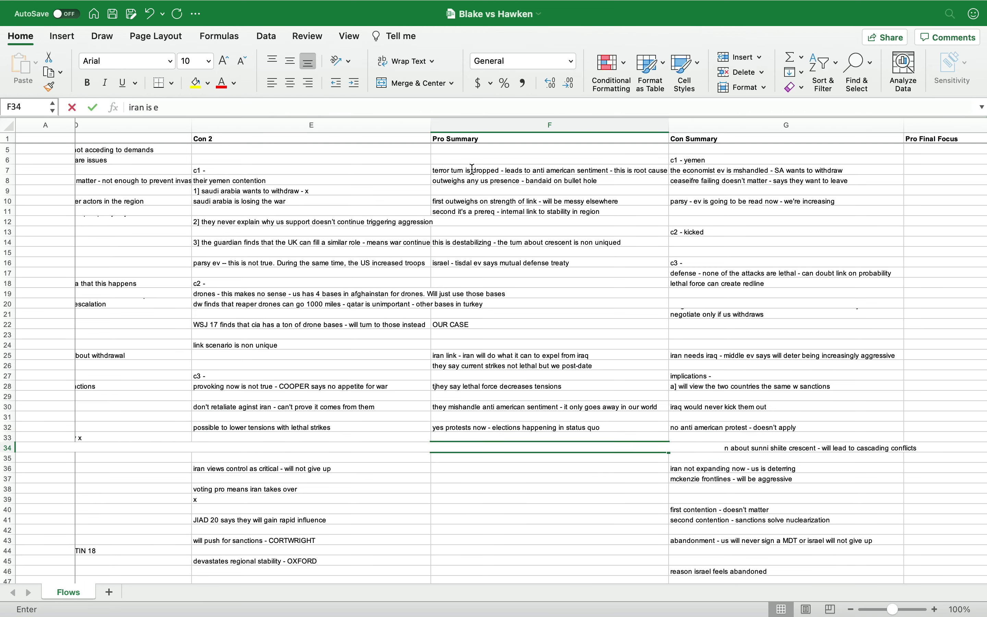
pyautogui.write('xpanding into iraq')
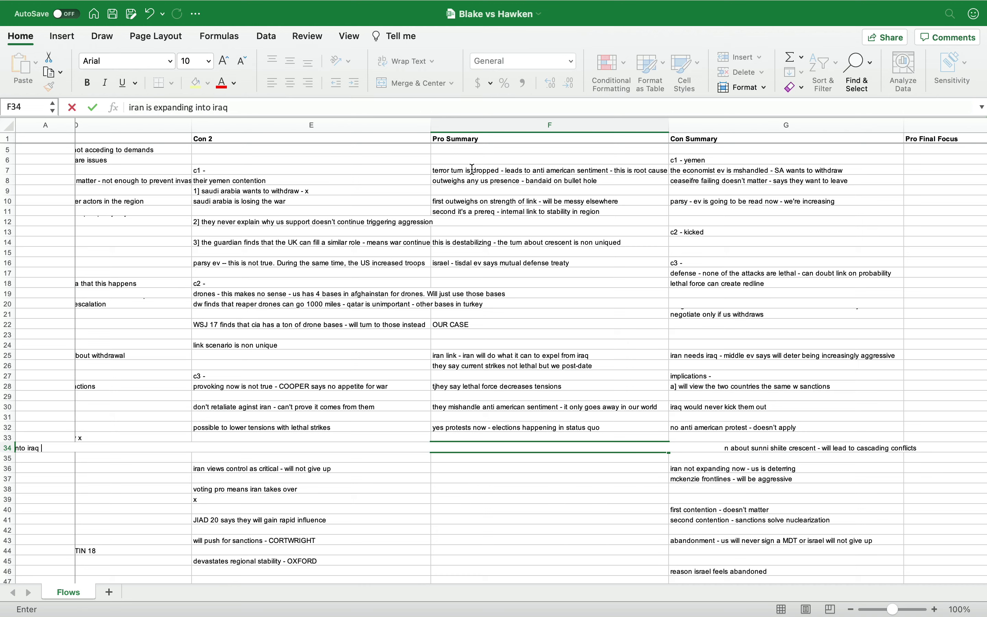
pyautogui.write('- prefer most recent evidence')
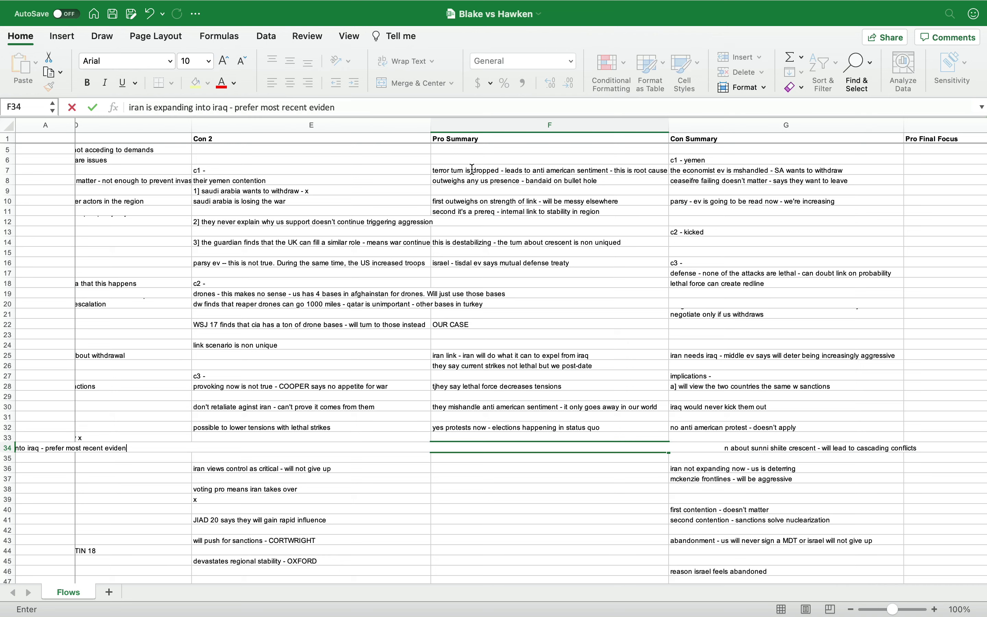
pyautogui.press('Return')
pyautogui.press('Down')
pyautogui.press('Down')
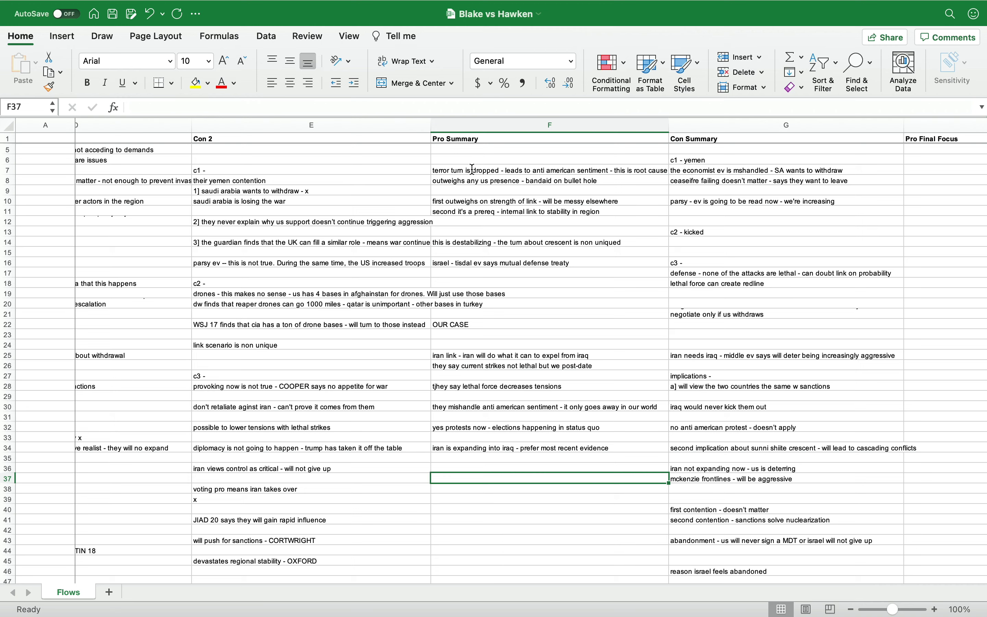
# Step: Enter "can negotiate and not expand" in F37 of the Pro Summary column
pyautogui.write('can ne')
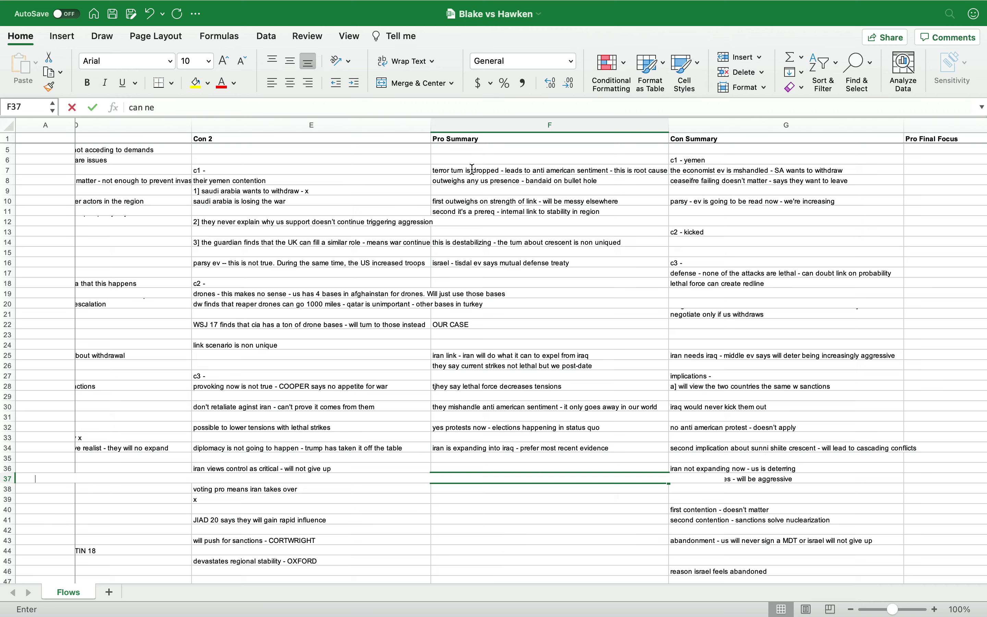
pyautogui.write('gotiate and not expand')
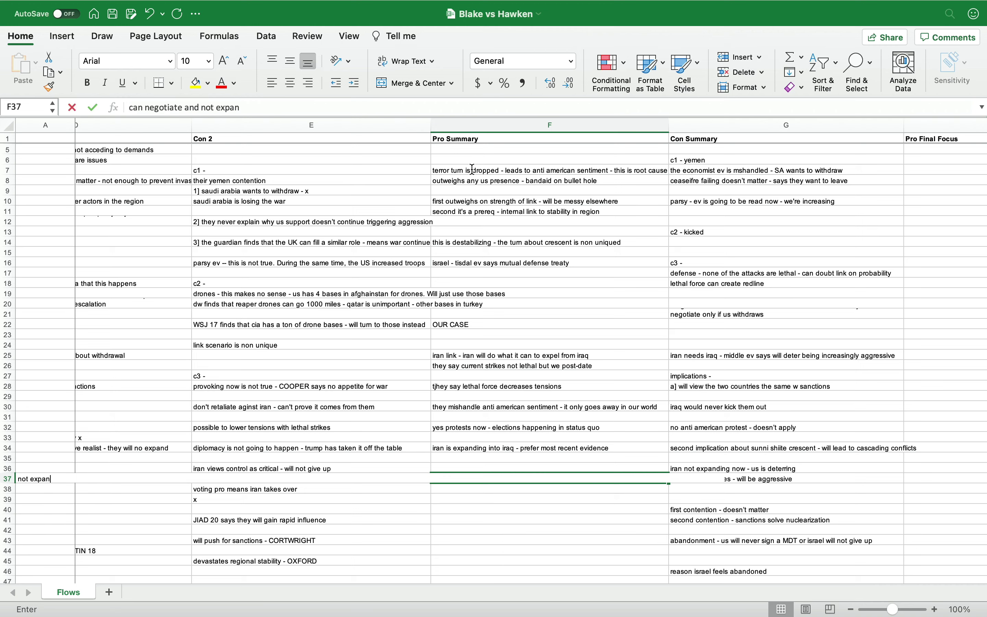
pyautogui.press('Return')
pyautogui.press('Return')
pyautogui.press('Return')
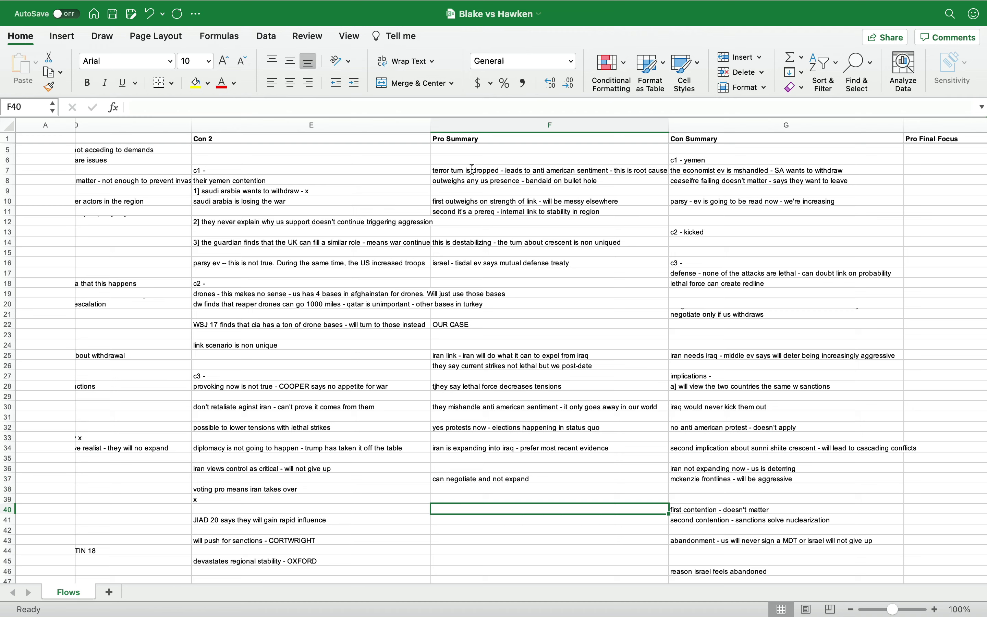
# Step: Enter "war btween us and iran is much bigger" in F40
pyautogui.write('war bt')
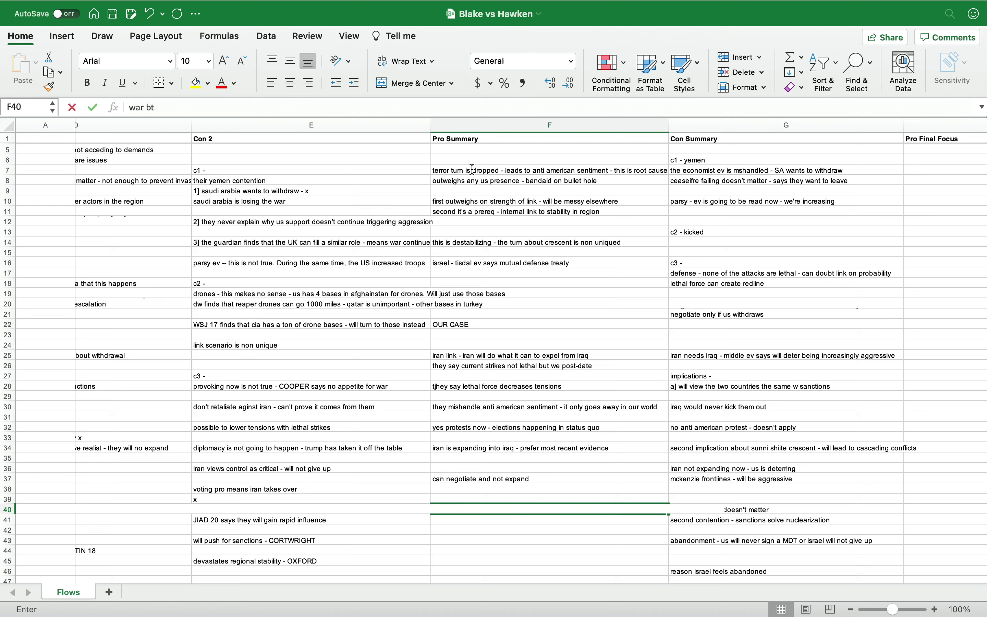
pyautogui.write('ween us and ira')
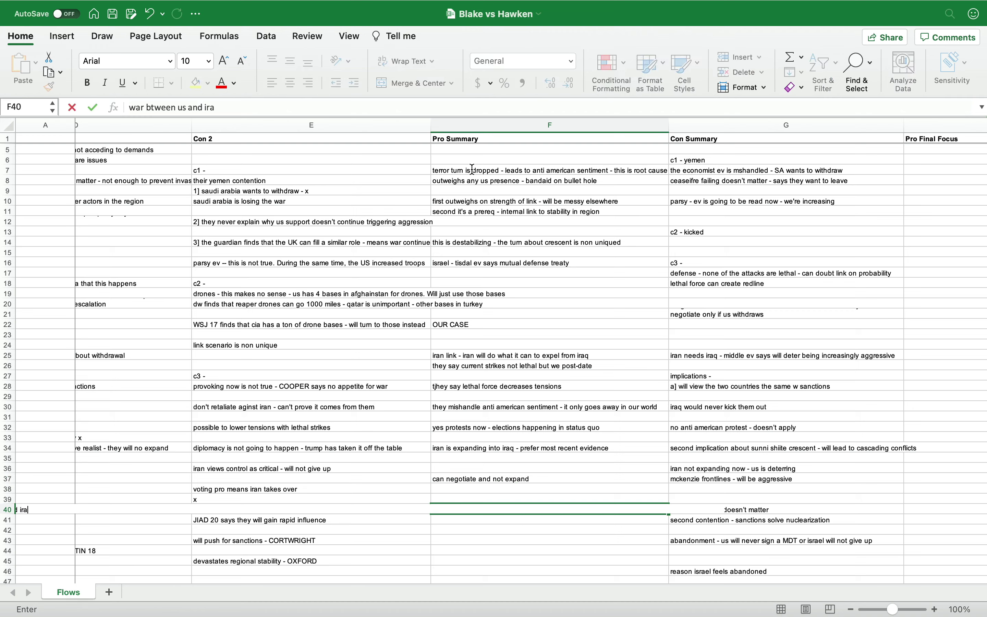
pyautogui.write('n is much bigger')
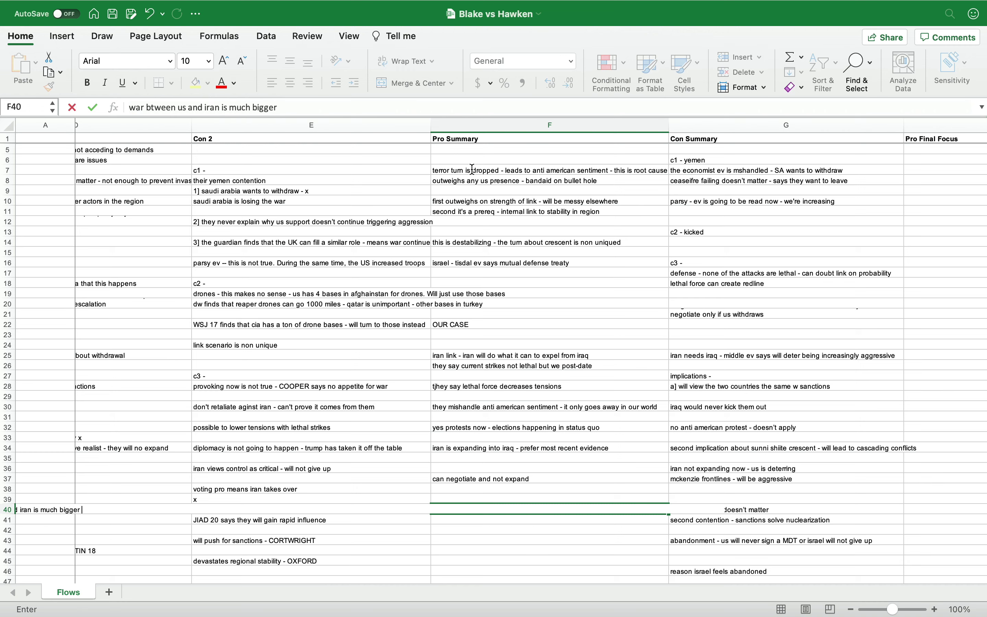
pyautogui.press('Return')
pyautogui.press('Return')
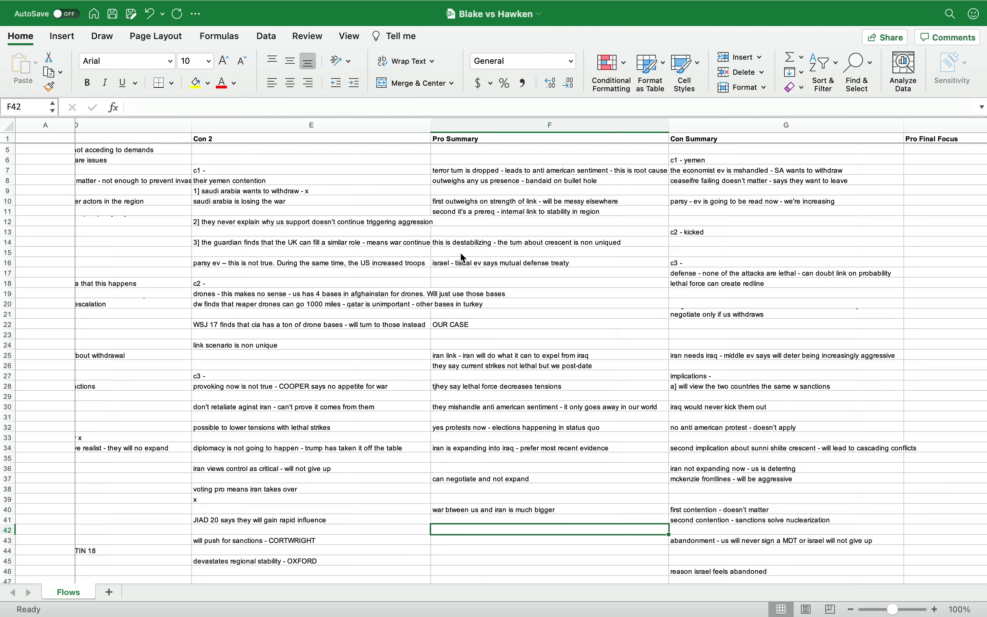
pyautogui.click(515, 512)
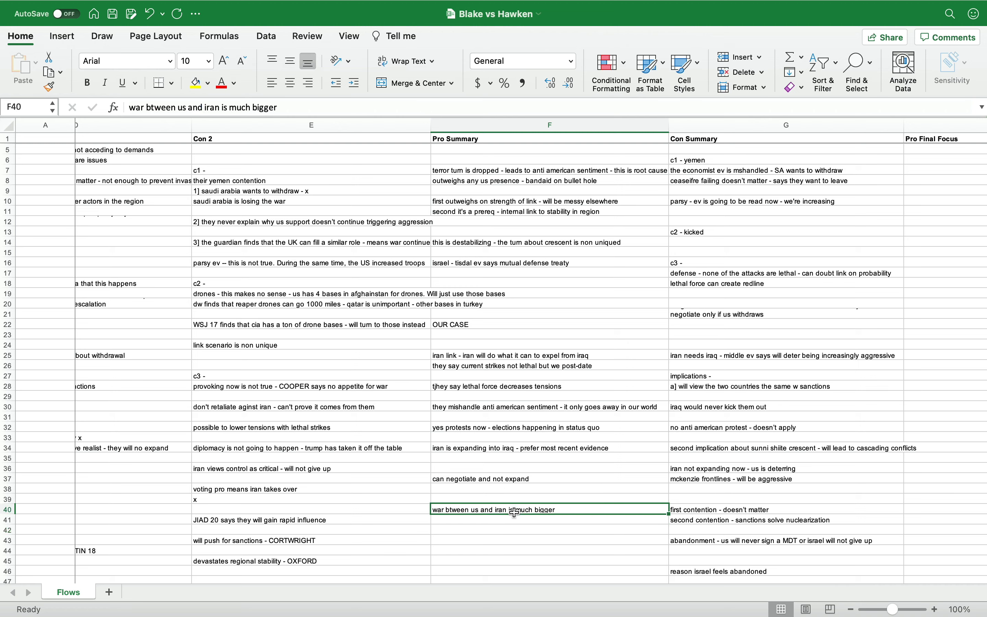
pyautogui.click(452, 181)
pyautogui.click(449, 168)
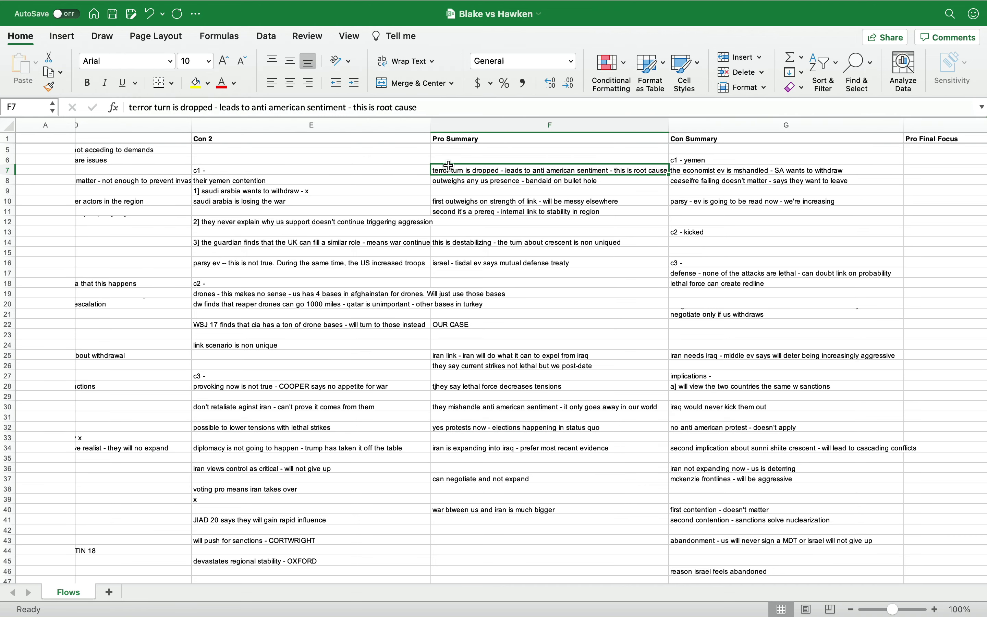
# Step: Enter the heading "terrorism -" in I3 of the Con Final Focus column
pyautogui.scroll(3, 469, 245)
pyautogui.hscroll(10, 526, 376)
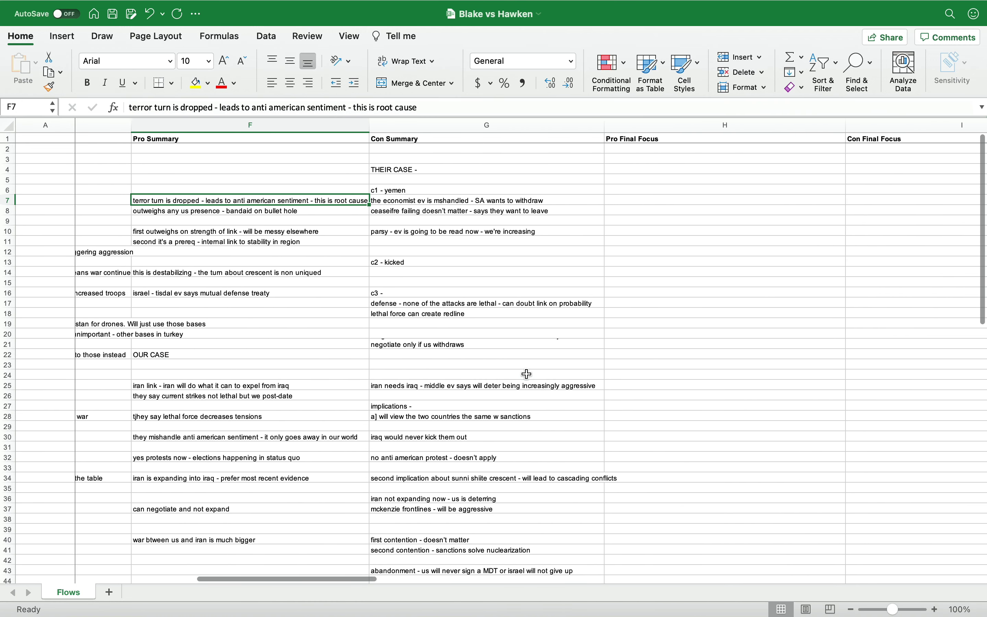
pyautogui.hscroll(3, 526, 373)
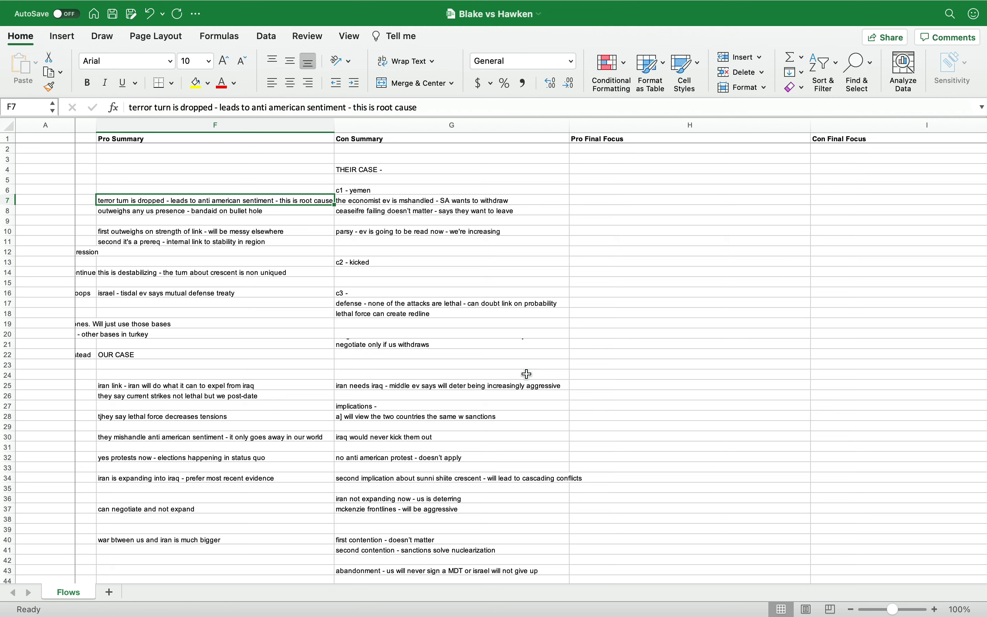
pyautogui.press('XF86AudioRaiseVolume')
pyautogui.press('XF86AudioRaiseVolume')
pyautogui.click(840, 179)
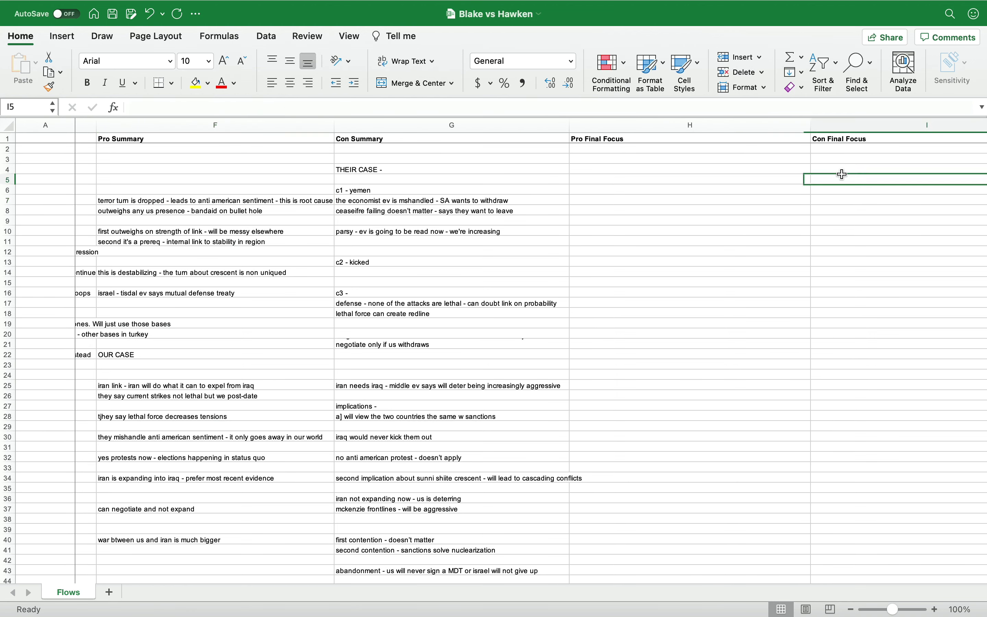
pyautogui.click(828, 165)
pyautogui.hscroll(-1, 825, 161)
pyautogui.click(826, 158)
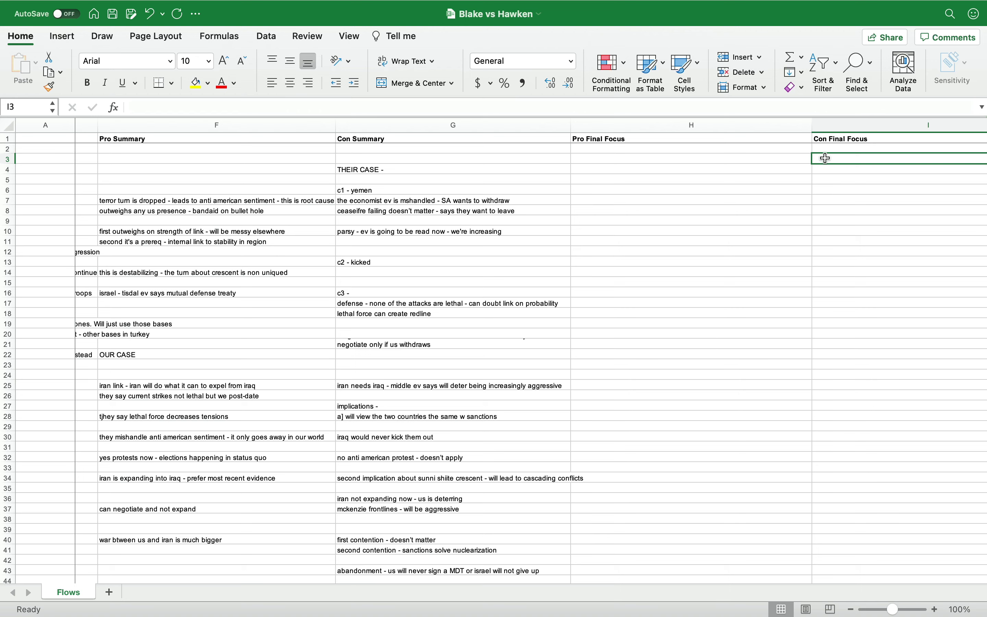
pyautogui.write('terro')
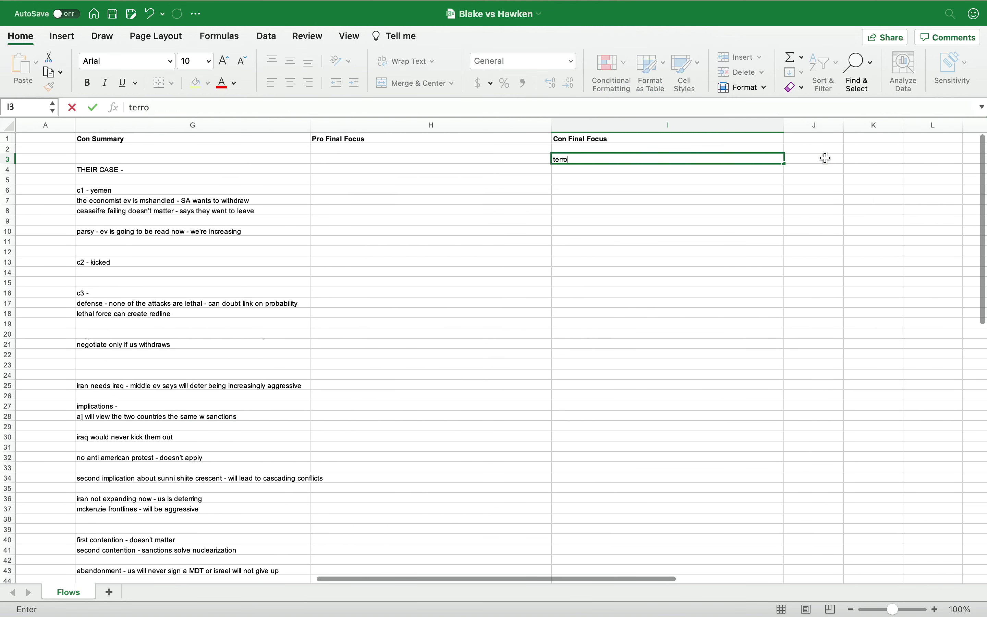
pyautogui.write('rism -')
pyautogui.press('Return')
# Step: Enter "this is non unique bc the drone stuff happen no matter what" in I4 under the terrorism heading
pyautogui.write('the')
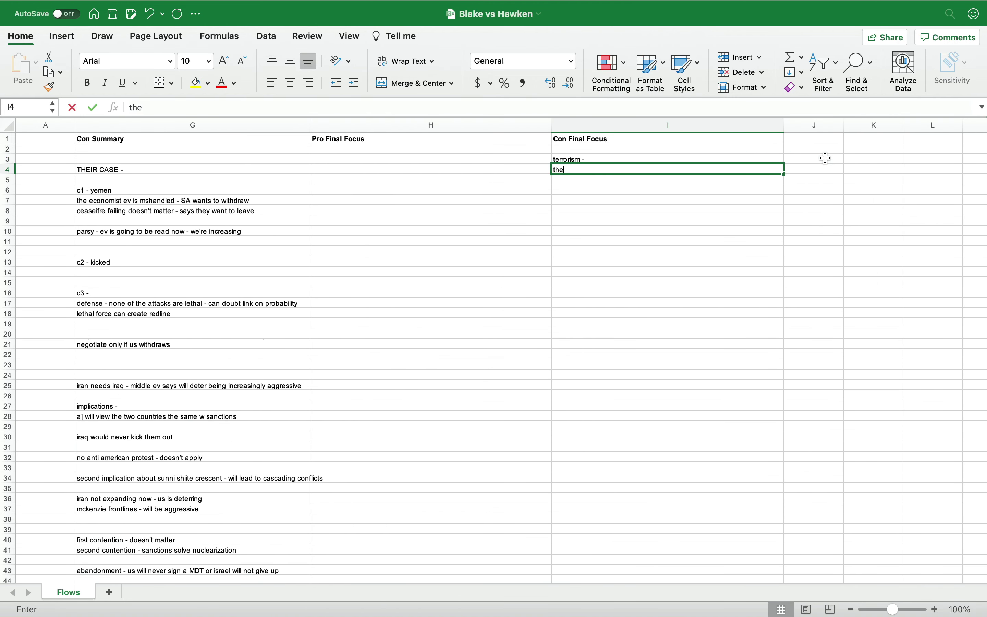
pyautogui.press('BackSpace')
pyautogui.write('is is non ')
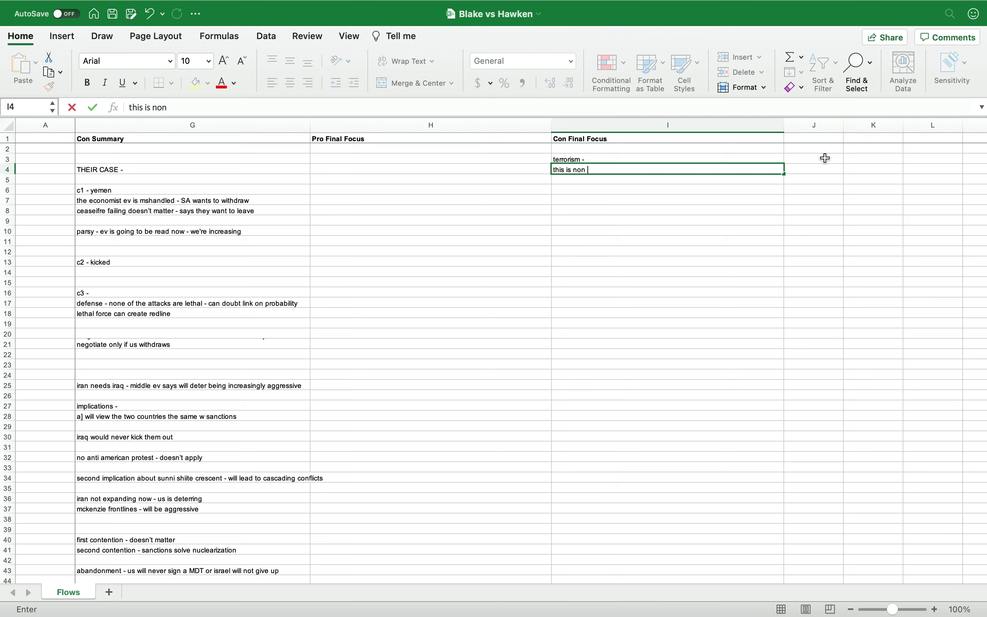
pyautogui.write('unique bc the drone stuff happen ')
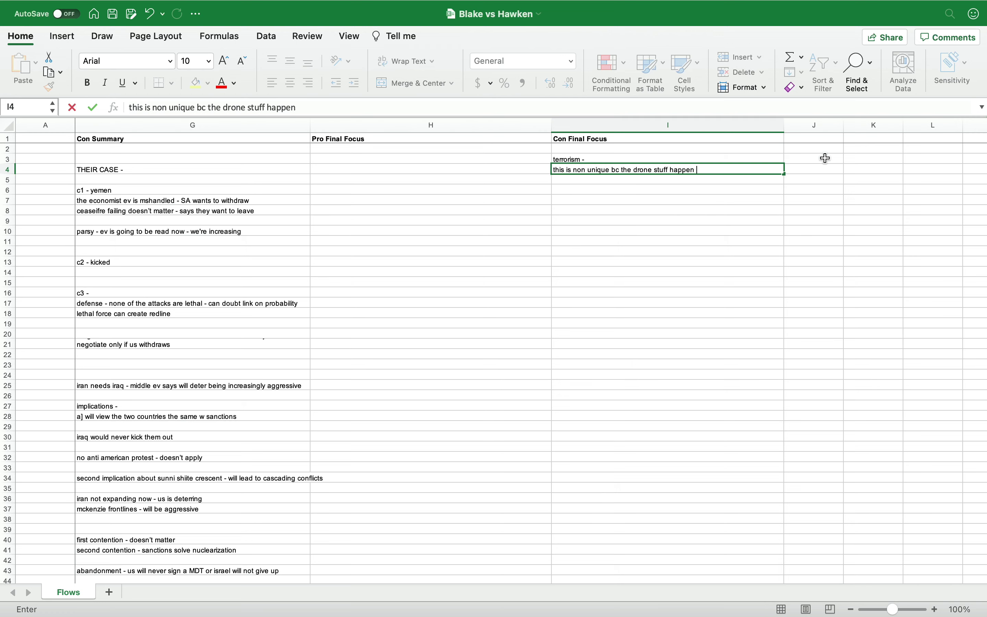
pyautogui.write('no matter what')
pyautogui.press('Return')
pyautogui.press('Return')
pyautogui.press('Return')
# Step: Enter the heading "c3 - our turn" in I7 of the Con Final Focus column
pyautogui.write('c')
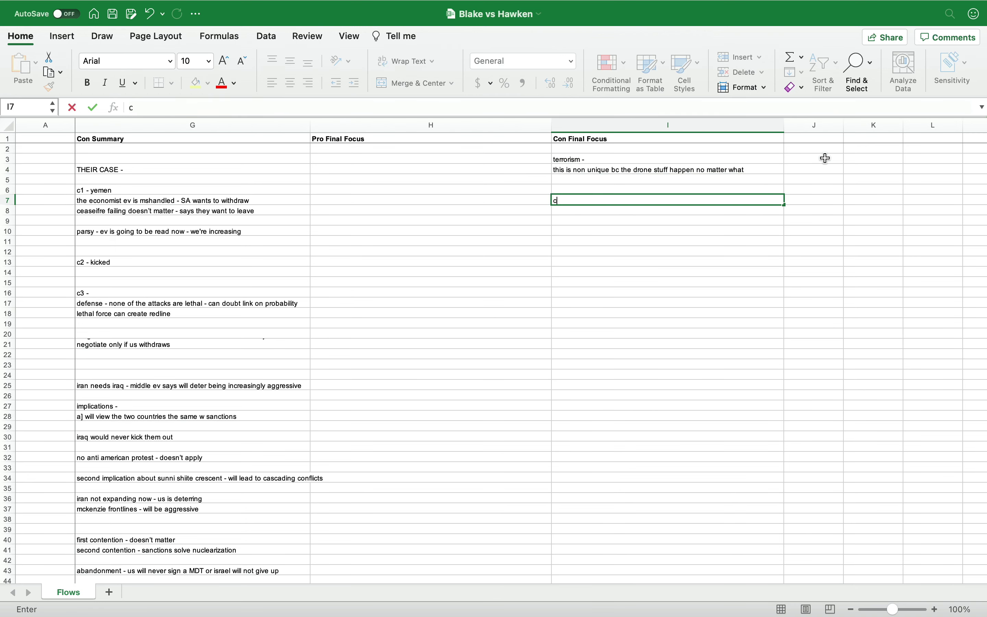
pyautogui.write('3 - our turn')
pyautogui.press('Return')
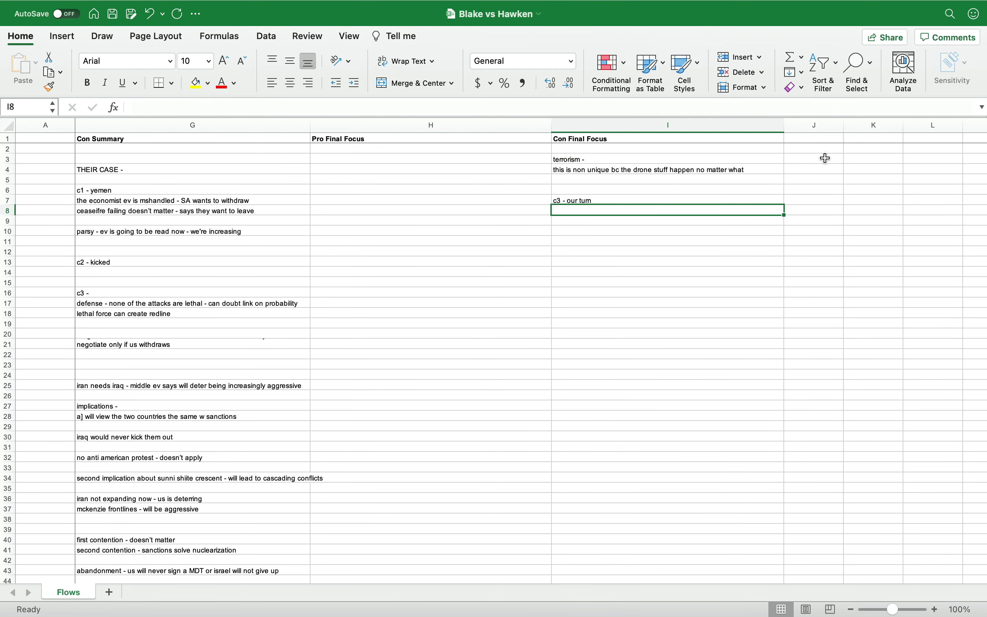
# Step: Enter "the harr eviddence say you can have lthal retal - it's about redlines" in I8
pyautogui.write('the h')
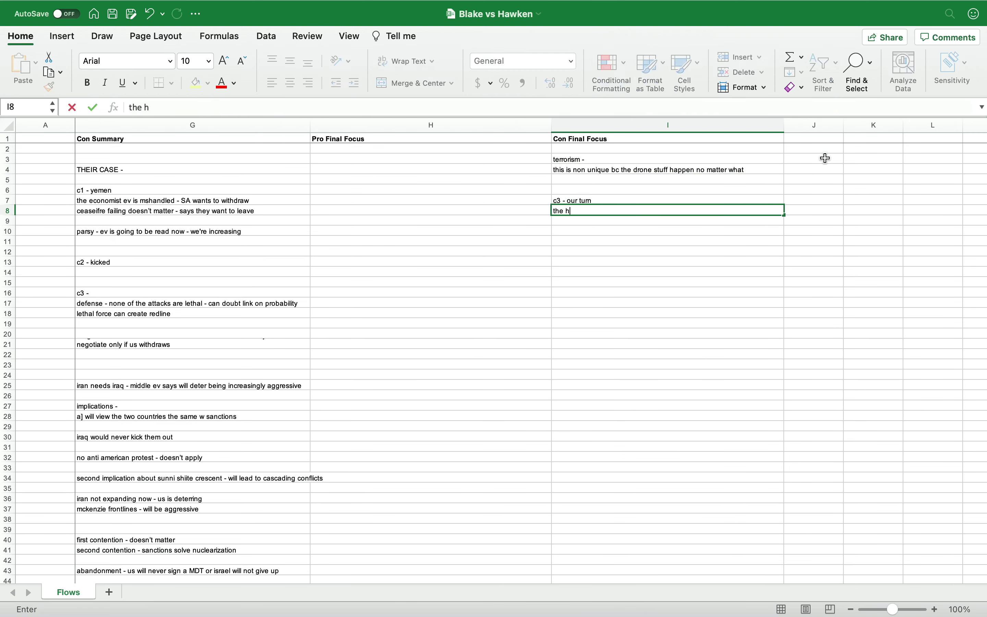
pyautogui.write('arr eviddence say you can have ')
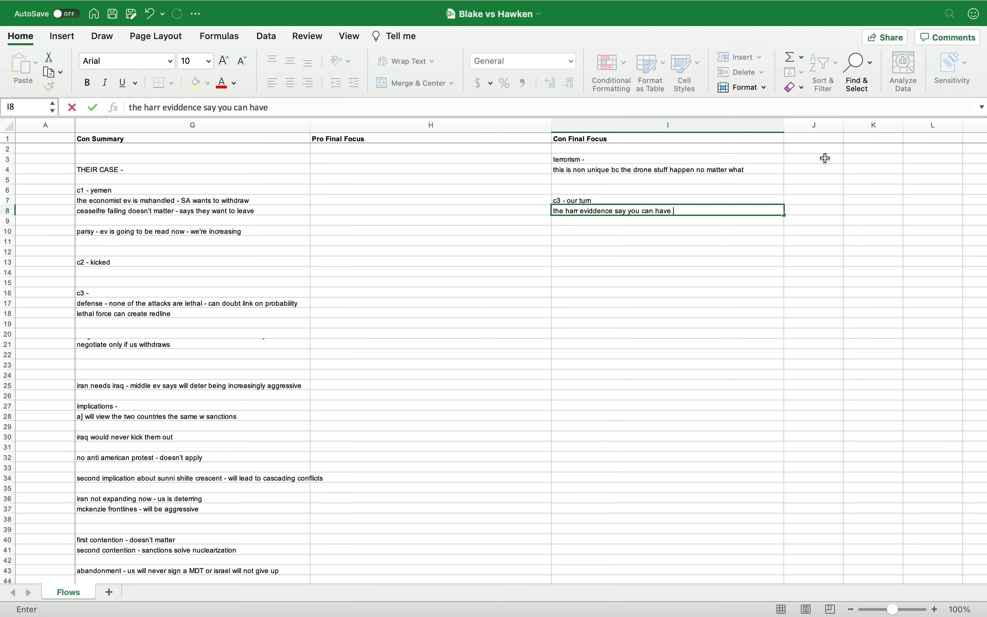
pyautogui.write("lthal retal - it's about where")
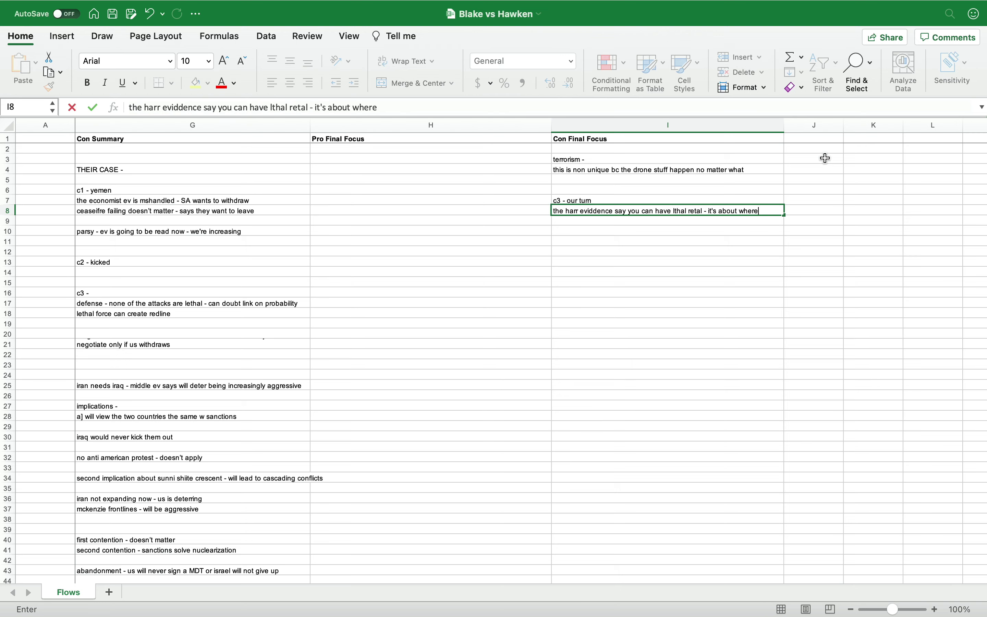
pyautogui.press('BackSpace')
pyautogui.press('BackSpace')
pyautogui.press('BackSpace')
pyautogui.press('BackSpace')
pyautogui.press('BackSpace')
pyautogui.write('redlines')
pyautogui.press('Return')
# Step: Enter "redlines have worked b4 with soleimani" in I9 of the Con Final Focus column
pyautogui.write('redlines have worke')
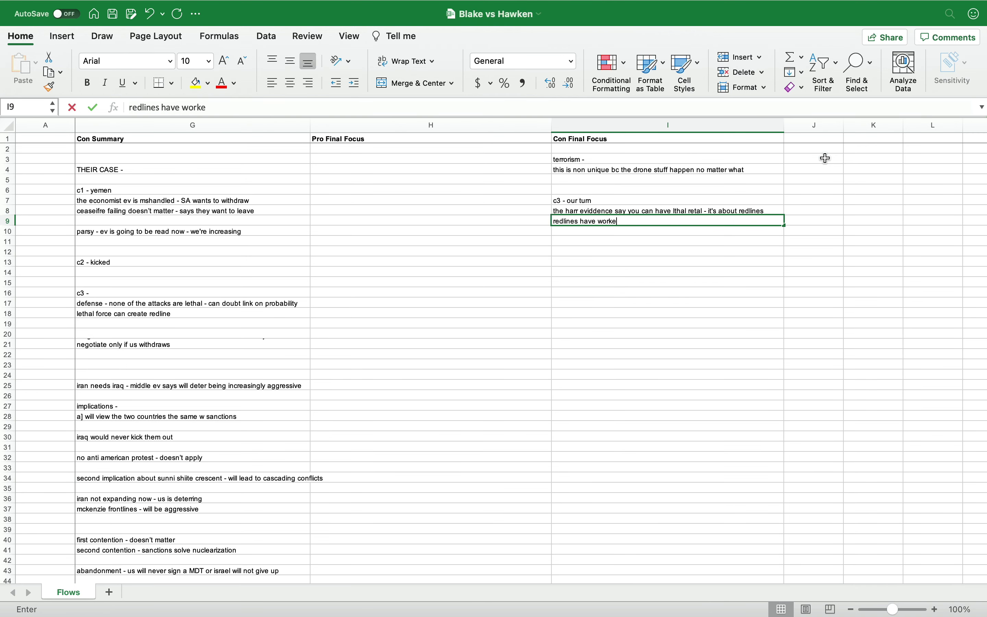
pyautogui.write('d b4 with solei')
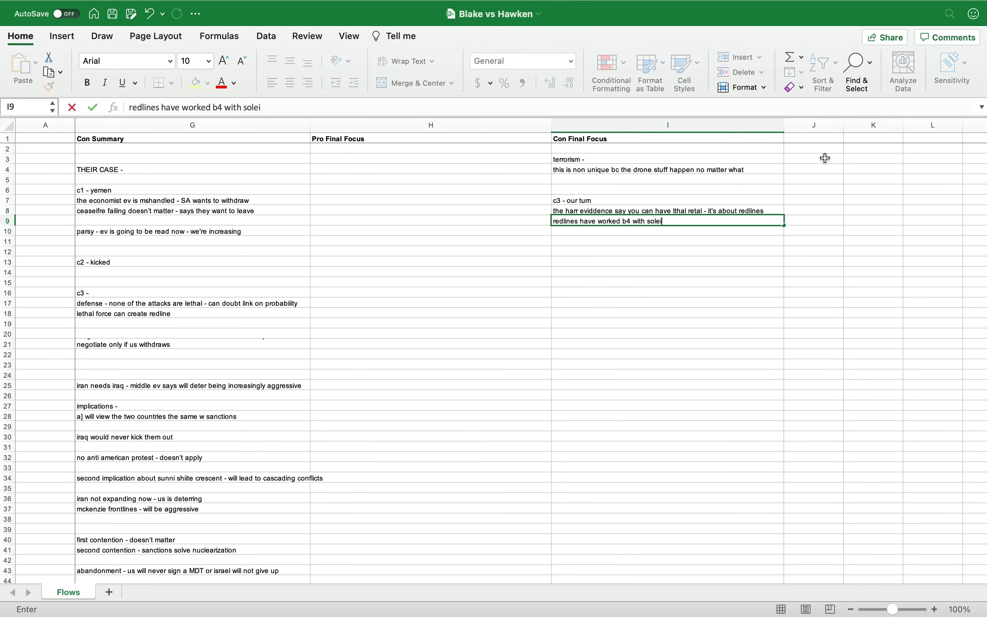
pyautogui.write('mani')
pyautogui.press('Return')
# Step: Enter "even if the us retaliates, there's no escalation" in I10
pyautogui.write('ev')
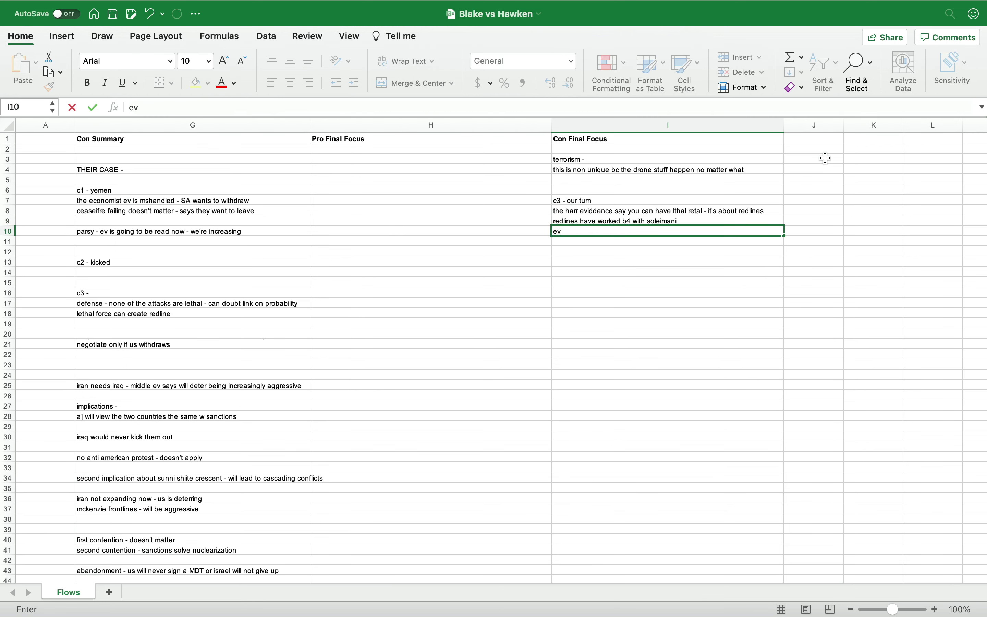
pyautogui.write("en if the us retaliates, there's no es")
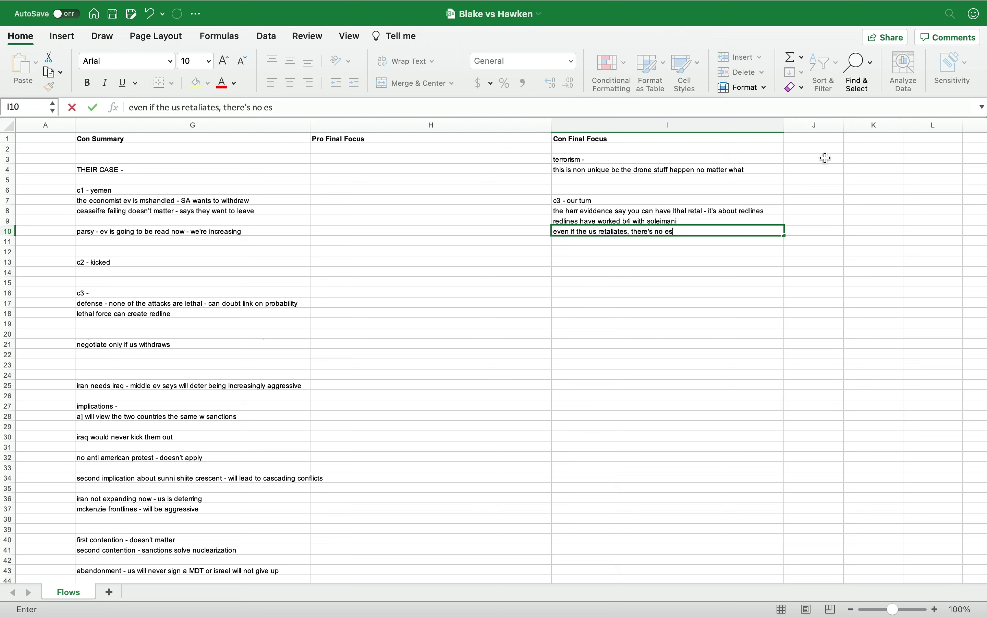
pyautogui.write('calaition')
pyautogui.press('Return')
pyautogui.press('Return')
# Step: Enter "they don't interact w our stuff about recent attacks - about militia depot" in I12 of the Con Final Focus column
pyautogui.write("they don't inter")
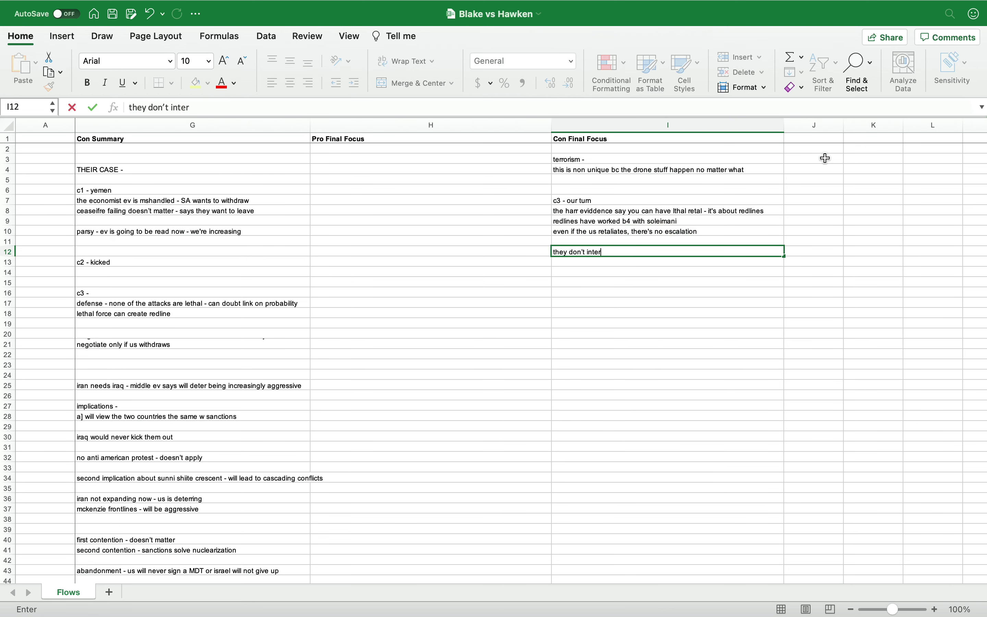
pyautogui.write('act w our stuff about recen')
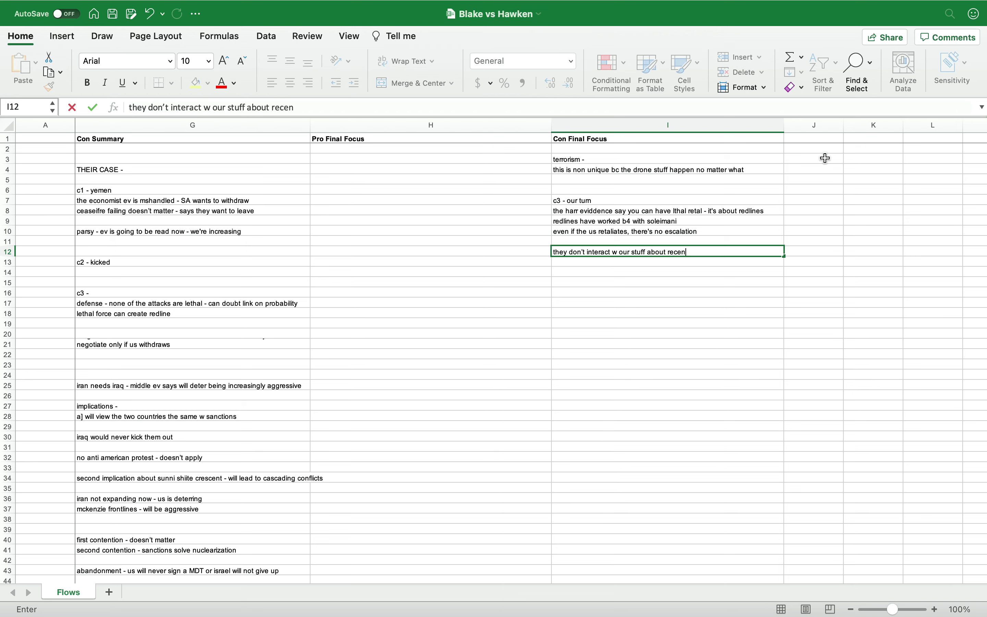
pyautogui.write('t attacks - about militia ')
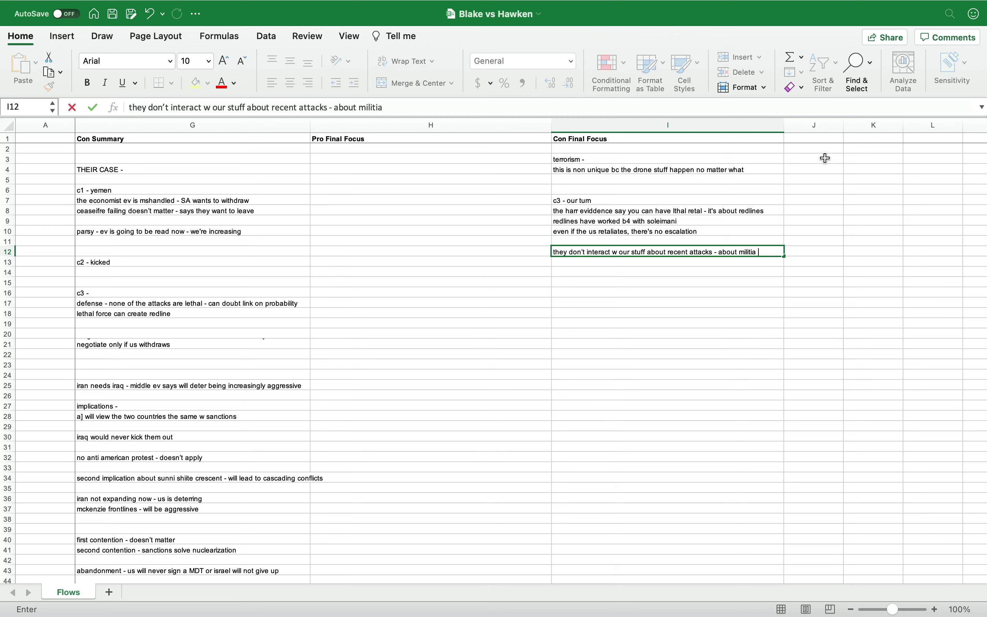
pyautogui.write('depo')
pyautogui.press('BackSpace')
pyautogui.press('BackSpace')
pyautogui.write('pot')
pyautogui.press('Return')
# Step: Enter "us does not want to escalate" in I13 of the Con Final Focus column
pyautogui.write('us')
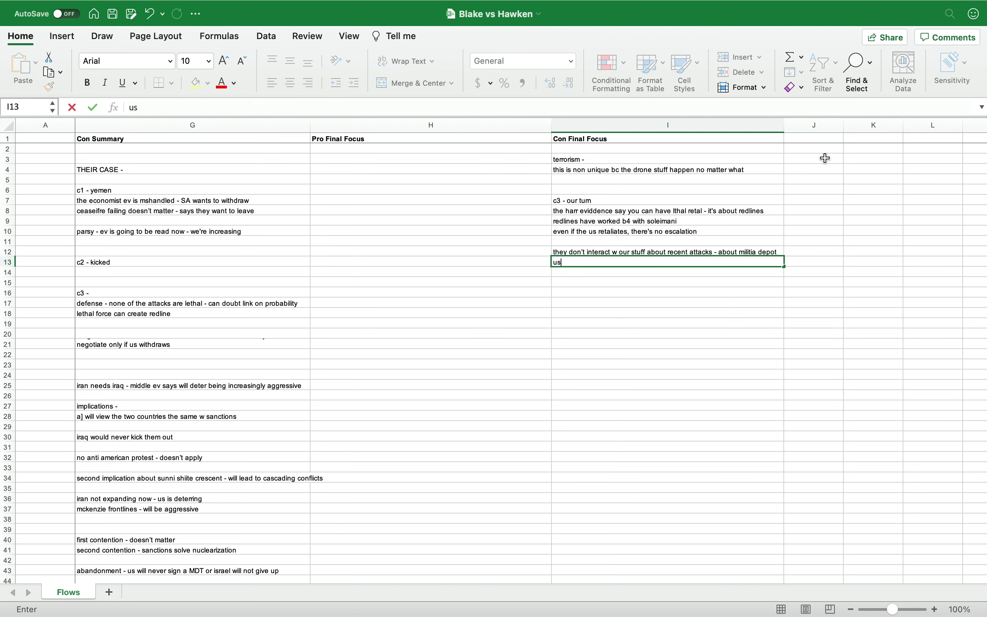
pyautogui.write(' does not want to escalate')
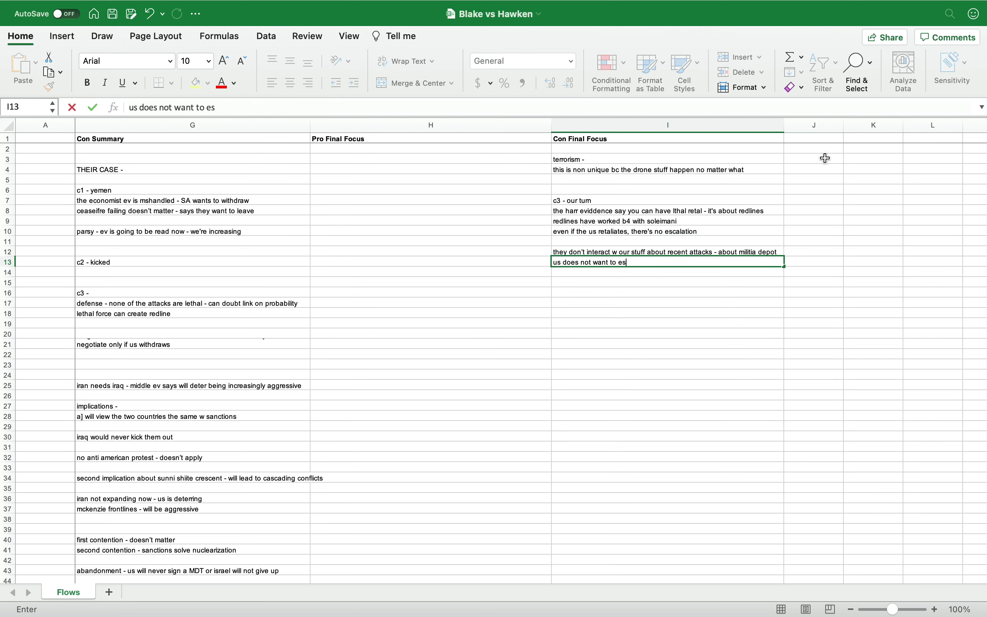
pyautogui.press('Return')
pyautogui.press('Return')
pyautogui.press('Return')
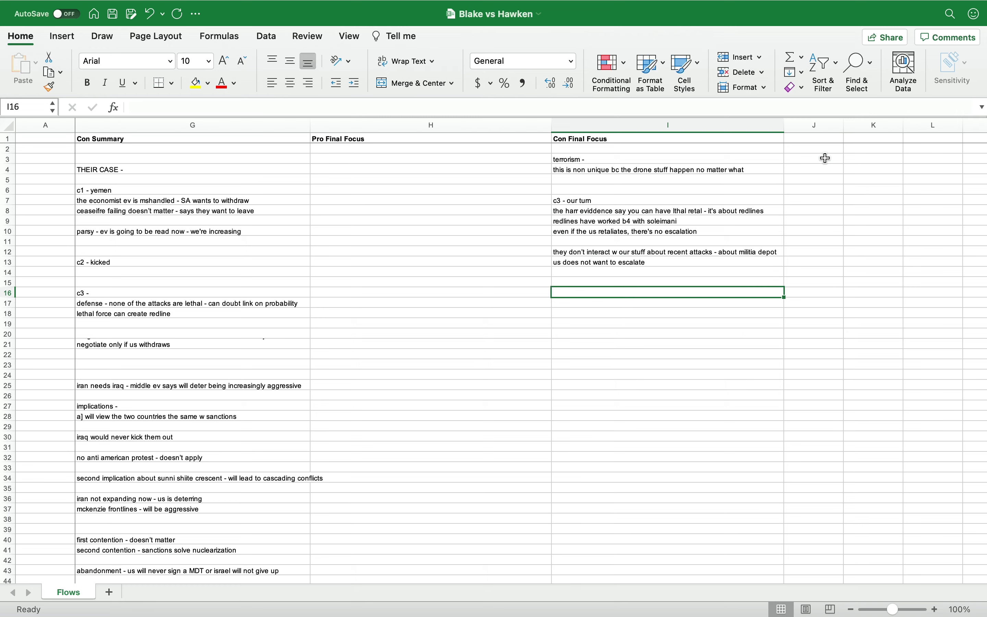
# Step: Enter "iran needs iraq to escape - but us influence prevents total control" in I16
pyautogui.write('iran needs ira')
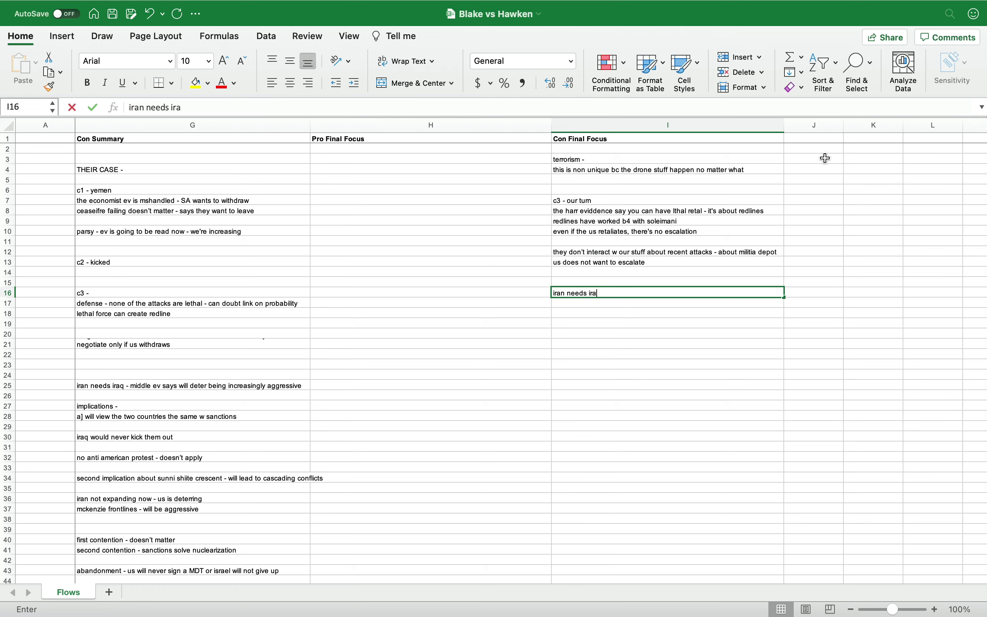
pyautogui.write('q to escape ')
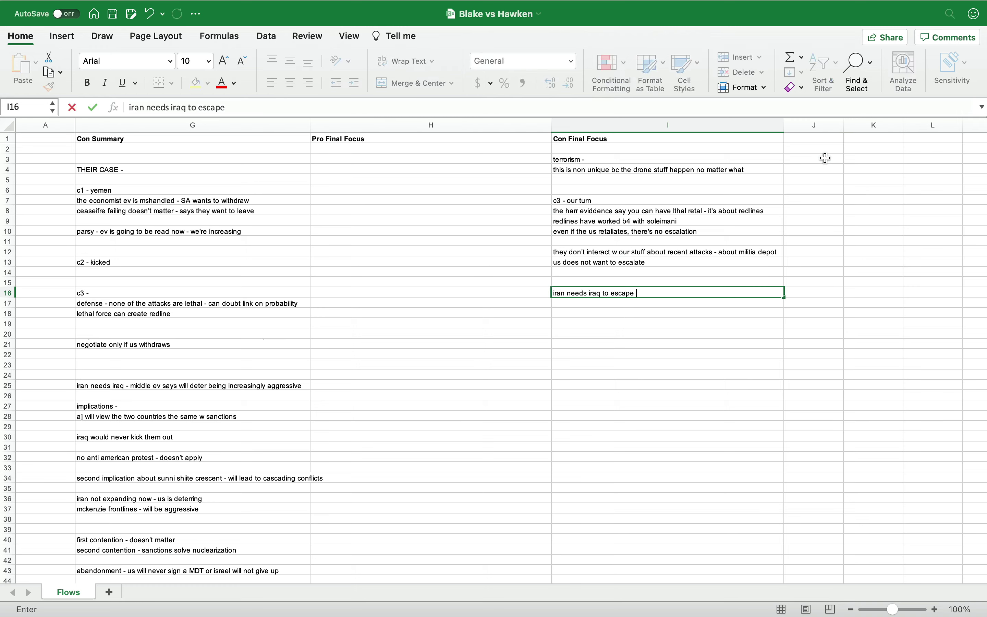
pyautogui.write('- but us infu')
pyautogui.write('uence prevent')
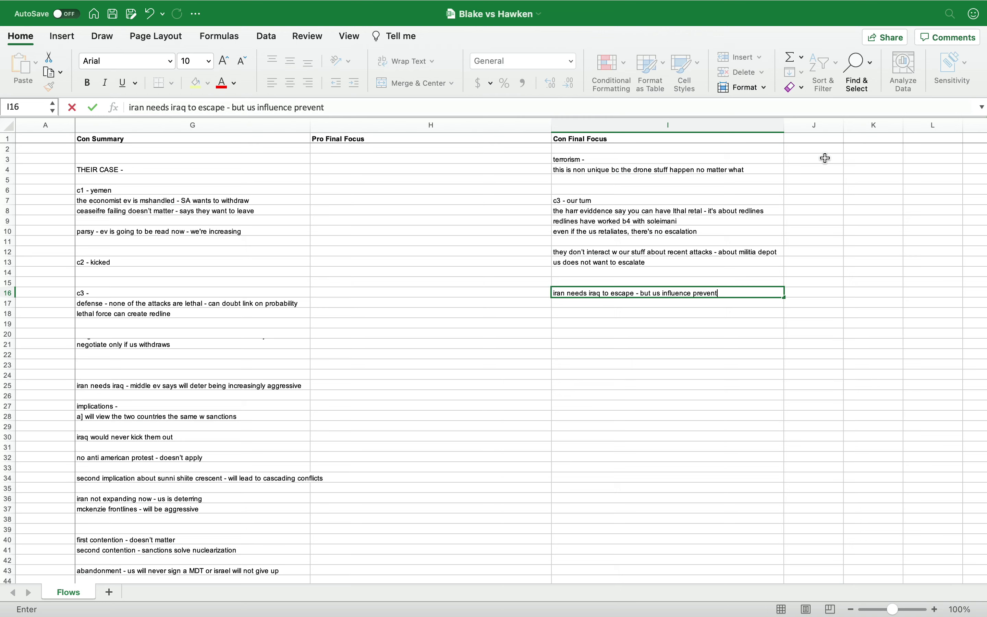
pyautogui.write('s total control')
pyautogui.press('Return')
pyautogui.press('Return')
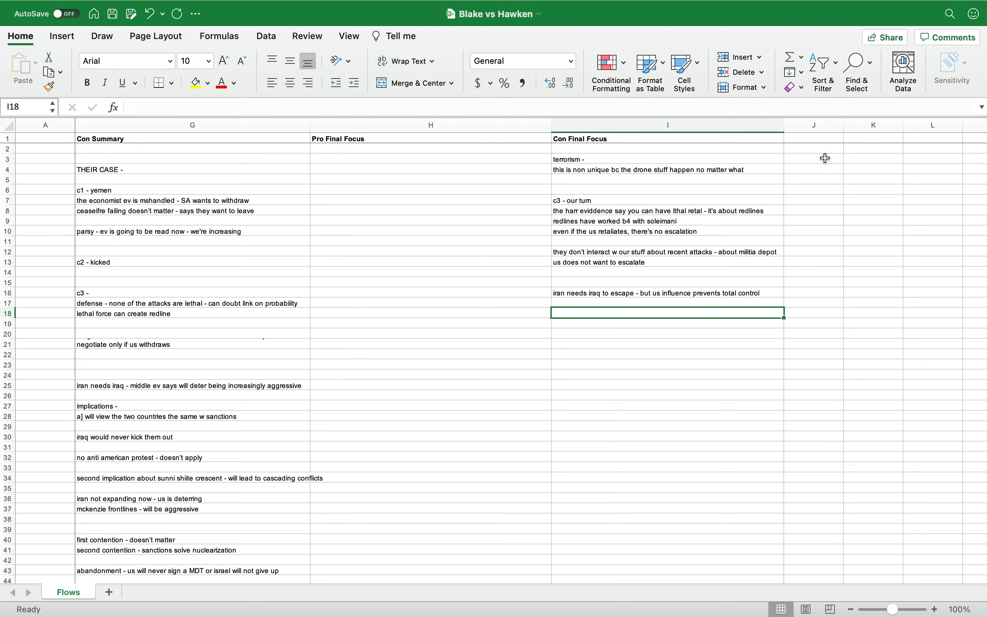
# Step: Enter "will never kick us out - they fear sanctions" in I18 and "no protests against america" in I19
pyautogui.write('will never ki')
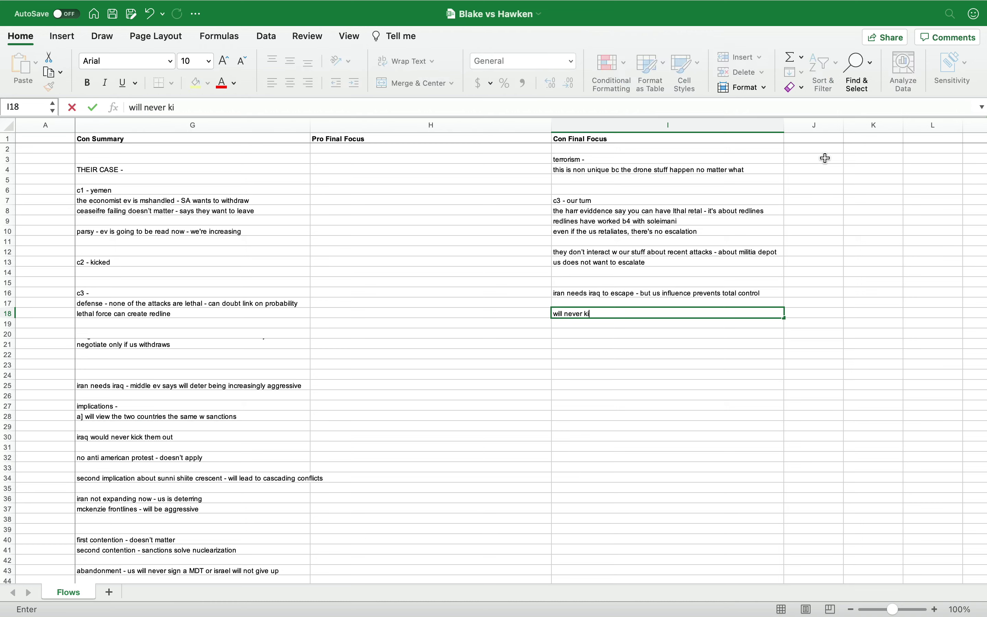
pyautogui.write('ck us out - they fe')
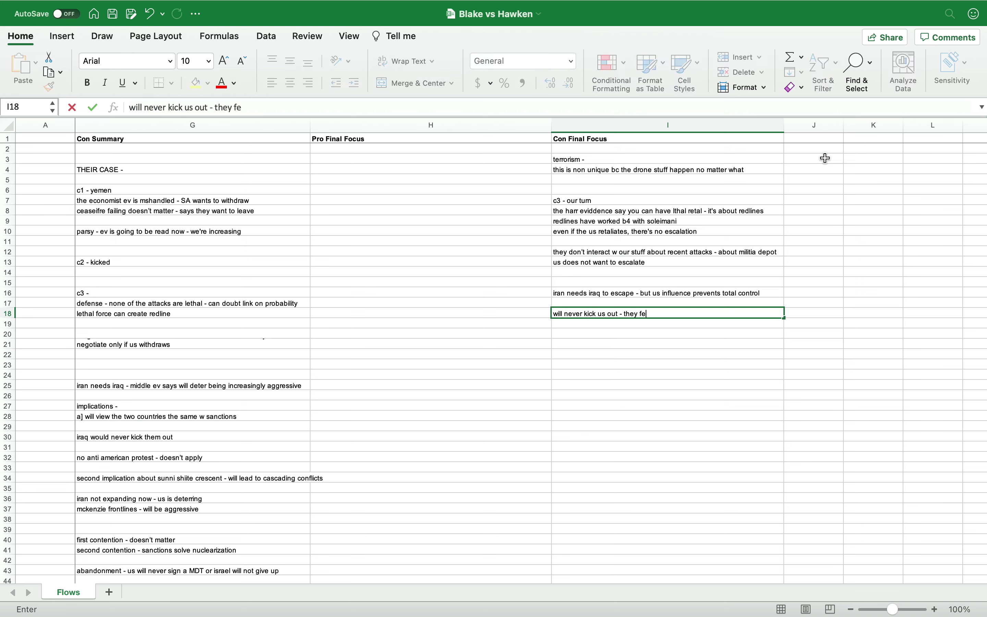
pyautogui.write('ar sanctions')
pyautogui.press('Return')
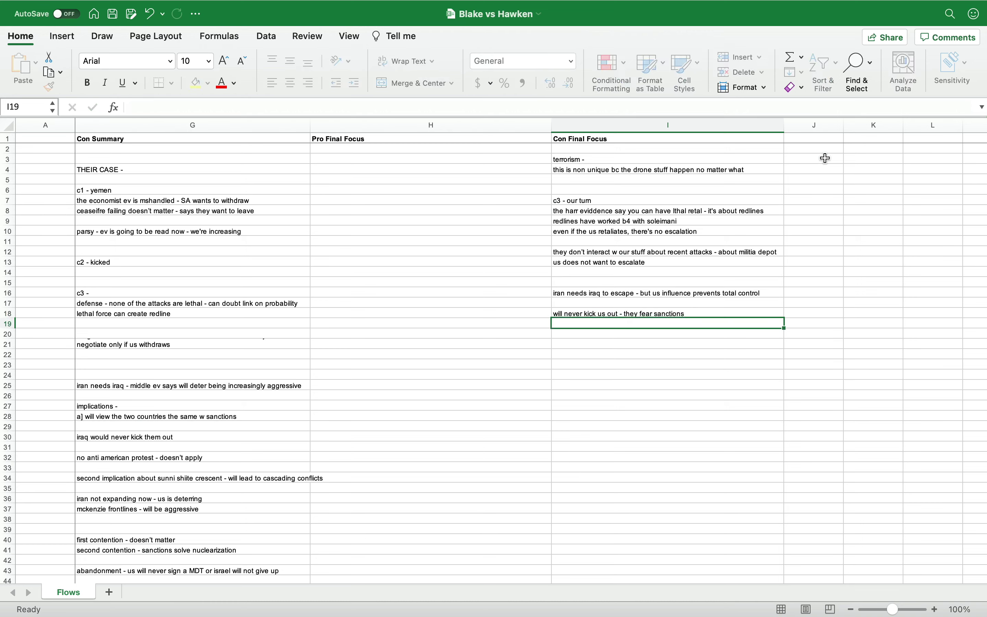
pyautogui.write('no protests a')
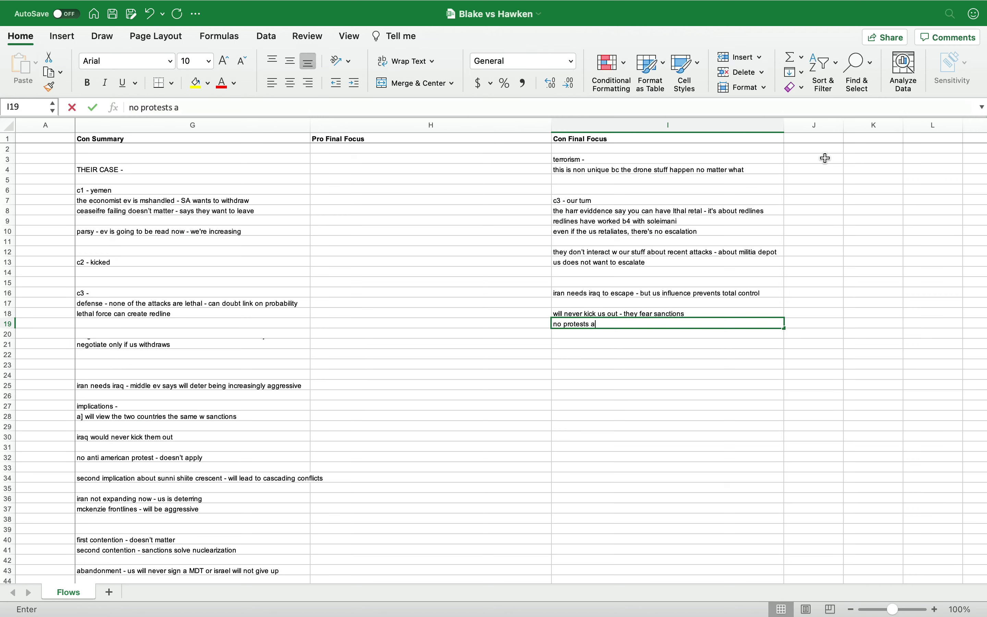
pyautogui.write('gainst america')
pyautogui.press('Return')
pyautogui.press('Return')
pyautogui.press('Return')
# Step: Enter "shiacrescent - increases tensions" in I22 of the Con Final Focus column
pyautogui.write('s')
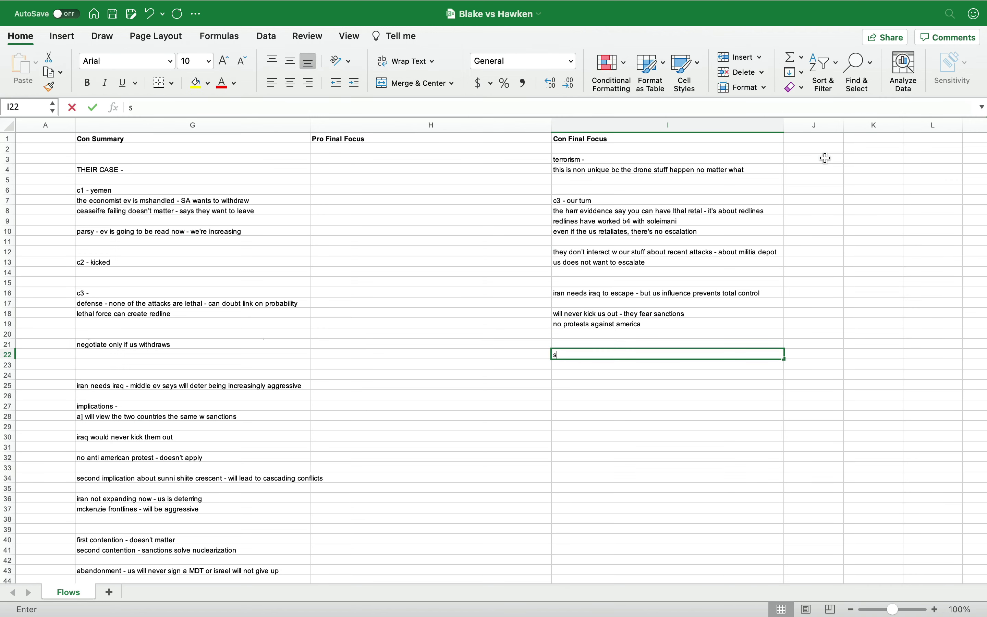
pyautogui.write('hia pre')
pyautogui.press('BackSpace')
pyautogui.press('BackSpace')
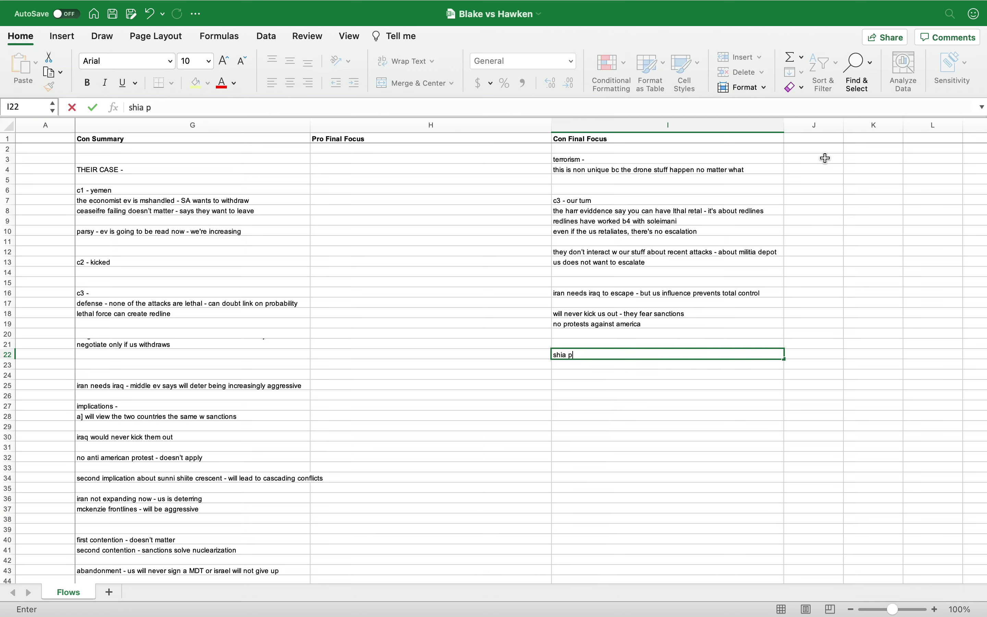
pyautogui.press('BackSpace')
pyautogui.press('BackSpace')
pyautogui.write('crescent - increases ten')
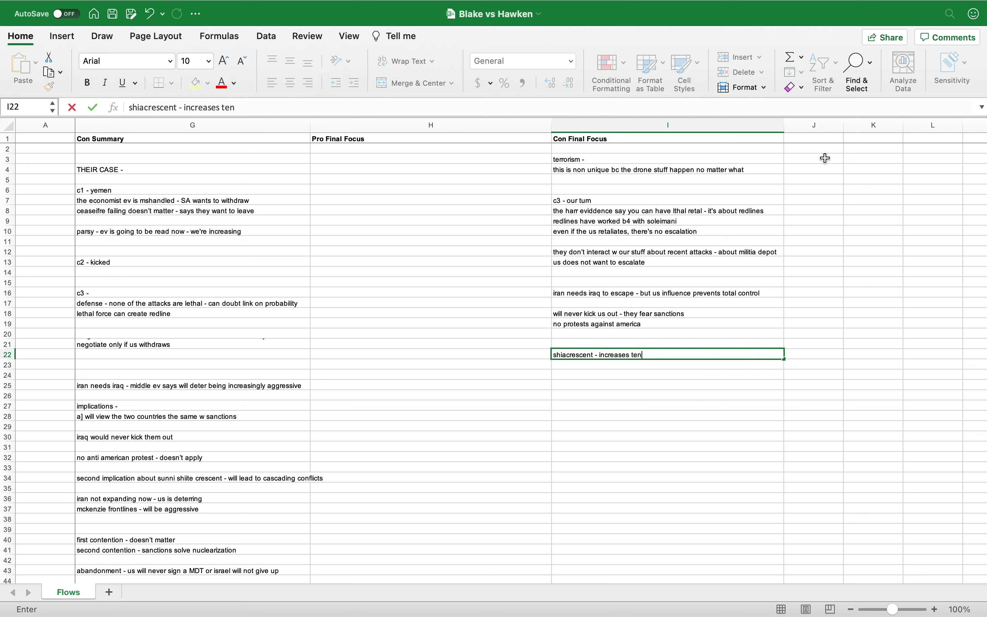
pyautogui.write('sions')
pyautogui.press('Return')
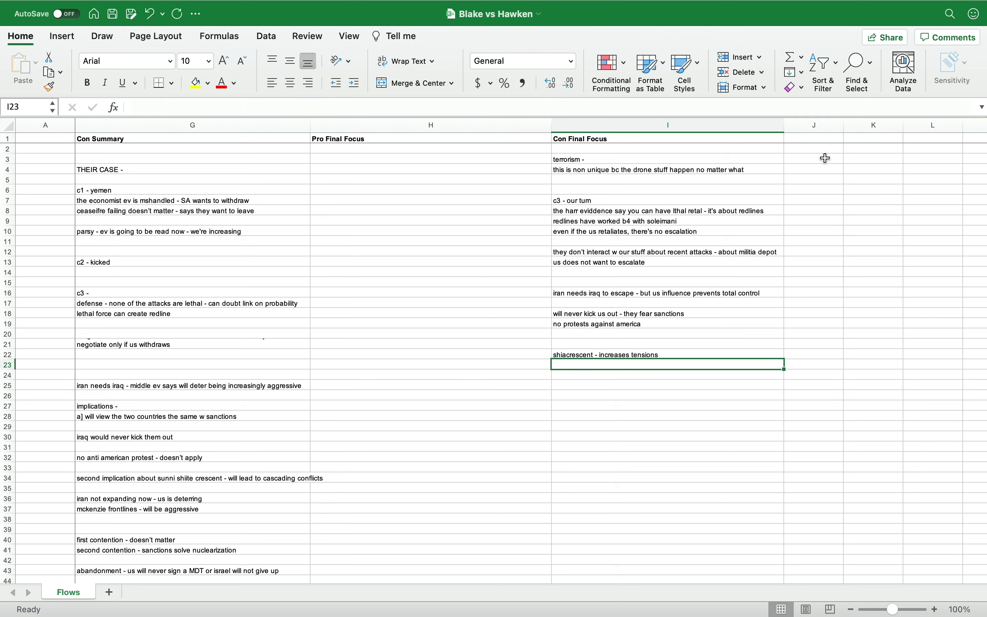
# Step: Enter "denmer ev is better than defensive realism" in I23
pyautogui.write('denmer ev is ')
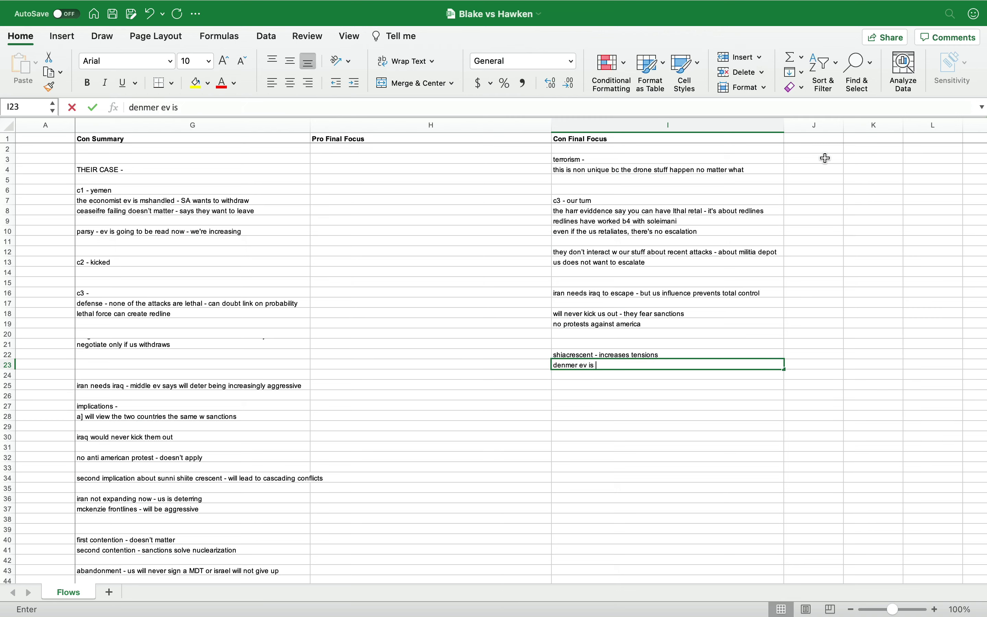
pyautogui.write('better than defensive realism')
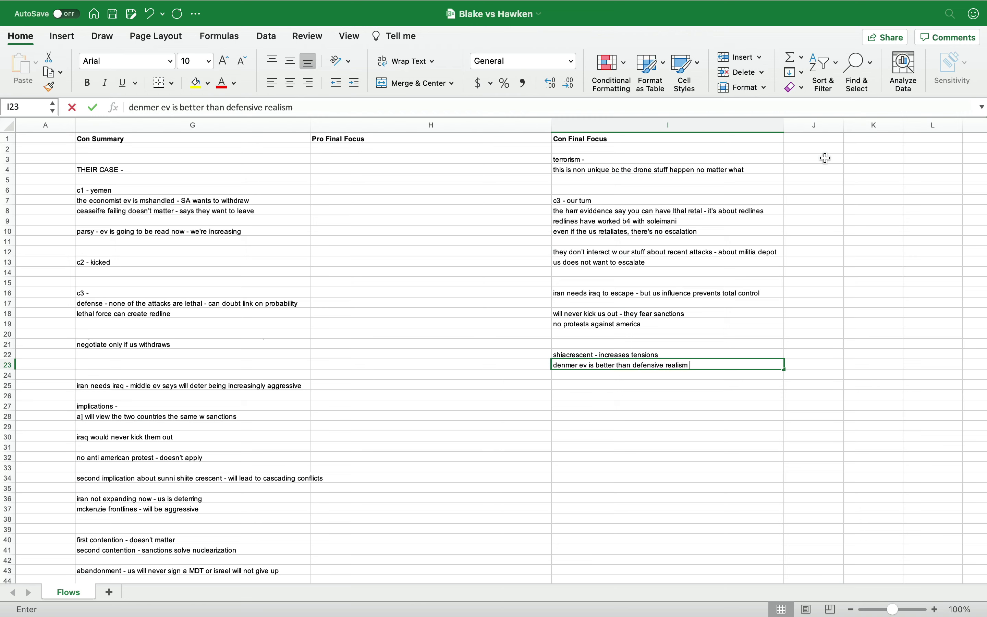
pyautogui.press('Return')
# Step: Enter "sanctions outweih - kill 200k" in I24 and "also causes increase in tnsions" in I25
pyautogui.write('sanctio')
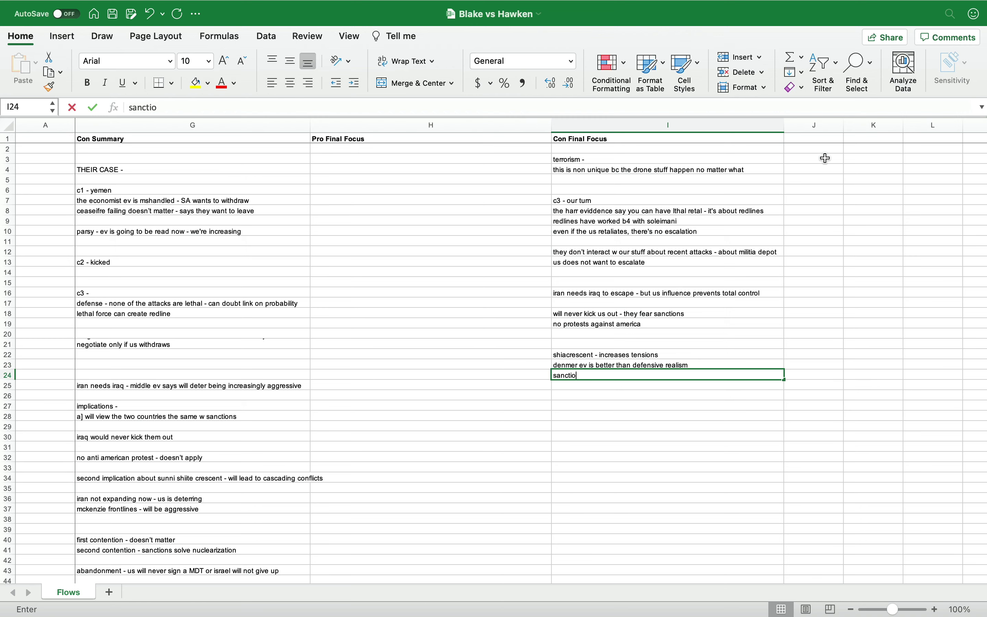
pyautogui.write('ns outweih - kill 200k')
pyautogui.press('Return')
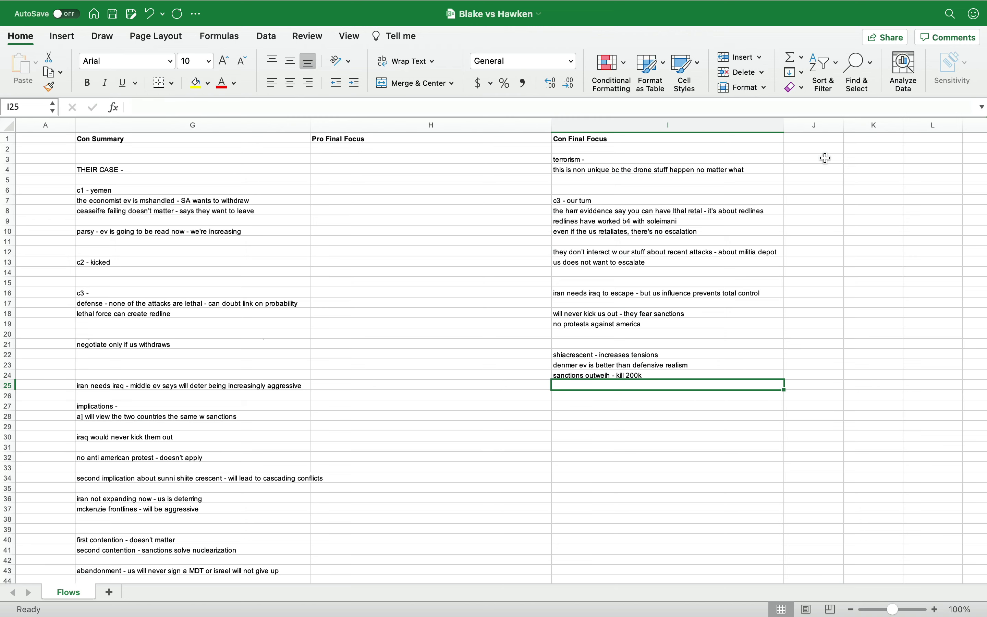
pyautogui.write('also causes ')
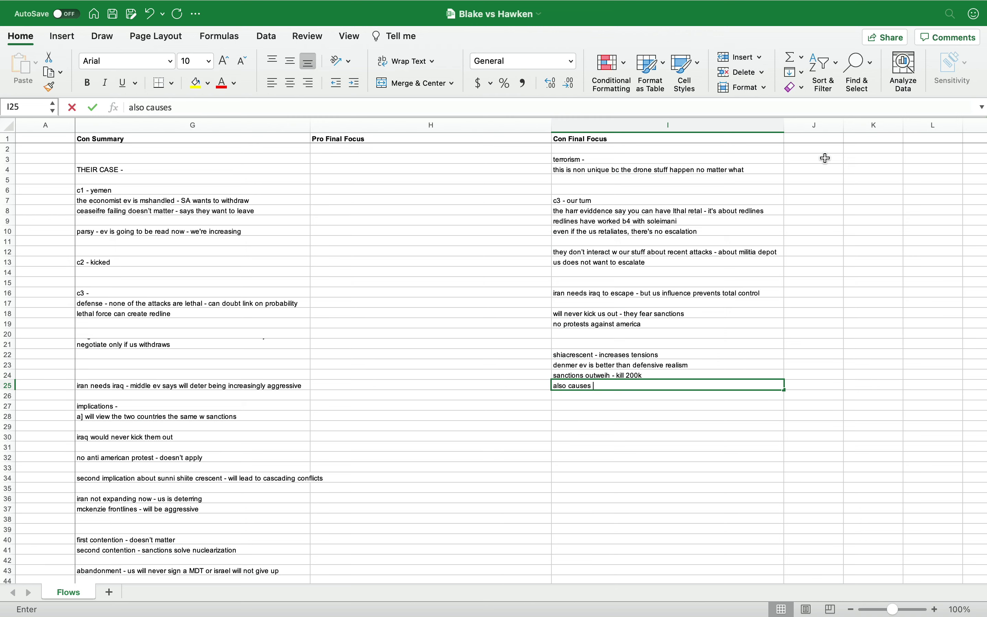
pyautogui.write('increase in tnsions')
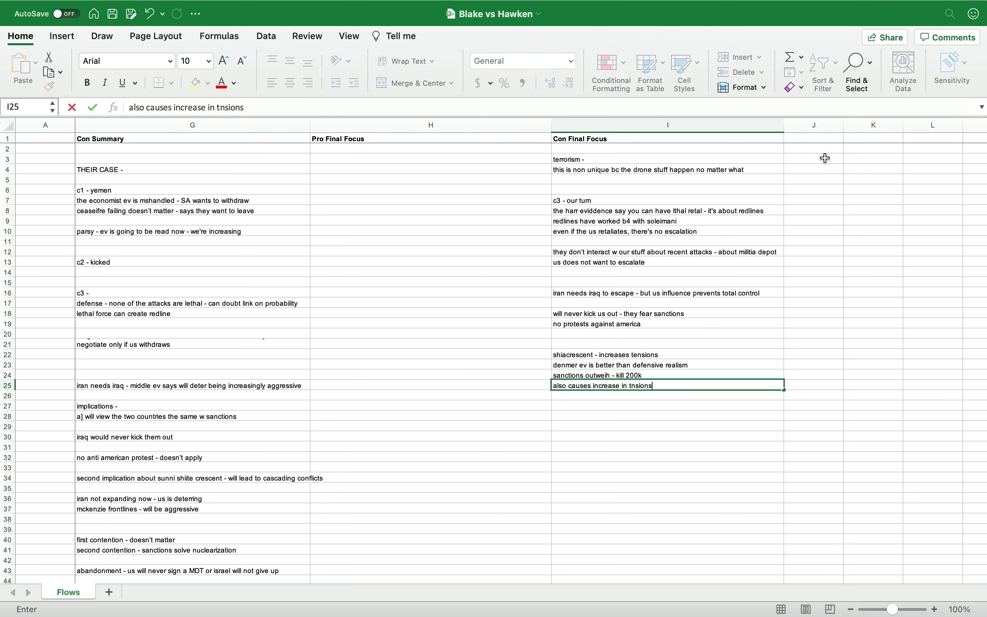
pyautogui.press('Return')
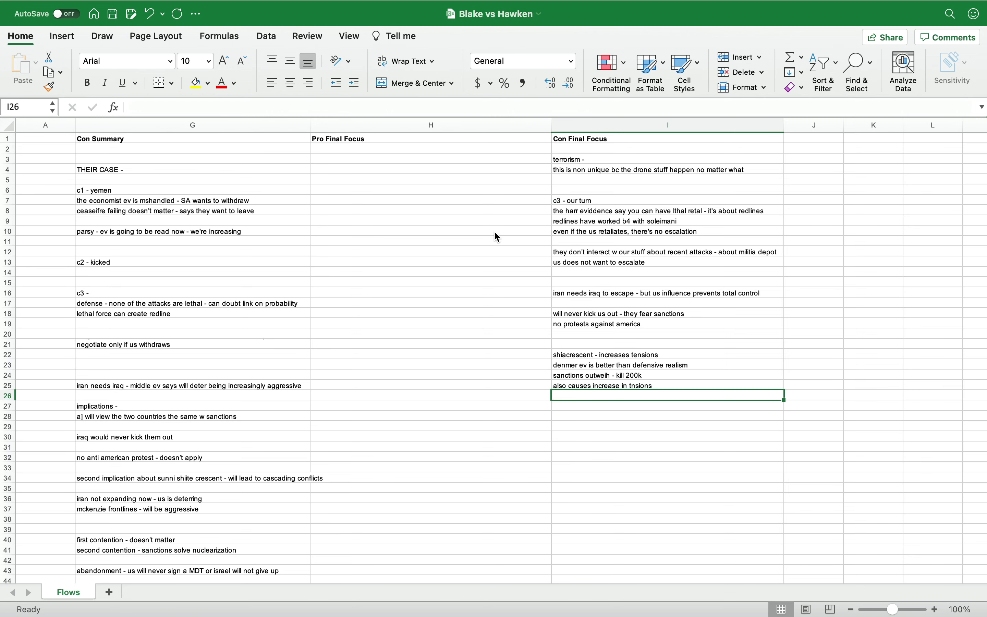
# Step: Enter "extnend the turn - it says us military presence is root cause of anti sentiment - it's why errorism exists" in H3 with wrapped text
pyautogui.hscroll(-1, 495, 233)
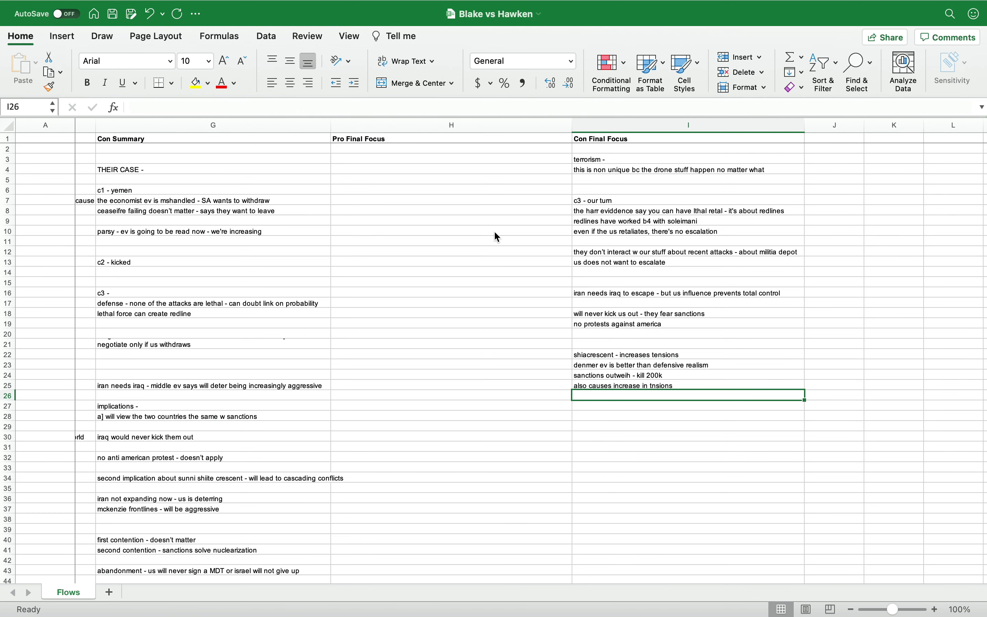
pyautogui.click(357, 160)
pyautogui.hscroll(-1, 357, 160)
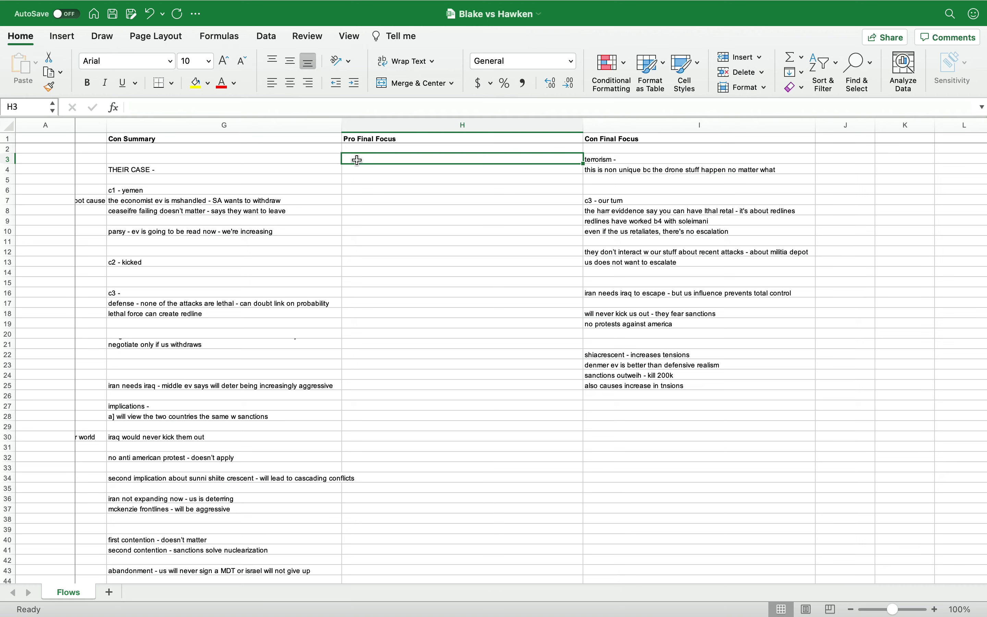
pyautogui.write('extnend the tu')
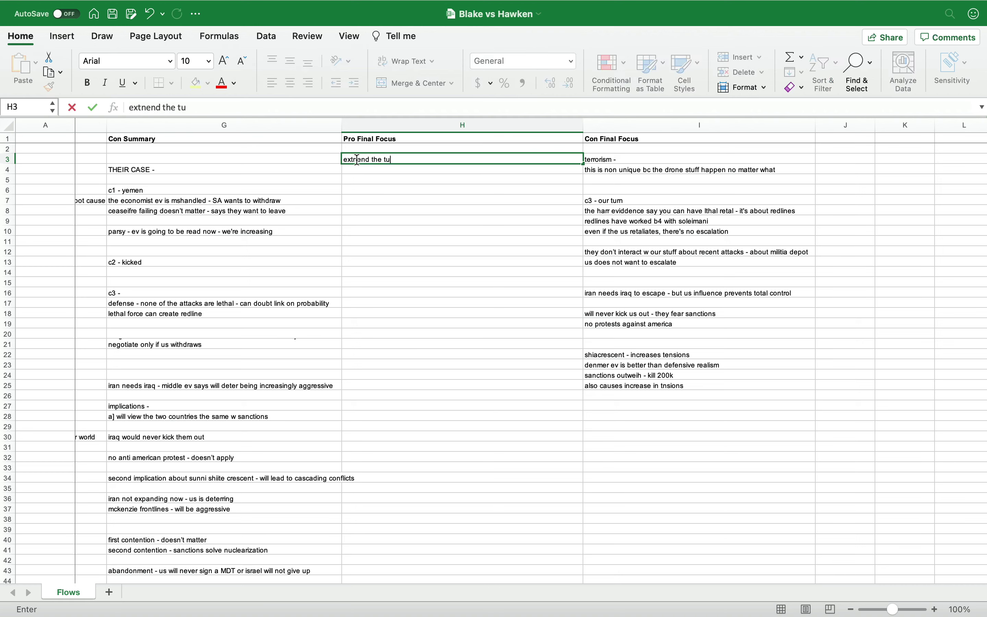
pyautogui.write('rn - it says us military pr')
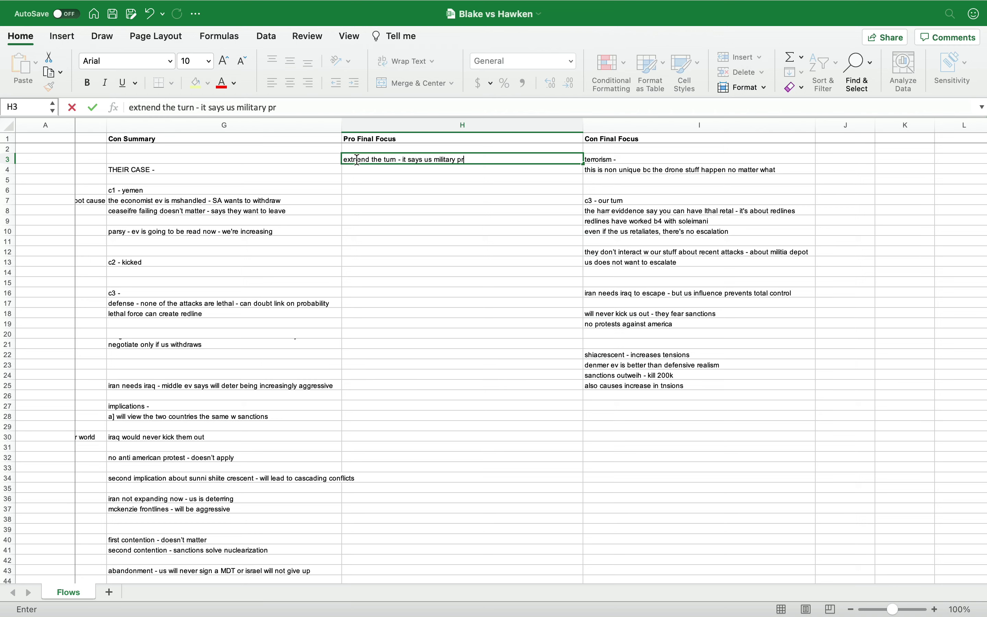
pyautogui.write('esence is root cause of anti sentimen')
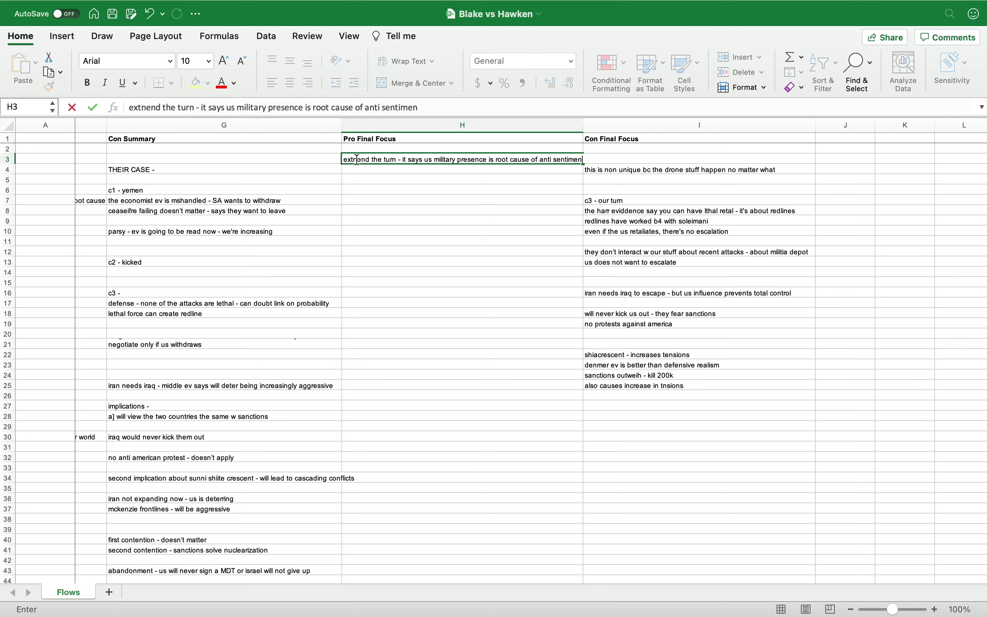
pyautogui.write("t - it's why errorism exists")
pyautogui.press('Return')
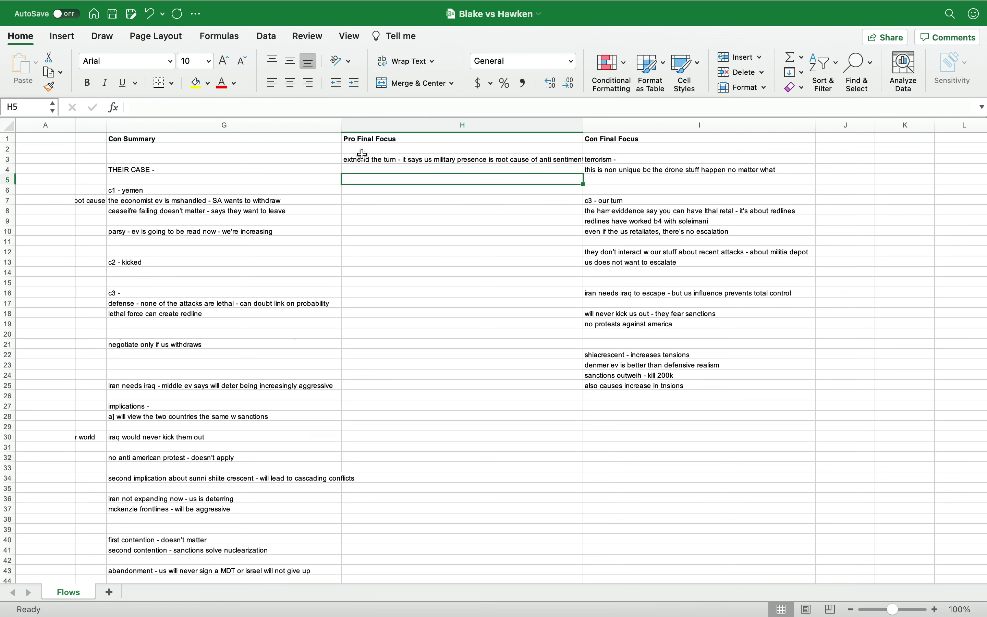
pyautogui.click(362, 158)
pyautogui.click(386, 61)
# Step: Enter "they blew it in summary - the drone strike thing has nothing to do w it" in H5 of the Pro Final Focus column
pyautogui.click(369, 177)
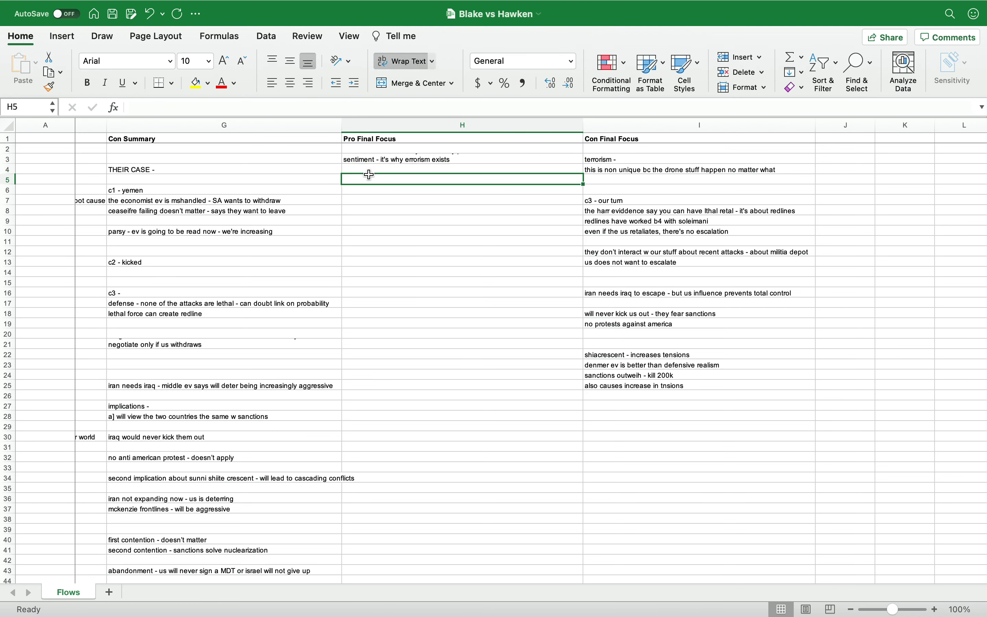
pyautogui.write('they blew it in summar')
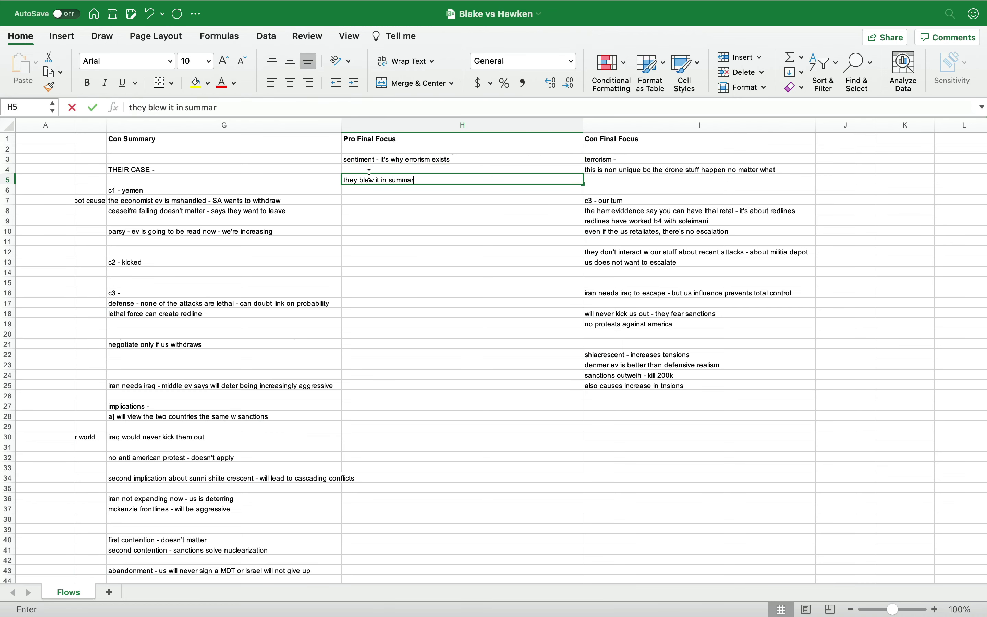
pyautogui.write('y - the drone strike th')
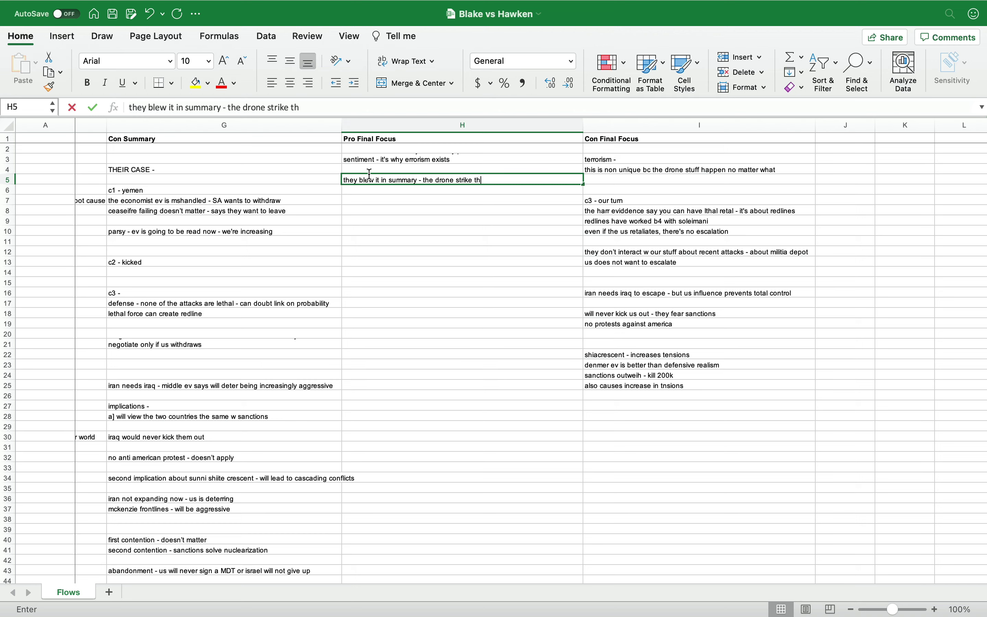
pyautogui.write('ing has nothing to do w it')
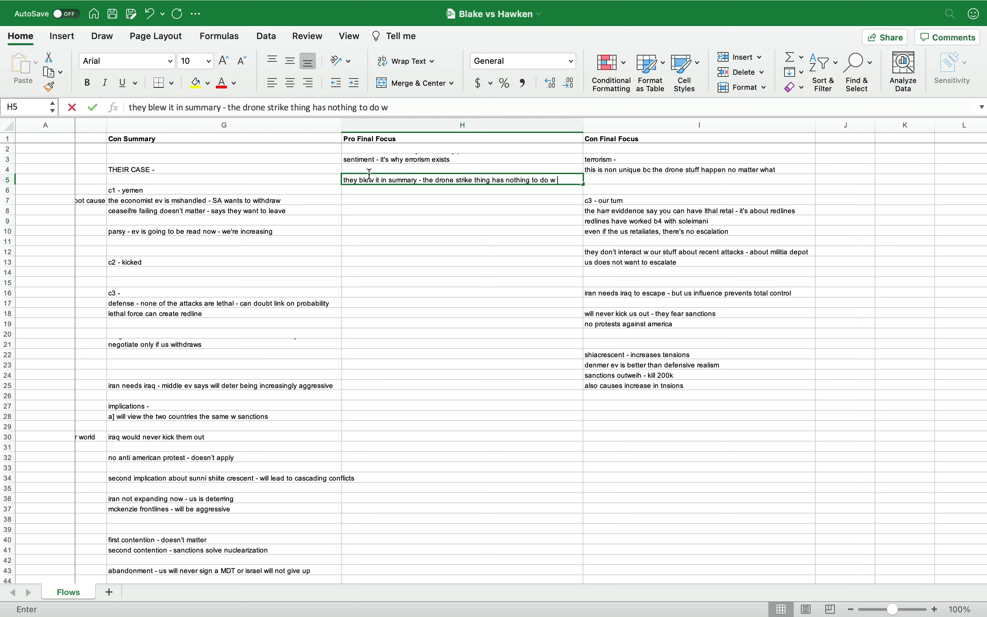
pyautogui.press('Return')
# Step: Enter "our turn says presence in general is what causes this - ends the round" in H10
pyautogui.press('Return')
pyautogui.press('Return')
pyautogui.press('Return')
pyautogui.press('Return')
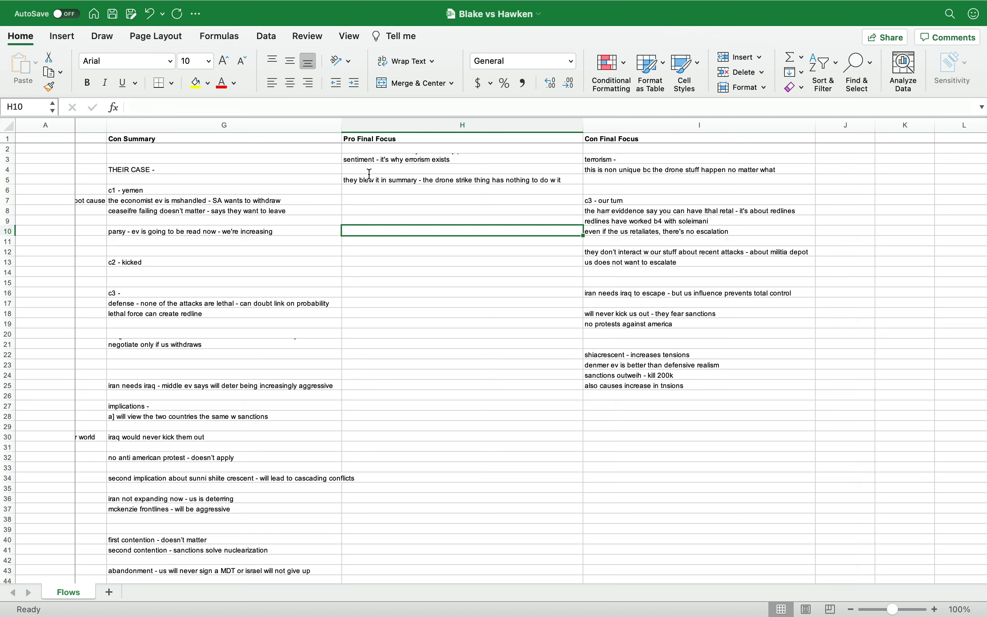
pyautogui.write('our turn s')
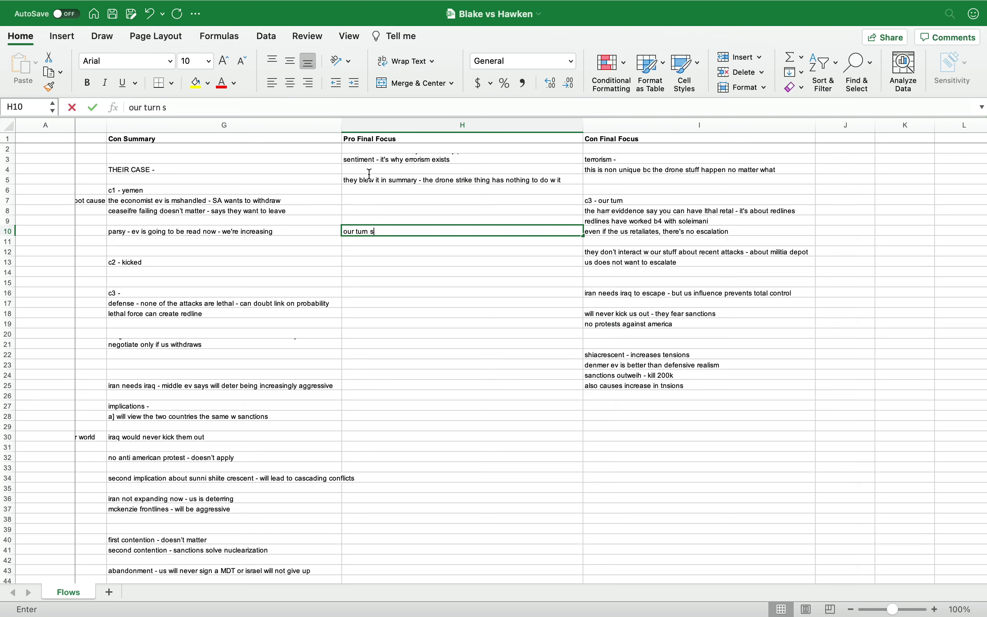
pyautogui.write('ays presence in gener')
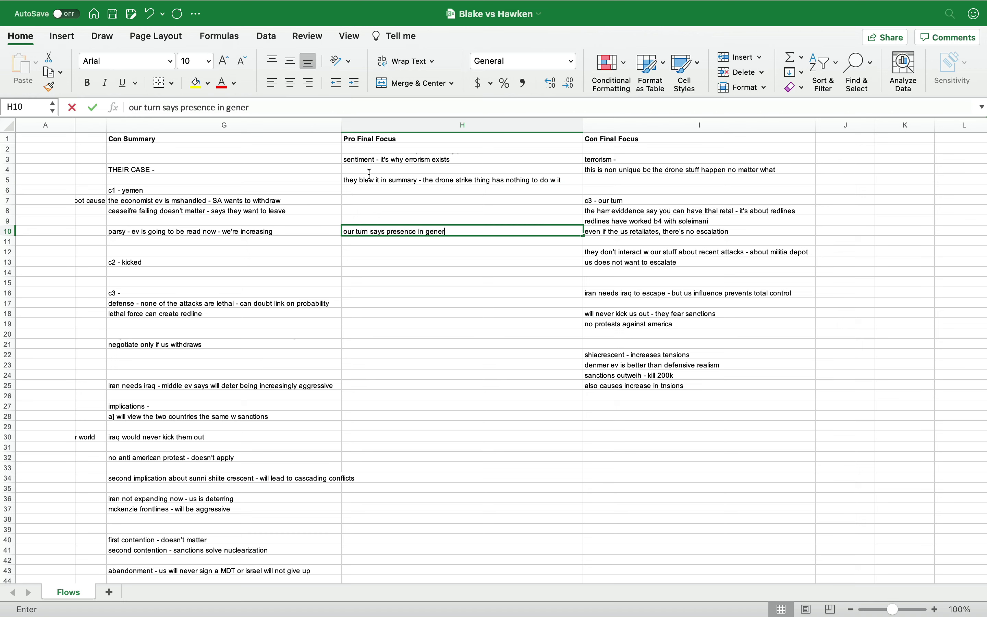
pyautogui.write('al is what causes this - ends the round')
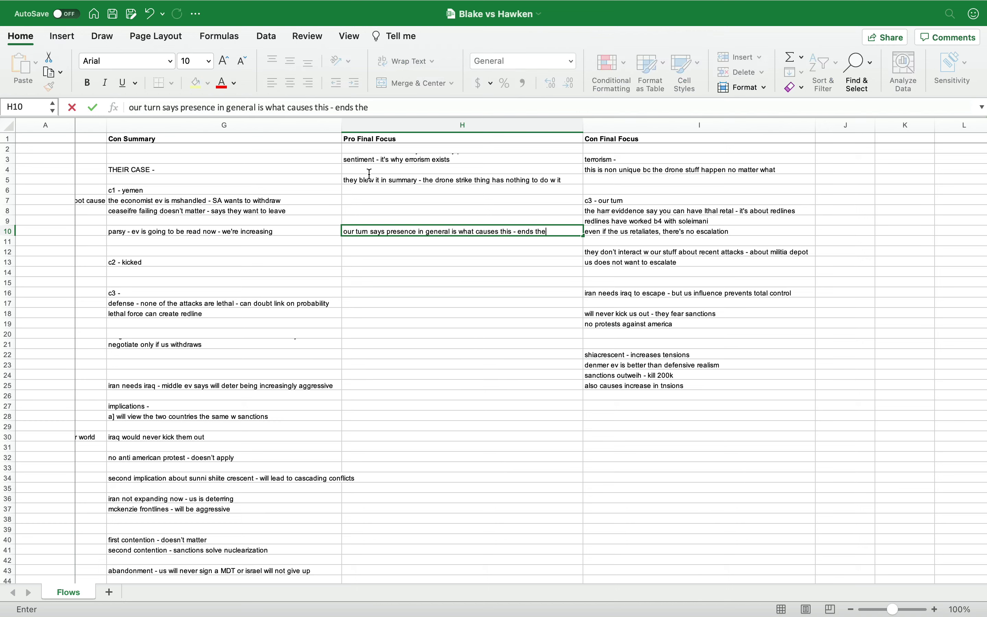
pyautogui.press('Return')
# Step: Enter "outweighs on strength of link - vote on the stronger link" in H12
pyautogui.press('Return')
pyautogui.write('outweighs on')
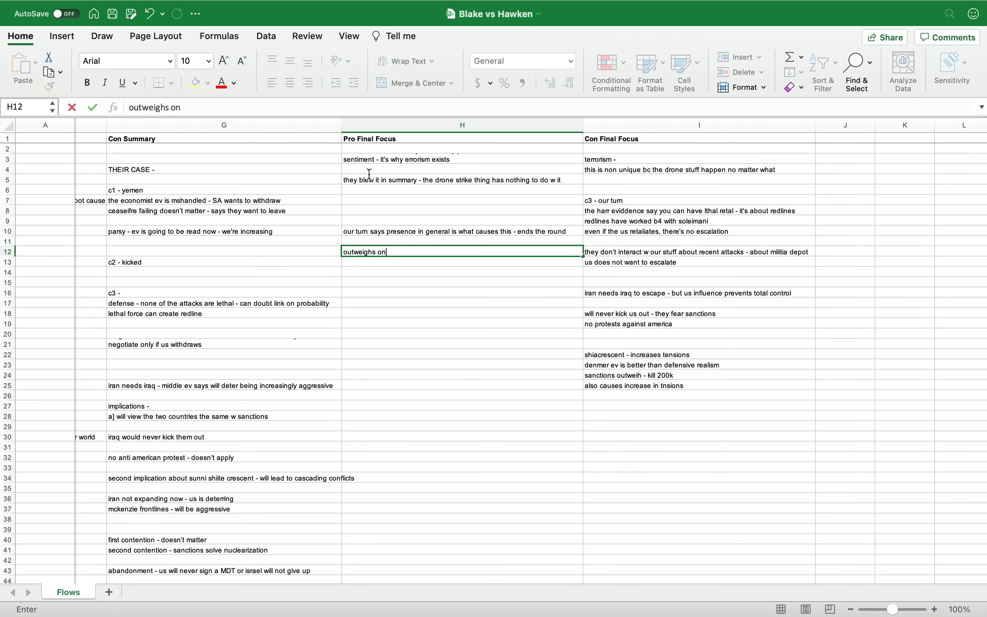
pyautogui.write(' strength of link - vote on the stronger link')
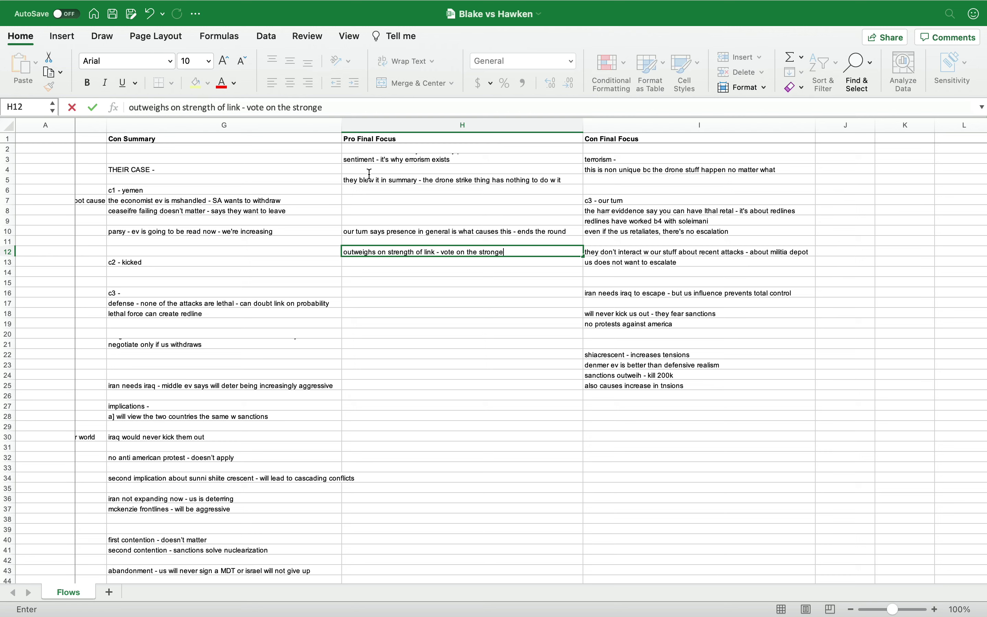
pyautogui.press('Return')
# Step: Enter "we are also a prereq to their impact scenarios - terror causes it" in H14
pyautogui.press('Return')
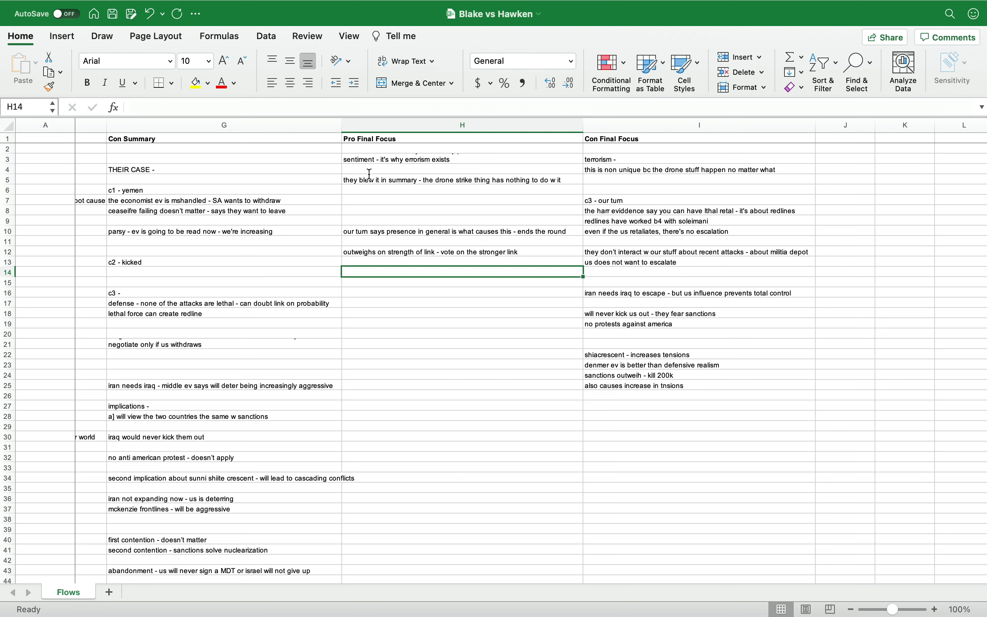
pyautogui.write('we are also a prereq to')
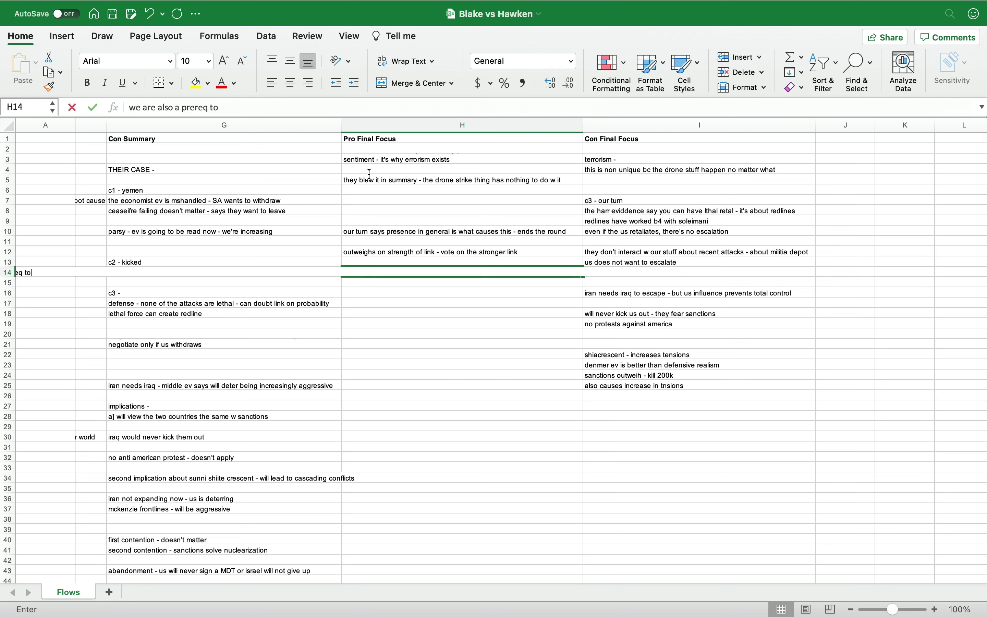
pyautogui.write(' their impact sc')
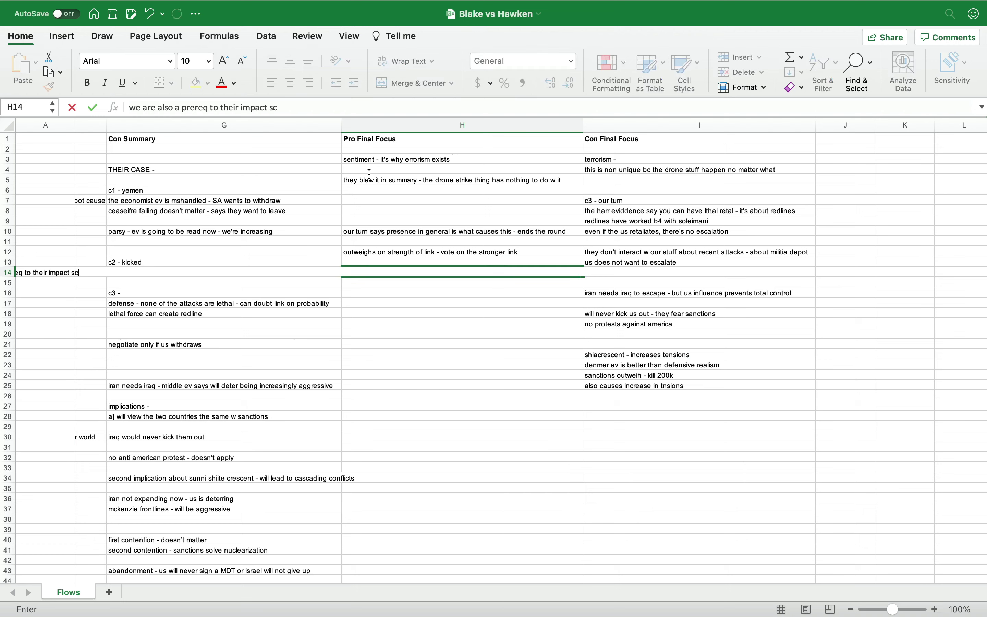
pyautogui.write('enarios - terror causes it')
pyautogui.press('Return')
# Step: Enter "our case ---" in H17 and "the link is clear - iran has expanded to force the us out" in H20
pyautogui.press('Return')
pyautogui.press('Return')
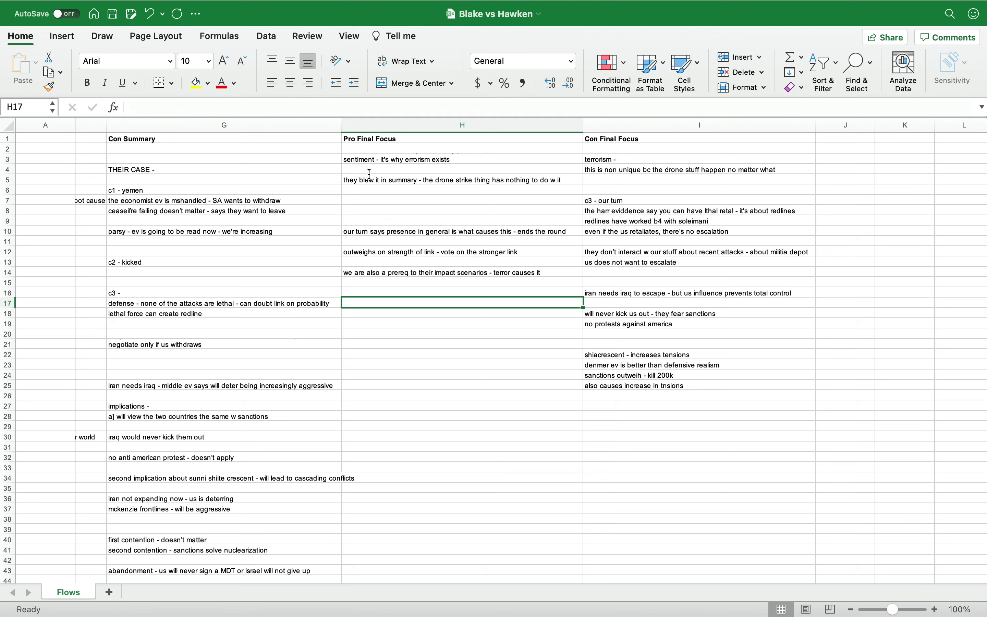
pyautogui.write('our case ---')
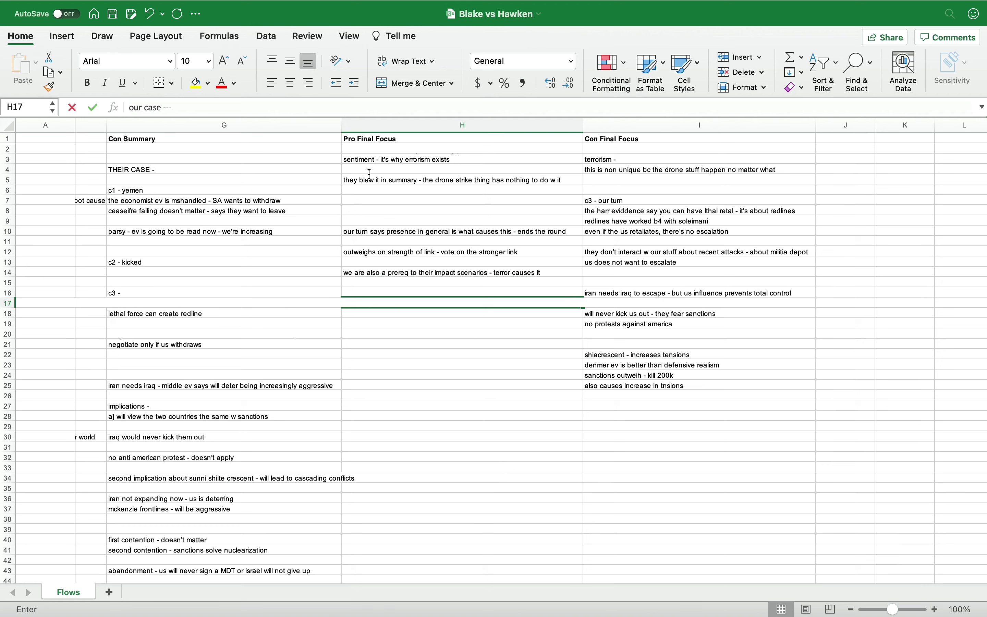
pyautogui.press('Return')
pyautogui.press('Return')
pyautogui.press('Return')
pyautogui.write('the link')
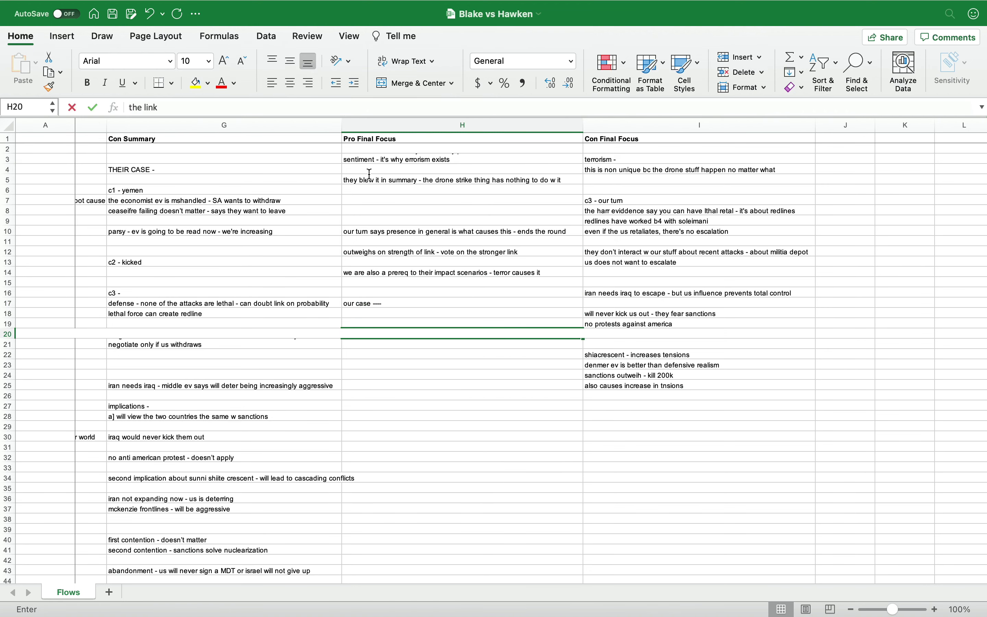
pyautogui.write(' is clear -')
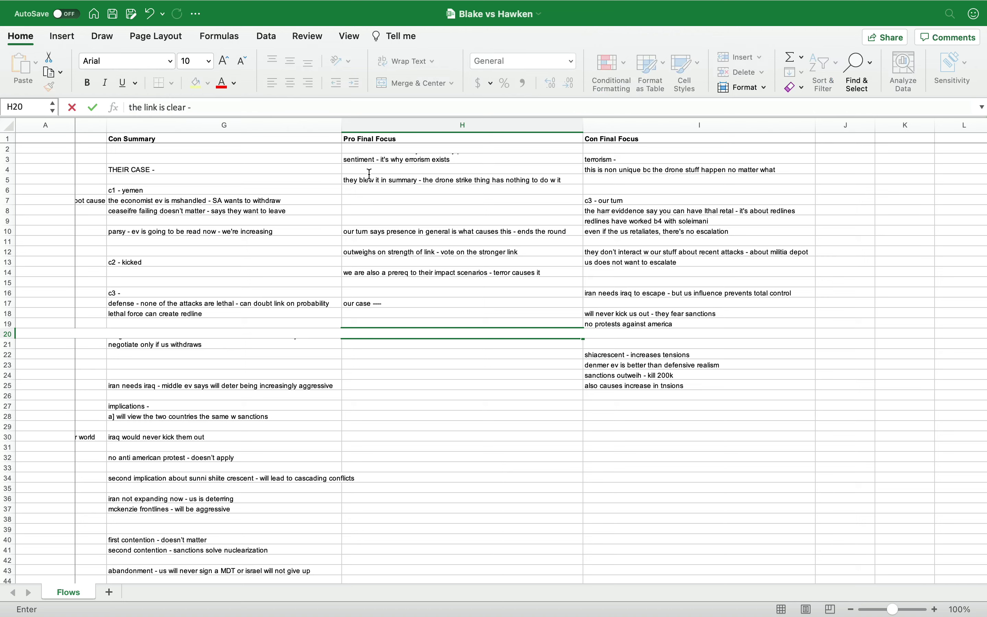
pyautogui.write(' iran has expanded to force the us out')
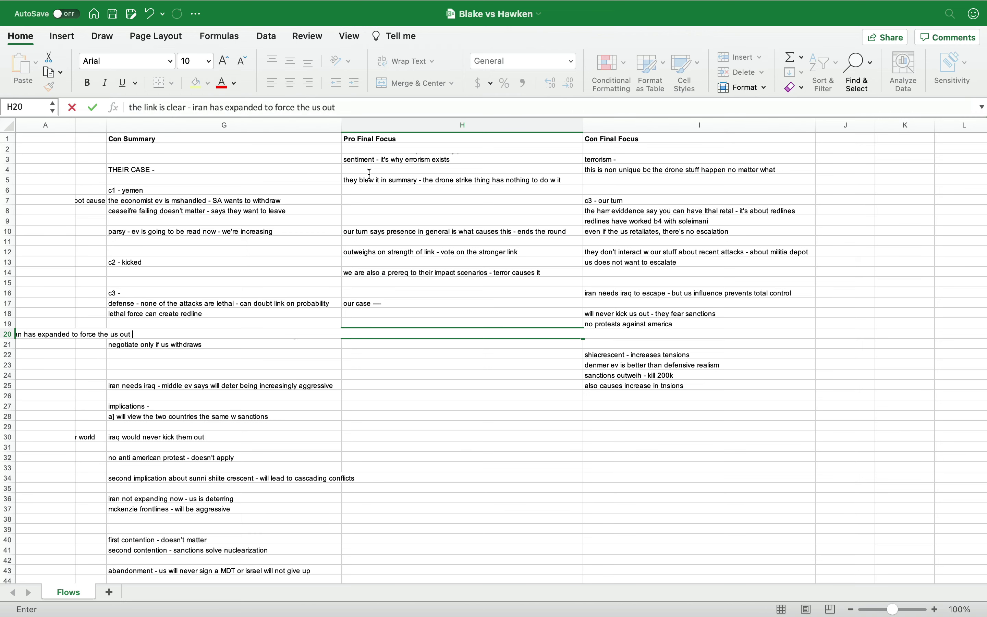
pyautogui.press('Return')
# Step: Enter "funding militias now -" in H21 and "sucking us in will cause escalation" in H22
pyautogui.write('funding m')
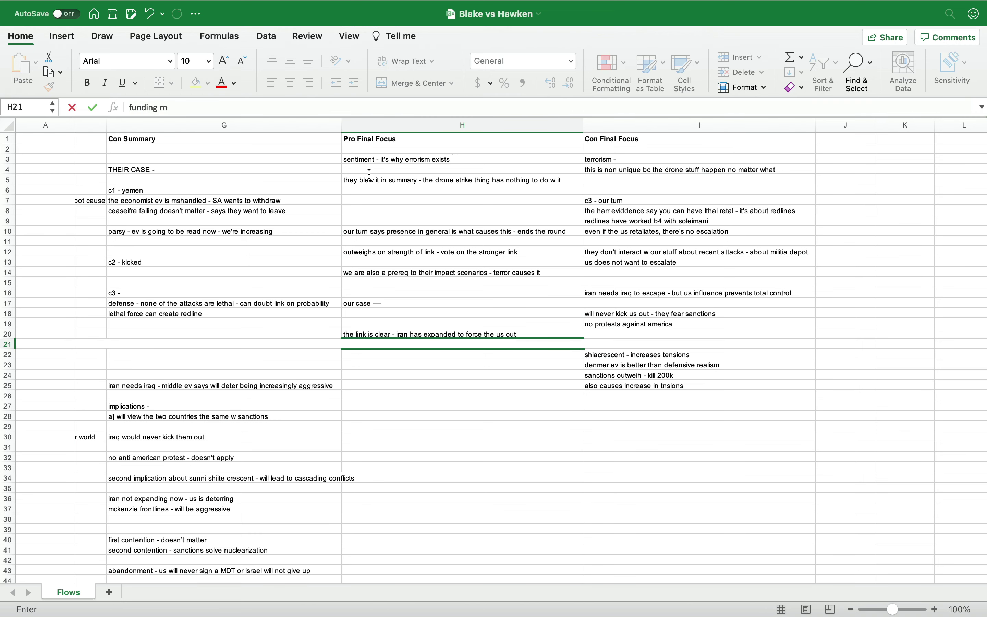
pyautogui.write('ilitias now -')
pyautogui.press('Return')
pyautogui.write('sucking u')
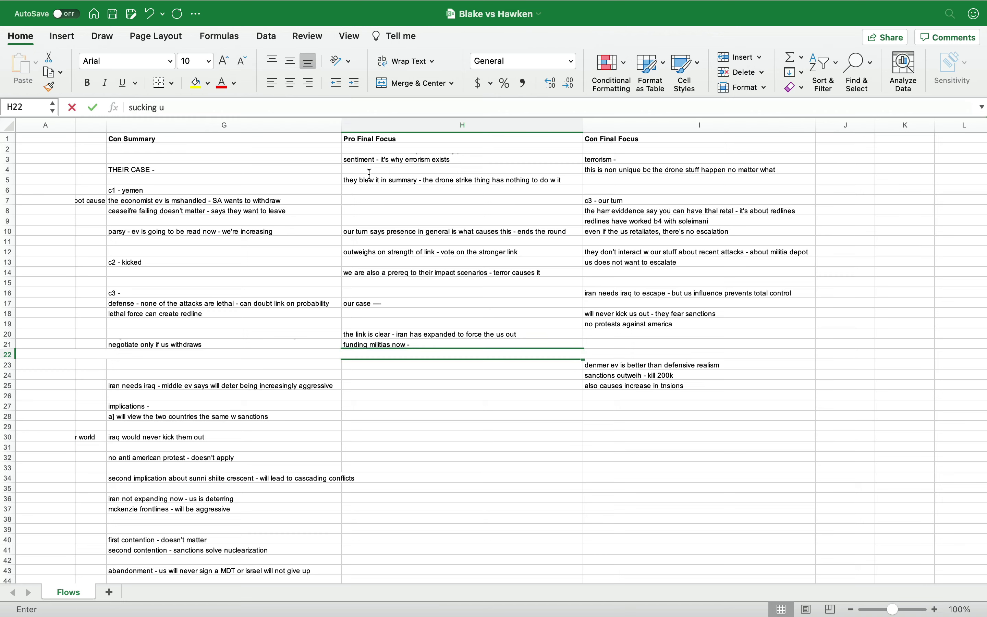
pyautogui.write('s in will')
pyautogui.write('se escalation')
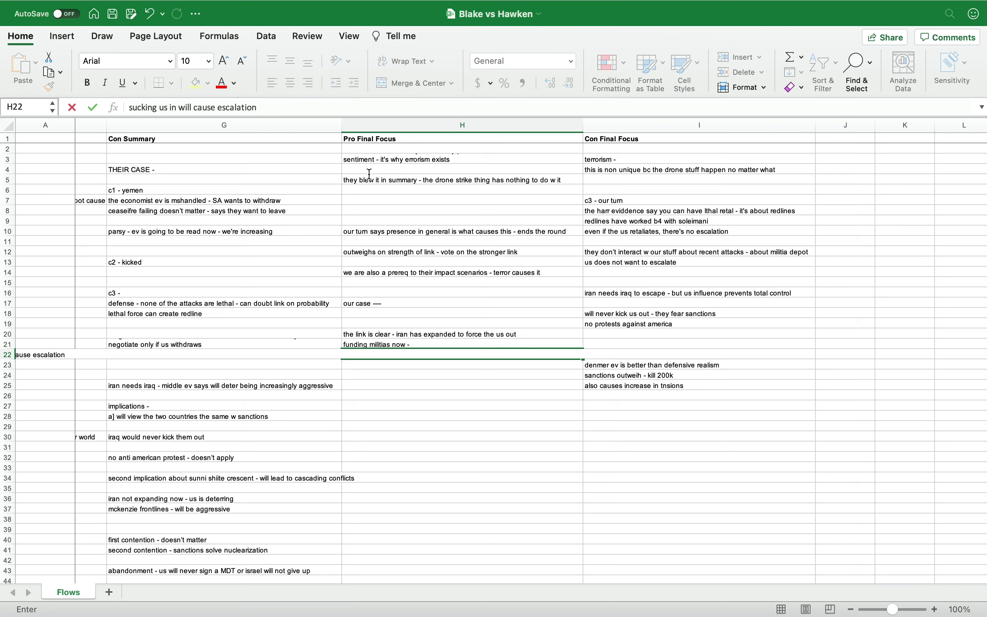
pyautogui.press('Return')
# Step: Enter "group first two responses -" in H24 and "yes escalation now - iranian militias are fighting us rn" in H25
pyautogui.press('Return')
pyautogui.write('group')
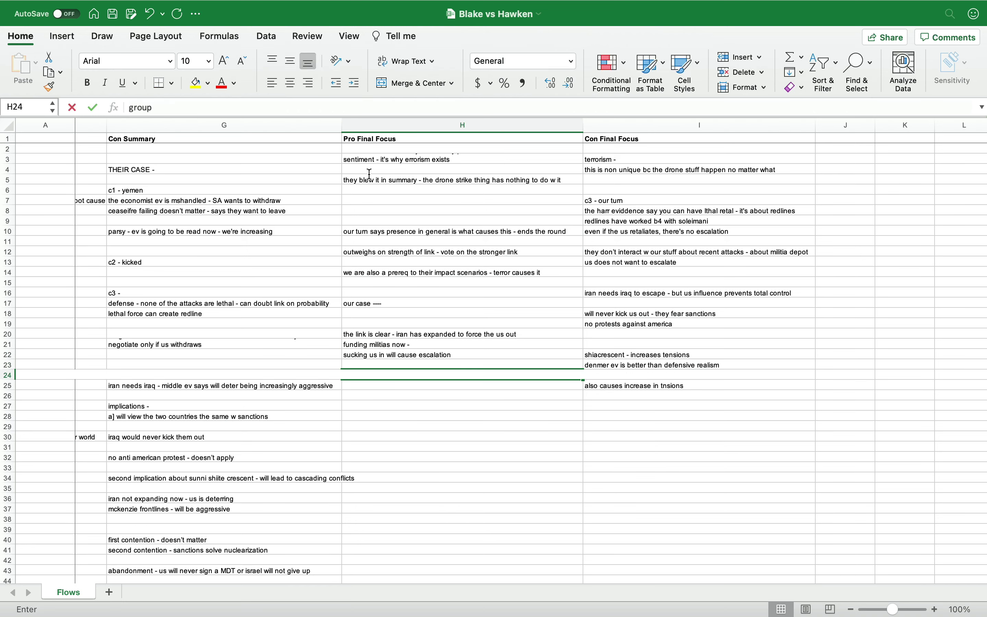
pyautogui.write(' first two responses -')
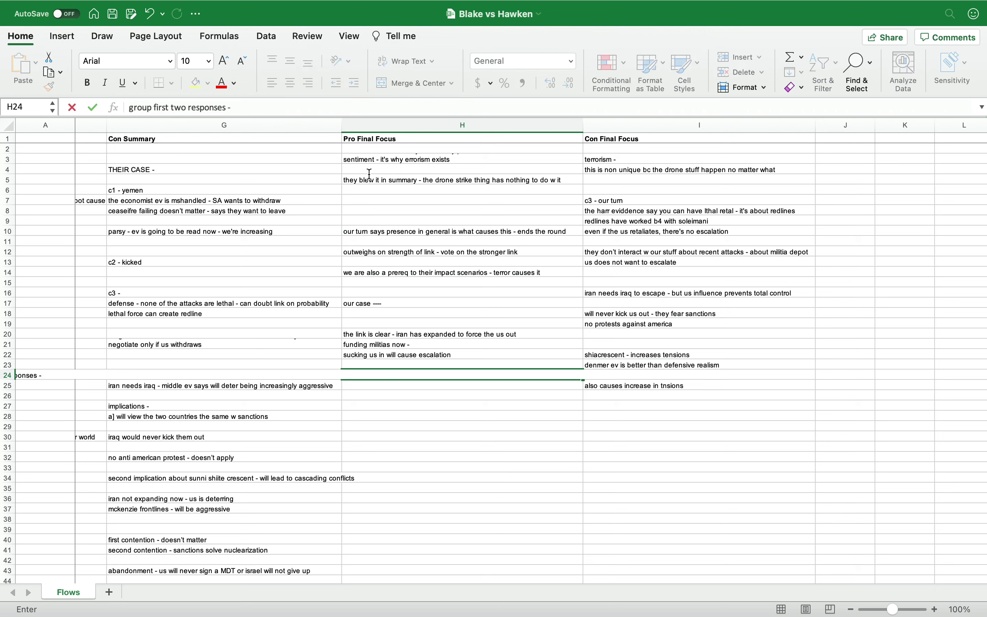
pyautogui.press('Return')
pyautogui.write('yes es')
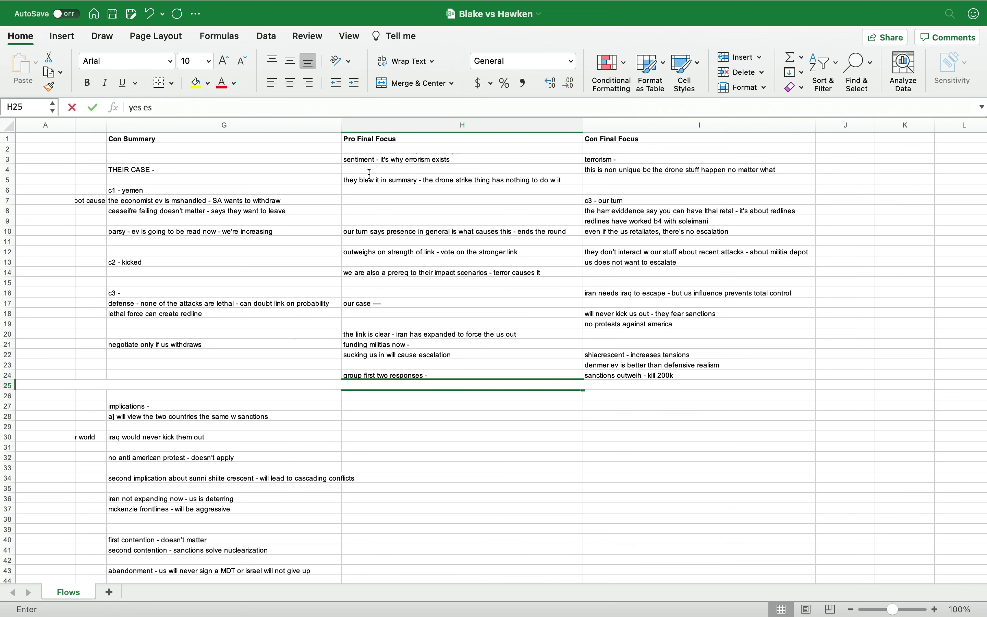
pyautogui.write('calation now - iranian militias are fighting us rn')
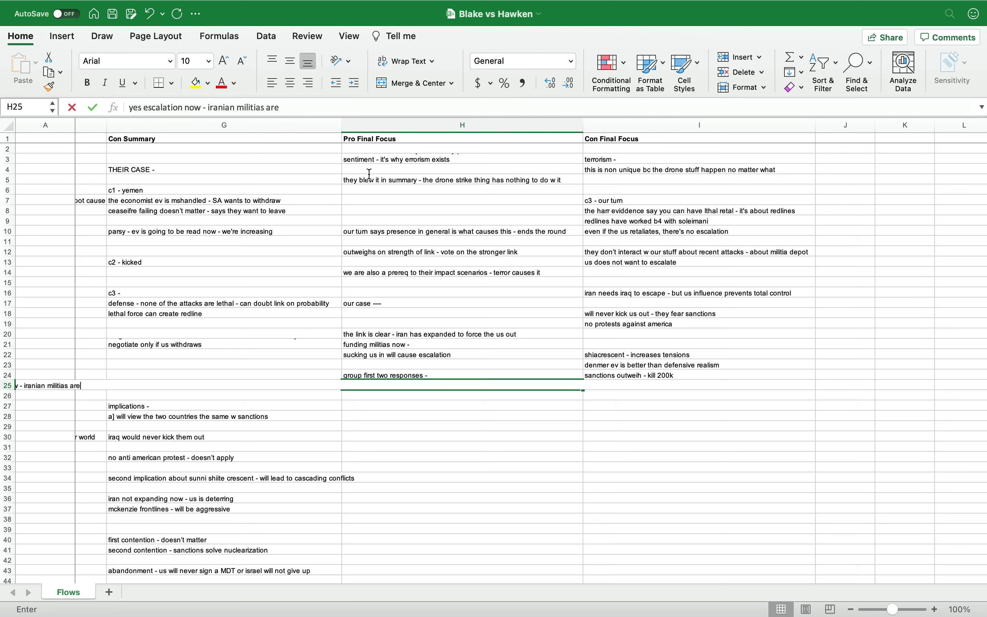
pyautogui.press('Return')
# Step: Enter "shiite presence scneario - it non uniques these args" in H28 of the Pro Final Focus column
pyautogui.press('Return')
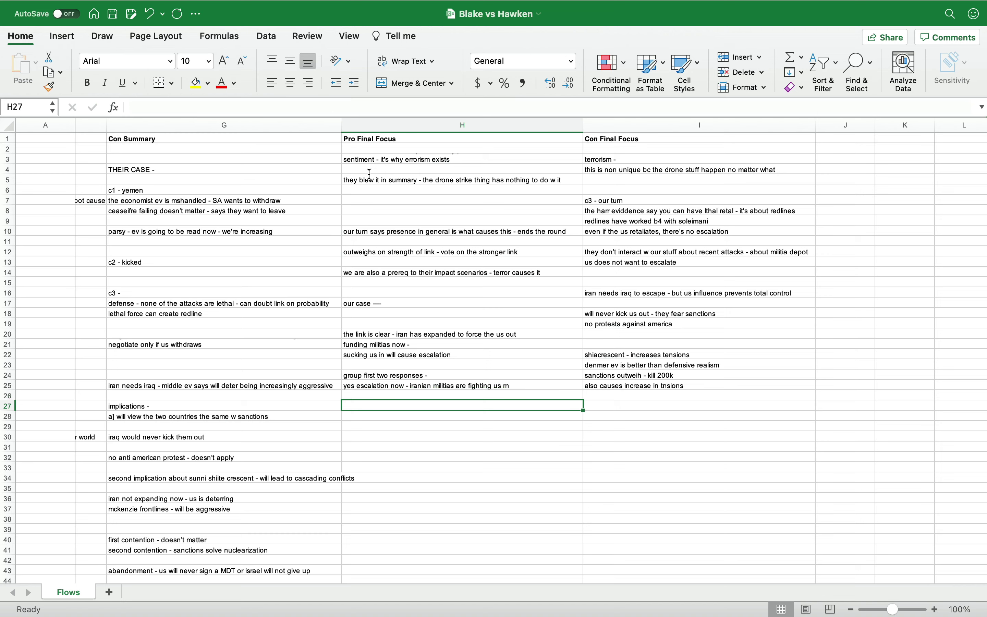
pyautogui.press('Return')
pyautogui.write('shi')
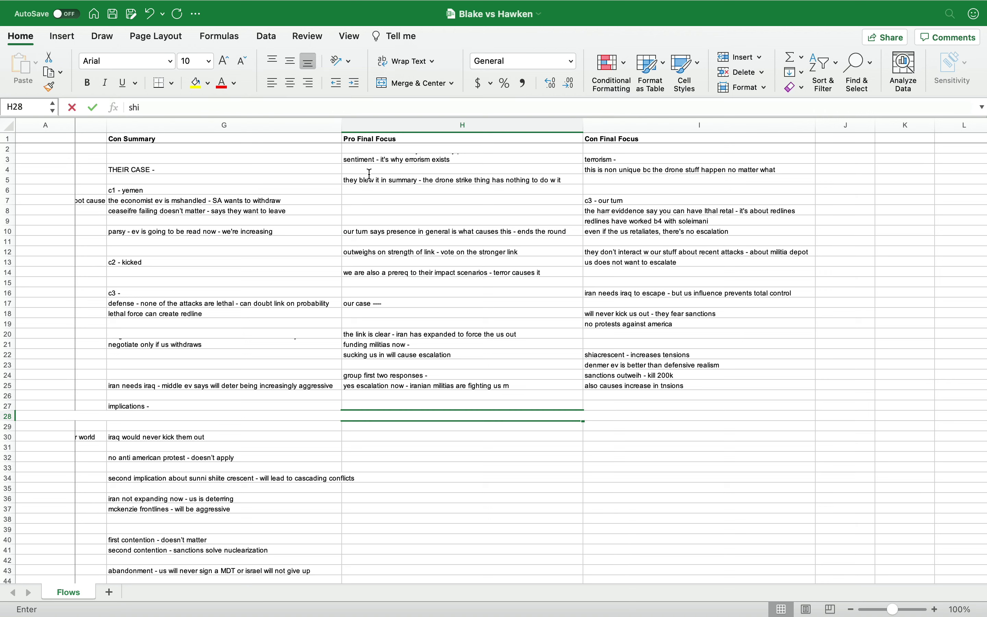
pyautogui.write('ite presence scneario - it non u')
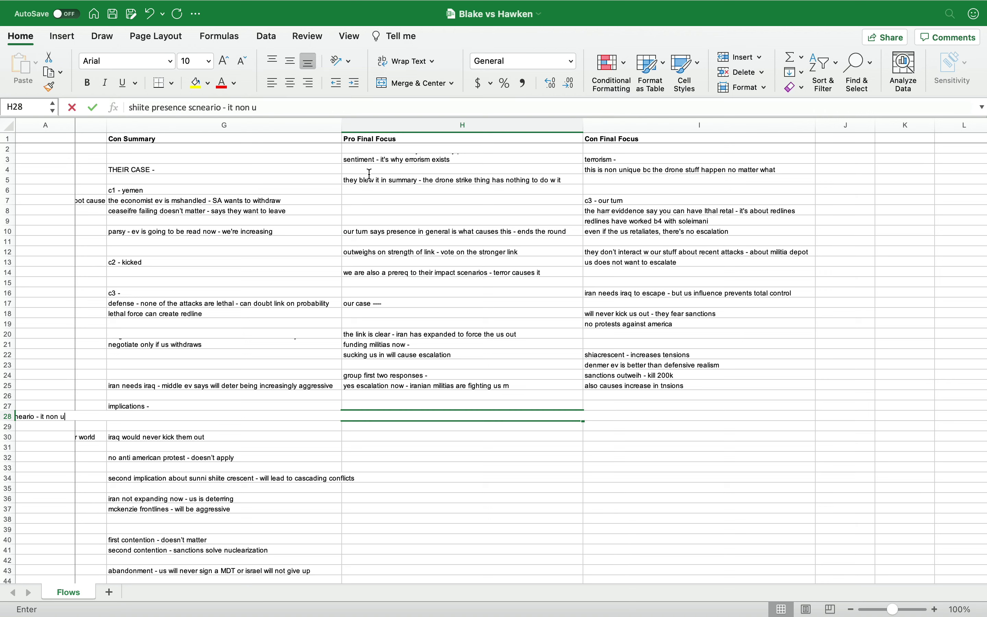
pyautogui.write('niques these args')
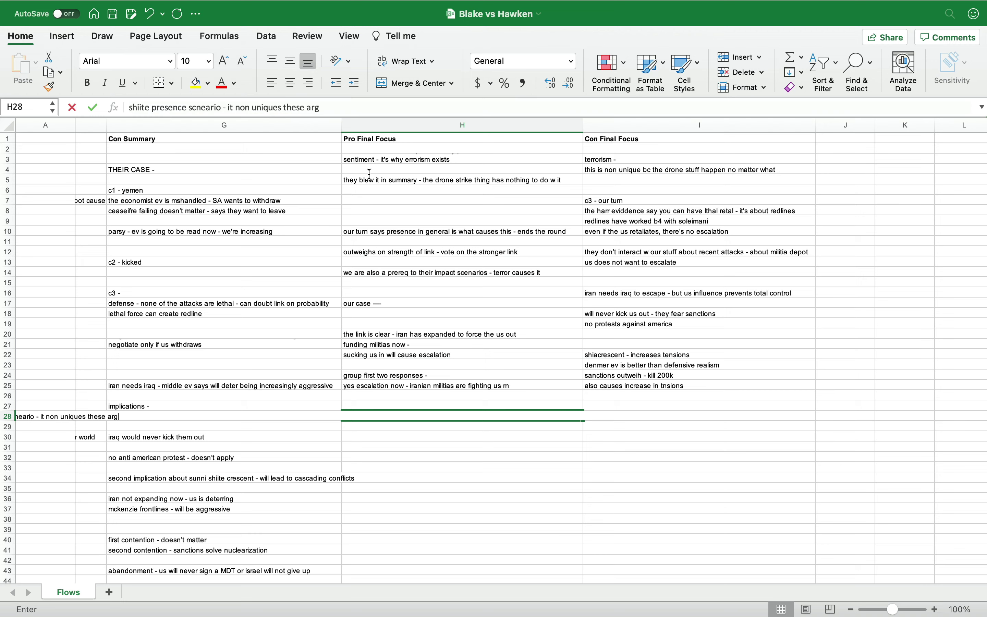
pyautogui.press('Return')
# Step: Enter "iran is a defensive realism. Termianl defense" in H31
pyautogui.press('Return')
pyautogui.press('Return')
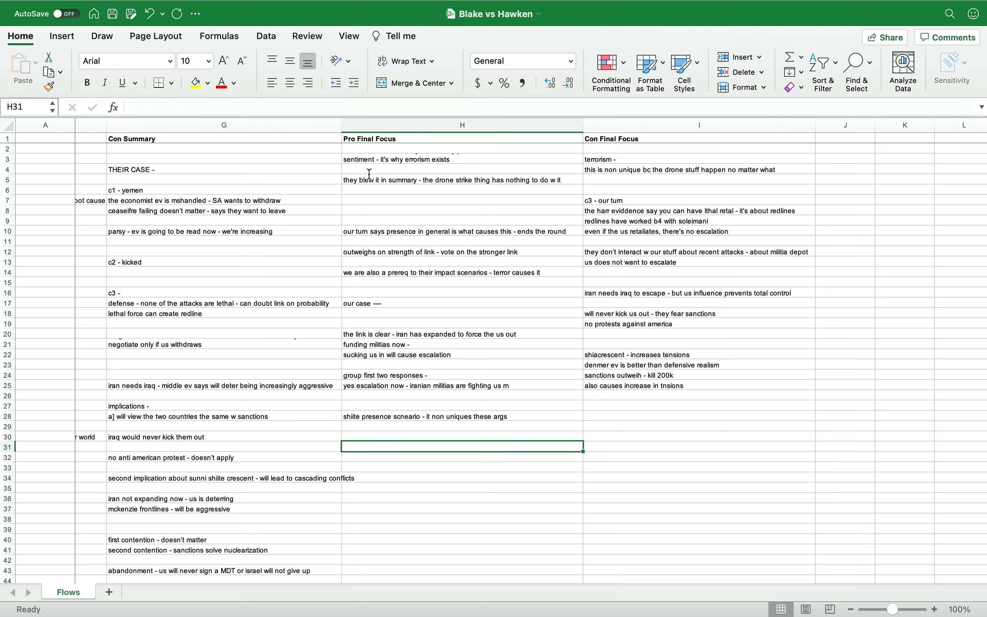
pyautogui.write('iran is a defen')
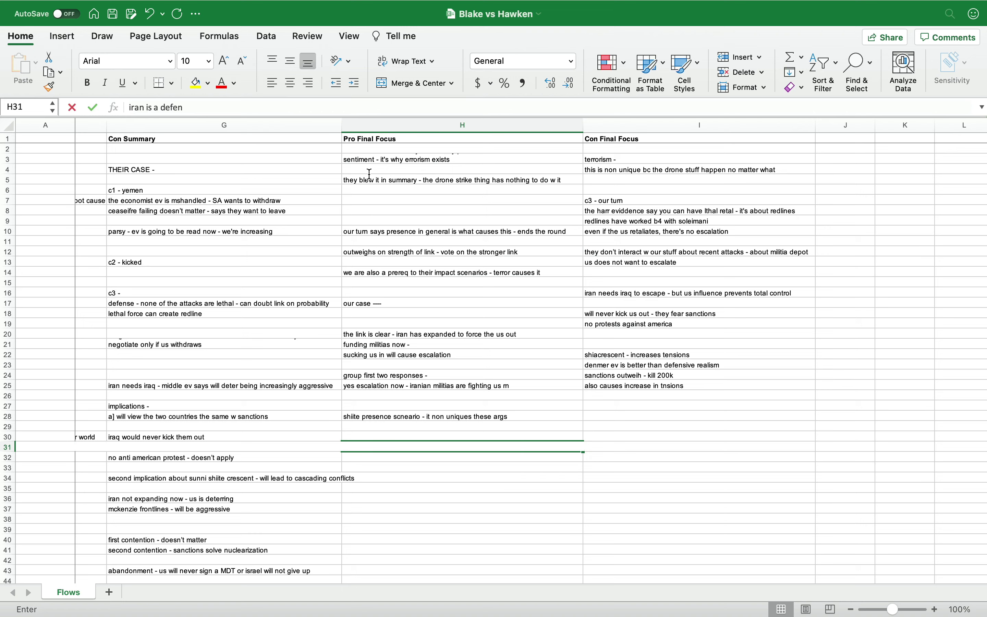
pyautogui.write('sive realism. Termianl defense')
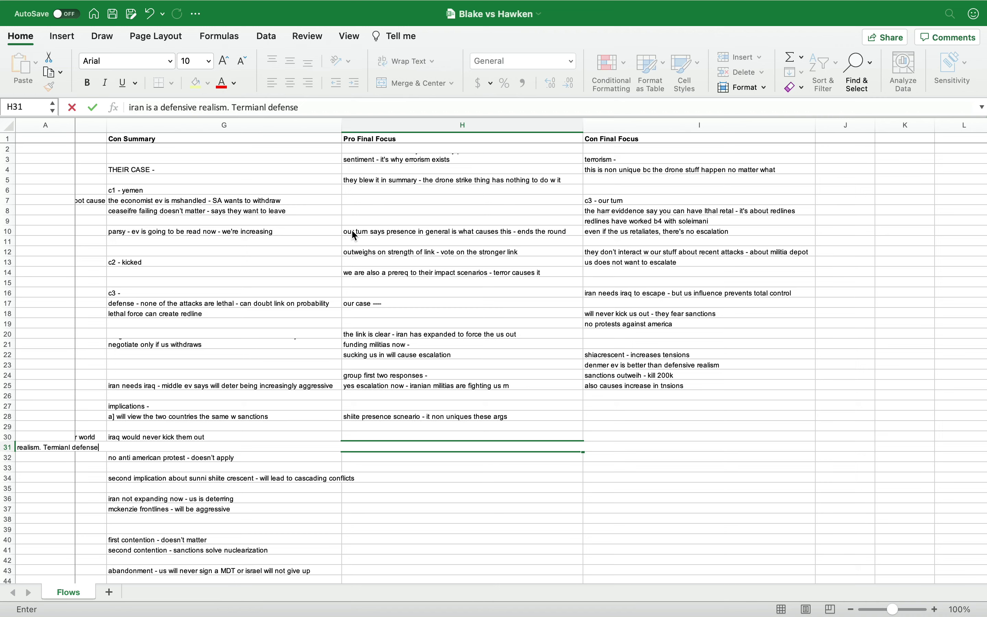